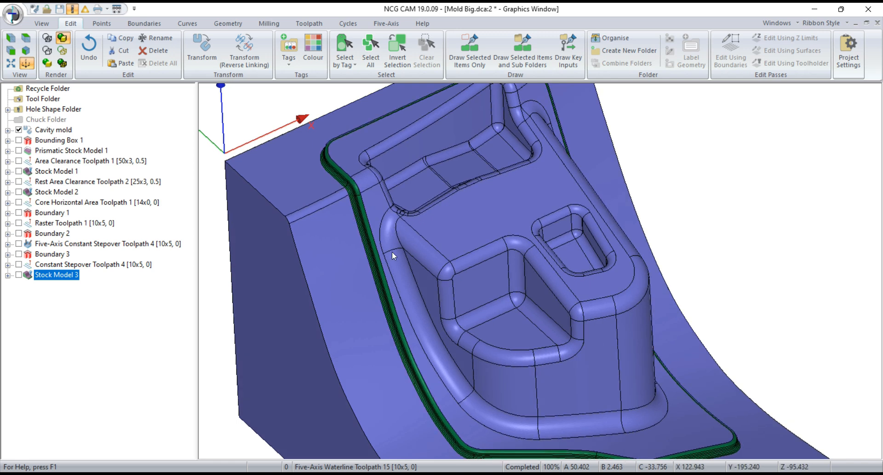
Select the connected fillet faces along the upper edge of the cavity mold's raised central form, including its long far side
click(62, 265)
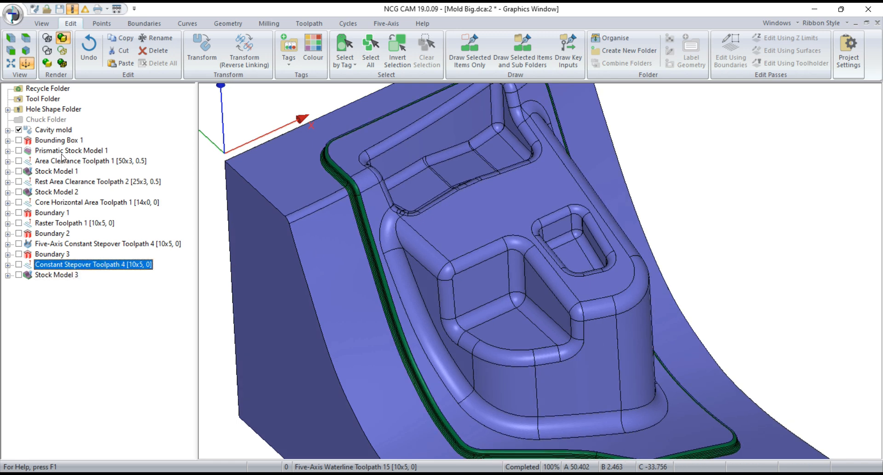
click(59, 130)
scroll(451, 253, up, 2)
click(431, 262)
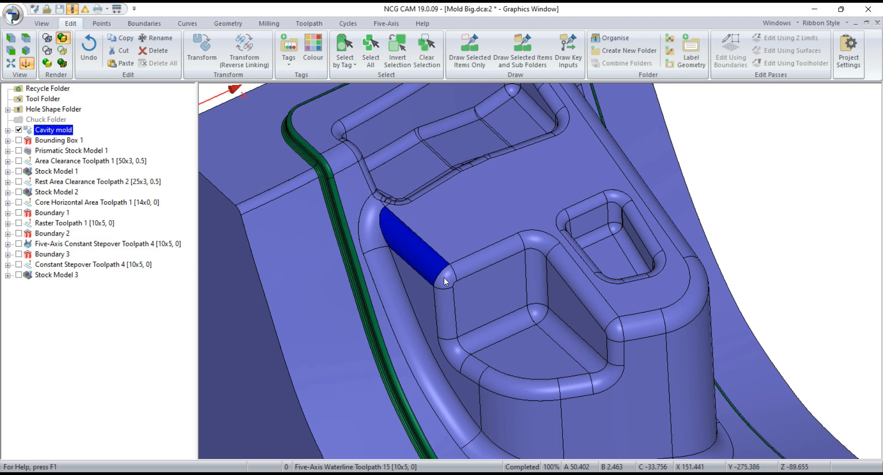
click(536, 243)
click(563, 270)
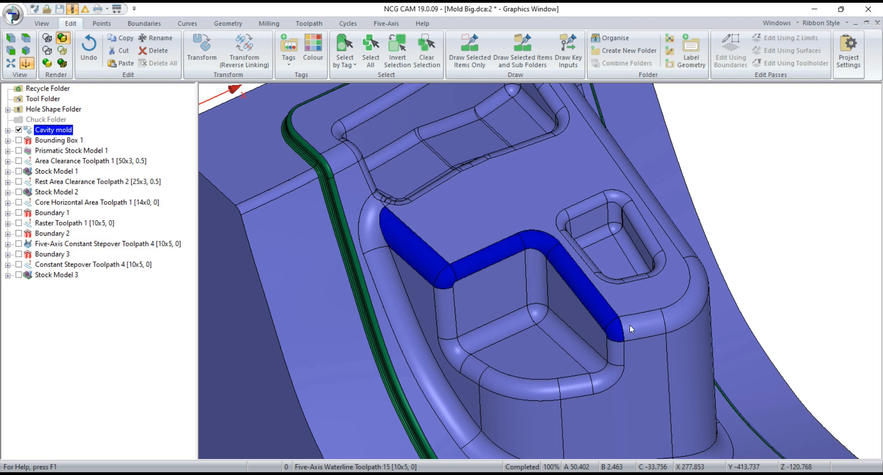
click(626, 324)
click(683, 314)
middle_drag(704, 352, 585, 359)
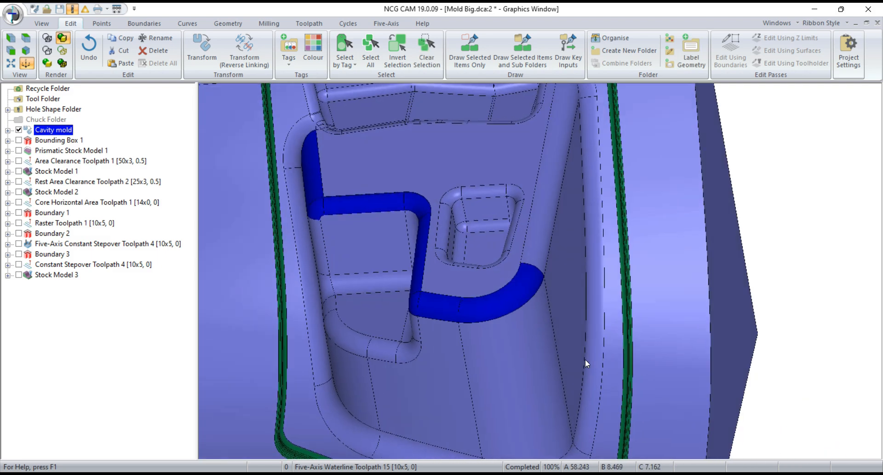
click(541, 253)
scroll(573, 337, down, 2)
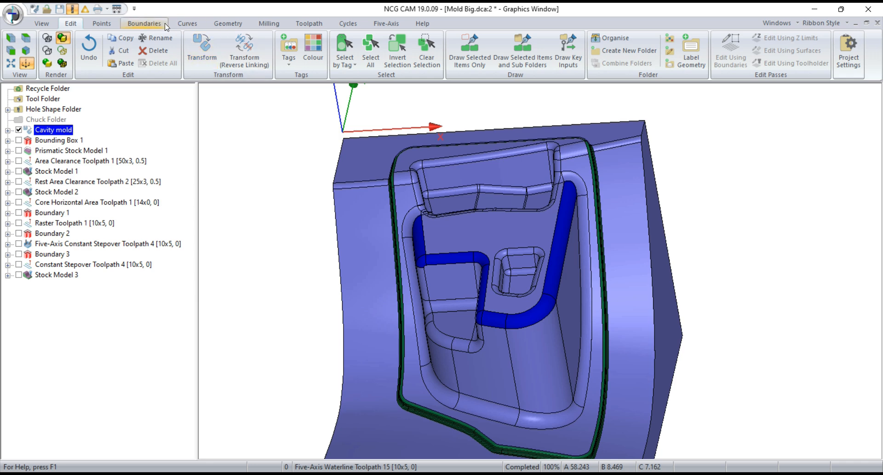
Start a Cutter Contact Areas boundary on the selected fillets and choose the recent tool 10x5 Ball Nose[10x5 46, 0]
click(144, 23)
click(357, 58)
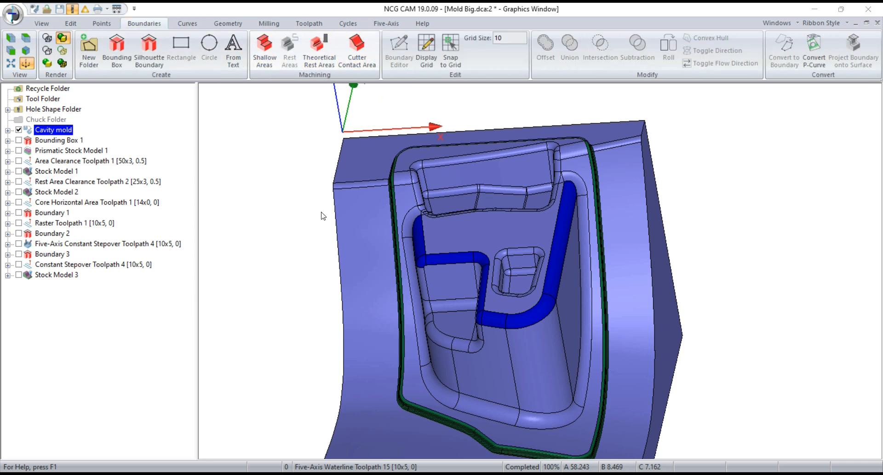
drag(436, 76, 345, 71)
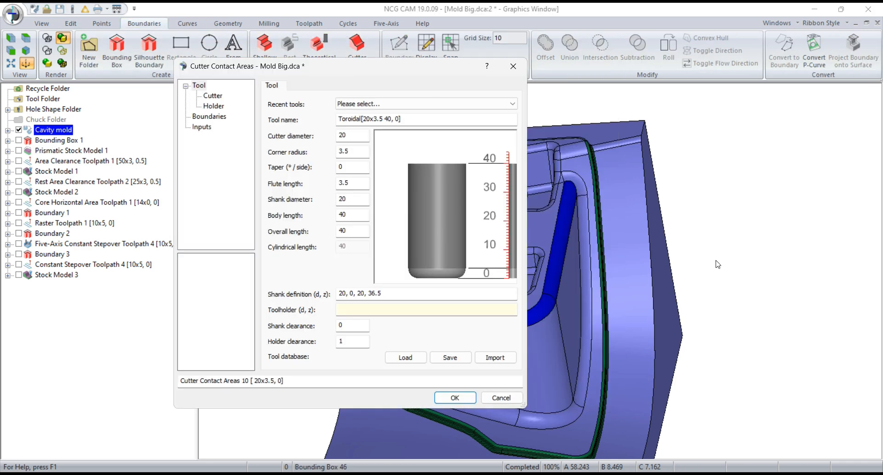
middle_drag(594, 270, 586, 232)
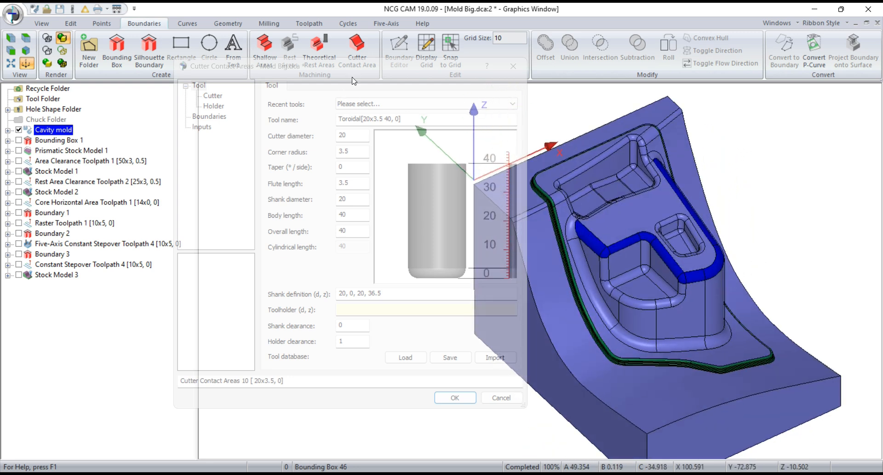
click(385, 103)
click(378, 136)
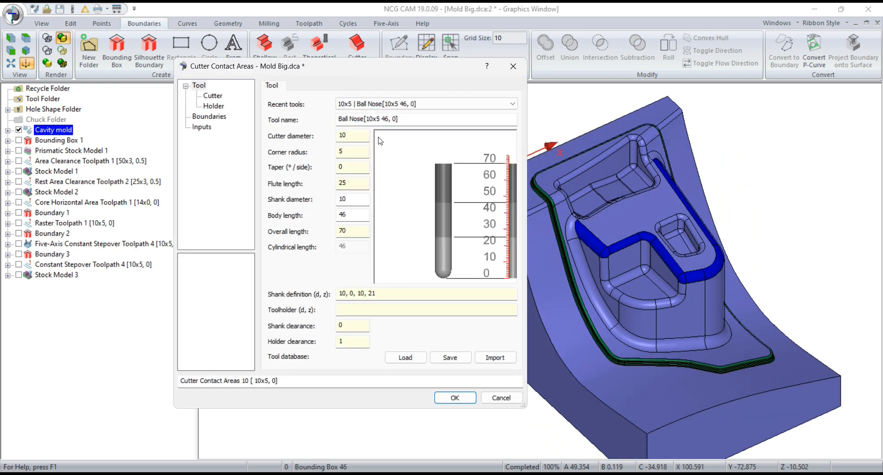
Set the boundary's maximum angle to 90 and its constraint to contact point, and start the calculation
click(209, 116)
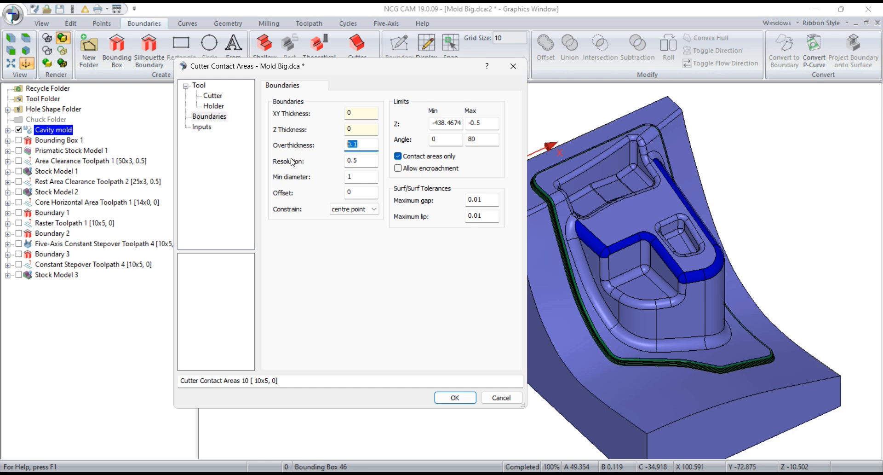
click(477, 141)
click(361, 210)
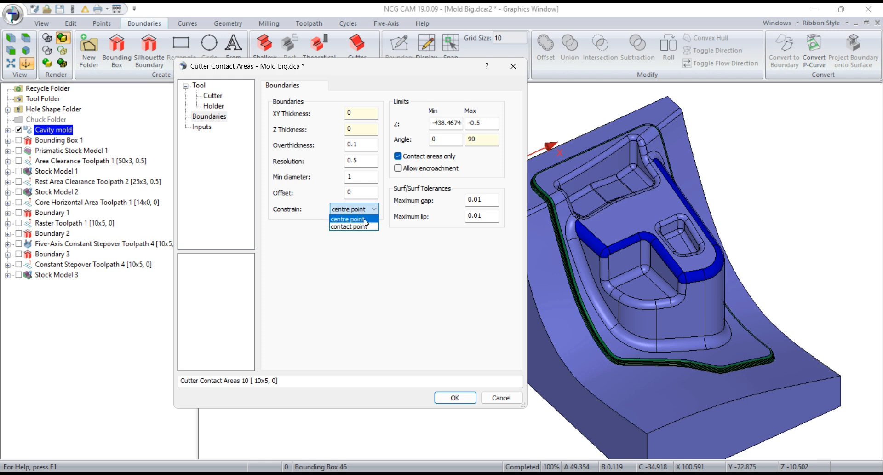
click(366, 221)
click(361, 227)
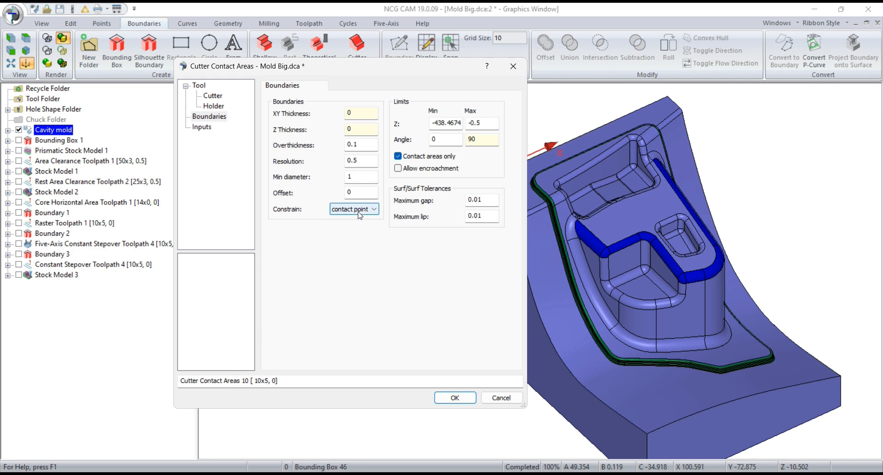
click(359, 214)
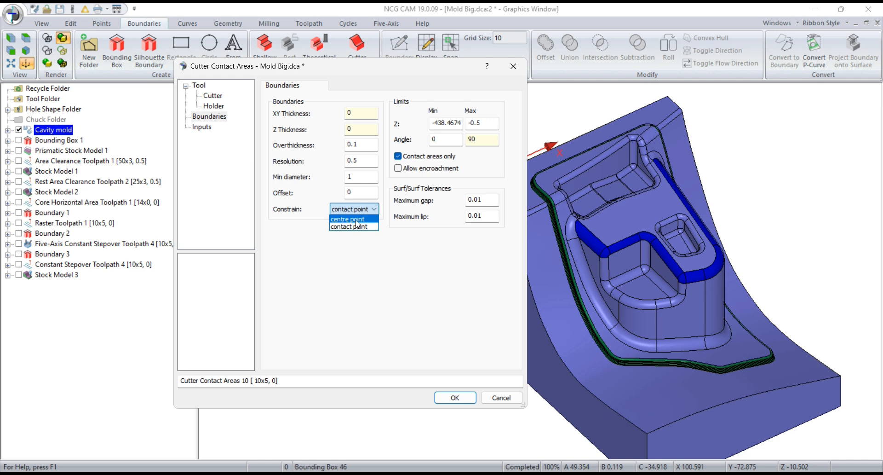
click(359, 227)
click(356, 194)
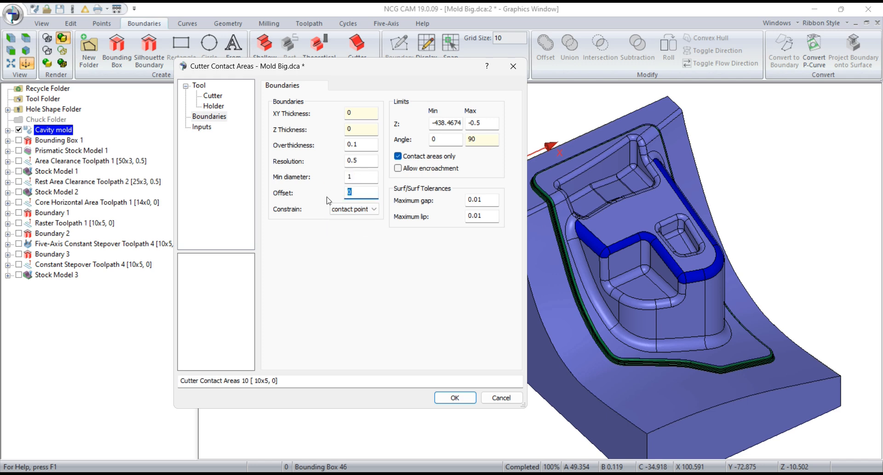
click(467, 397)
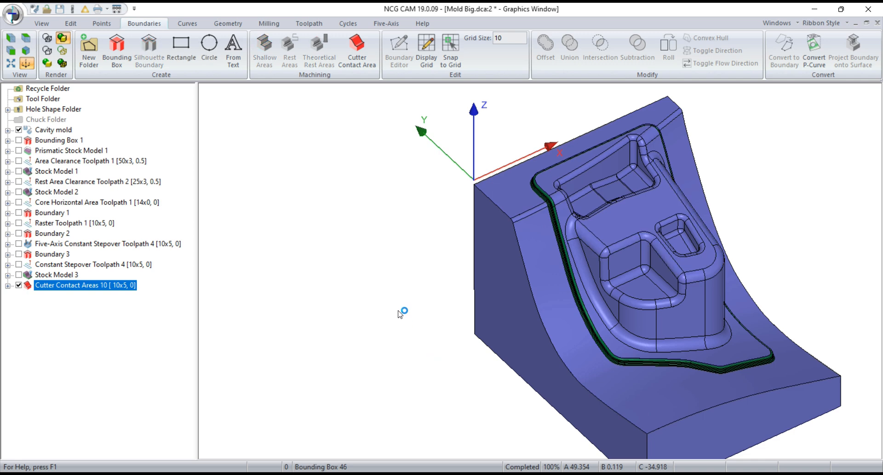
scroll(510, 271, down, 2)
scroll(630, 279, up, 4)
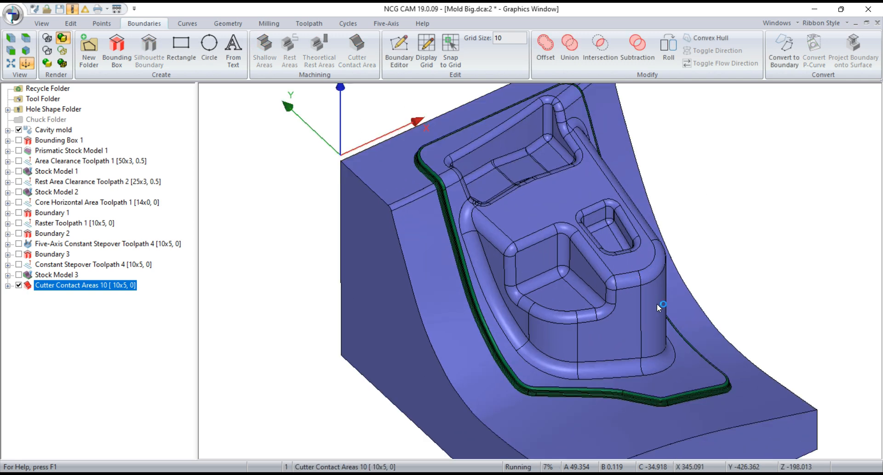
middle_drag(657, 302, 647, 304)
middle_drag(532, 247, 525, 246)
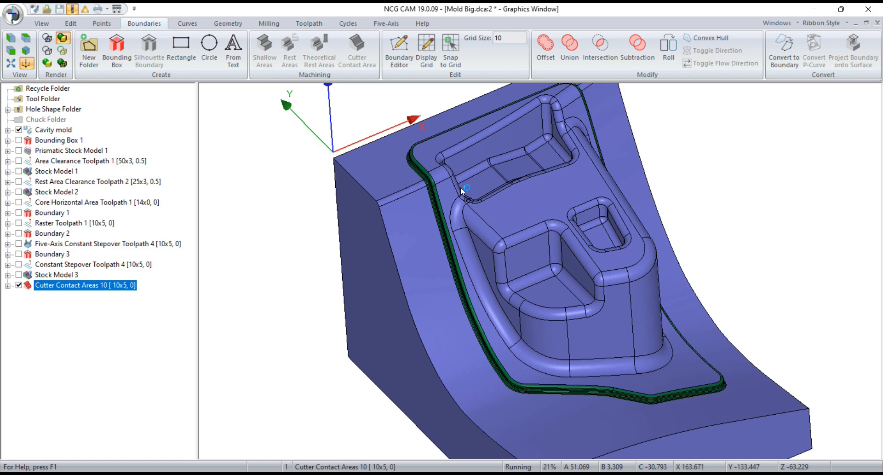
scroll(459, 186, up, 3)
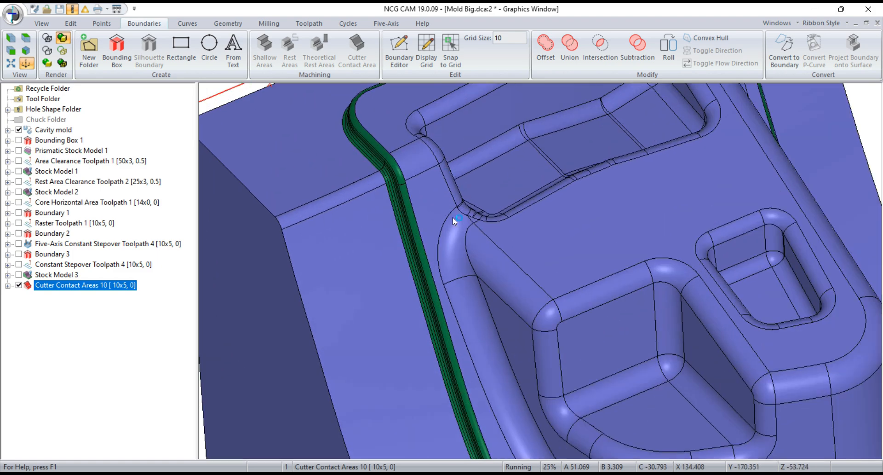
scroll(453, 217, down, 4)
scroll(469, 244, up, 2)
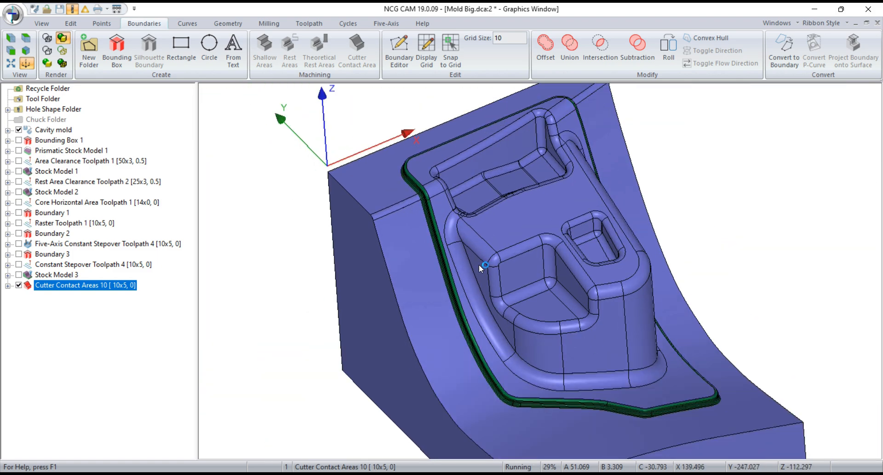
middle_drag(486, 265, 477, 262)
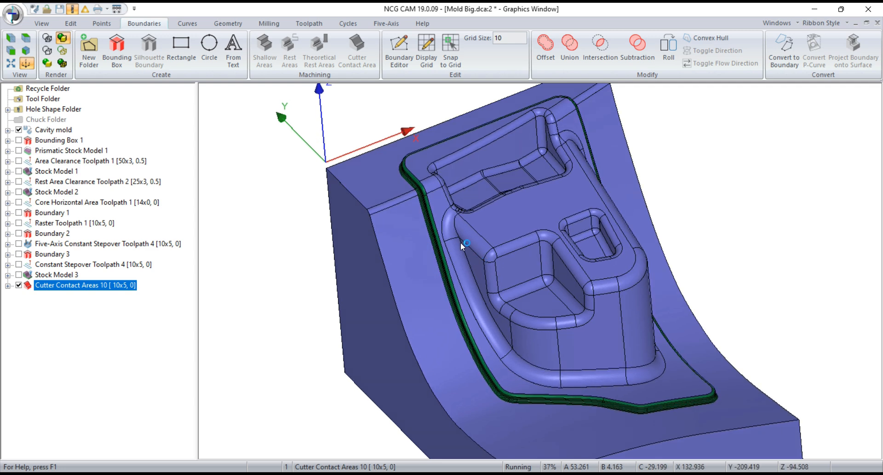
Select the cavity mold's base fillet faces at the raised form's near upper corner and along its adjoining long side
click(83, 285)
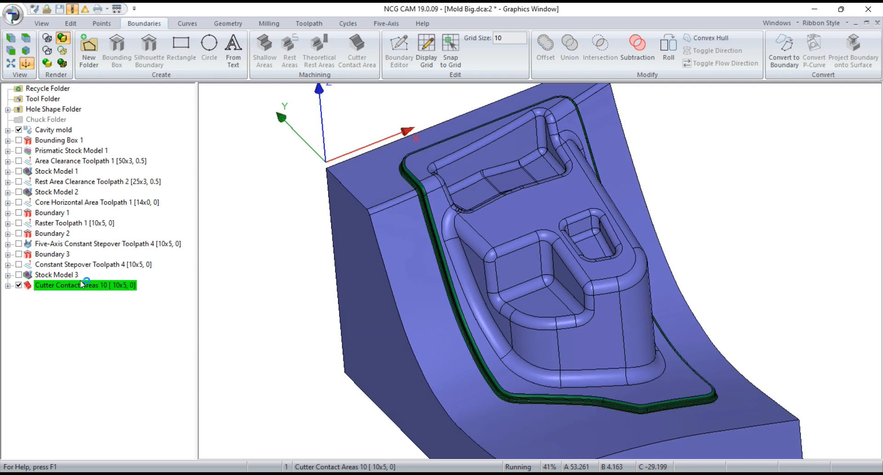
click(54, 129)
scroll(463, 228, up, 2)
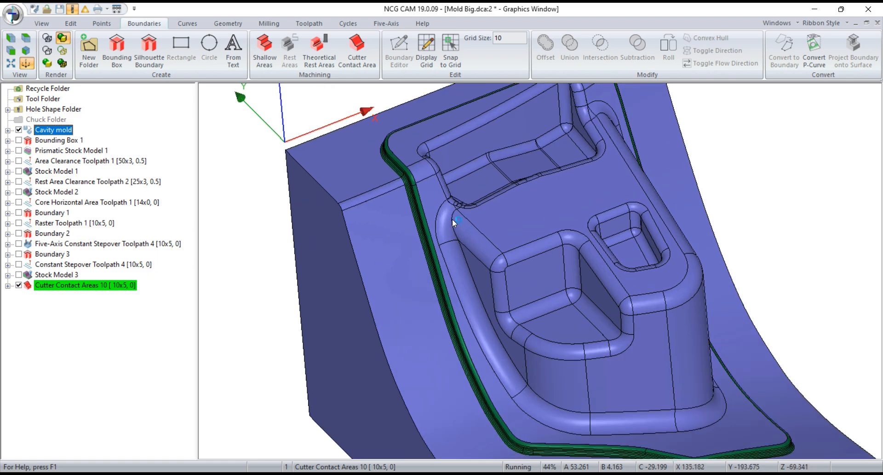
scroll(452, 216, up, 3)
click(450, 211)
scroll(447, 211, down, 3)
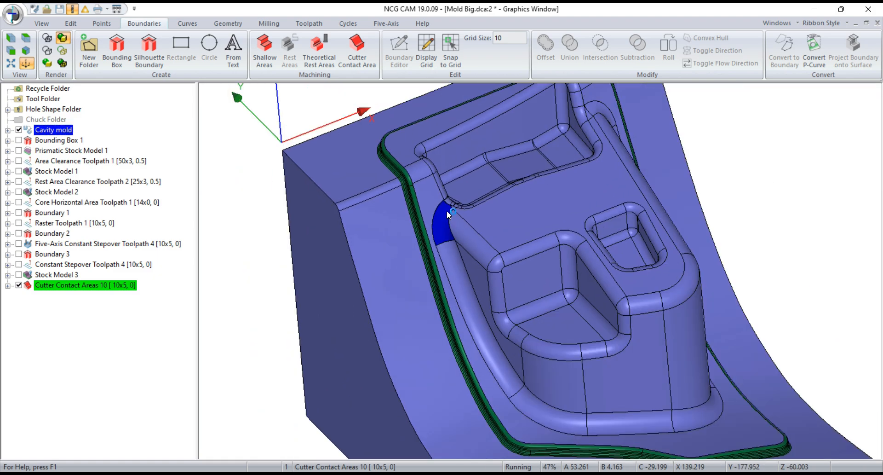
scroll(447, 211, up, 5)
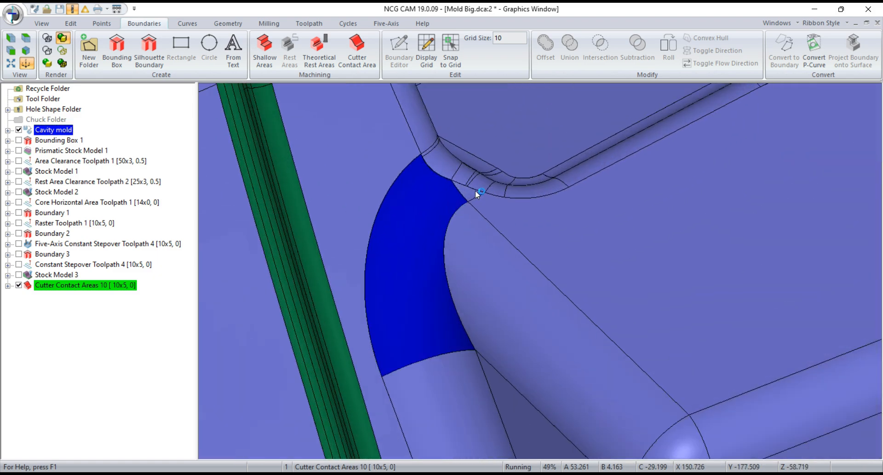
scroll(475, 190, down, 5)
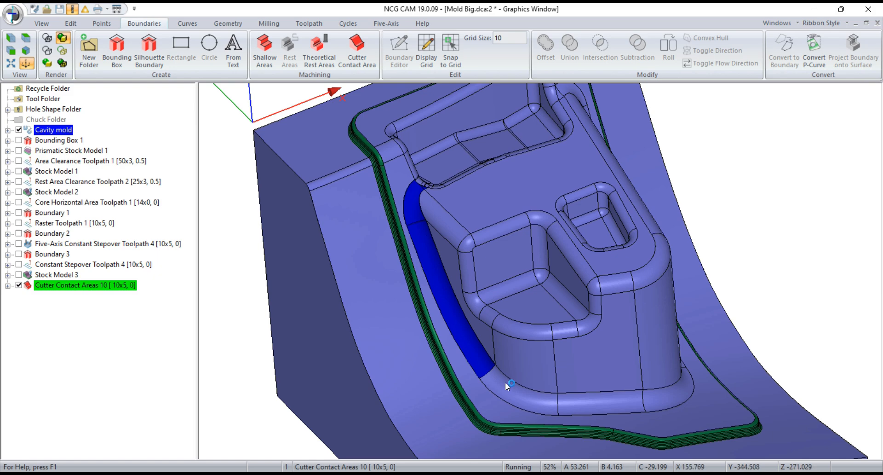
Add the remaining base fillet faces around the raised form's front and far side, up to the opposite upper corner
click(534, 399)
click(595, 402)
click(662, 395)
middle_drag(580, 393, 479, 401)
click(524, 390)
scroll(524, 390, down, 3)
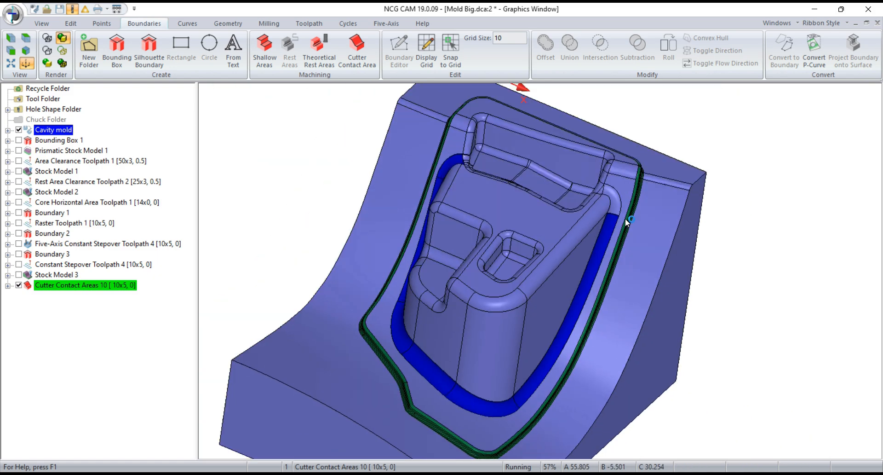
scroll(602, 202, up, 5)
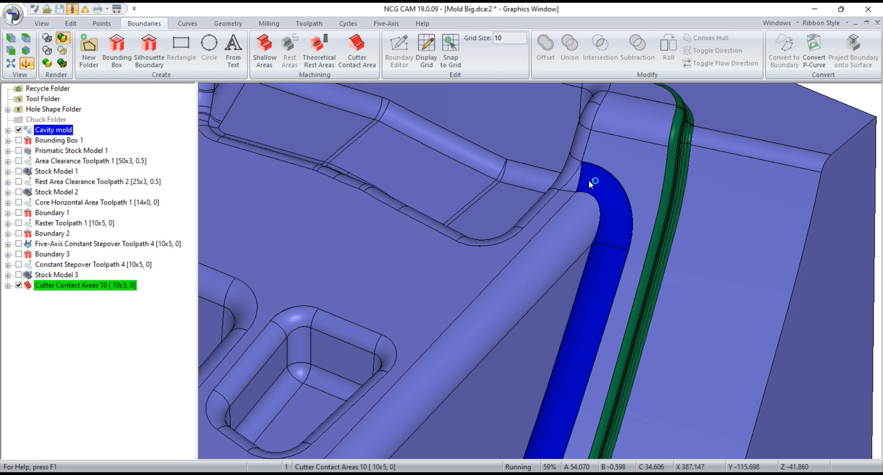
click(588, 180)
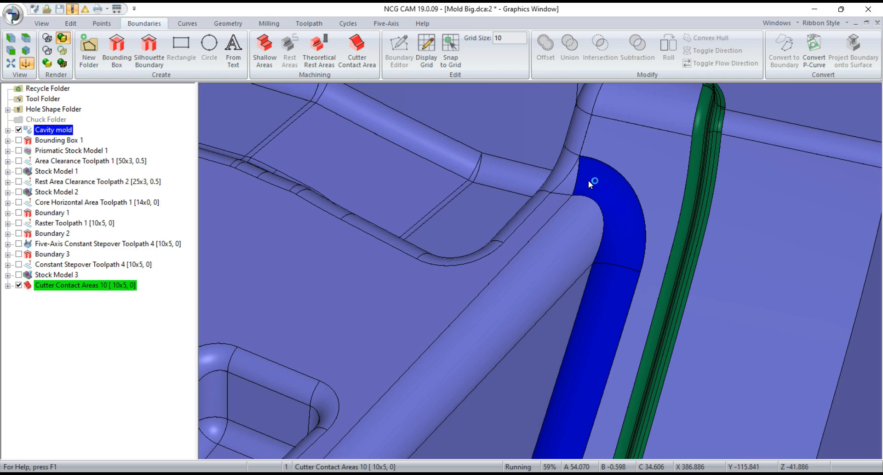
scroll(572, 181, down, 5)
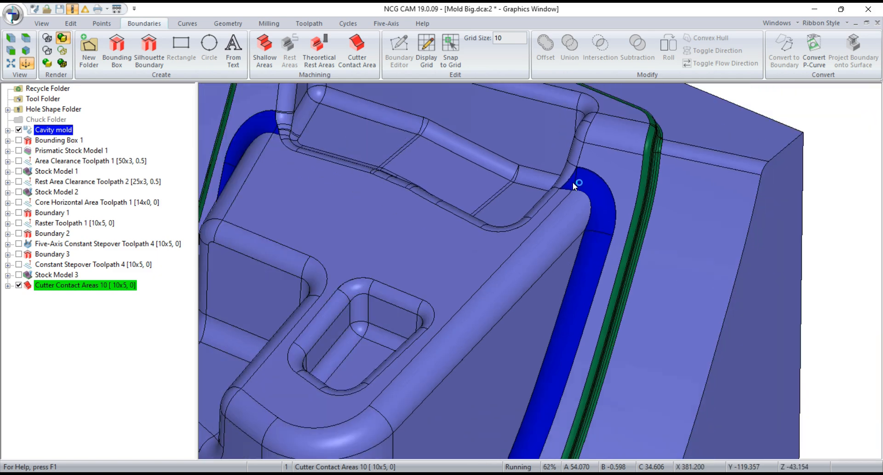
Calculate a Cutter Contact Areas boundary on the base fillets with the 10x5 Ball Nose[10x5 46, 0] tool and an edited maximum angle
middle_drag(541, 374, 725, 349)
middle_drag(523, 318, 530, 320)
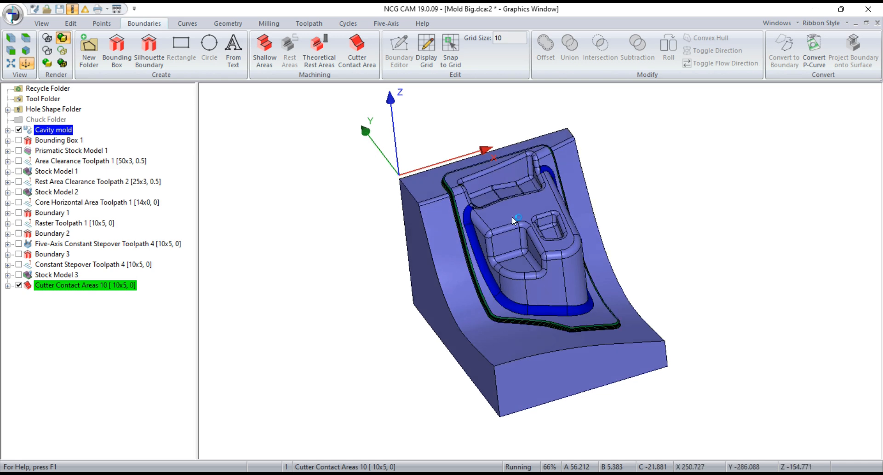
scroll(505, 207, up, 3)
click(357, 63)
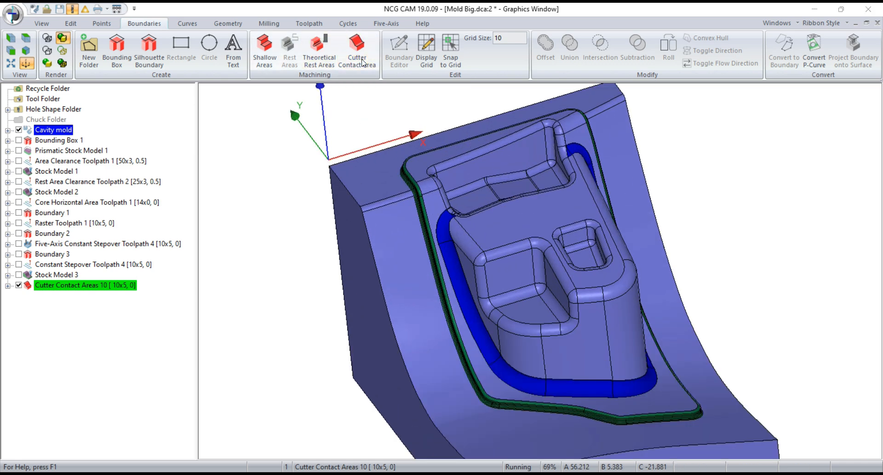
click(414, 104)
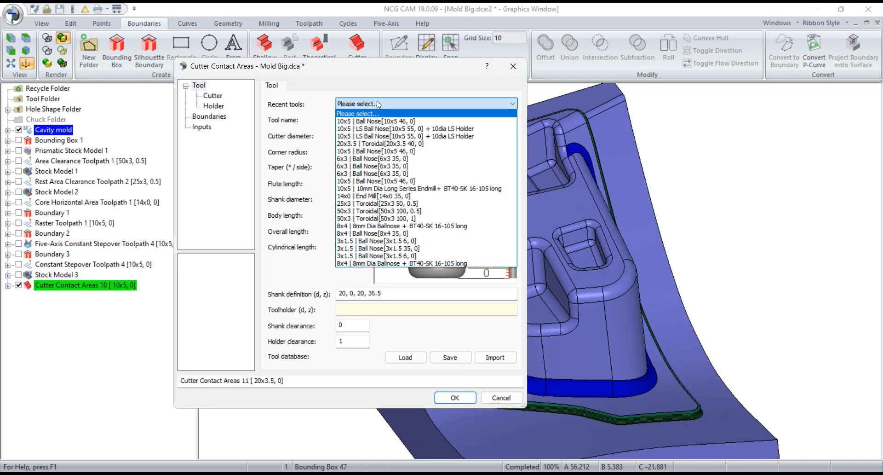
click(414, 119)
click(209, 117)
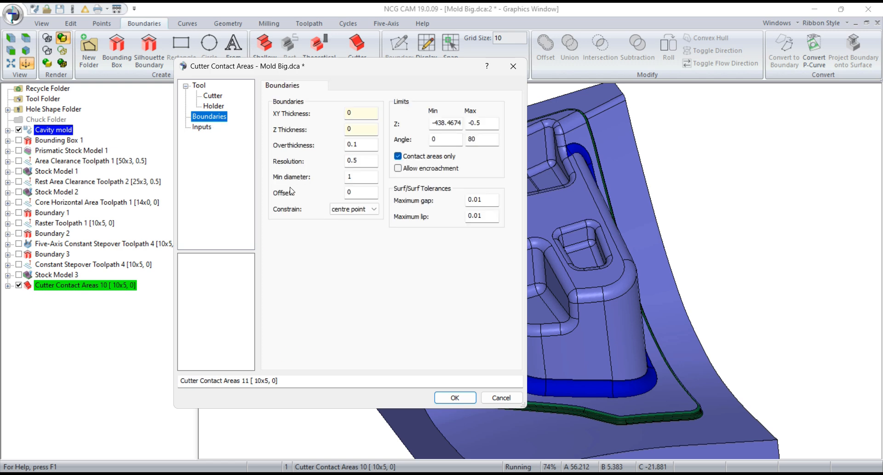
double_click(479, 141)
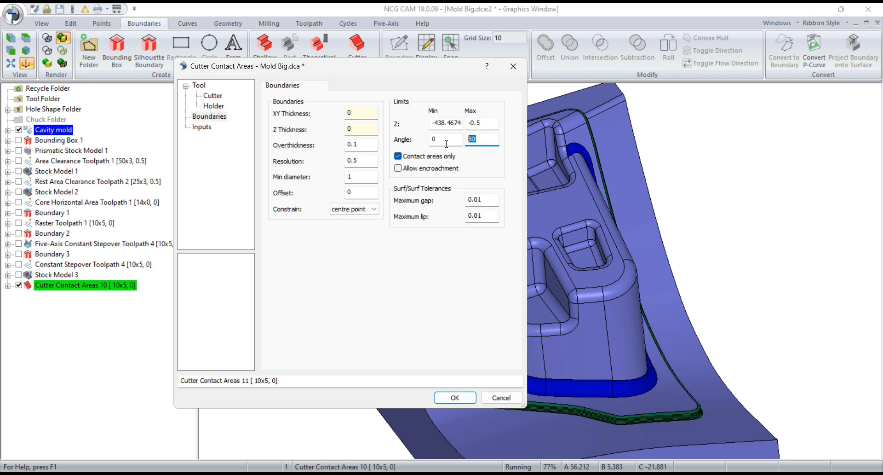
click(474, 396)
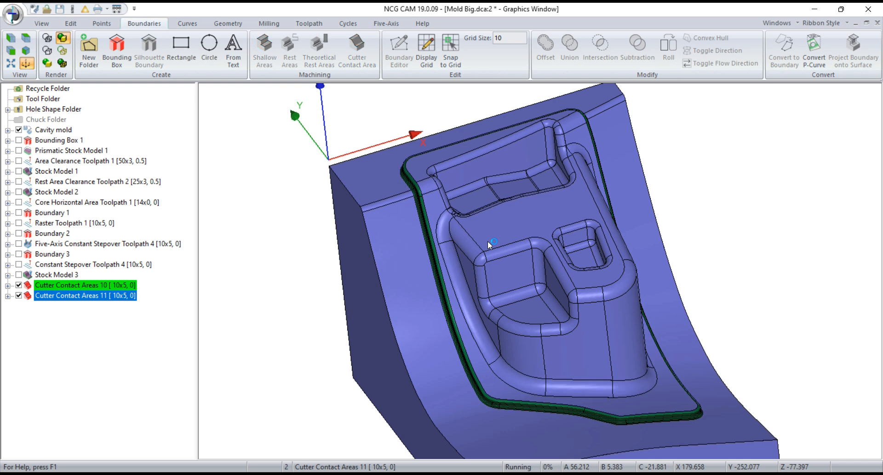
Select the narrow blend face and adjoining large curved face between the green groove and the raised form's near side
scroll(487, 241, down, 2)
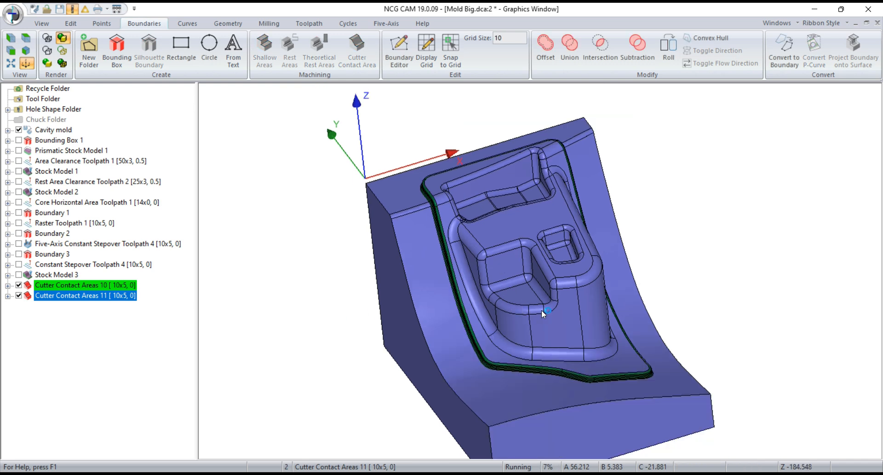
middle_drag(542, 309, 548, 310)
click(128, 346)
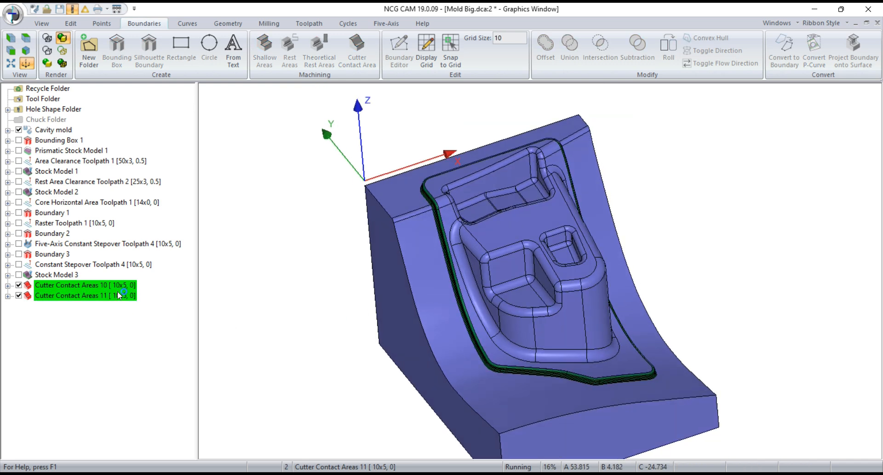
scroll(463, 237, up, 2)
scroll(464, 237, up, 2)
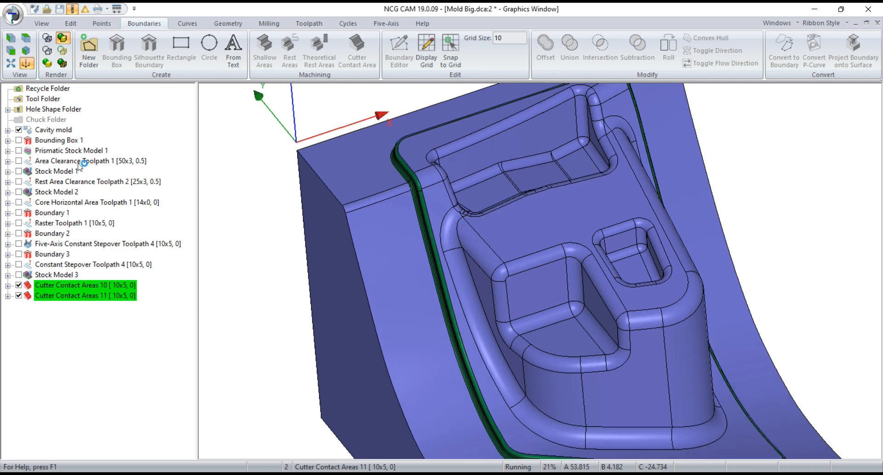
click(66, 130)
click(435, 178)
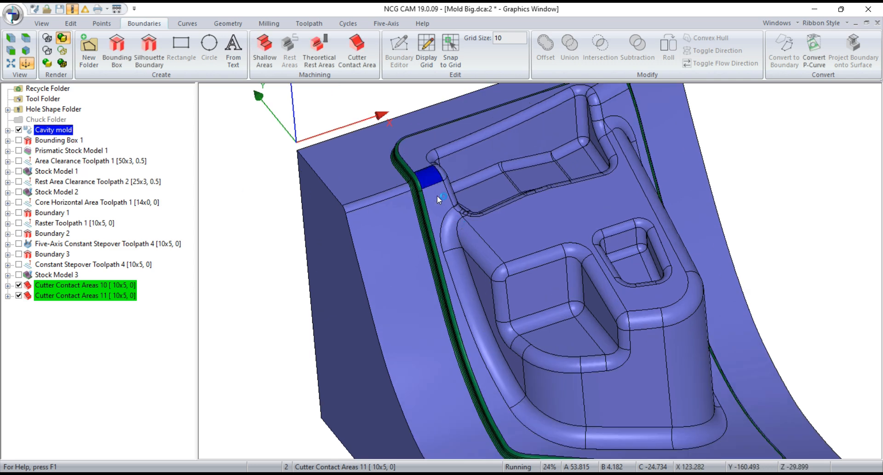
ctrl+click(437, 200)
Add the narrow blend face at the raised form's far upper corner, inside the green groove, to the selection
scroll(443, 247, down, 1)
scroll(567, 138, up, 2)
scroll(567, 138, up, 2)
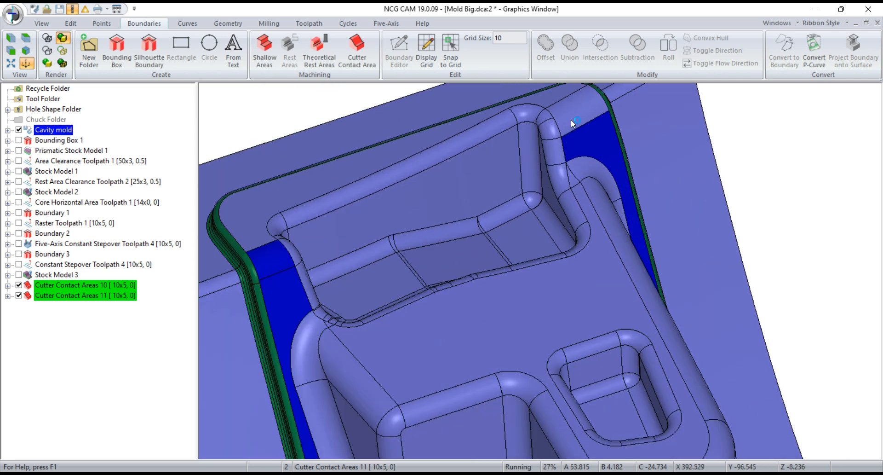
scroll(475, 138, down, 2)
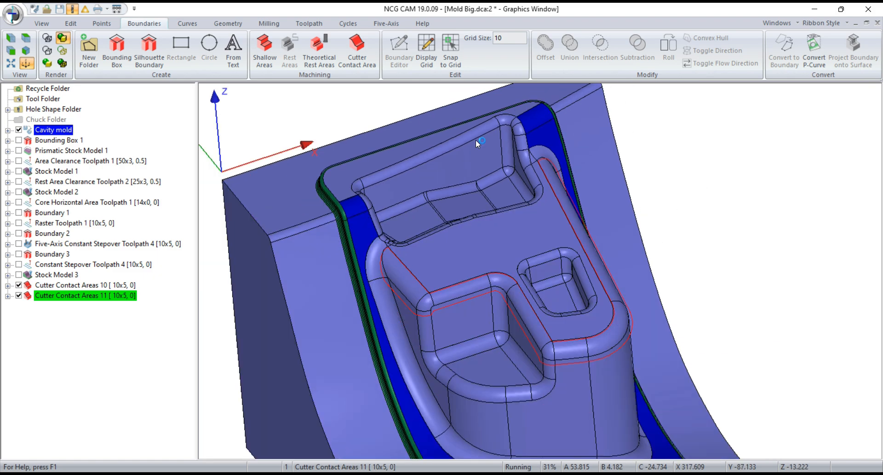
scroll(458, 179, down, 2)
middle_drag(512, 346, 525, 344)
mouse_move(476, 218)
middle_down()
mouse_move(461, 211)
mouse_move(476, 216)
mouse_move(459, 181)
middle_up()
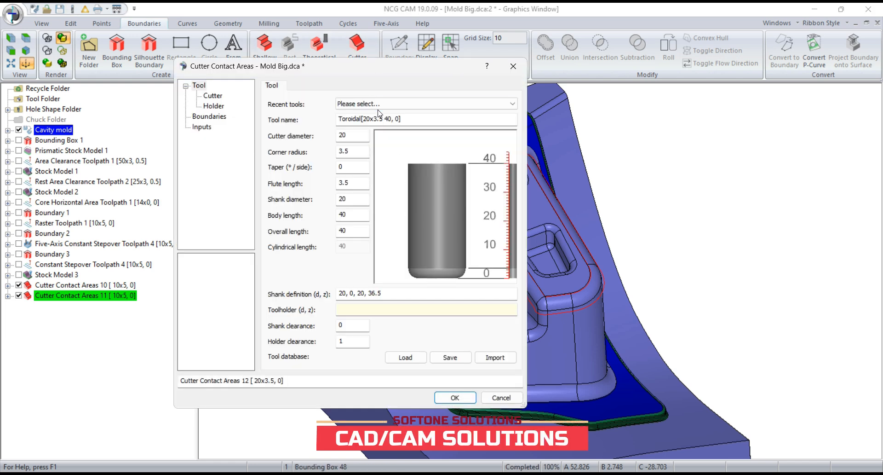
Calculate a Cutter Contact Areas boundary on the selected faces with the 10x5 Ball Nose[10x5 46, 0] tool and maximum angle 90
click(379, 104)
click(380, 121)
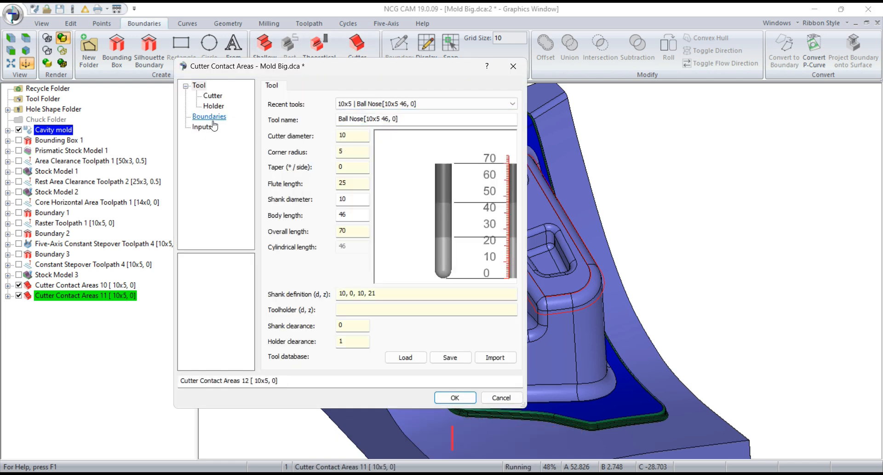
click(208, 116)
drag(481, 141, 456, 142)
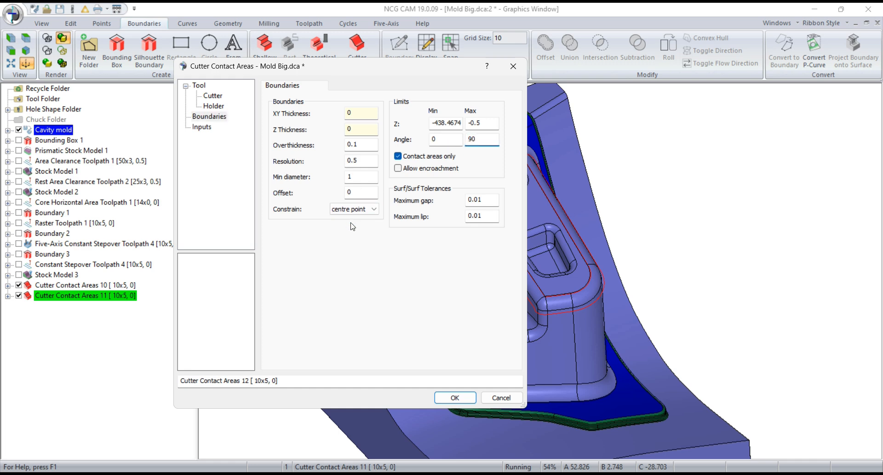
click(454, 397)
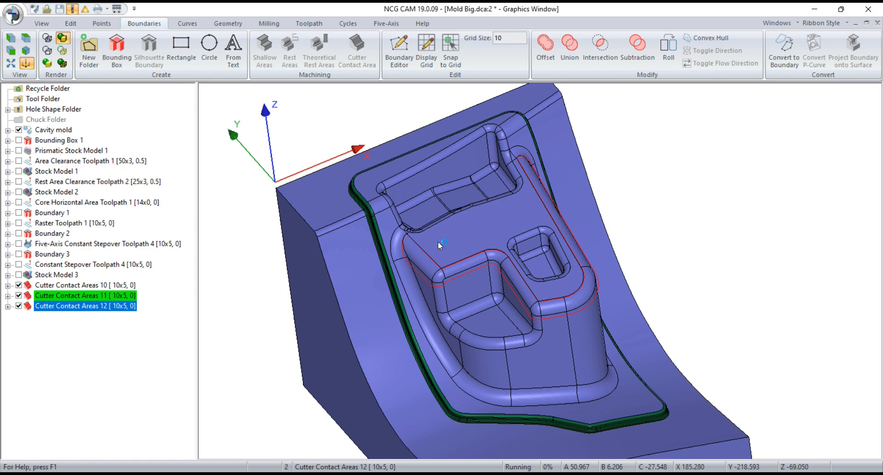
scroll(438, 244, up, 5)
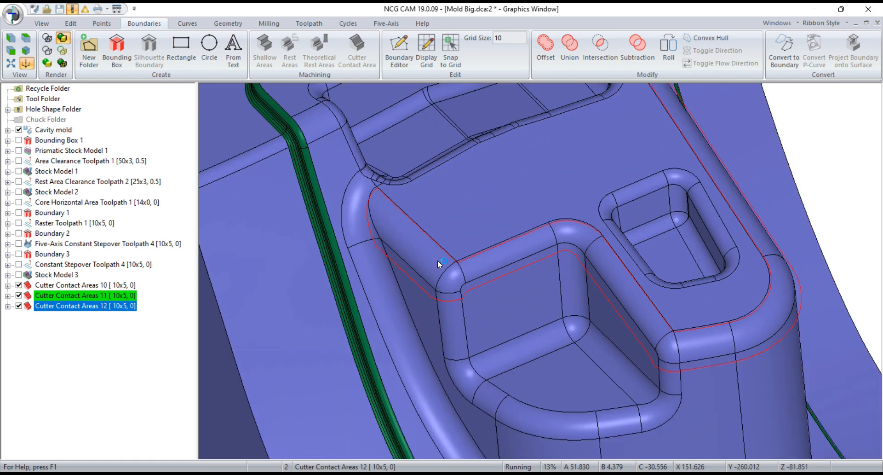
middle_drag(437, 261, 471, 240)
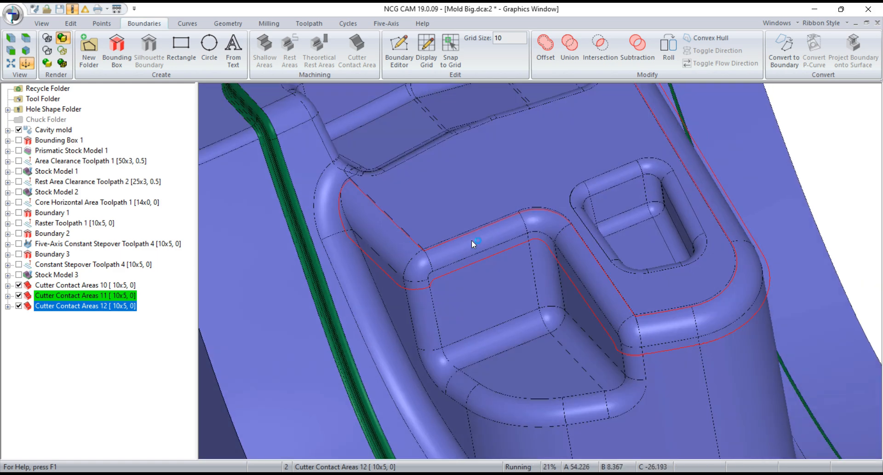
scroll(480, 243, down, 5)
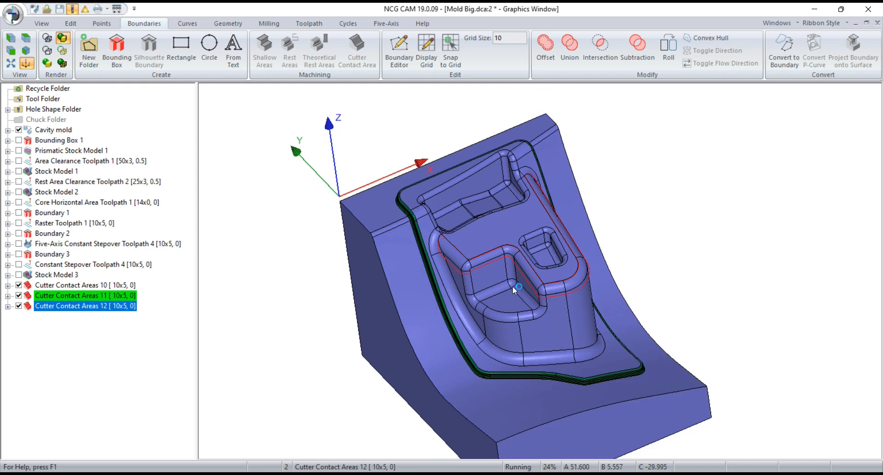
middle_drag(513, 286, 533, 313)
click(84, 328)
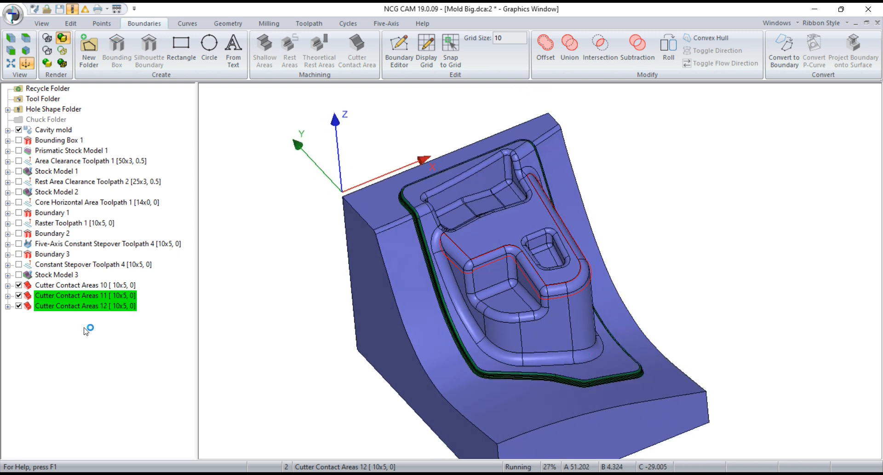
click(50, 286)
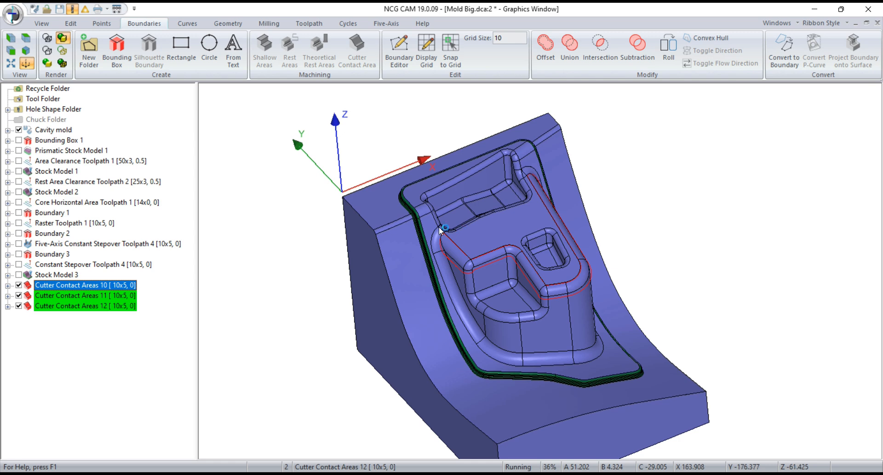
Select the cavity mold's faces outside the green groove: both narrow upper blend strips and the large curved surface
scroll(412, 222, up, 5)
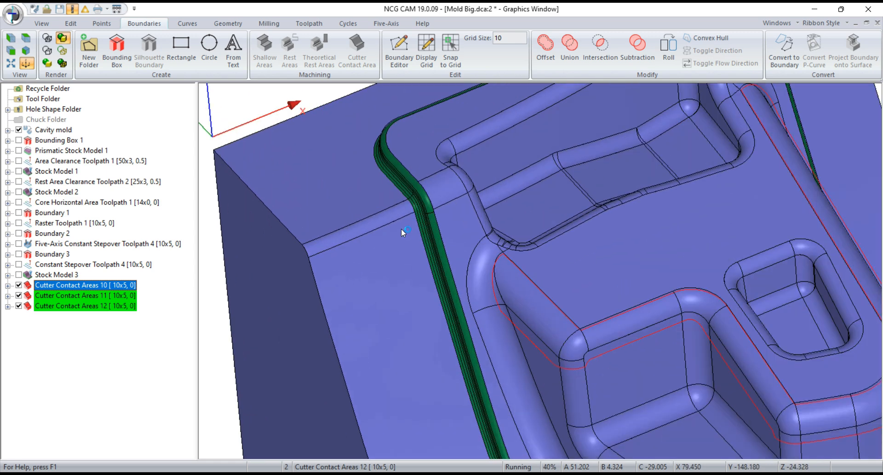
scroll(406, 253, down, 3)
scroll(402, 244, up, 2)
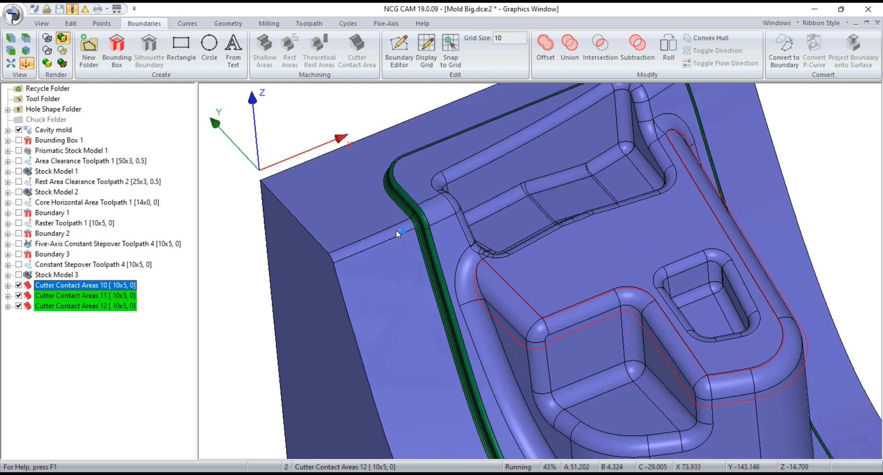
click(67, 130)
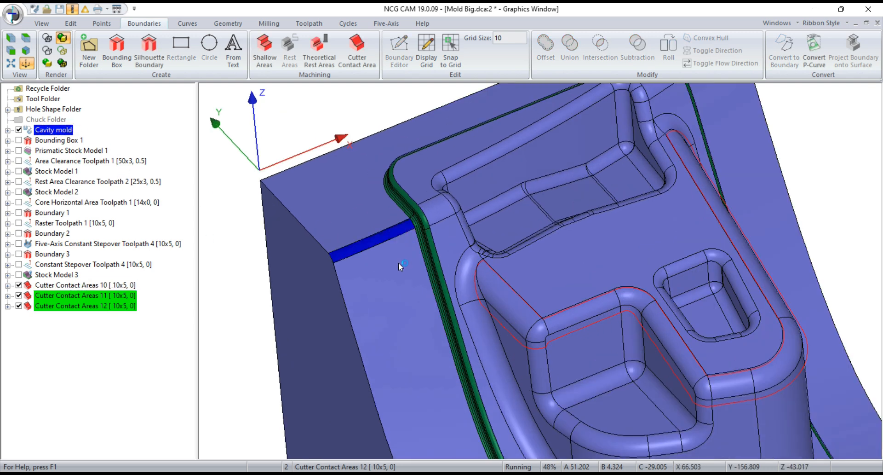
scroll(368, 231, down, 3)
scroll(521, 156, up, 3)
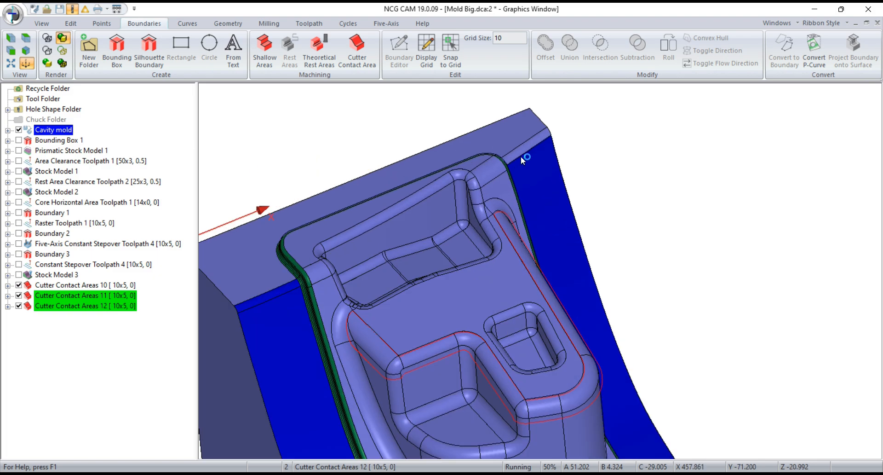
scroll(521, 155, up, 2)
scroll(517, 154, down, 3)
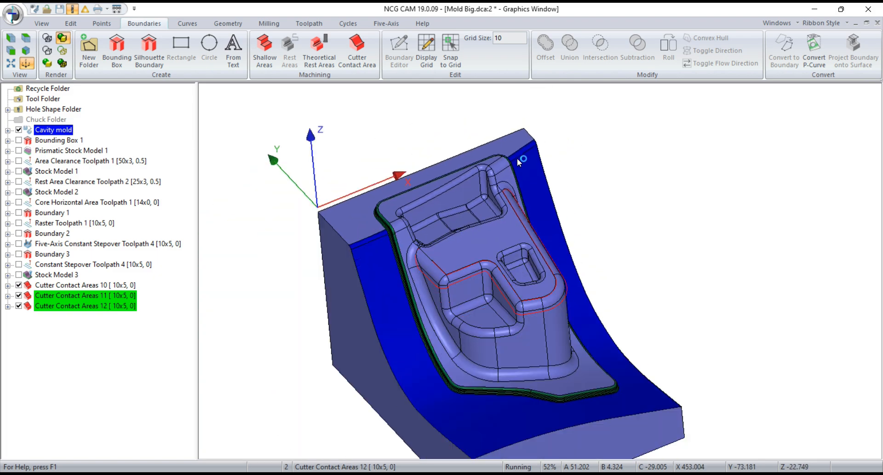
scroll(517, 158, down, 2)
middle_drag(705, 362, 504, 251)
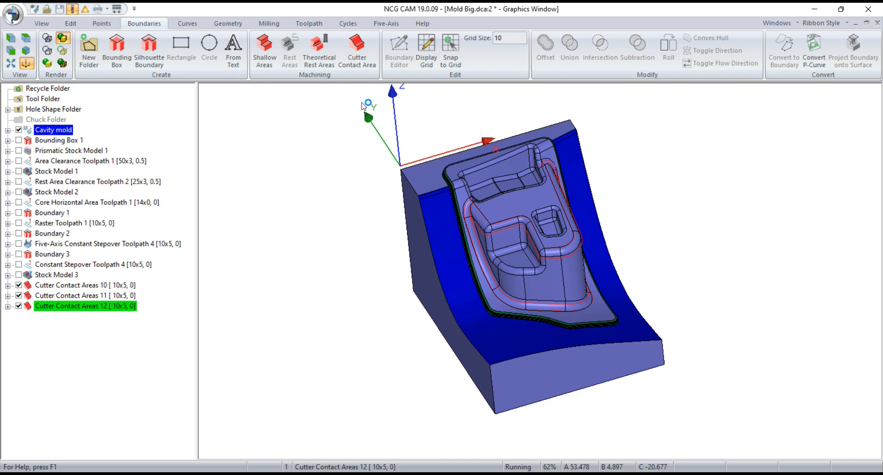
Create a silhouette boundary from the selected outer faces of the cavity mold
scroll(449, 200, up, 5)
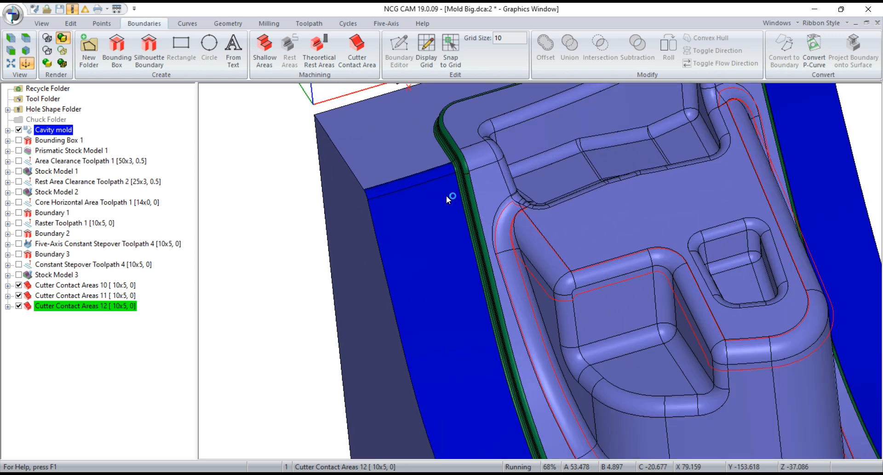
scroll(446, 195, down, 6)
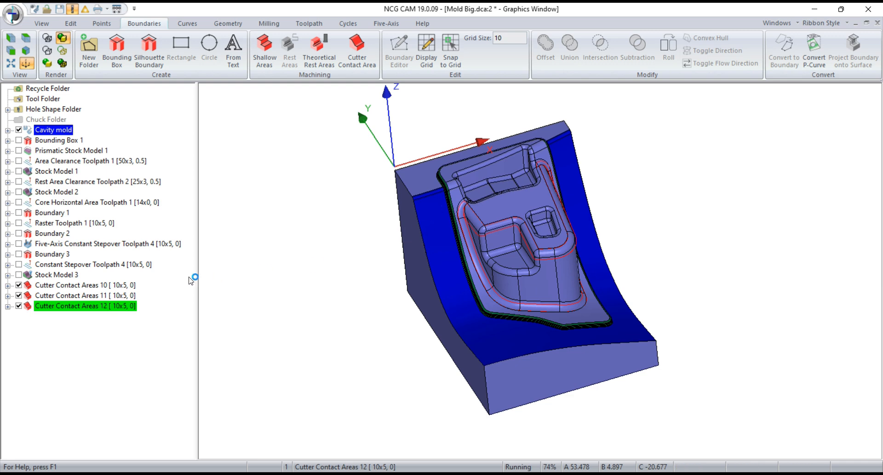
scroll(473, 234, up, 2)
scroll(461, 193, up, 5)
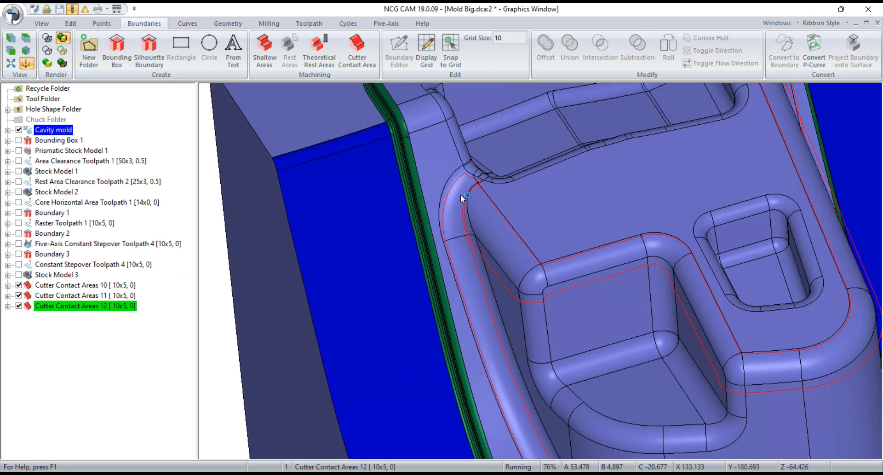
scroll(461, 195, down, 6)
middle_drag(562, 389, 589, 385)
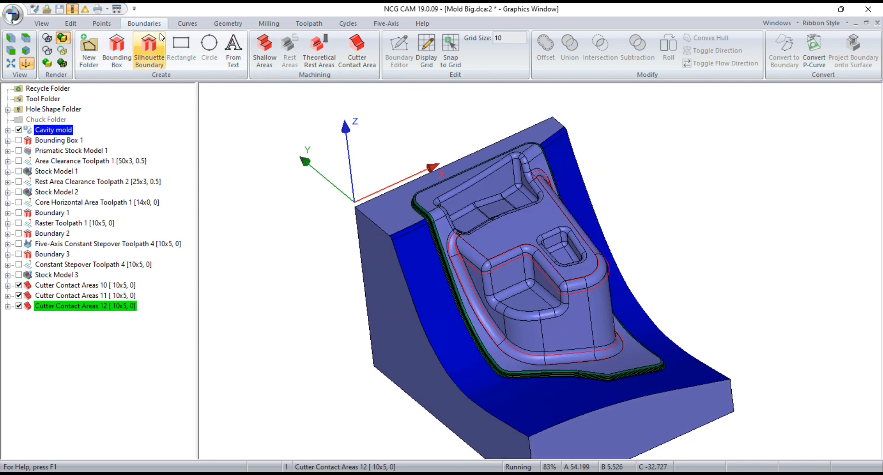
click(149, 49)
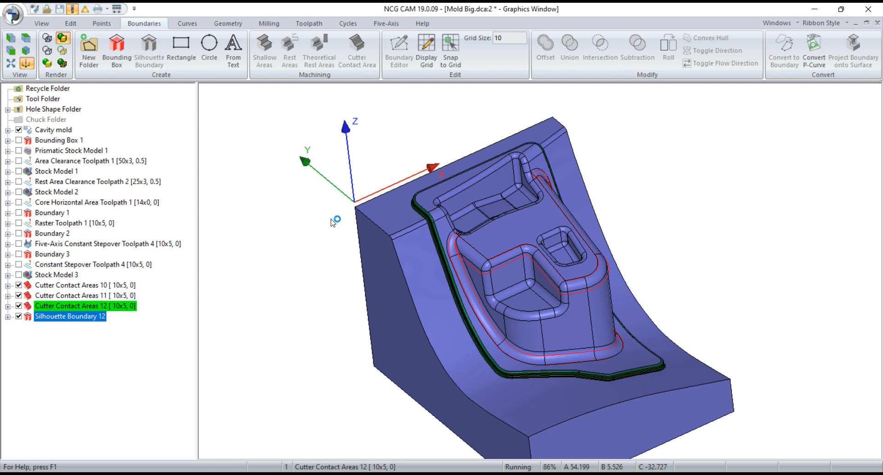
scroll(327, 258, down, 2)
middle_drag(712, 299, 696, 313)
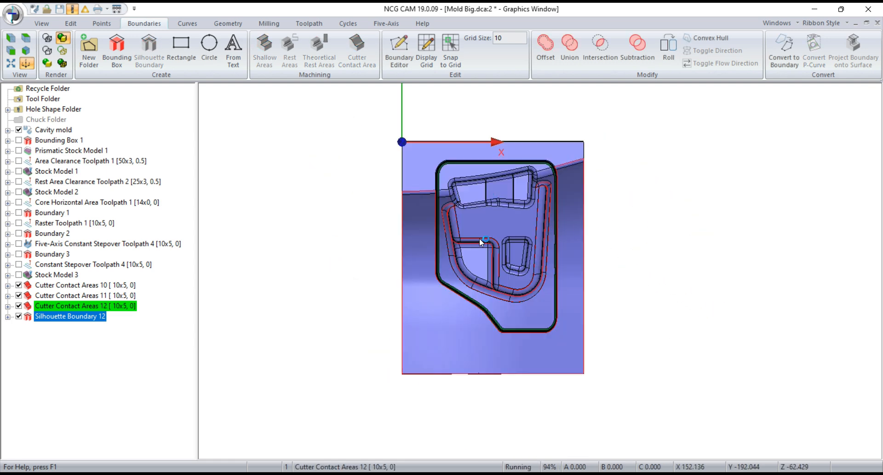
Hide Cutter Contact Areas 10, 11 and 12 while keeping the silhouette boundary displayed
scroll(556, 325, up, 4)
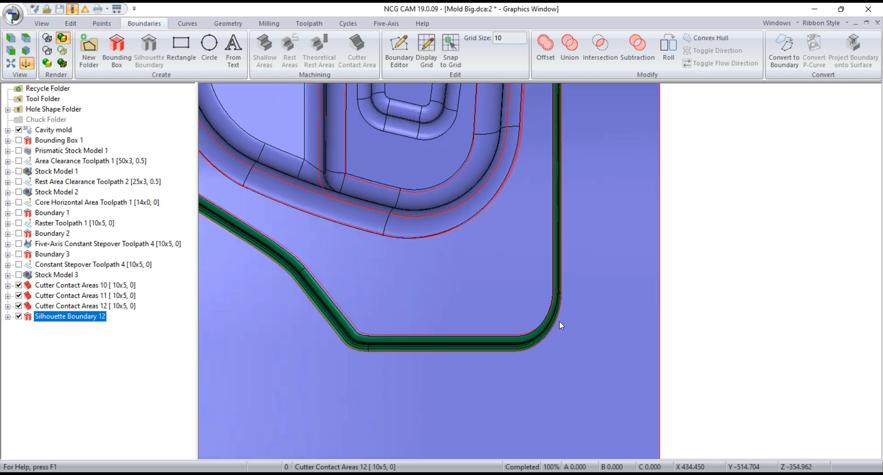
scroll(547, 324, down, 3)
click(129, 367)
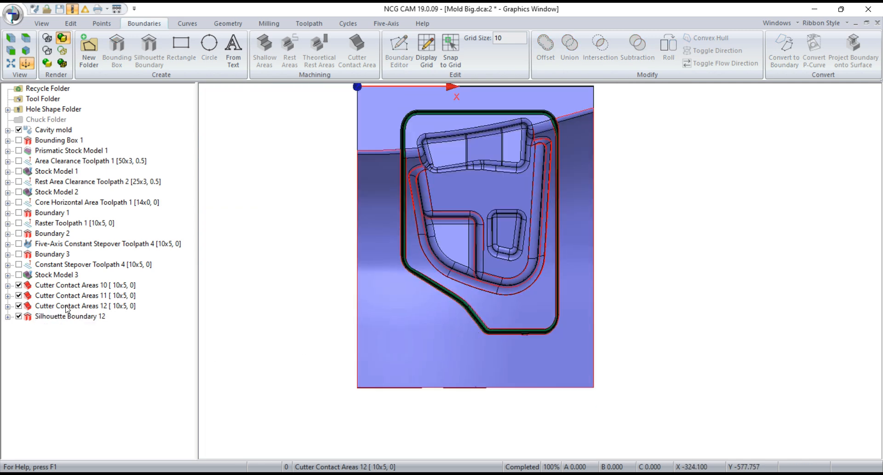
scroll(394, 288, down, 1)
scroll(432, 198, up, 2)
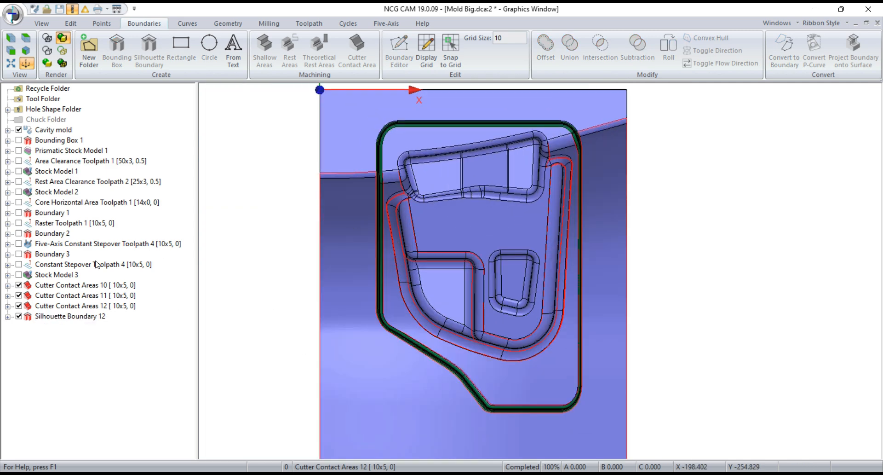
click(37, 286)
click(18, 285)
click(19, 295)
click(18, 306)
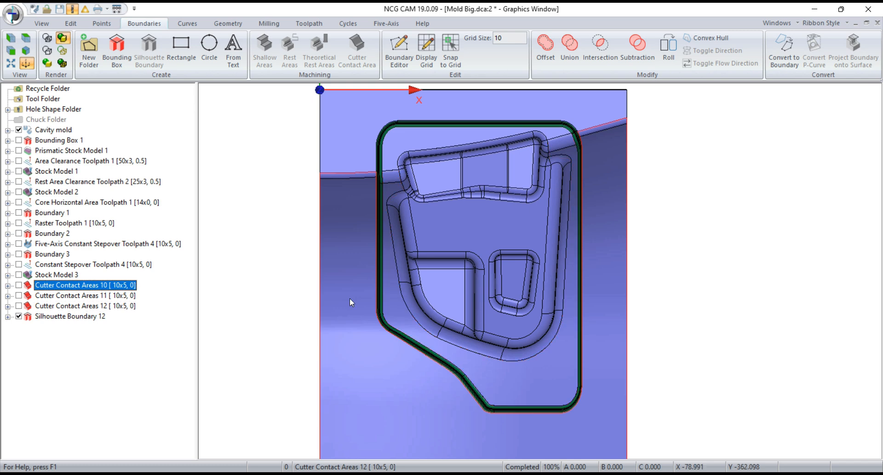
Examine the silhouette boundary along the groove's outer edge up close, in a tilted view and from above
scroll(570, 169, up, 5)
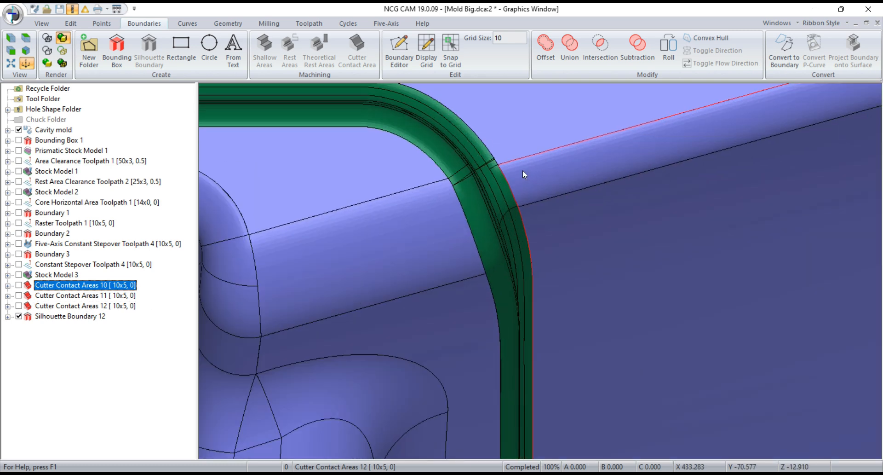
scroll(522, 170, down, 6)
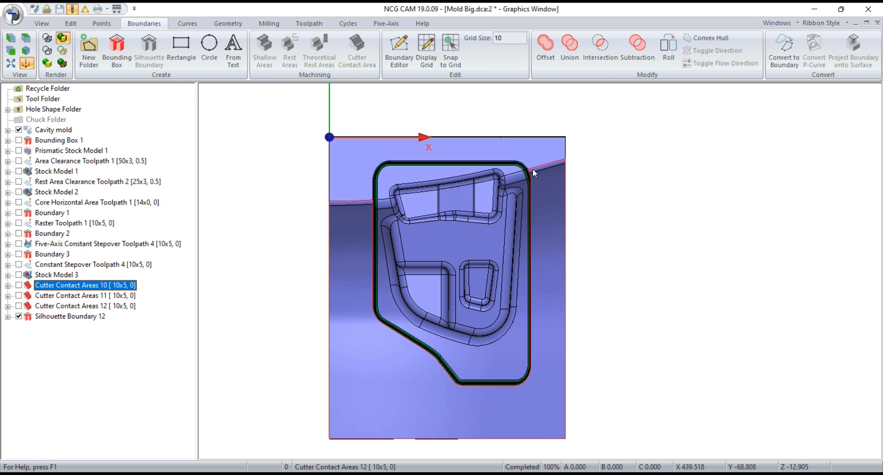
middle_drag(627, 229, 624, 148)
middle_drag(398, 407, 462, 285)
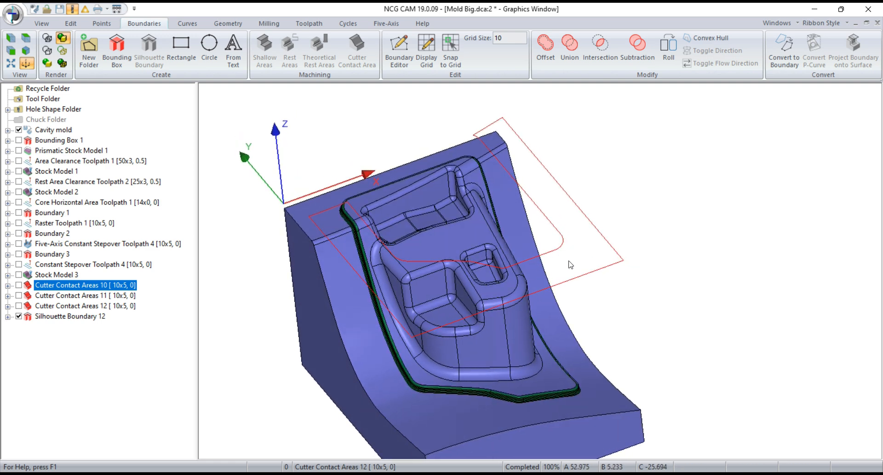
key(F5)
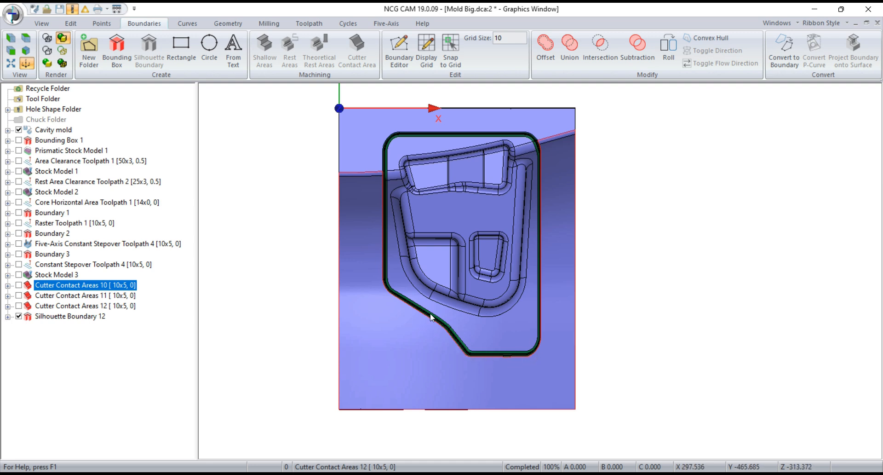
Edit Silhouette Boundary 12, breaking it open where the blend strip meets the groove's left edge and moving the groove-side end point onto the edge
click(69, 316)
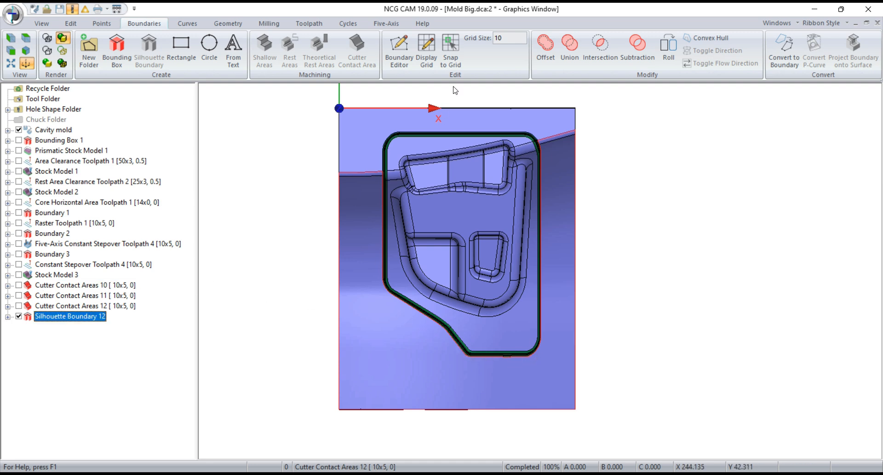
click(405, 57)
scroll(382, 169, up, 3)
scroll(380, 172, up, 8)
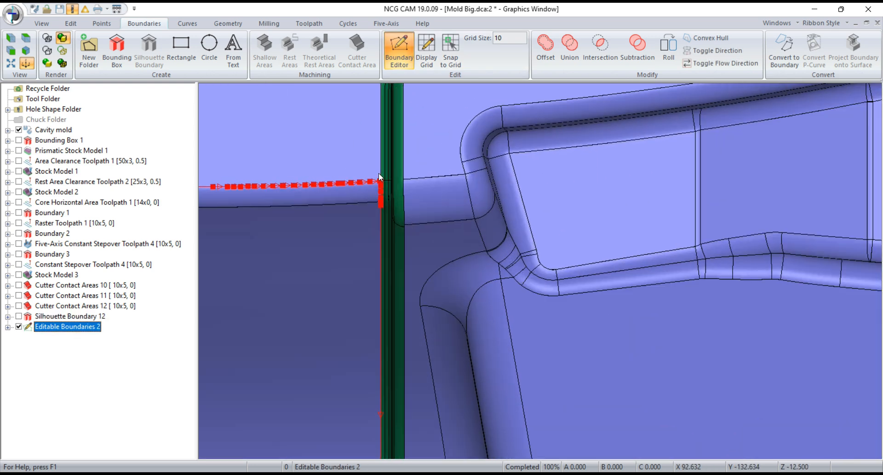
scroll(366, 206, up, 2)
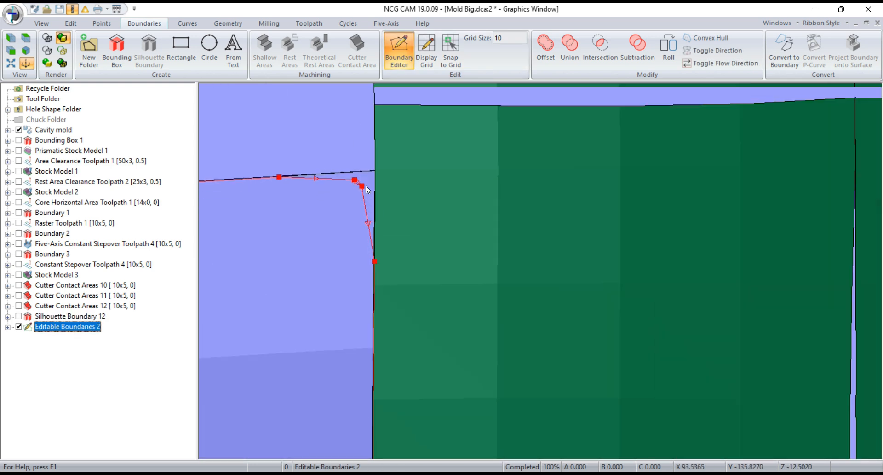
double_click(354, 179)
drag(354, 179, 373, 186)
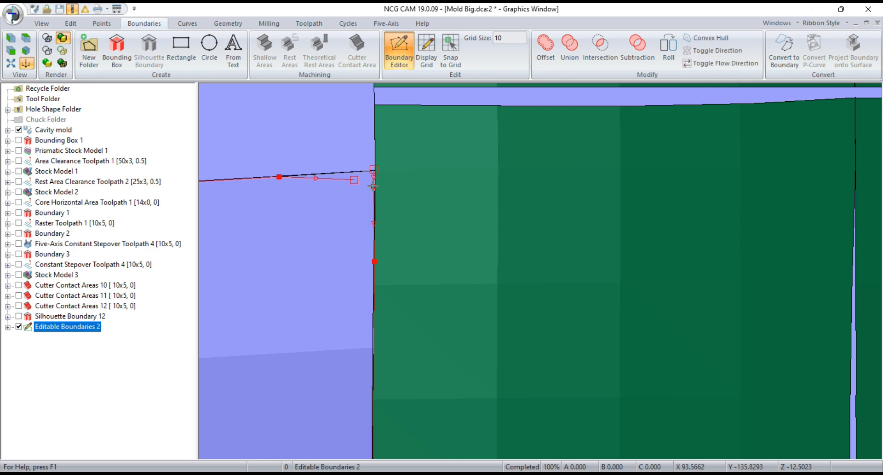
Break the boundary open near the groove's upper-right corner, align the groove-side end with the edge, move the strip-side end away, and finish editing
scroll(321, 176, down, 5)
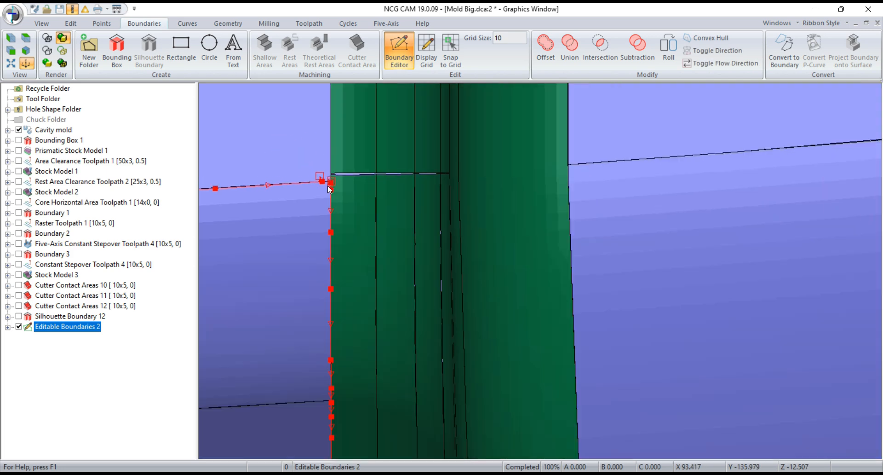
scroll(327, 185, down, 6)
scroll(497, 152, up, 8)
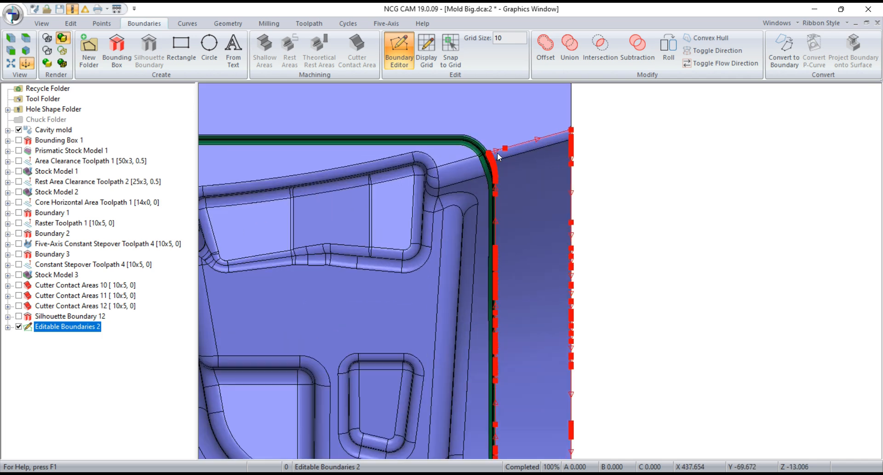
scroll(482, 150, up, 6)
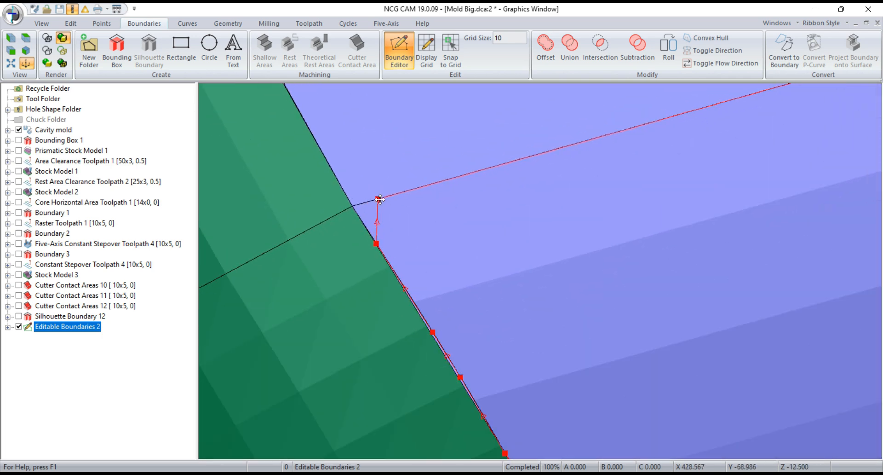
drag(378, 199, 593, 138)
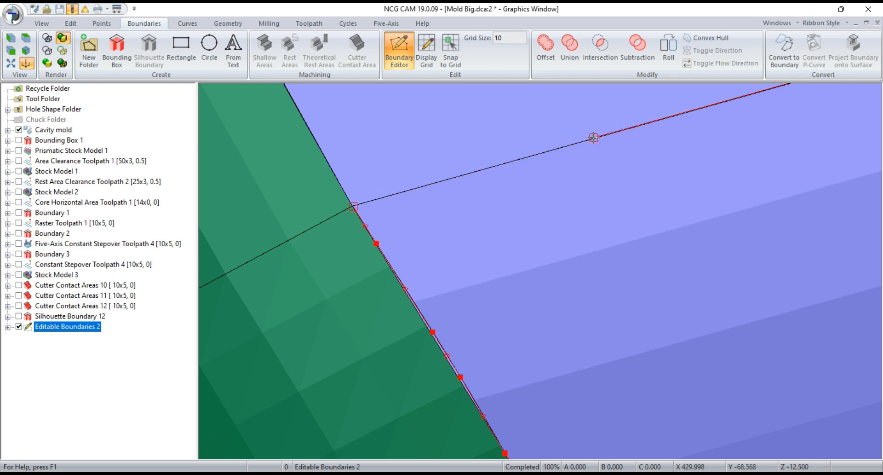
scroll(594, 137, down, 6)
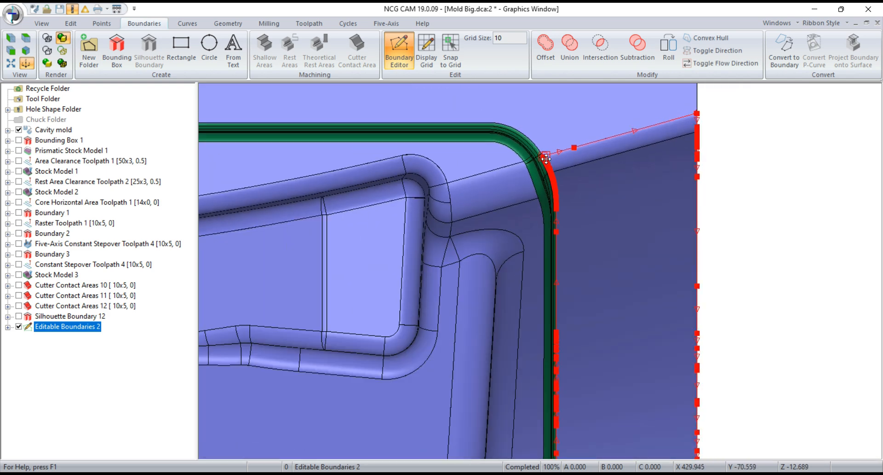
scroll(545, 159, down, 6)
click(140, 338)
Try to offset the boundary section running along the groove's outer edge outwards, with a resolution of 0.5
scroll(418, 236, up, 2)
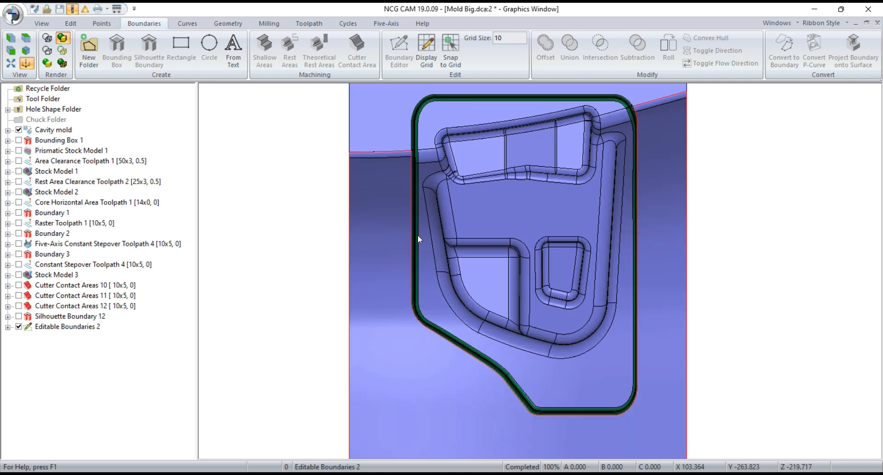
click(414, 237)
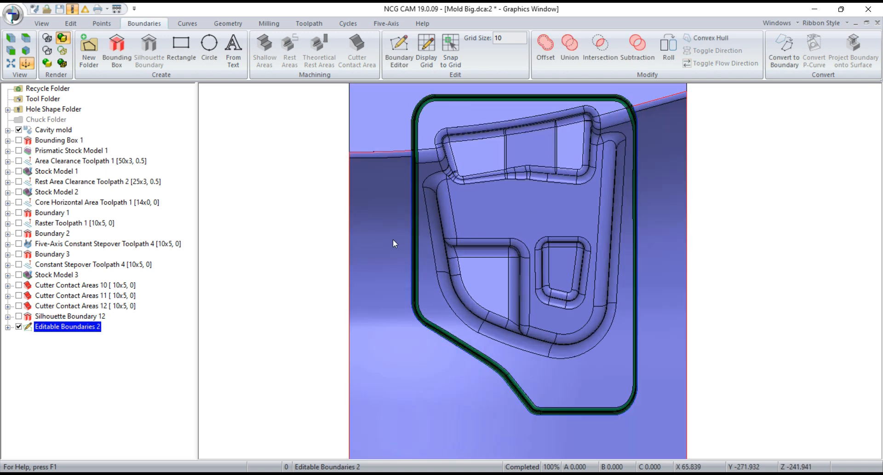
scroll(393, 243, down, 1)
click(546, 51)
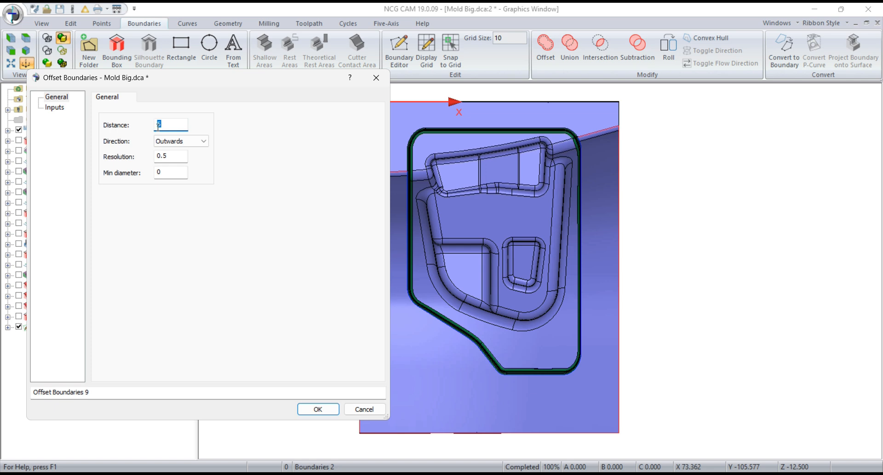
click(317, 409)
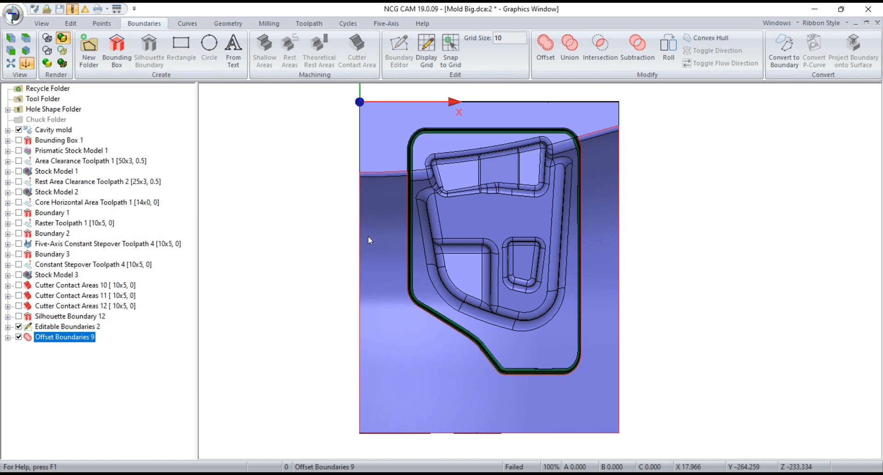
Delete Offset Boundaries 9
click(102, 368)
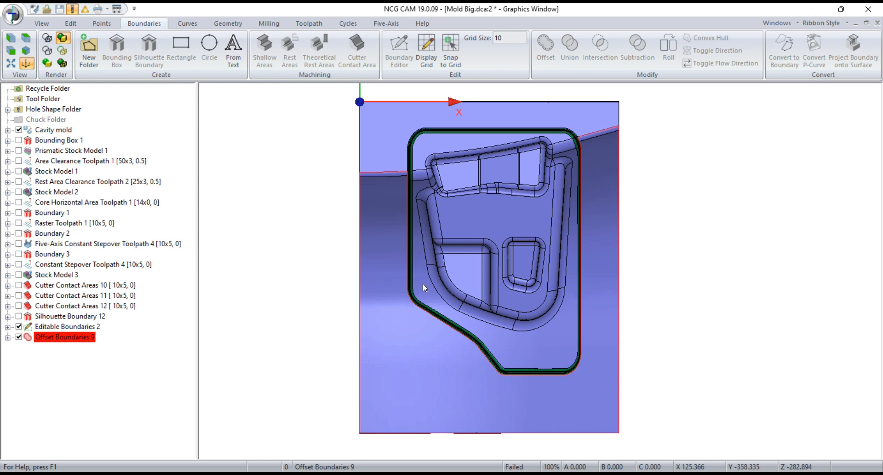
click(70, 337)
right_click(70, 338)
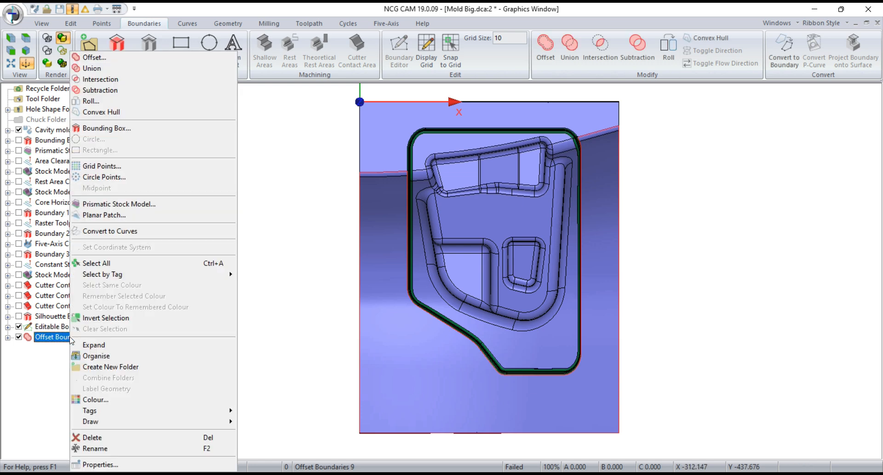
click(85, 435)
Try offsetting the groove-side section of Editable Boundaries 2 outwards by 1, and delete the offset boundary it produces
click(67, 328)
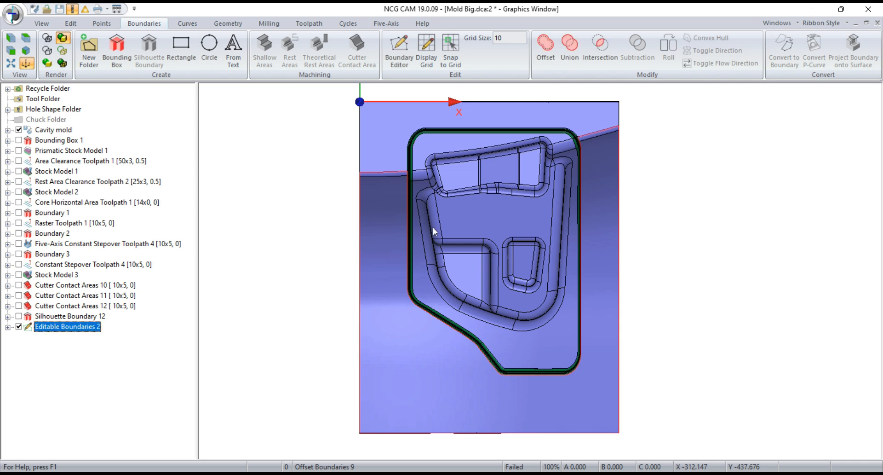
click(546, 49)
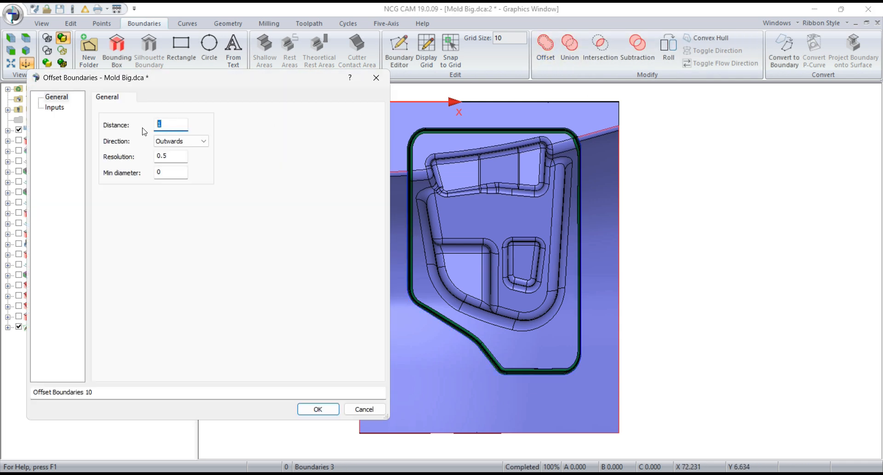
click(312, 409)
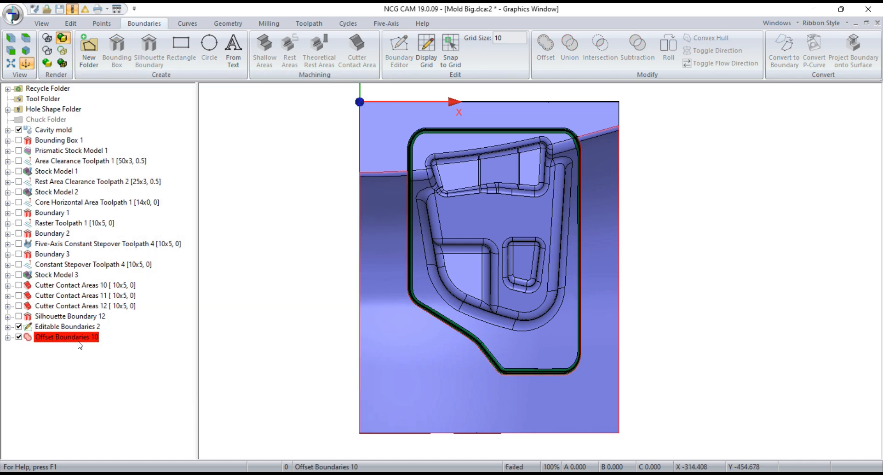
right_click(79, 341)
click(100, 437)
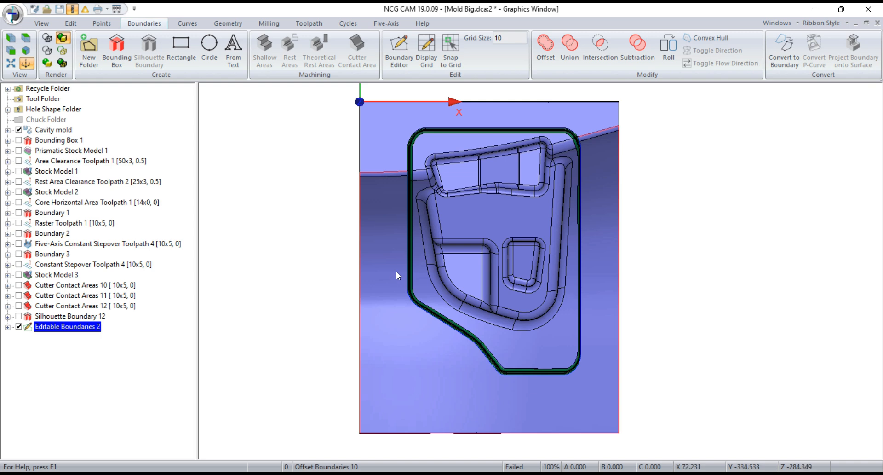
Copy the groove-side boundary section into its own folder and hide Editable Boundaries 2
click(72, 23)
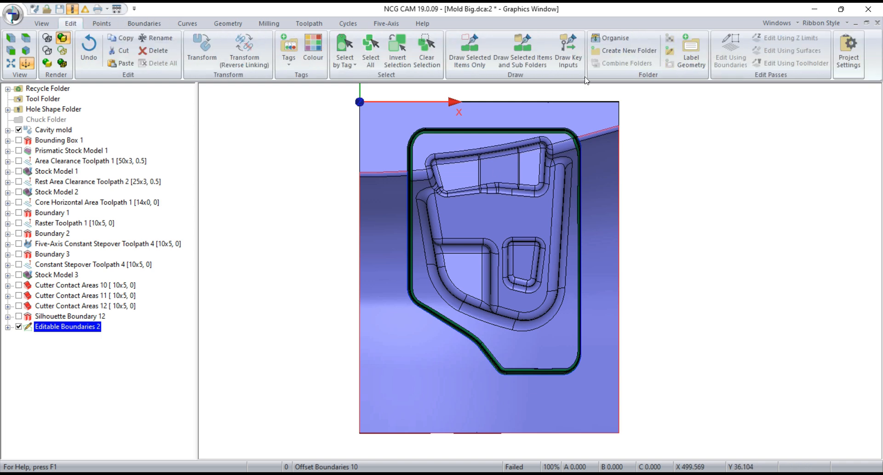
click(19, 326)
click(48, 338)
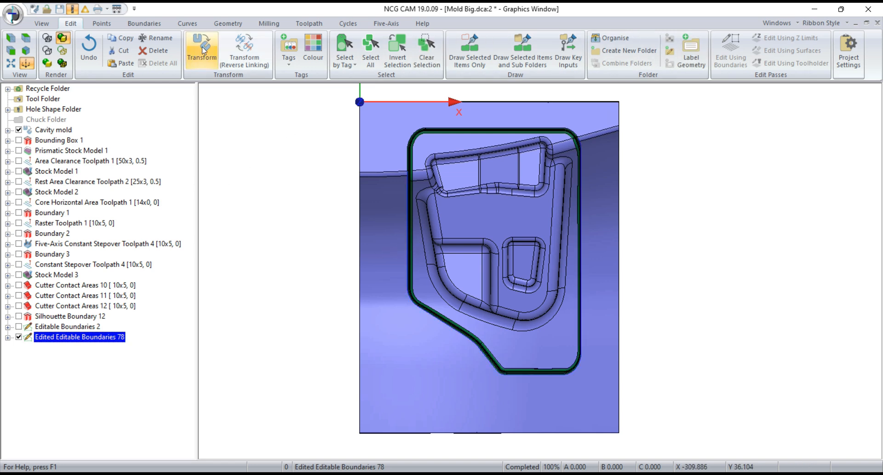
Try to offset the copied groove-side boundary section outwards by 1 with a resolution of 0.5
click(146, 24)
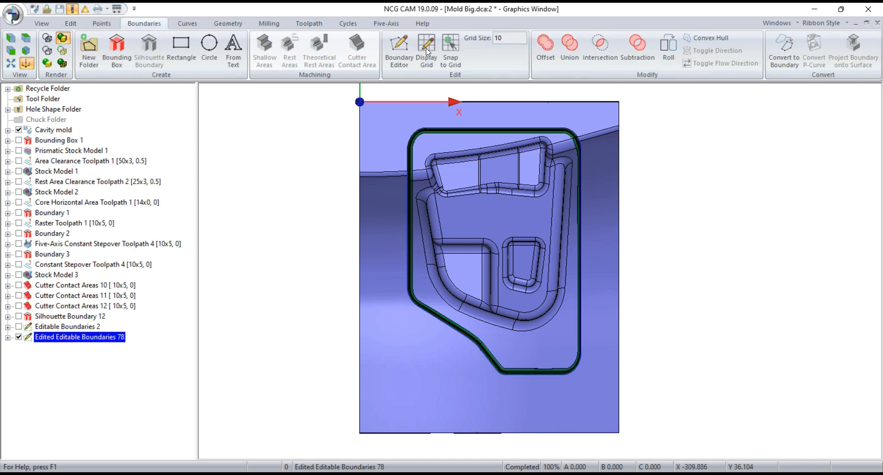
click(543, 48)
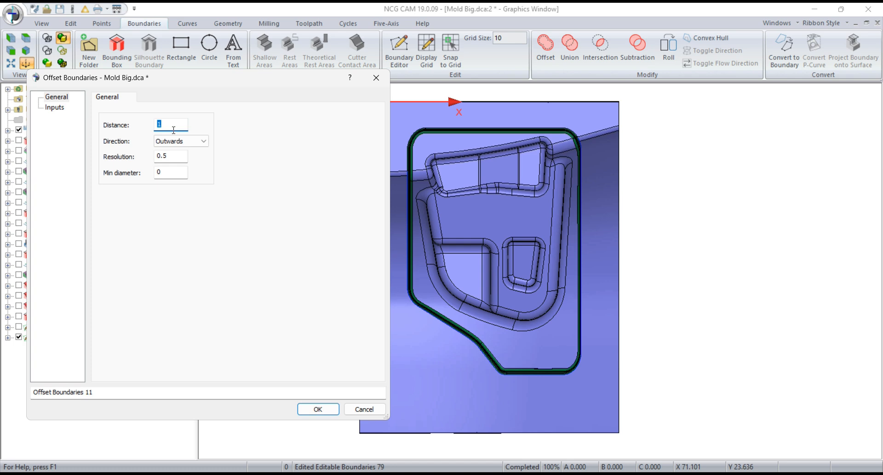
click(313, 409)
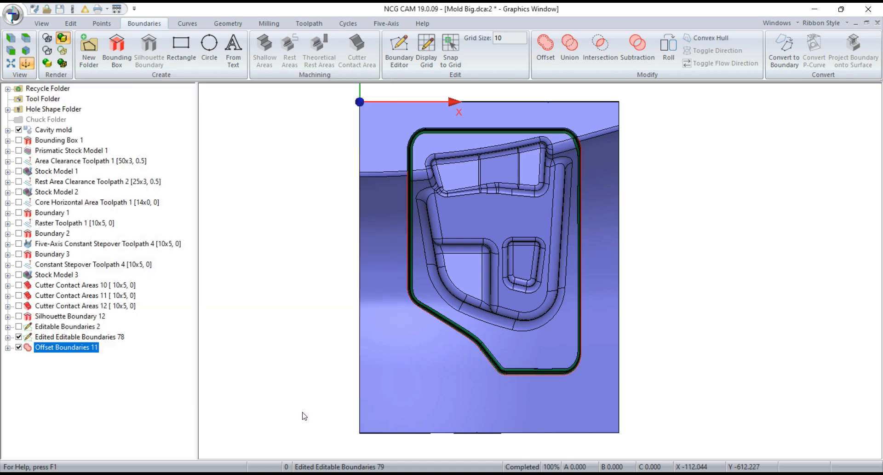
Examine the offset result around the groove in a tilted view and from above, including both ends of the boundary section
middle_drag(599, 342, 625, 217)
scroll(546, 69, down, 2)
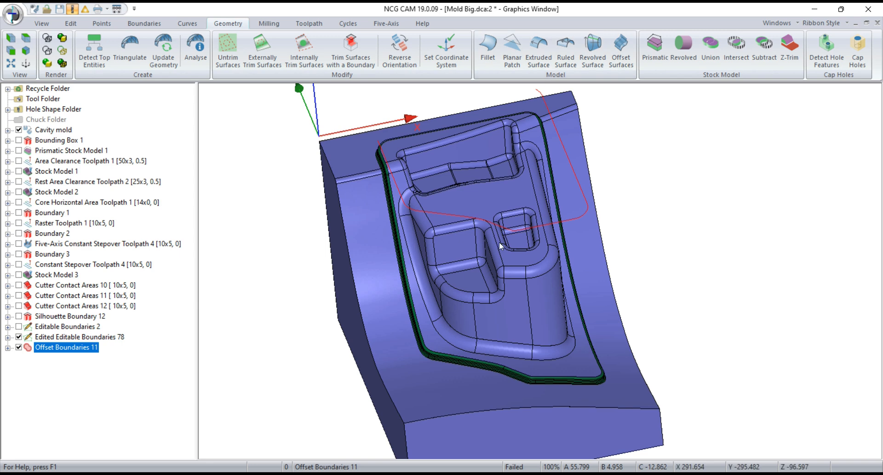
scroll(499, 241, down, 2)
middle_drag(608, 184, 598, 243)
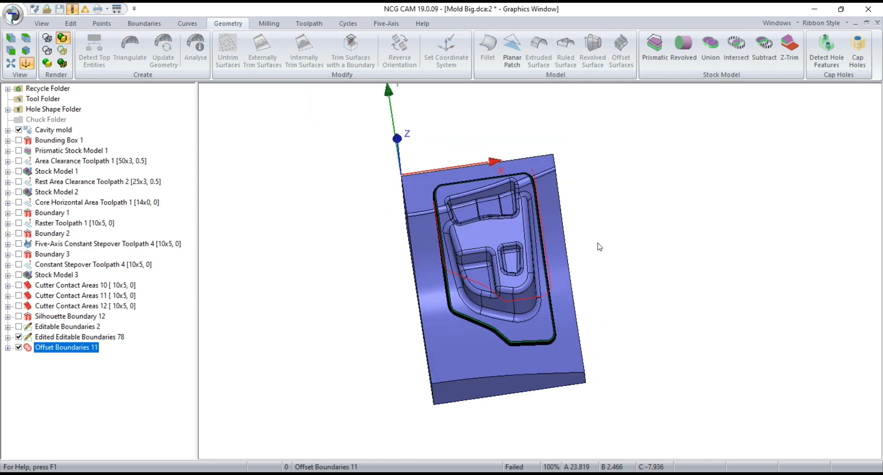
key(z)
scroll(558, 227, up, 6)
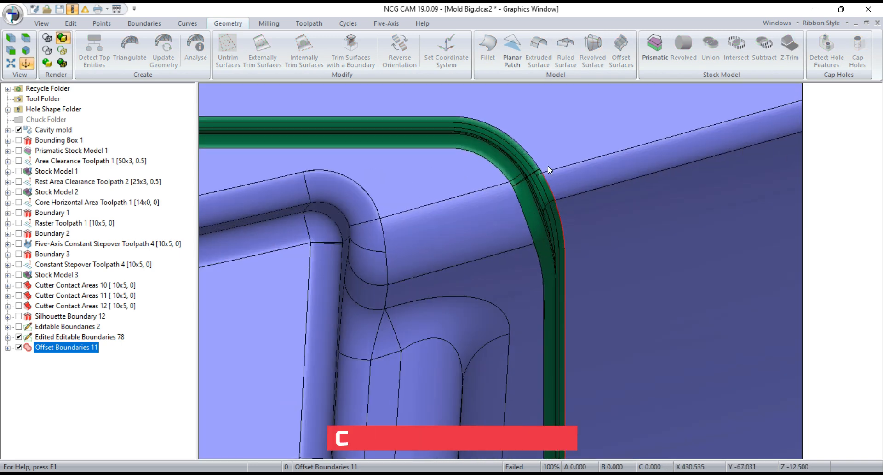
scroll(549, 171, down, 5)
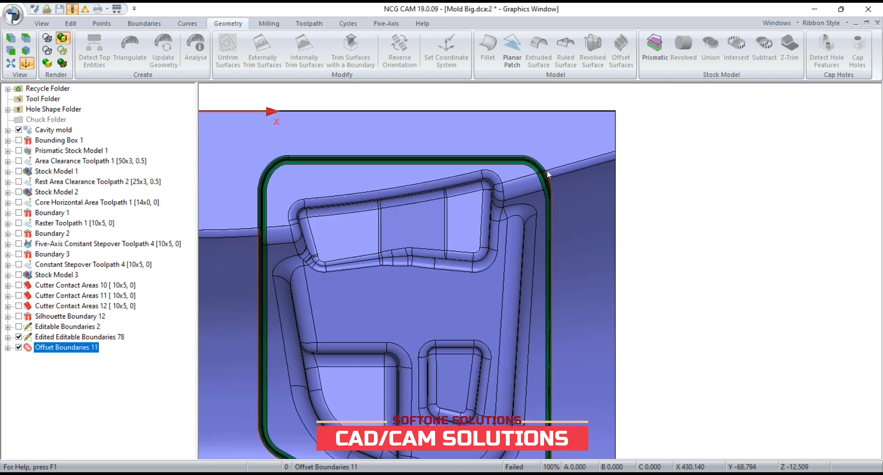
scroll(548, 174, down, 3)
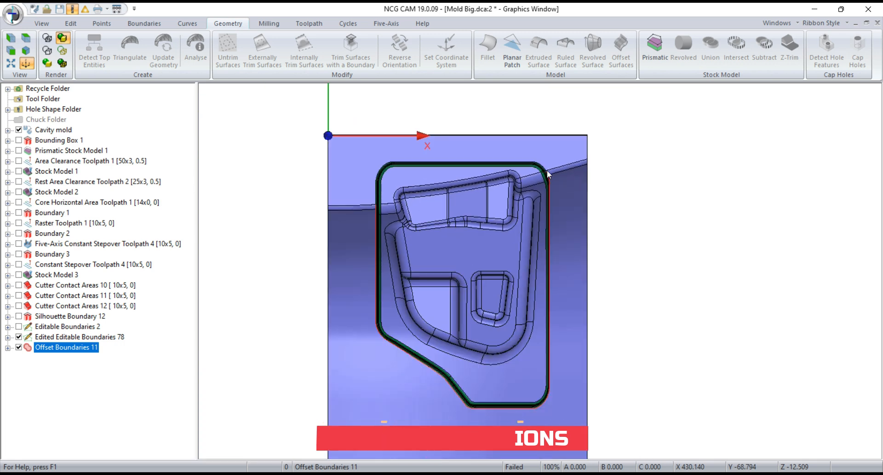
scroll(374, 207, up, 1)
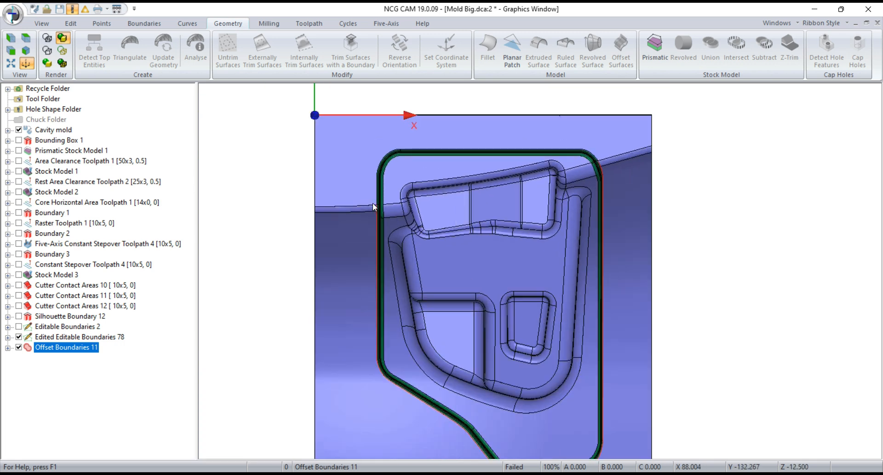
scroll(373, 202, down, 1)
Delete Offset Boundaries 11 and the copied Edited Editable Boundaries 78
click(62, 346)
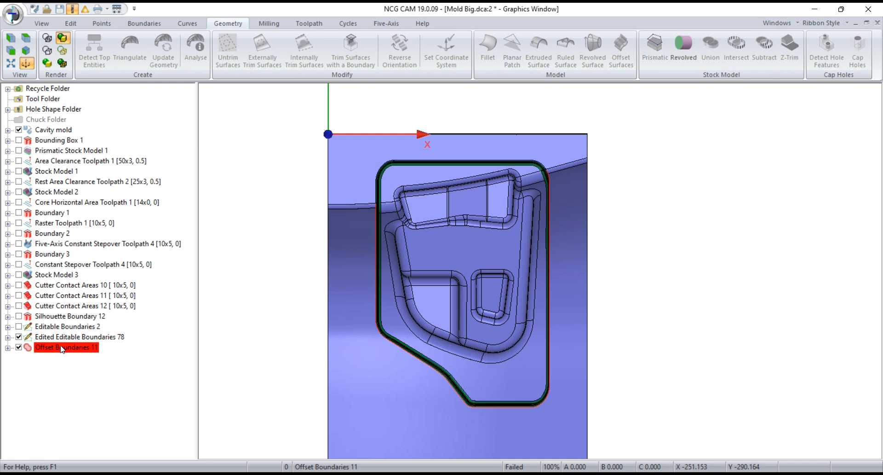
right_click(60, 350)
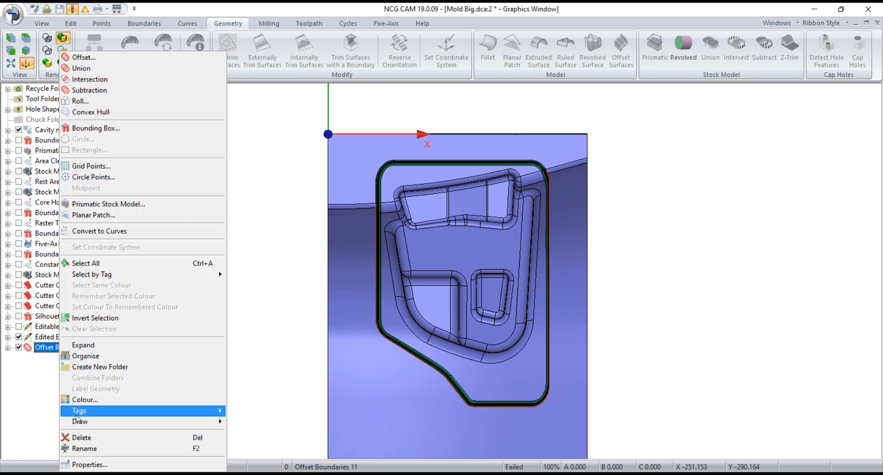
click(83, 438)
click(63, 339)
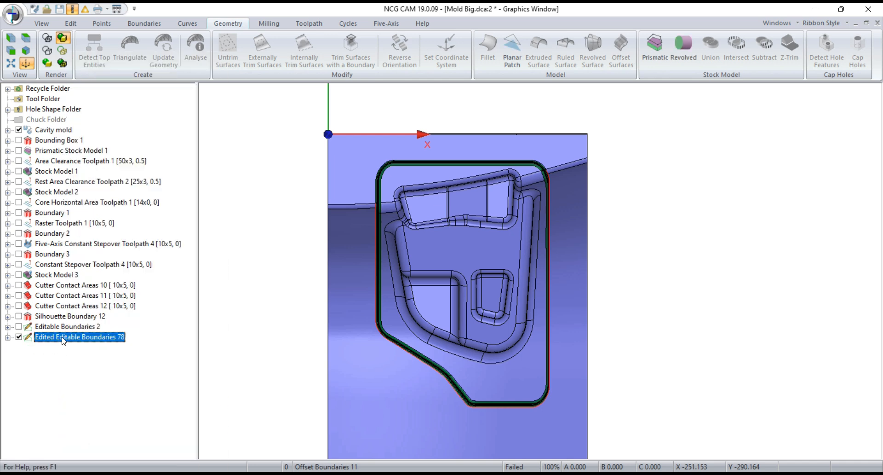
right_click(39, 340)
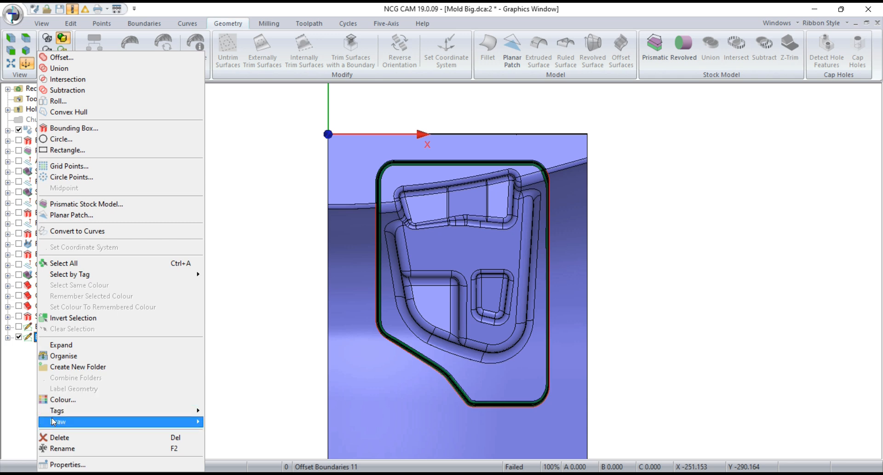
click(59, 439)
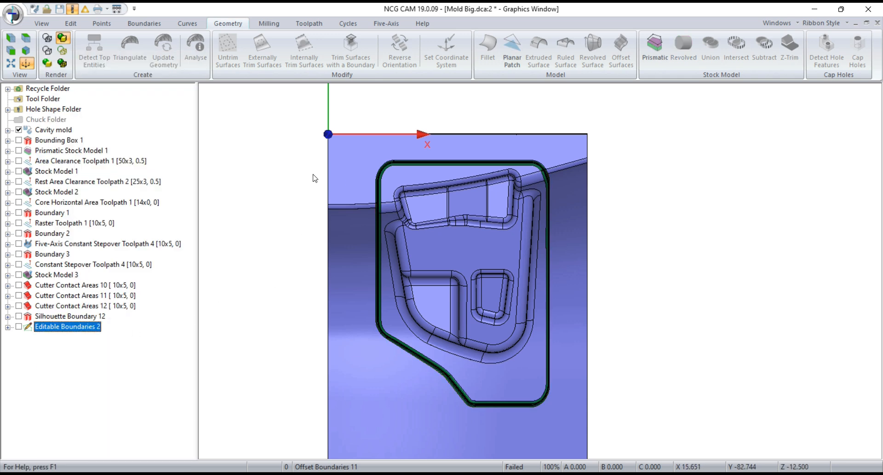
Select the cavity mold's surfaces outside the groove and create a silhouette boundary from them
click(438, 139)
click(435, 145)
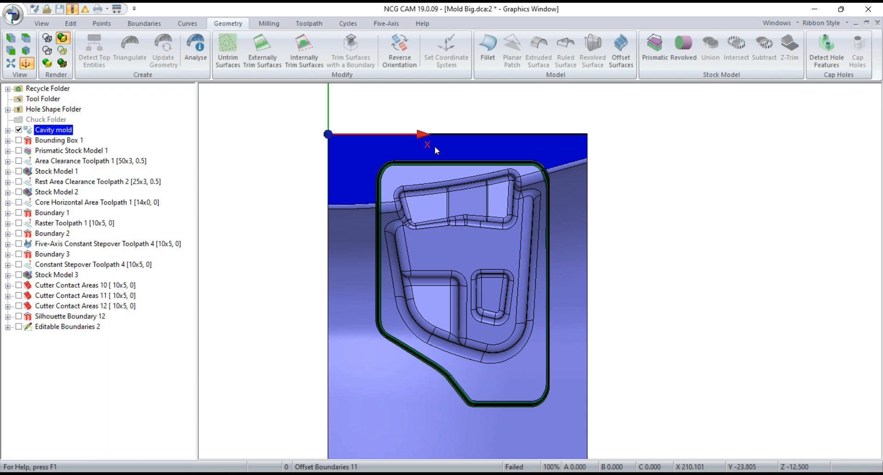
scroll(369, 209, up, 3)
scroll(371, 213, down, 4)
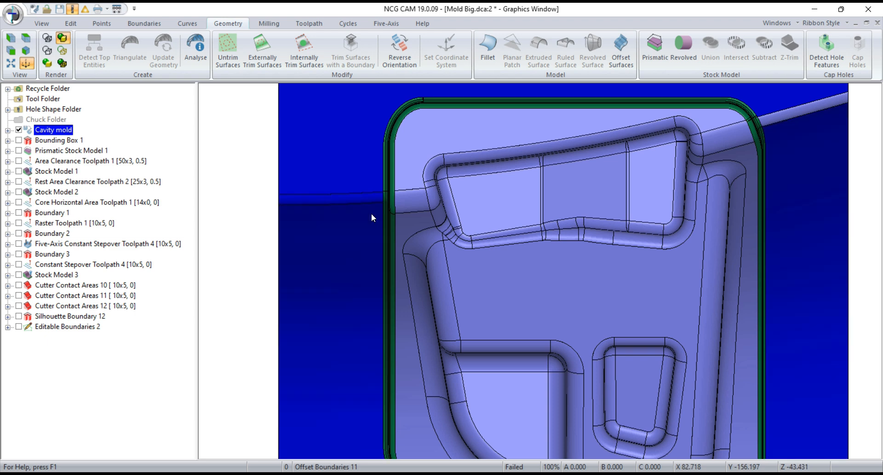
scroll(371, 212, up, 3)
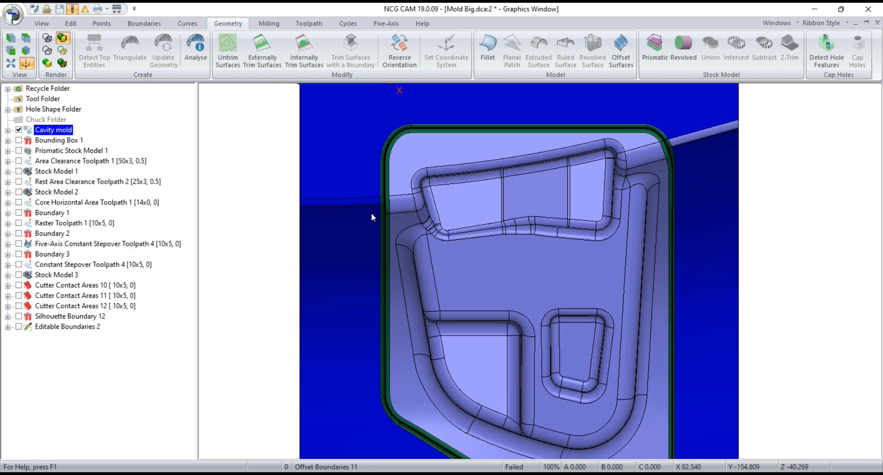
scroll(510, 178, down, 3)
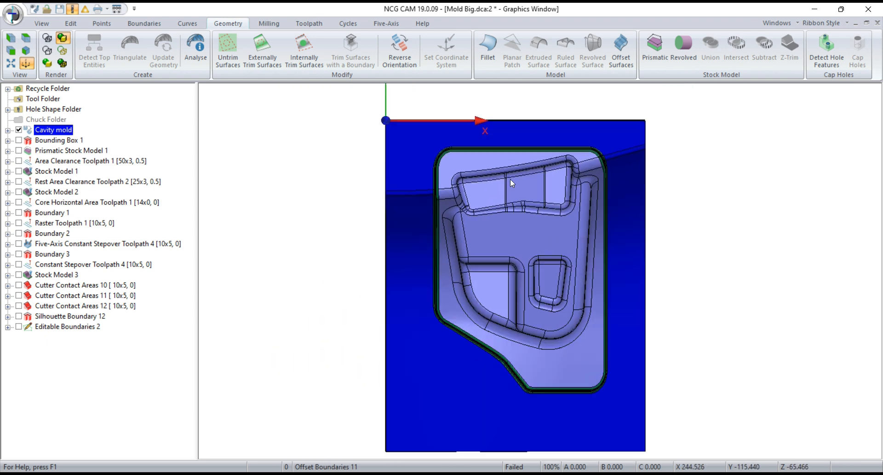
click(131, 21)
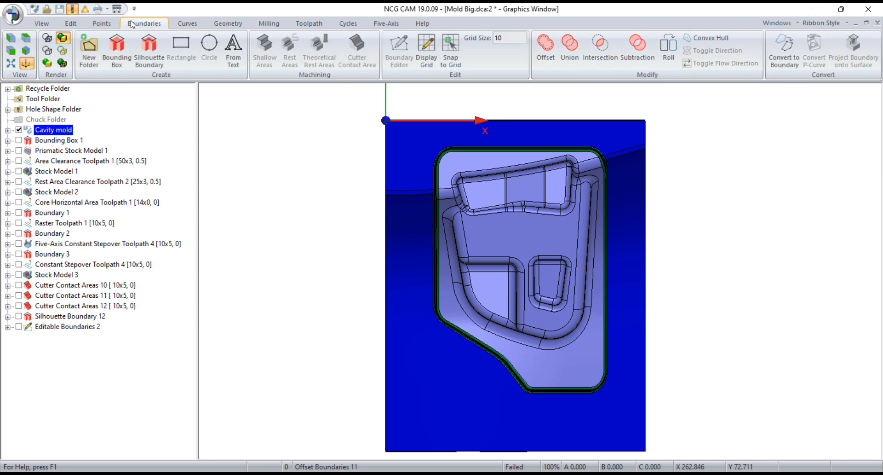
click(152, 52)
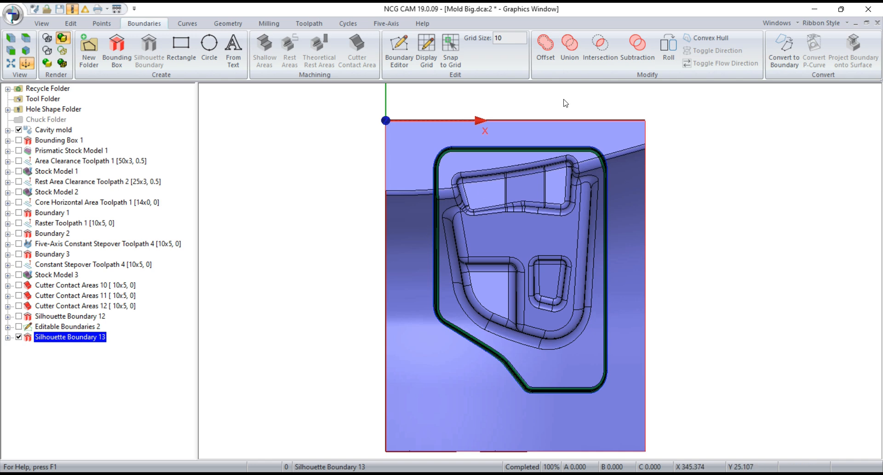
Offset the groove-side section of Silhouette Boundary 13 outwards by 5 with a resolution of 0.5, and hide Silhouette Boundary 13
click(545, 45)
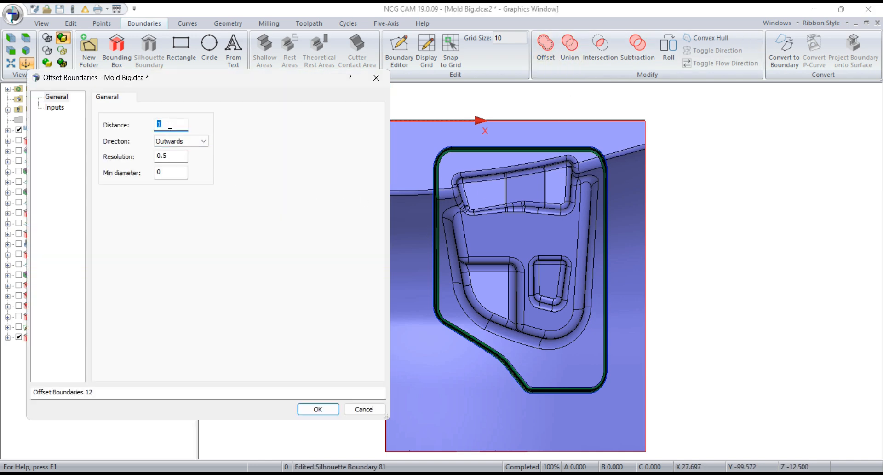
click(317, 409)
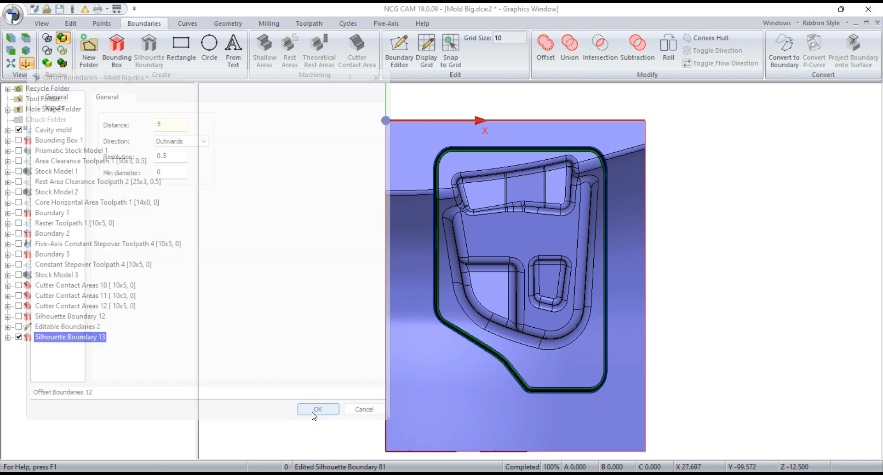
click(69, 337)
click(74, 348)
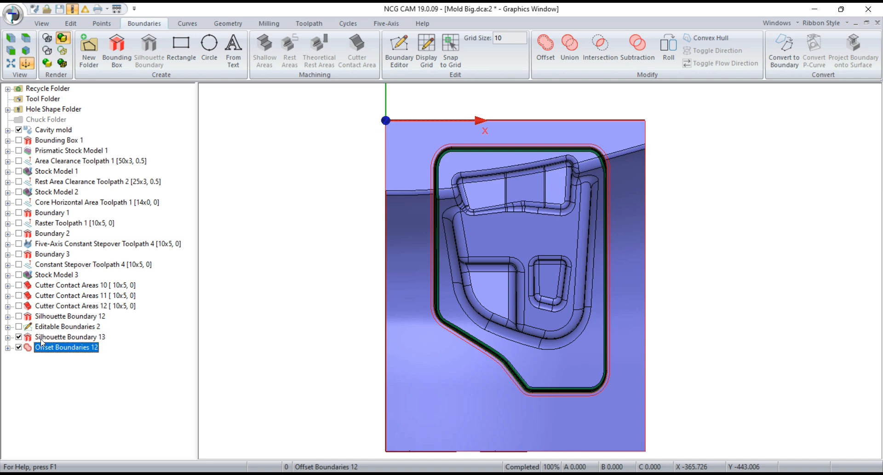
click(42, 340)
click(19, 337)
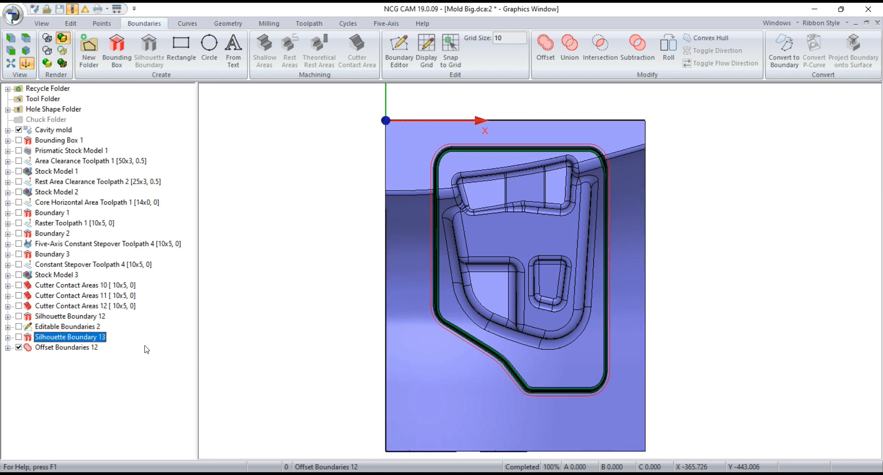
click(94, 349)
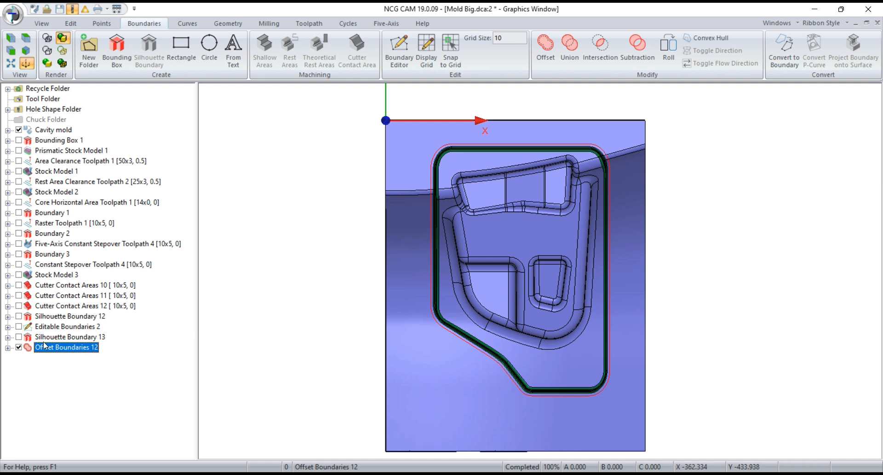
Show Editable Boundaries 2 instead of Offset Boundaries 12 and delete its groove-side boundary section
click(19, 316)
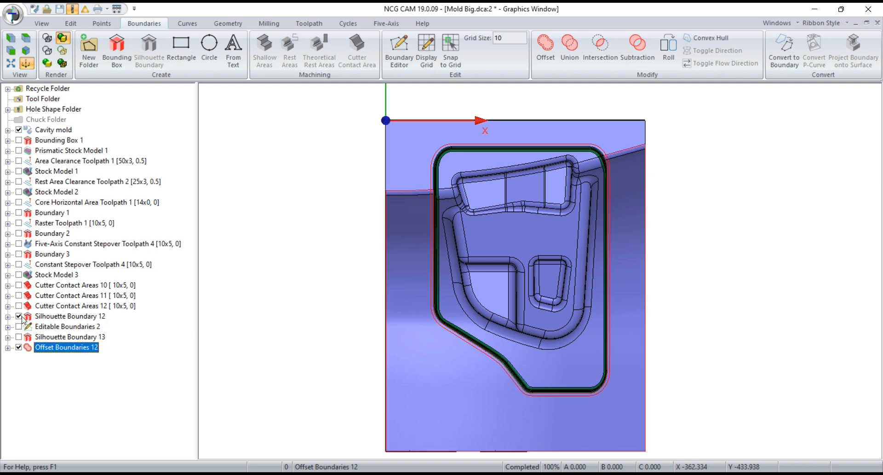
click(19, 316)
click(22, 327)
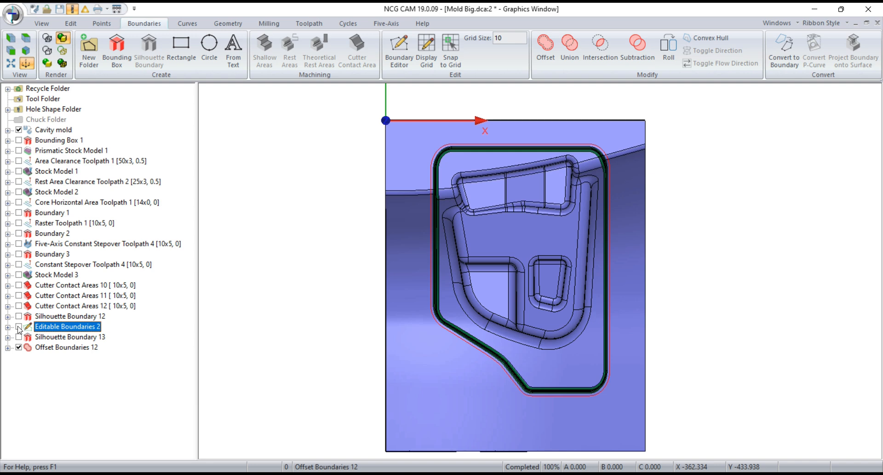
click(19, 327)
click(19, 347)
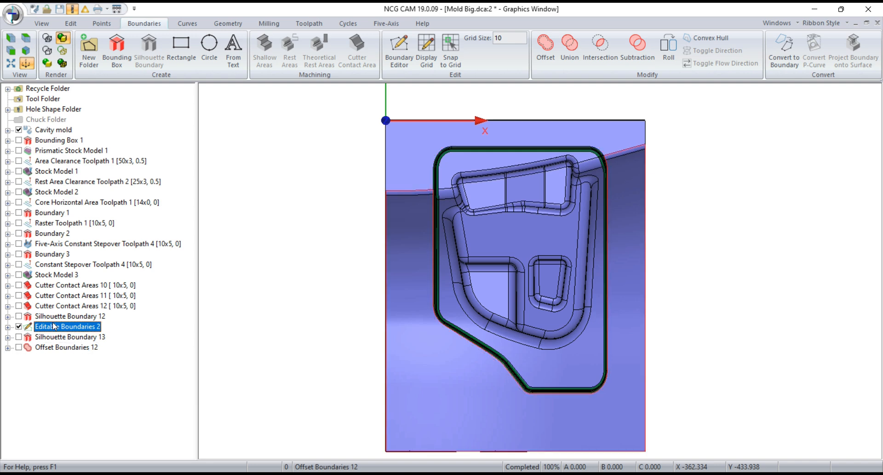
click(436, 251)
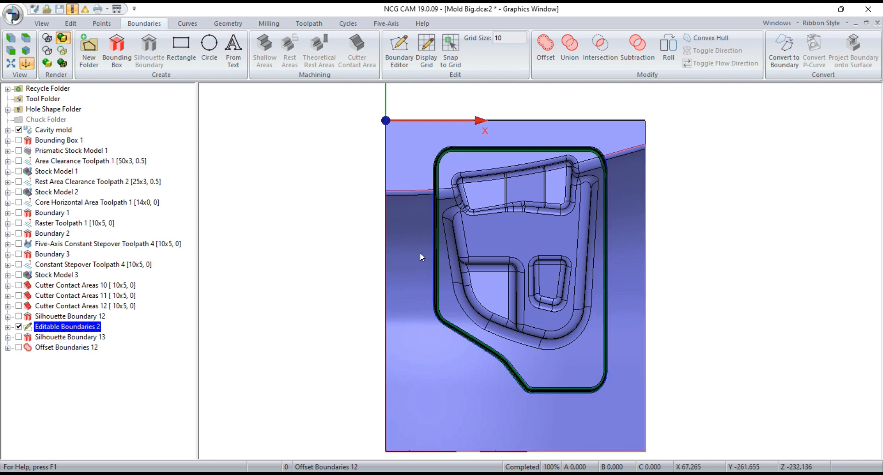
click(420, 252)
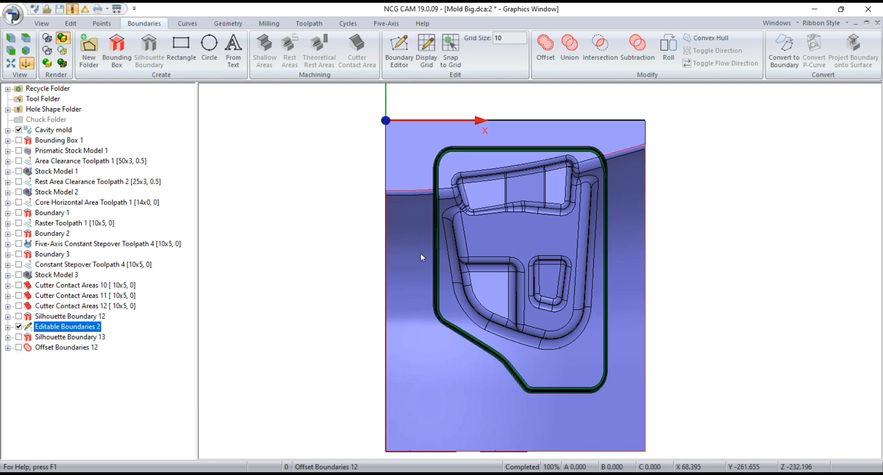
Delete Silhouette Boundary 13 and combine Editable Boundaries 2 and Offset Boundaries 12 into one folder
click(42, 337)
right_click(42, 341)
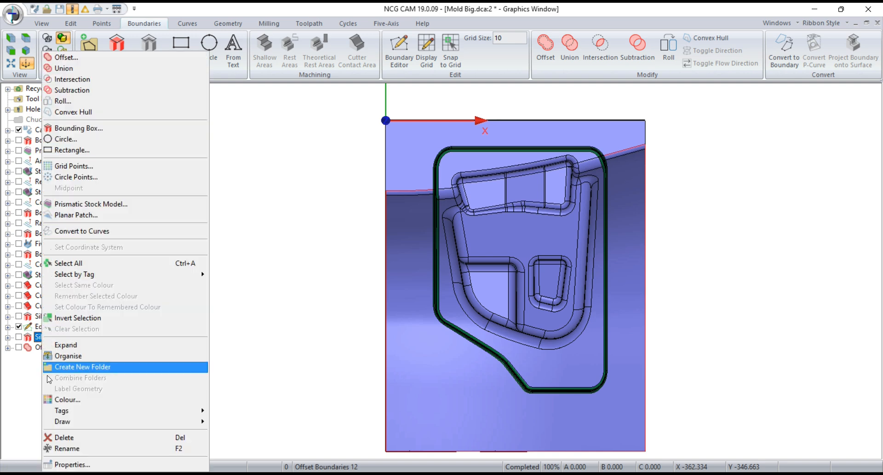
click(60, 417)
click(44, 328)
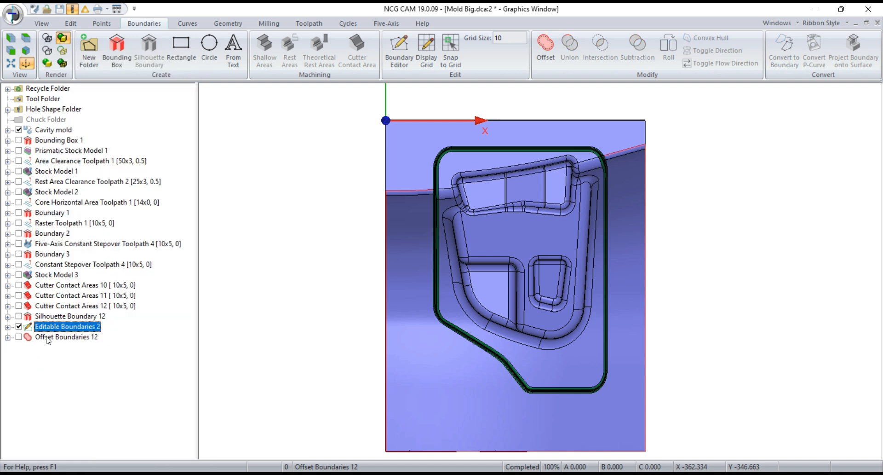
shift+click(46, 336)
right_click(48, 337)
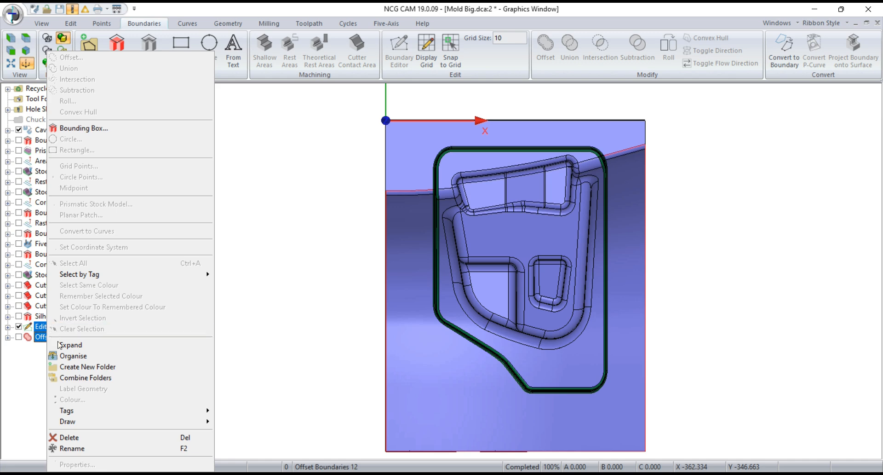
click(86, 377)
Edit the combined boundaries and split the offset boundary where it crosses the upper edge boundary on the groove's left side
click(399, 48)
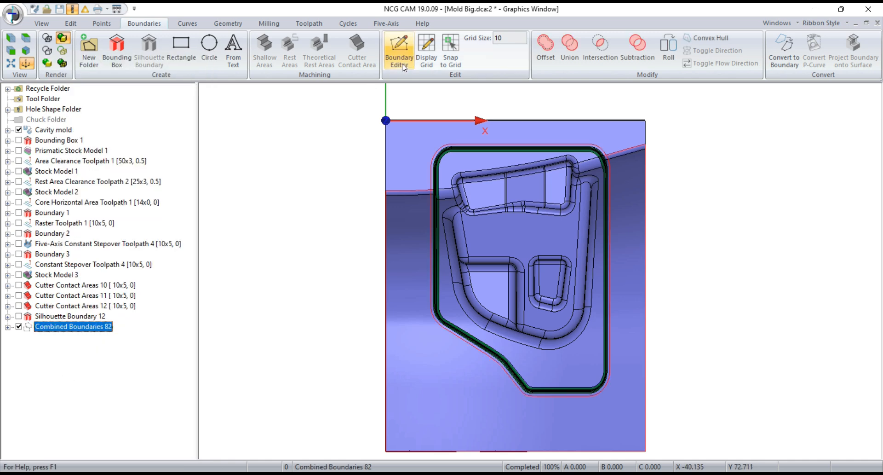
scroll(428, 201, up, 3)
scroll(428, 201, up, 5)
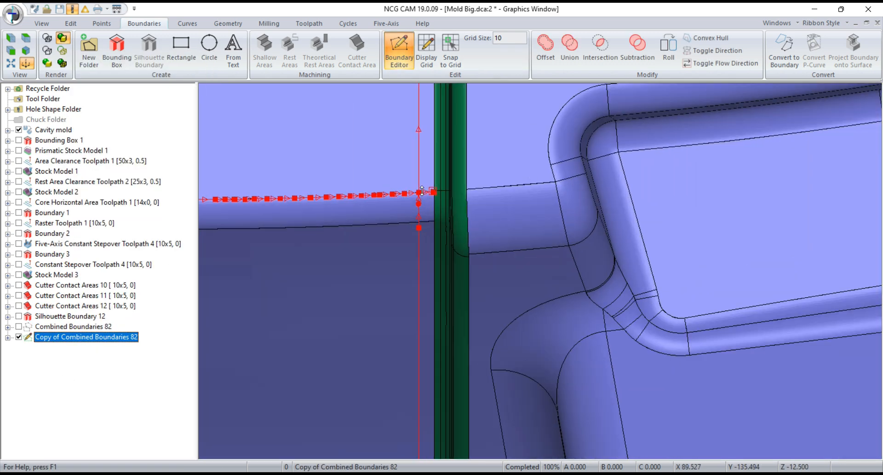
scroll(382, 220, up, 4)
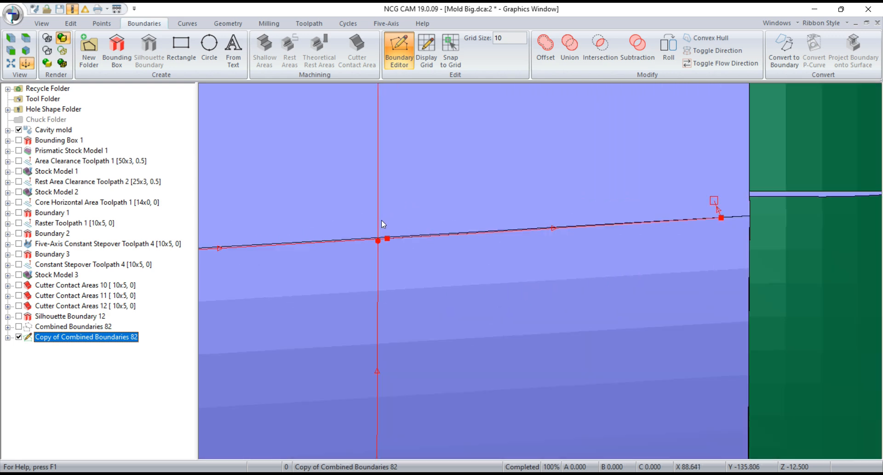
scroll(373, 231, down, 3)
scroll(372, 235, up, 4)
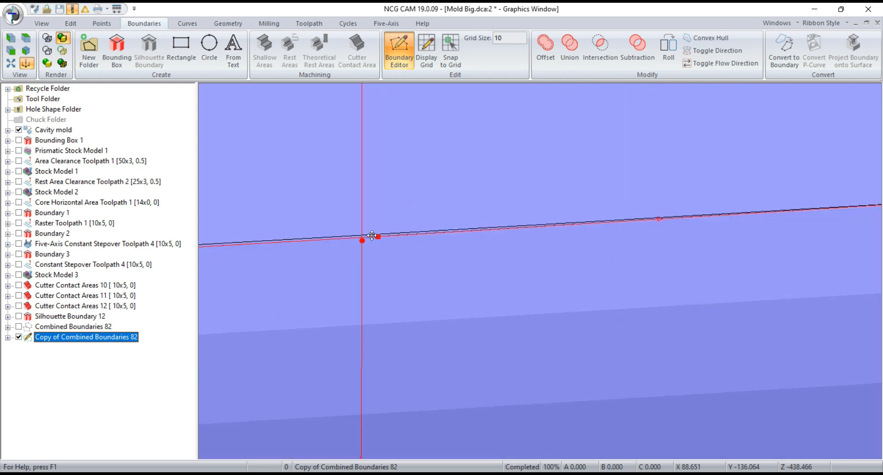
click(359, 219)
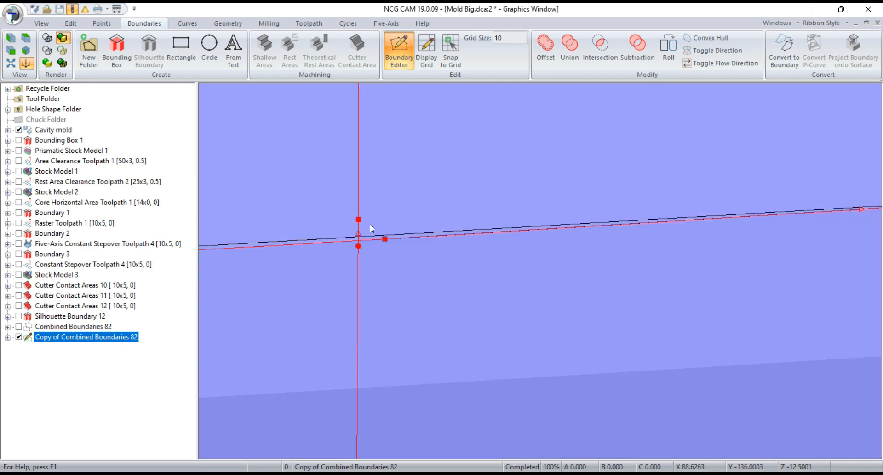
drag(360, 219, 382, 176)
Join the left edge boundary's open end to the lower part of the split offset boundary, merging the points at their crossing
scroll(439, 208, down, 4)
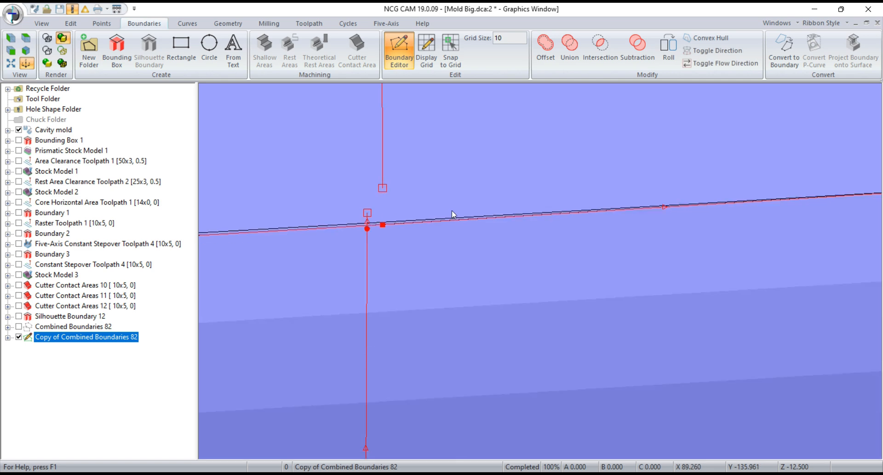
scroll(583, 203, up, 2)
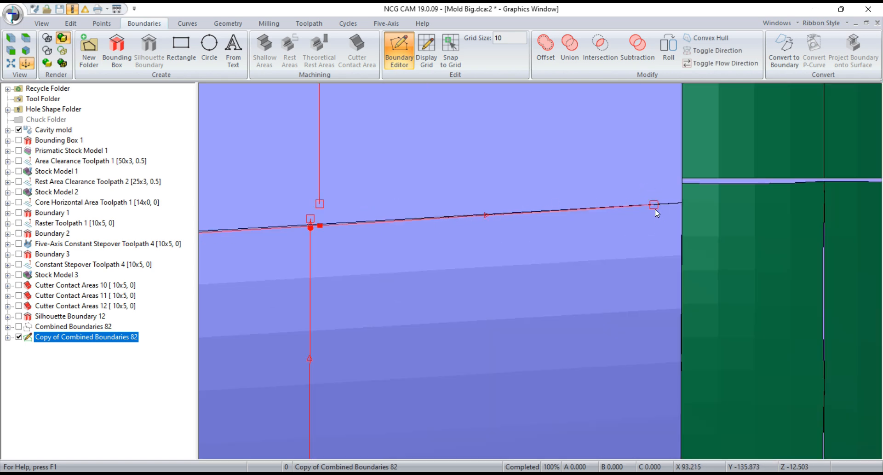
drag(655, 209, 311, 222)
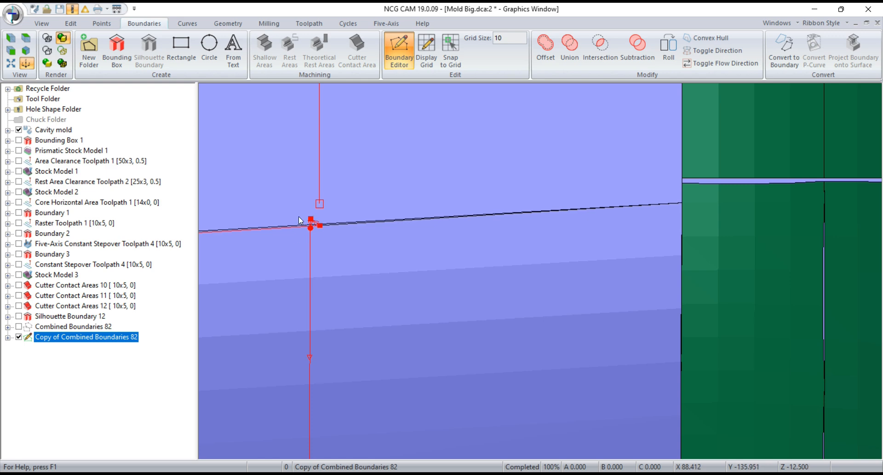
scroll(301, 219, up, 6)
drag(397, 254, 341, 257)
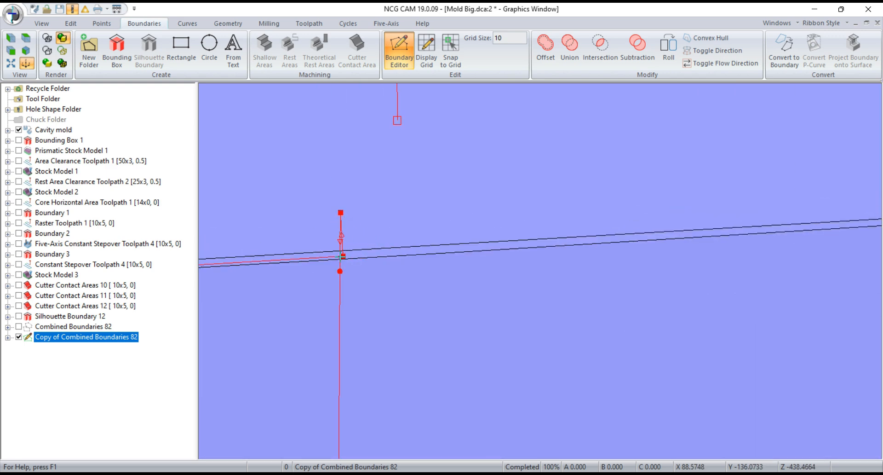
drag(340, 212, 341, 259)
middle_drag(333, 275, 351, 247)
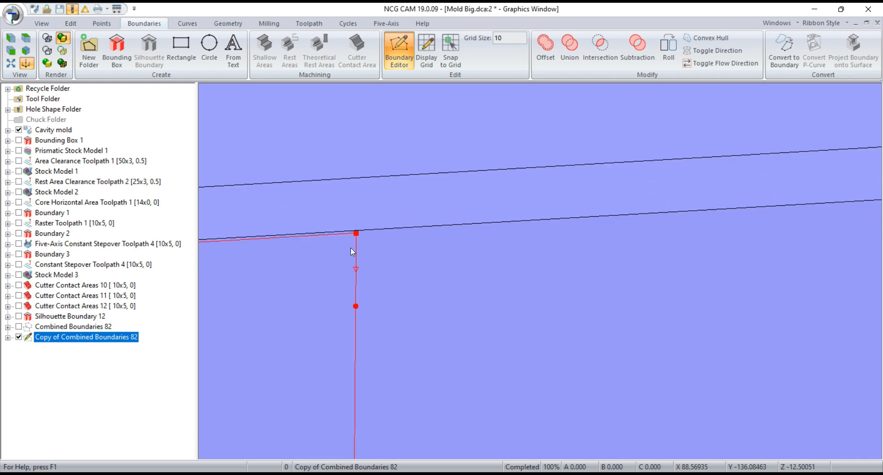
drag(354, 233, 355, 230)
Move the open end of the upper edge boundary on the groove's right side back to where it crosses the offset boundary
scroll(353, 230, down, 2)
scroll(341, 254, down, 6)
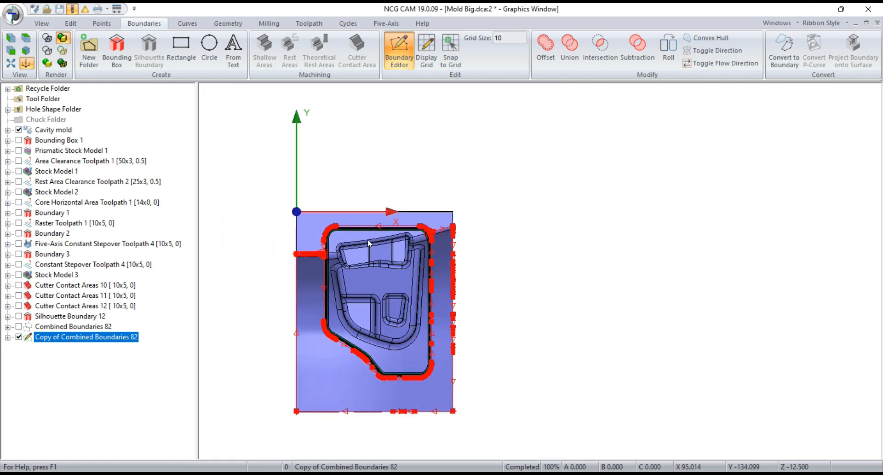
scroll(430, 243, up, 3)
scroll(430, 243, up, 6)
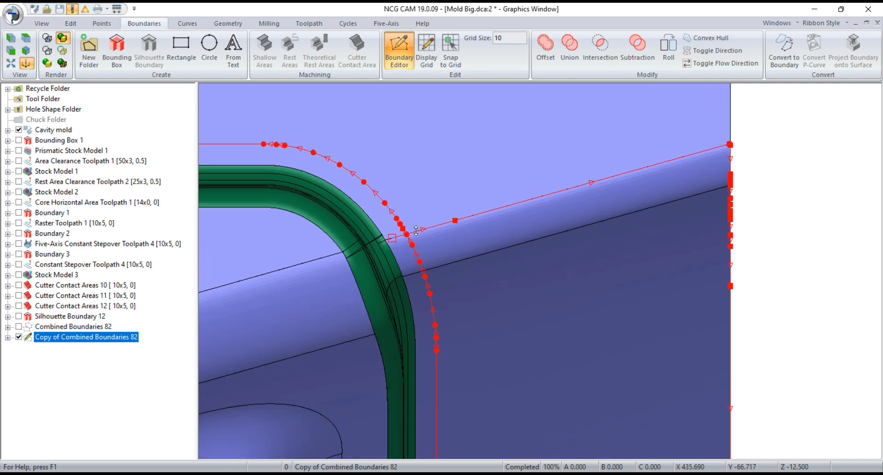
scroll(401, 233, up, 5)
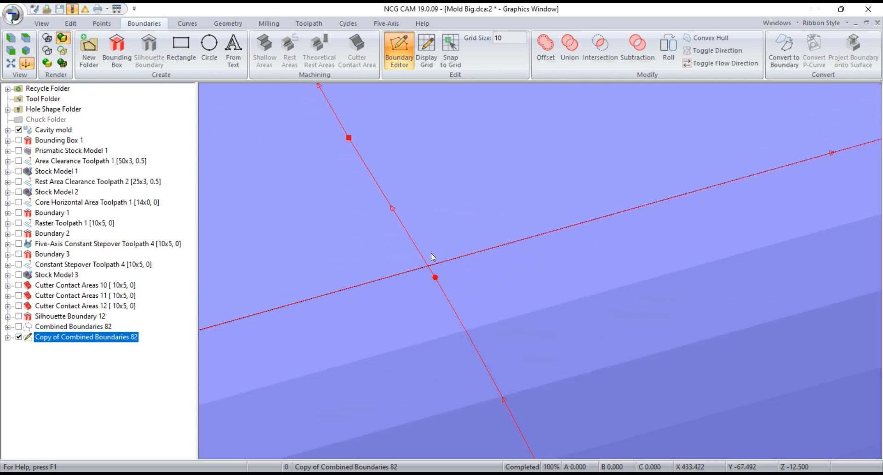
scroll(452, 255, down, 2)
scroll(399, 276, up, 2)
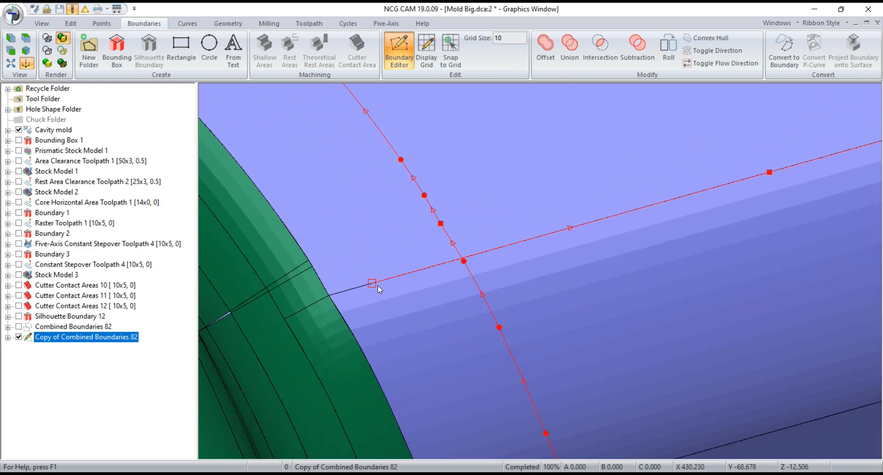
drag(374, 282, 462, 257)
Split the offset boundary at the right-side crossing and merge its lower part with the edge boundary's open end
scroll(463, 257, up, 3)
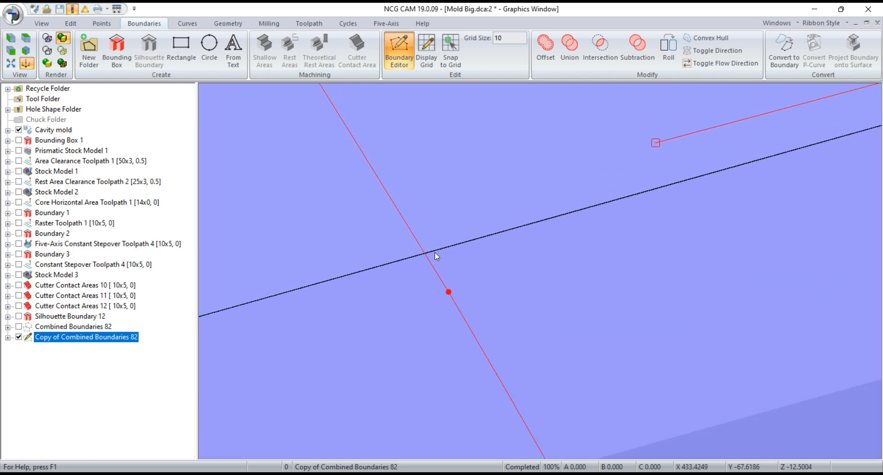
scroll(415, 274, down, 5)
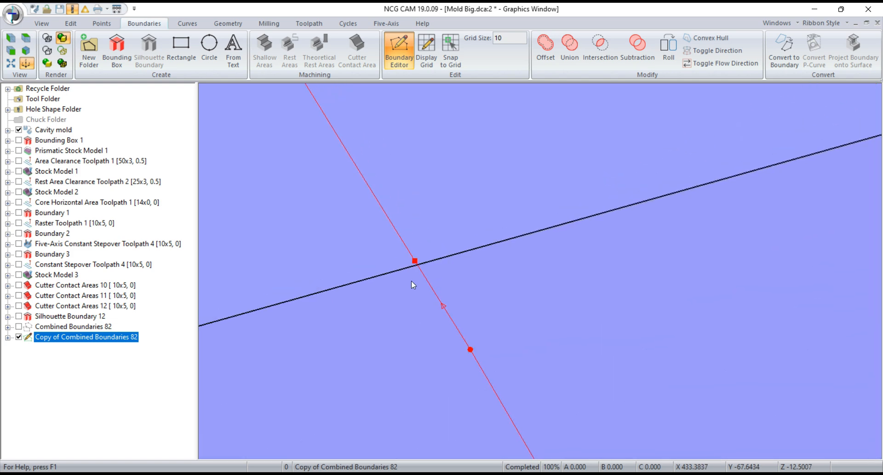
scroll(407, 263, up, 2)
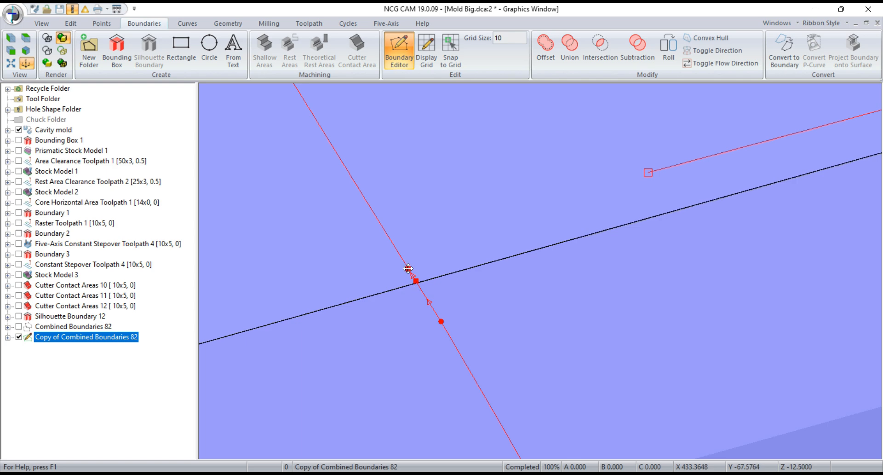
mouse_move(407, 268)
mouse_down()
mouse_move(371, 254)
mouse_move(495, 262)
mouse_move(585, 237)
mouse_move(648, 173)
mouse_move(589, 222)
mouse_move(416, 280)
mouse_up()
scroll(526, 213, down, 10)
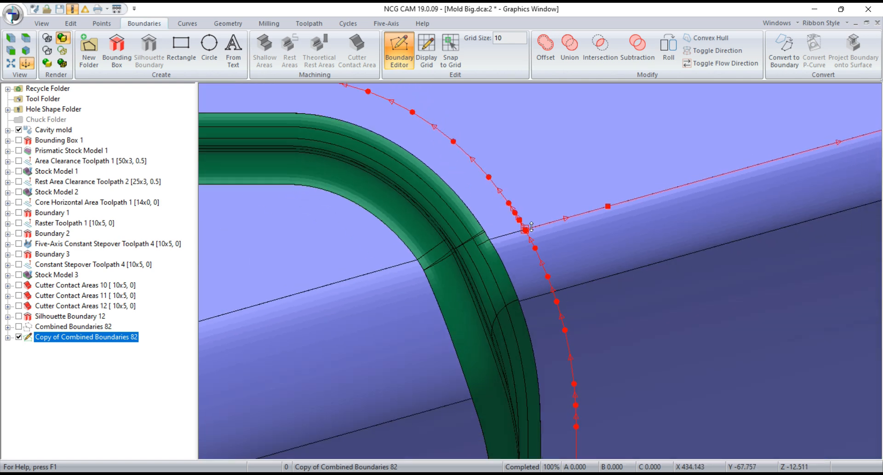
Delete the split-off offset boundary section running around the top of the groove and finish editing the boundaries
scroll(533, 189, down, 4)
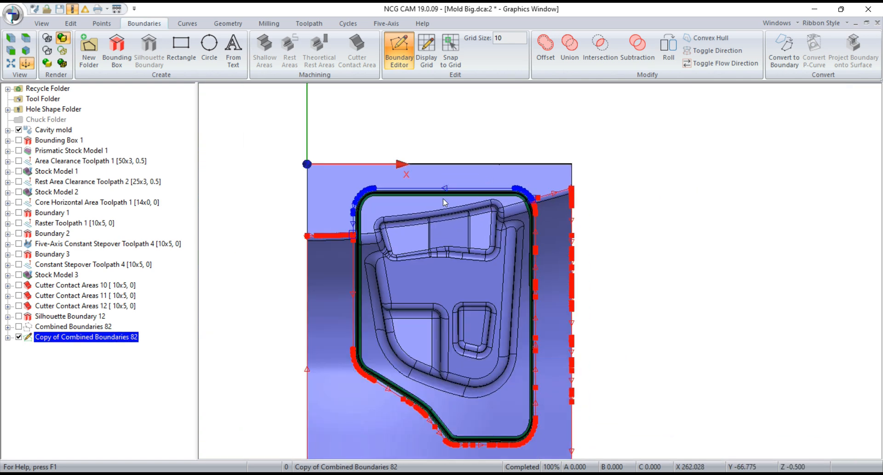
key(Delete)
scroll(443, 199, down, 2)
click(99, 389)
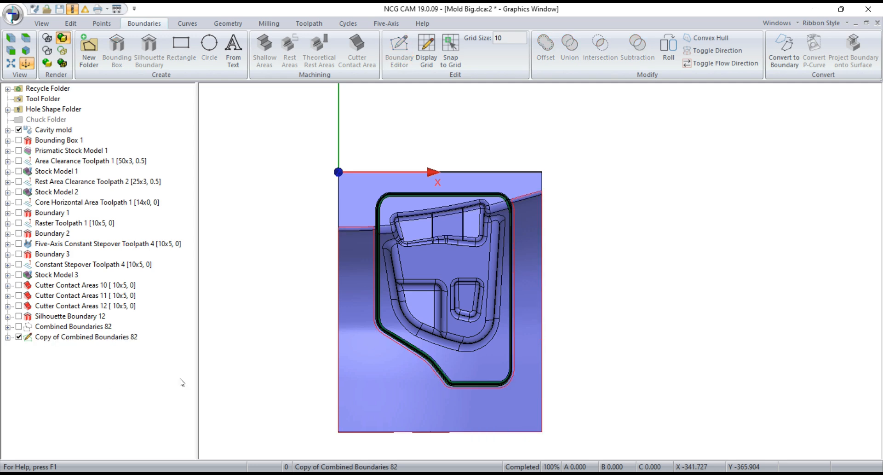
View the mold in 3D and delete the original Combined Boundaries 82 folder
middle_drag(605, 286, 672, 191)
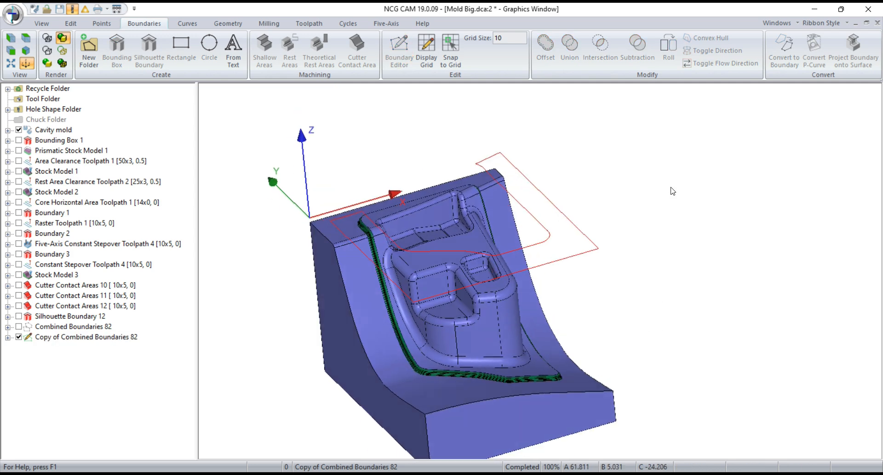
middle_drag(479, 293, 487, 311)
click(69, 326)
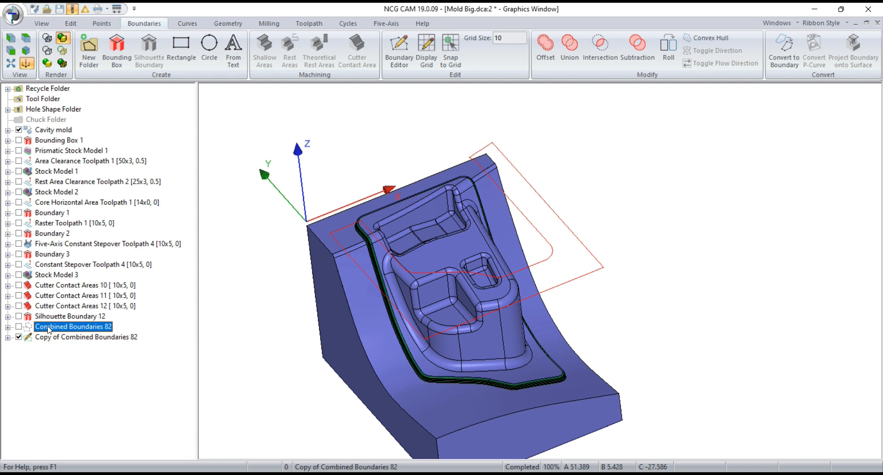
right_click(49, 329)
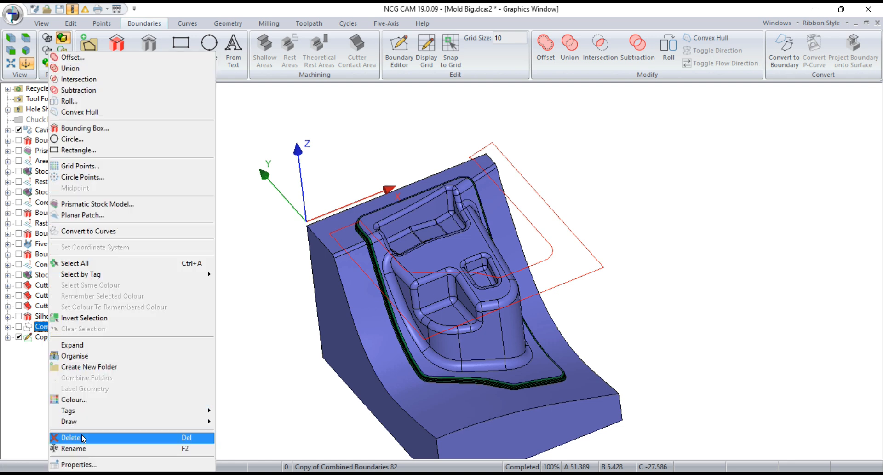
click(82, 434)
click(18, 285)
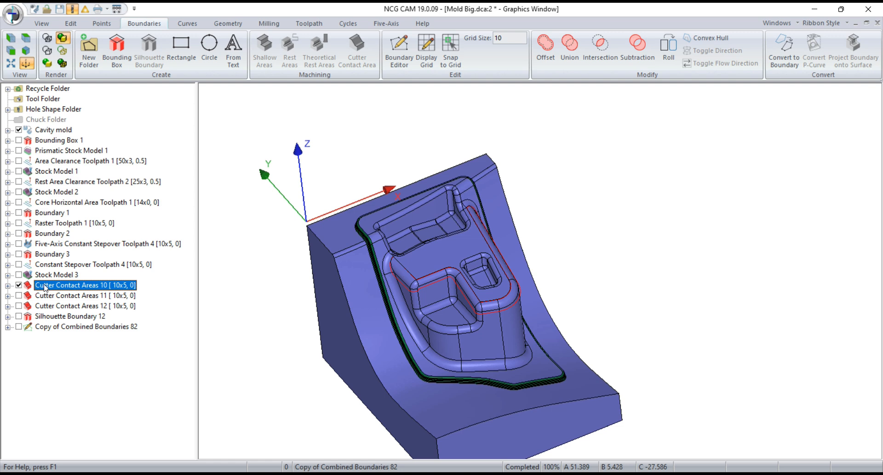
click(78, 285)
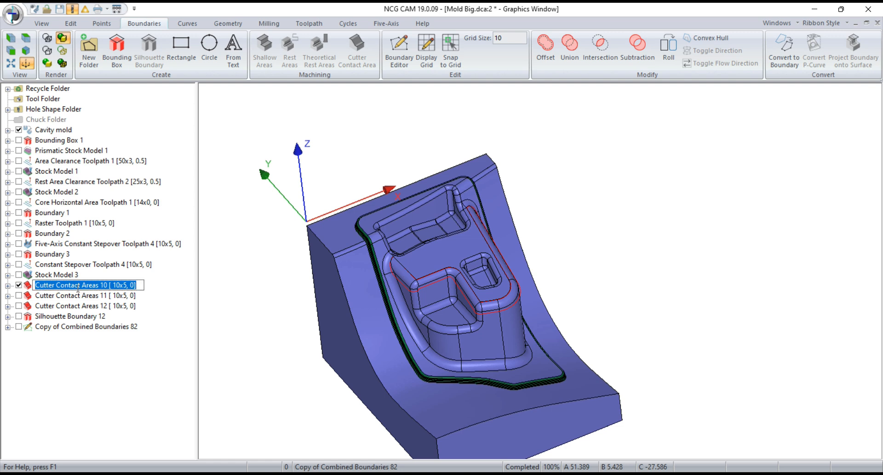
click(107, 367)
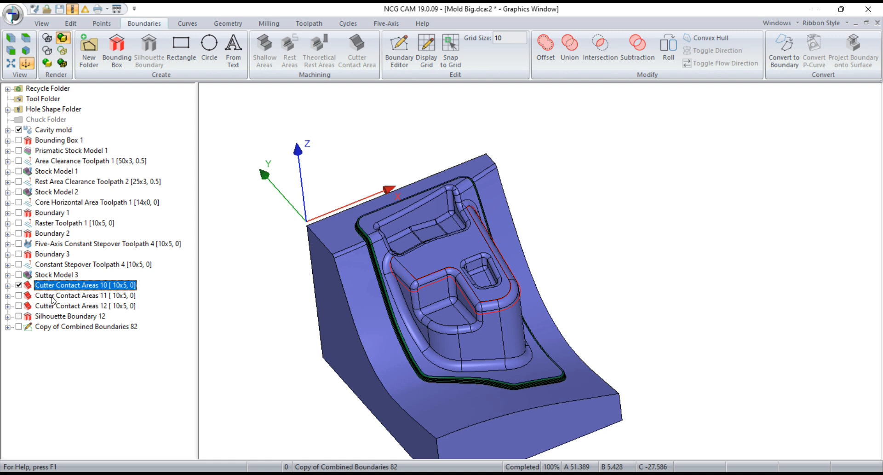
click(53, 298)
click(20, 285)
click(19, 327)
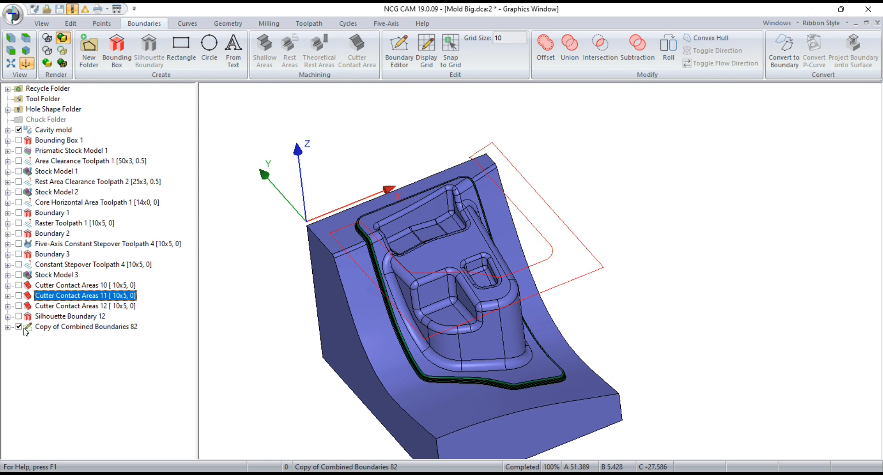
Rename Copy of Combined Boundaries 82 as Boundaries 4
click(51, 327)
click(80, 327)
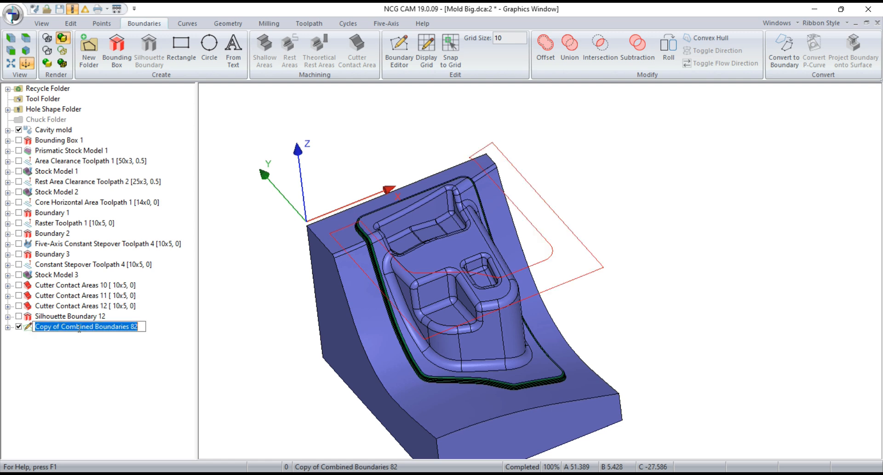
drag(97, 328, 27, 327)
key(Delete)
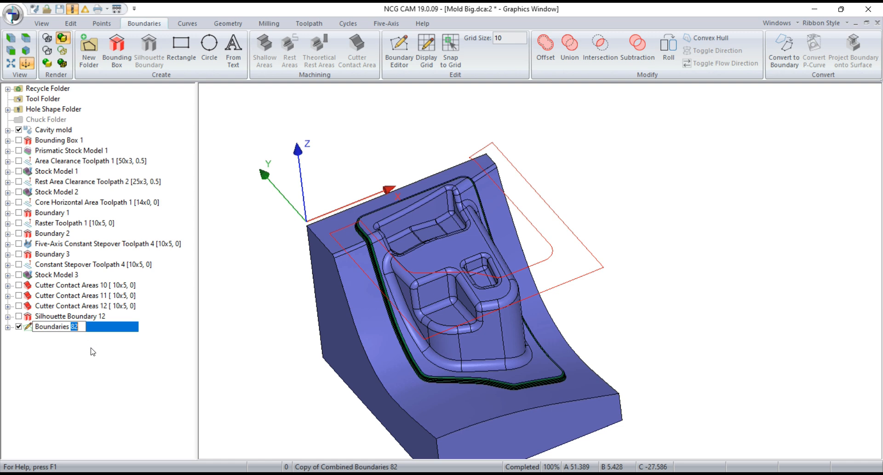
text(4)
key(Return)
click(82, 376)
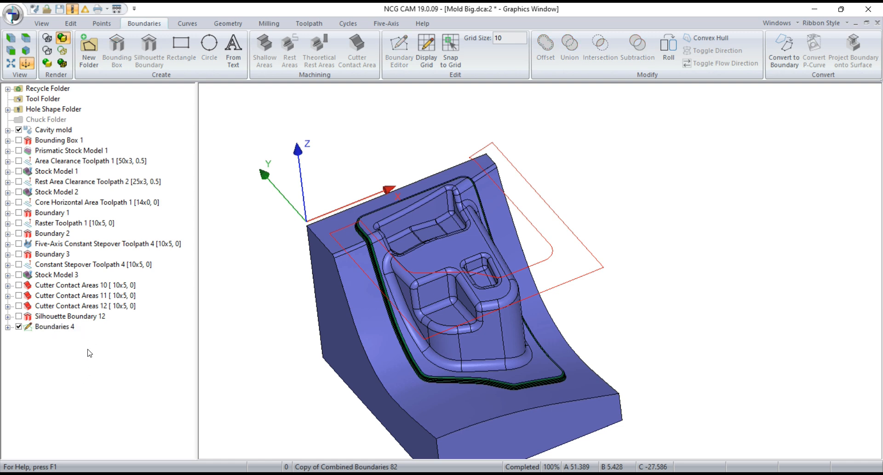
Show Cutter Contact Areas 10 instead of Boundaries 4 and start Radial Passes on the cavity mold with that boundary
click(19, 326)
click(51, 285)
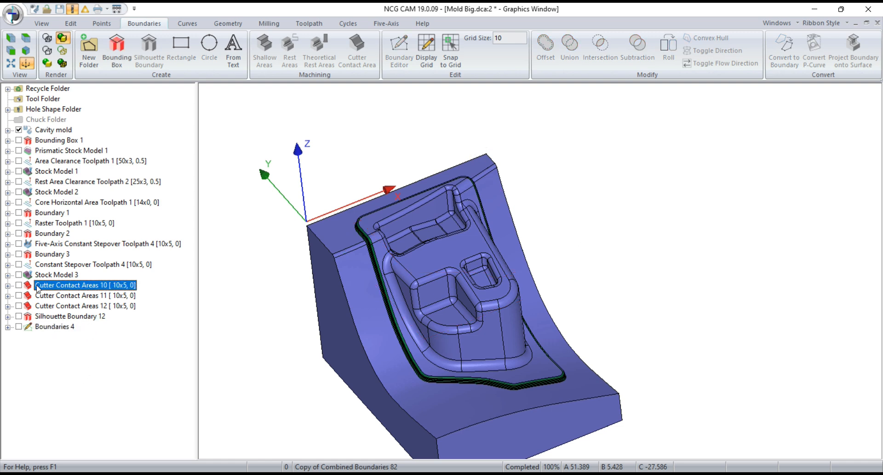
click(19, 285)
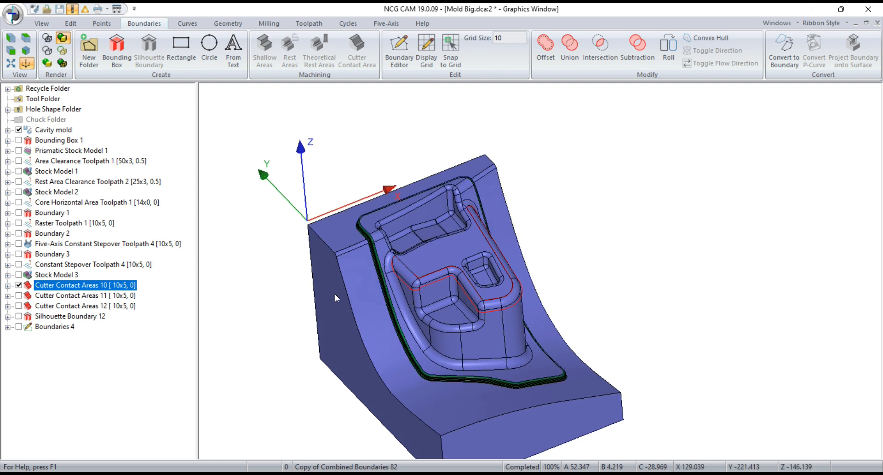
ctrl+click(58, 133)
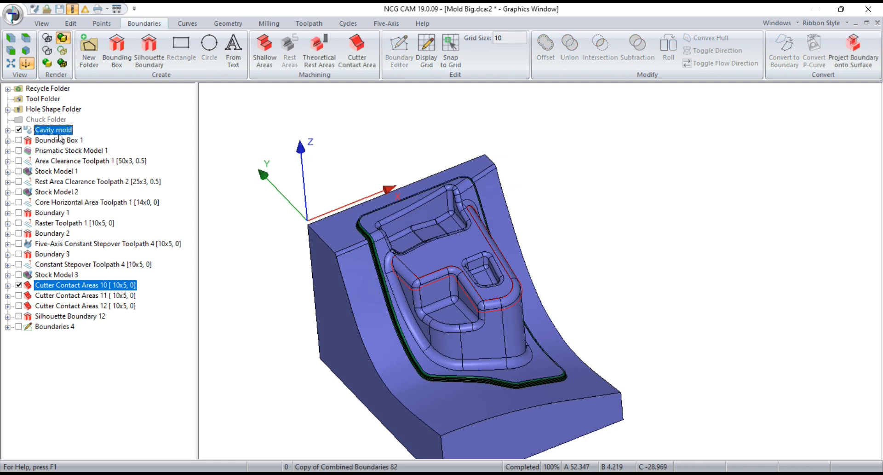
right_click(59, 137)
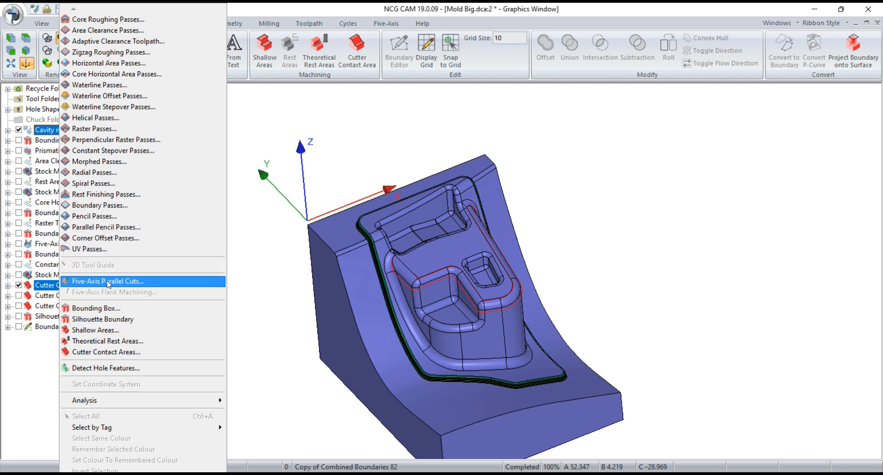
click(108, 178)
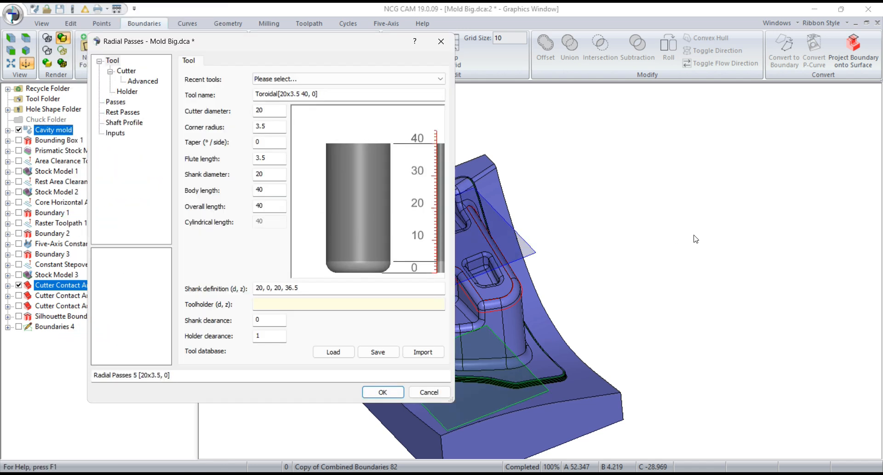
View the mold from above, choose the recent tool Ball Nose[10x5 46, 0] and set the radial passes' stepover to 0.25
click(708, 248)
drag(736, 249, 732, 280)
key(space)
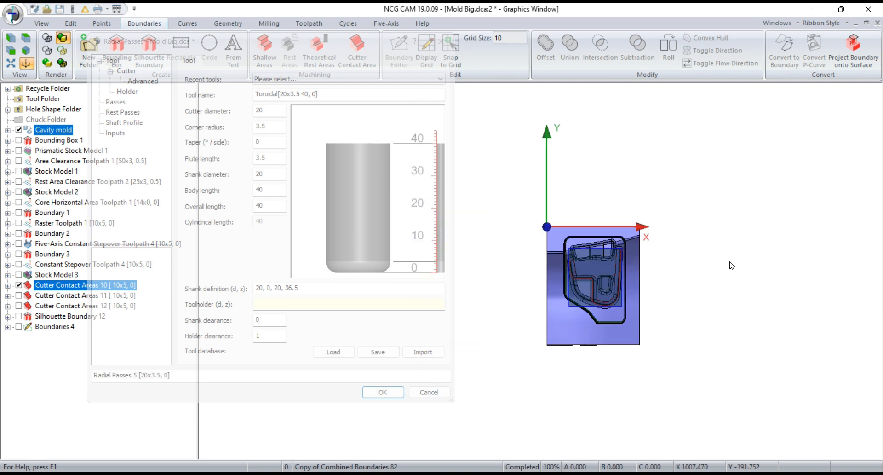
scroll(590, 275, up, 1)
scroll(590, 275, up, 3)
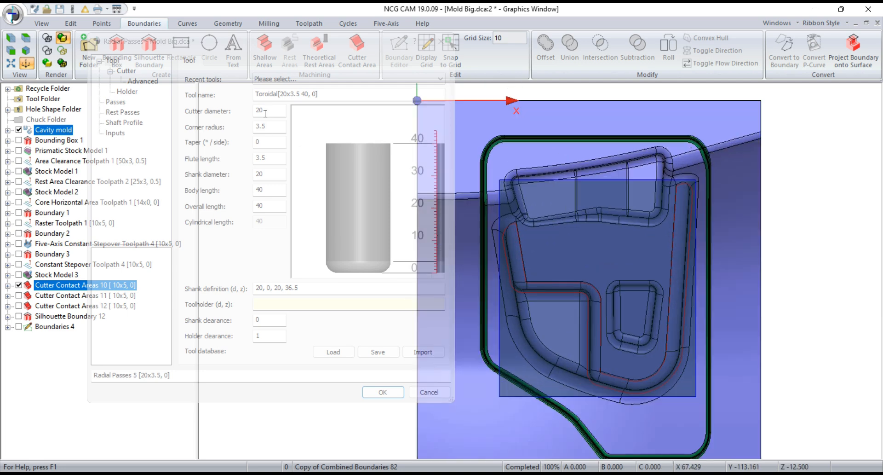
click(286, 79)
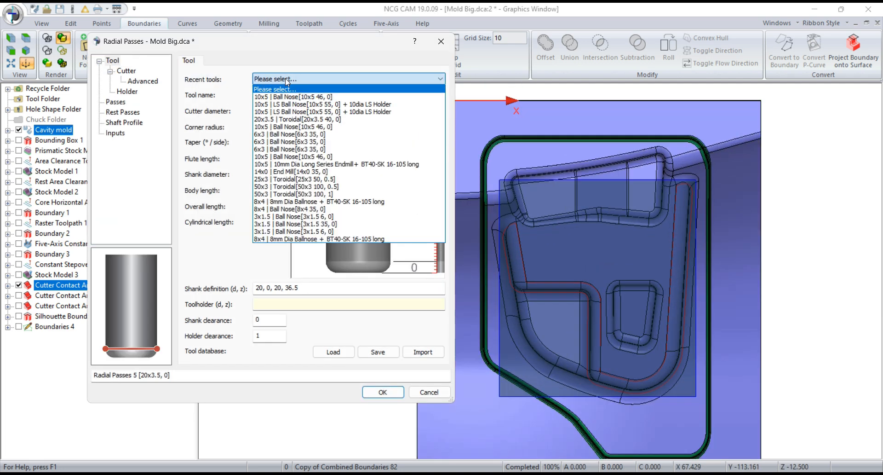
click(291, 127)
click(115, 102)
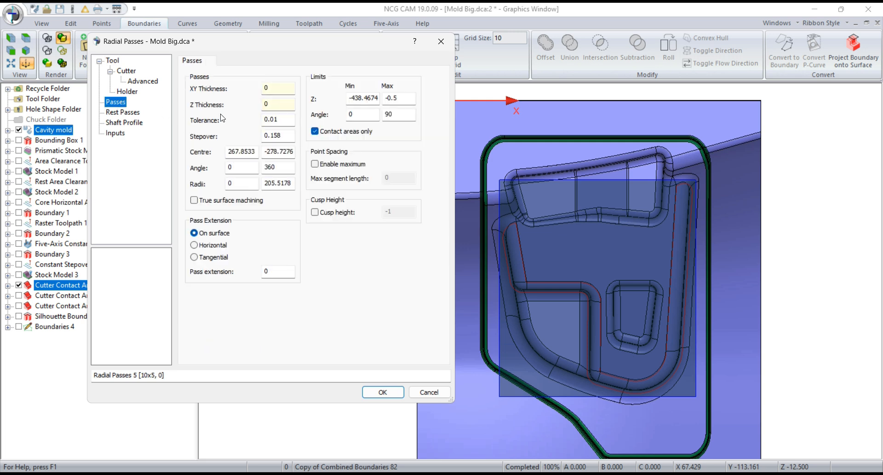
double_click(278, 135)
text(0)
Pick the radial passes' centre on the model just above the small pocket and round its coordinates to 308 and -217
click(243, 152)
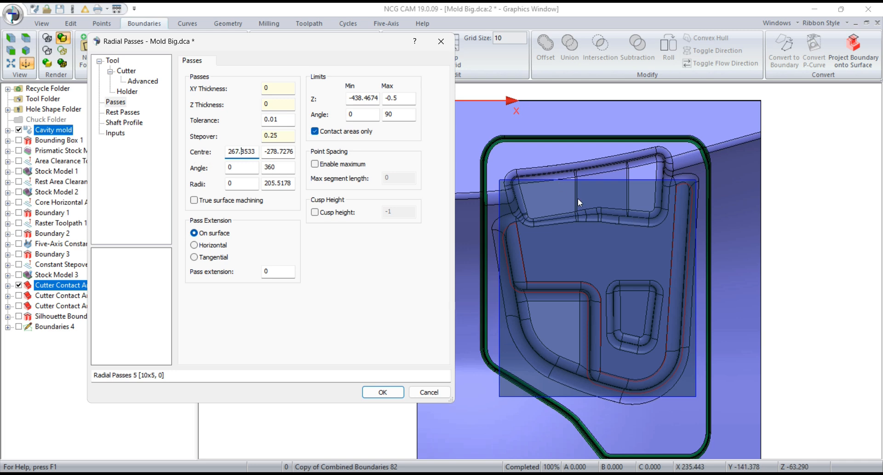
scroll(600, 253, up, 2)
scroll(636, 215, down, 2)
scroll(616, 242, up, 2)
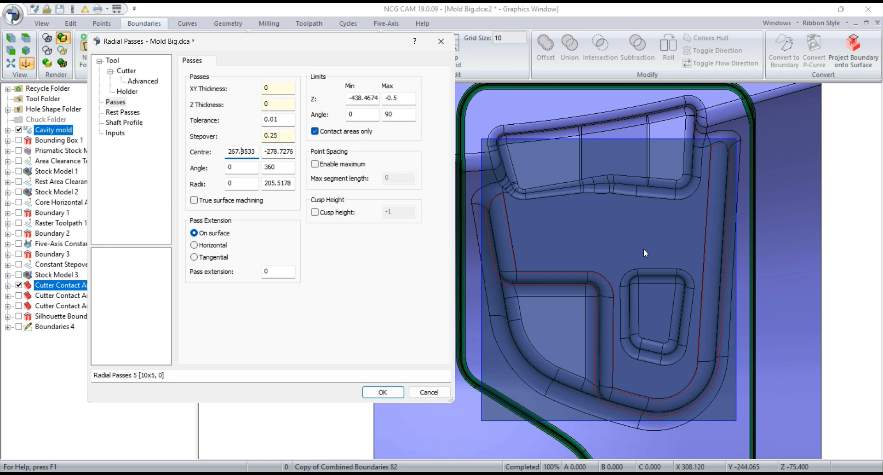
click(644, 224)
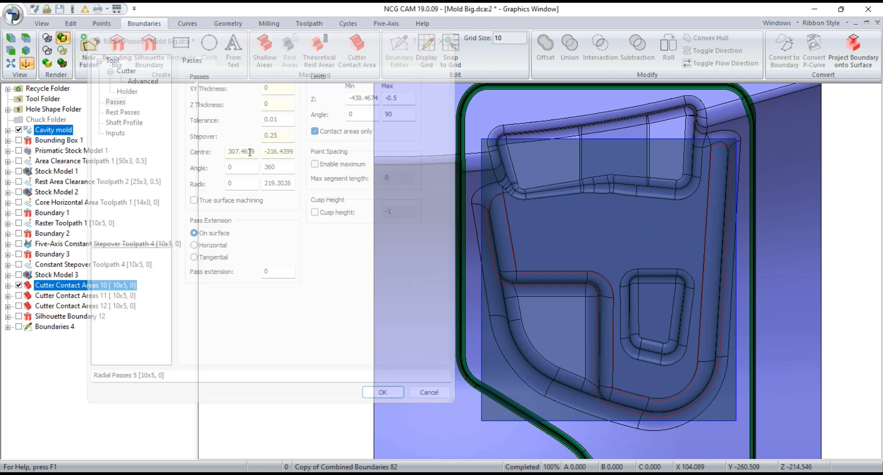
drag(257, 152, 233, 151)
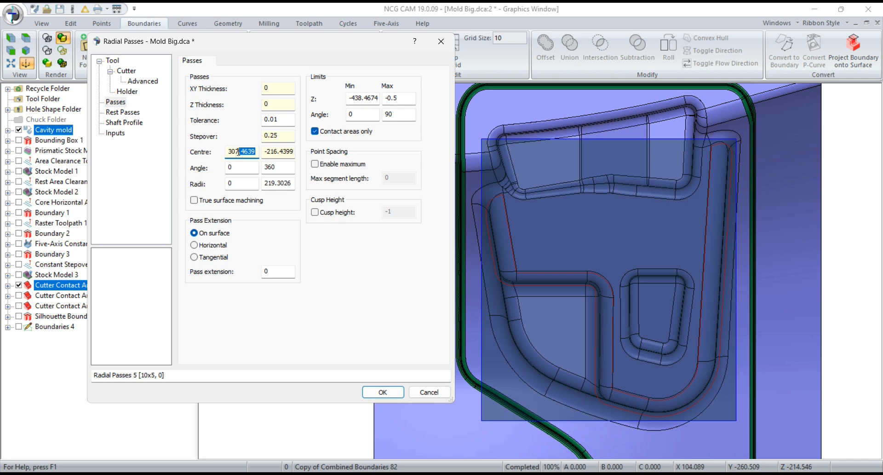
key(BackSpace)
click(281, 151)
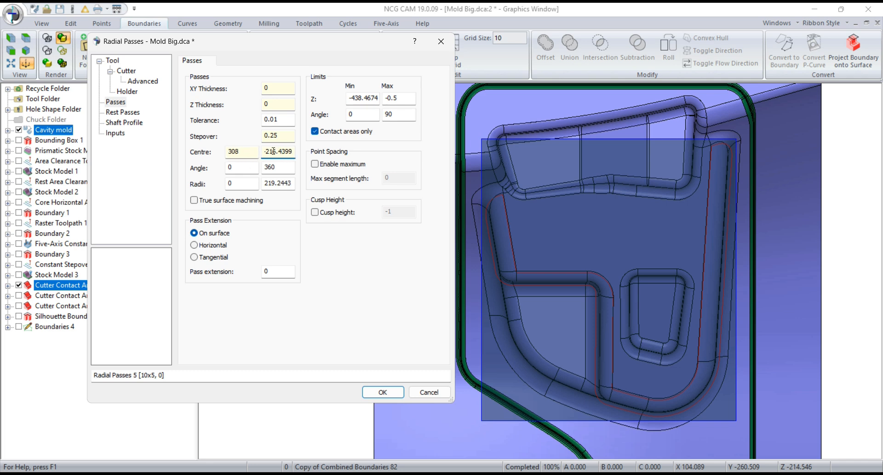
drag(272, 151, 306, 155)
text(7)
key(Tab)
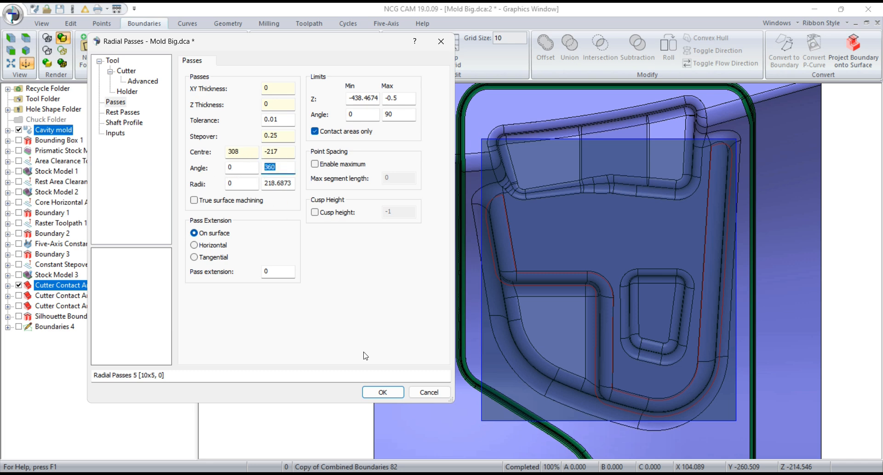
Set the radial passes' pass extension to Tangential with an extension length, and calculate the passes on the cavity mold
click(193, 256)
click(281, 274)
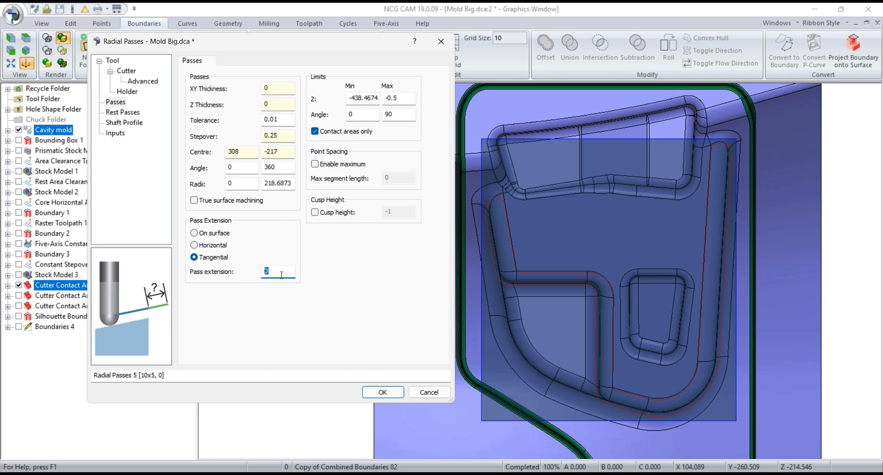
click(383, 391)
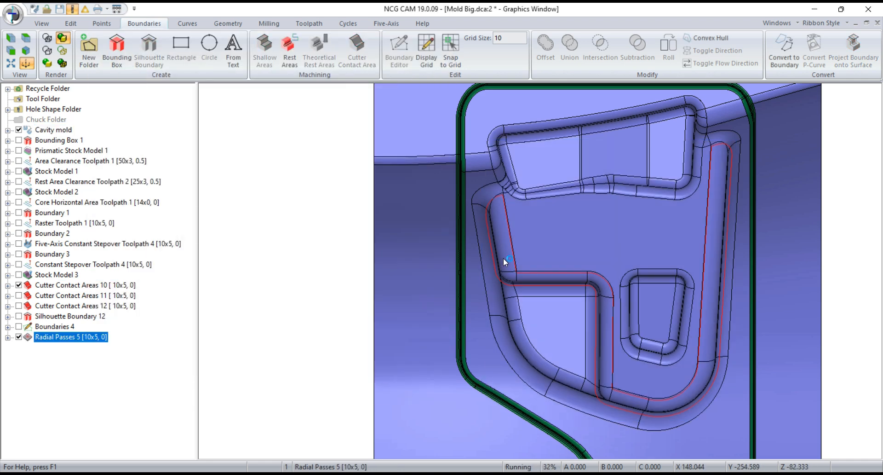
scroll(504, 258, down, 3)
scroll(625, 275, up, 3)
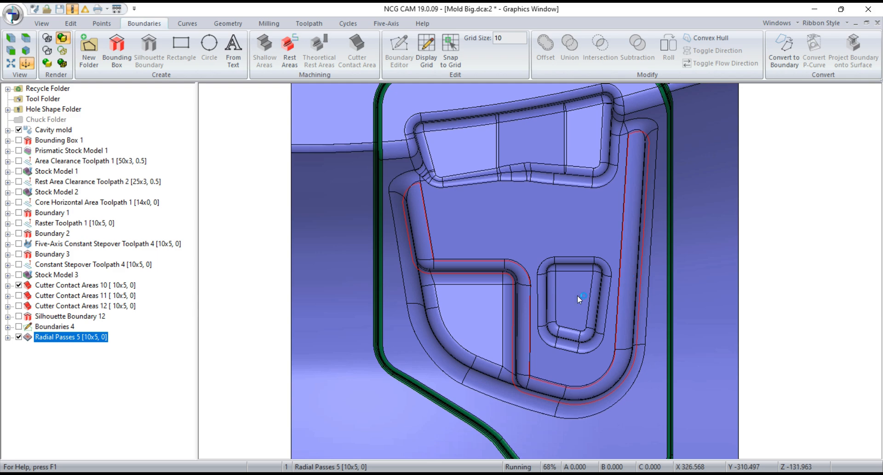
scroll(577, 295, down, 2)
middle_drag(578, 295, 631, 300)
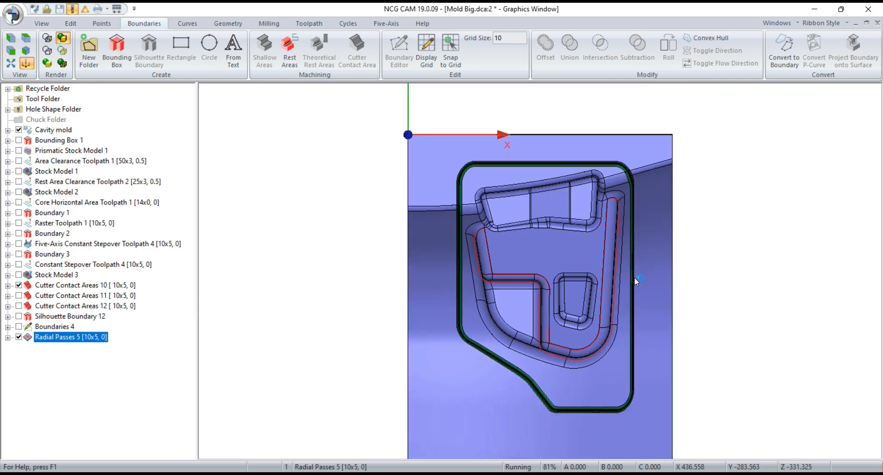
scroll(624, 200, up, 2)
middle_drag(567, 389, 654, 344)
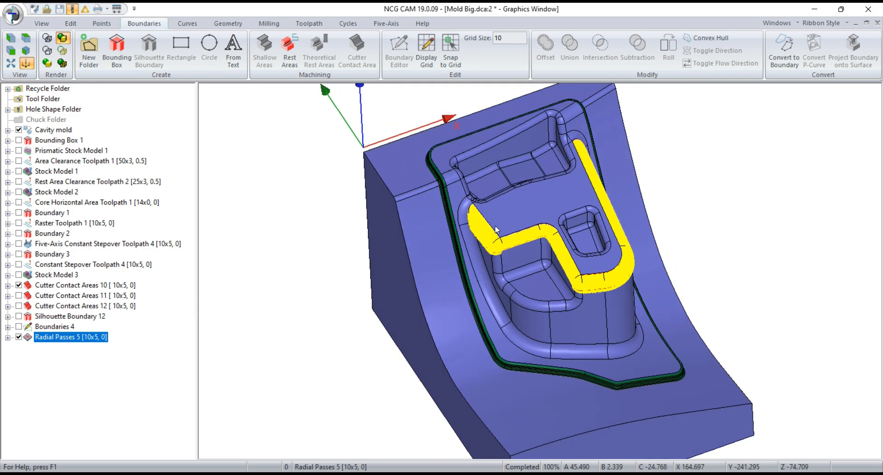
Examine the radial passes' spacing and extension beyond the boundary around the inner corner and the rounded front edge
scroll(533, 246, up, 2)
scroll(534, 244, up, 4)
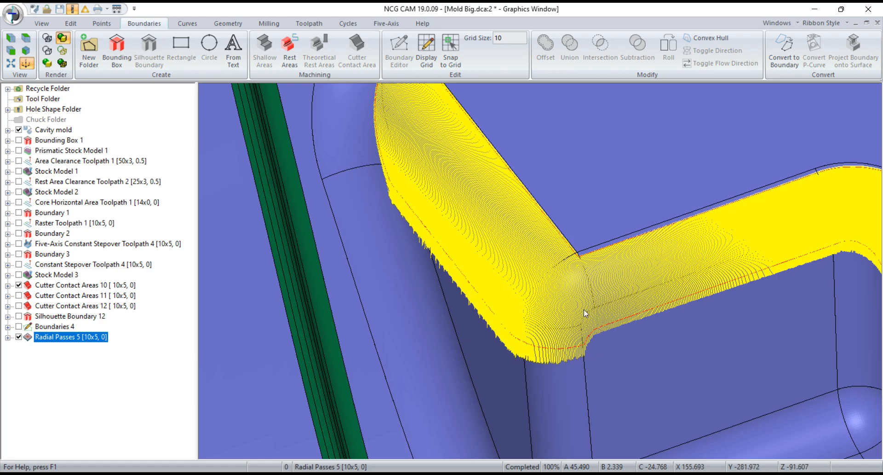
scroll(590, 278, up, 4)
scroll(591, 278, down, 5)
scroll(476, 347, up, 3)
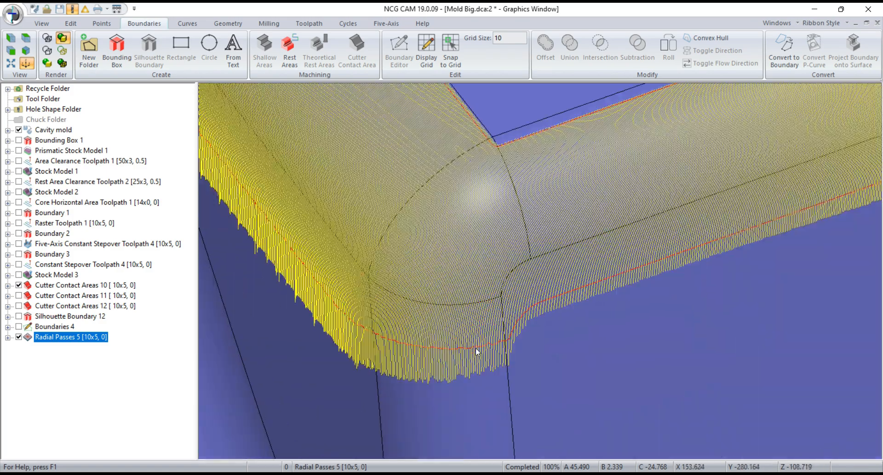
scroll(477, 352, down, 5)
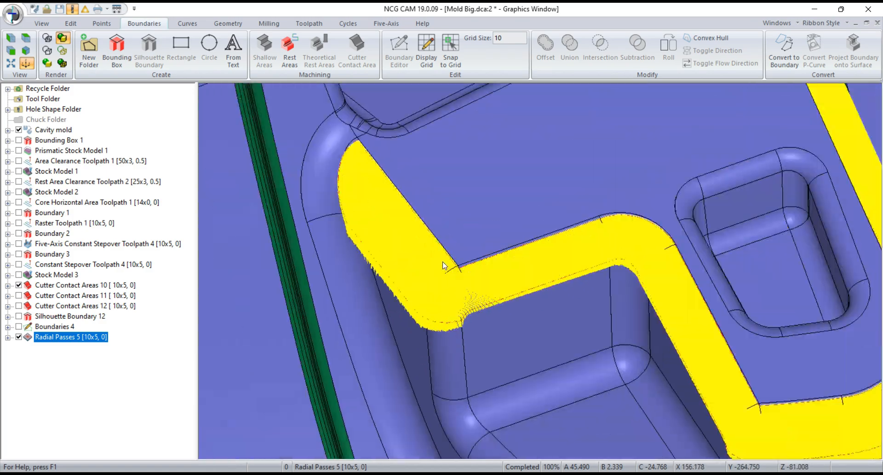
scroll(443, 266, up, 5)
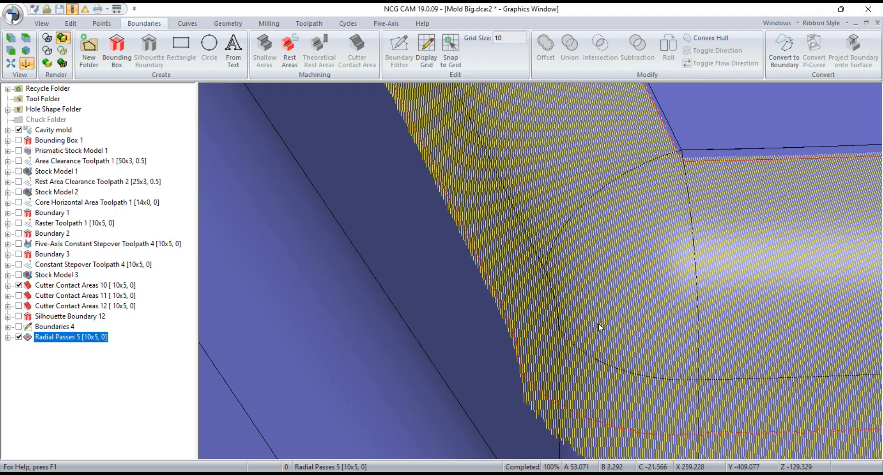
scroll(394, 333, down, 4)
scroll(421, 215, up, 6)
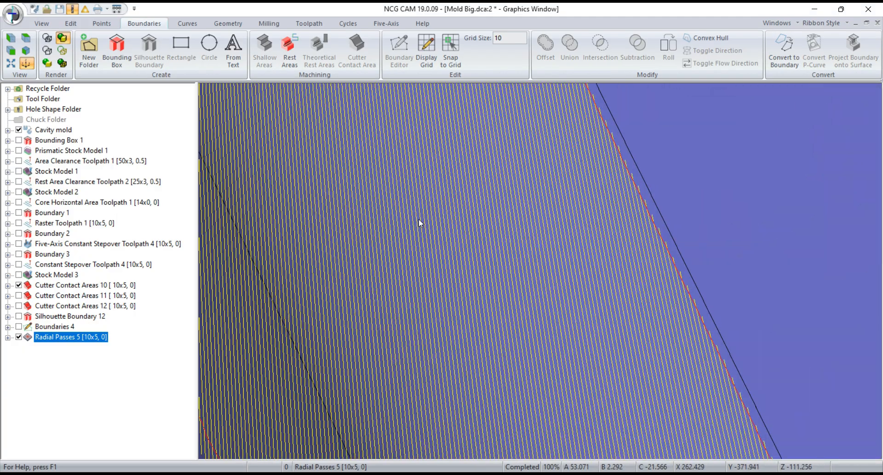
scroll(419, 219, down, 4)
scroll(551, 258, up, 5)
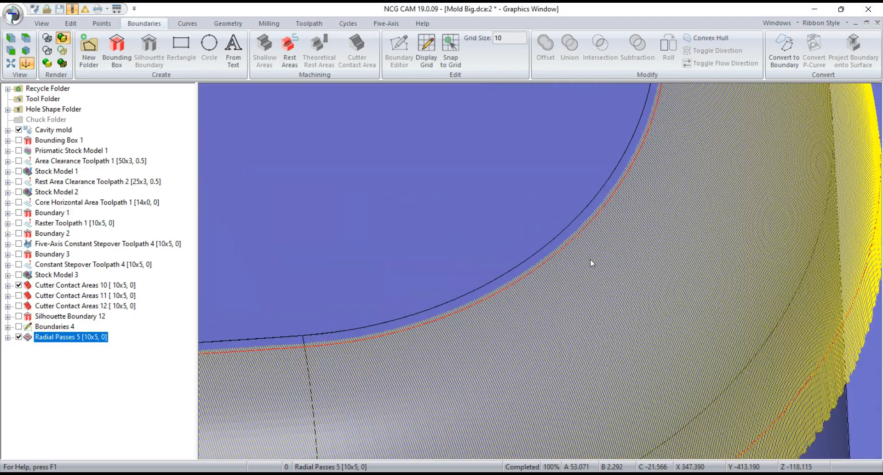
scroll(589, 258, down, 5)
Inspect the radial passes along the long side edge and at the tapered end near the upper pocket
scroll(476, 365, up, 2)
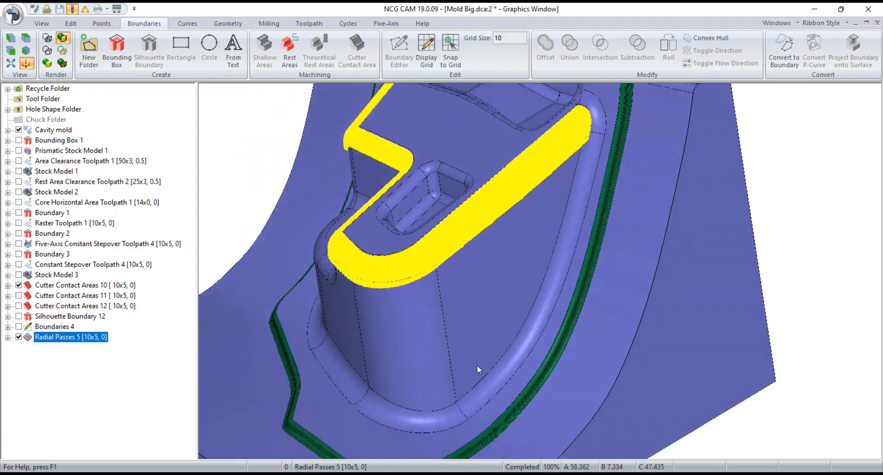
scroll(556, 146, up, 6)
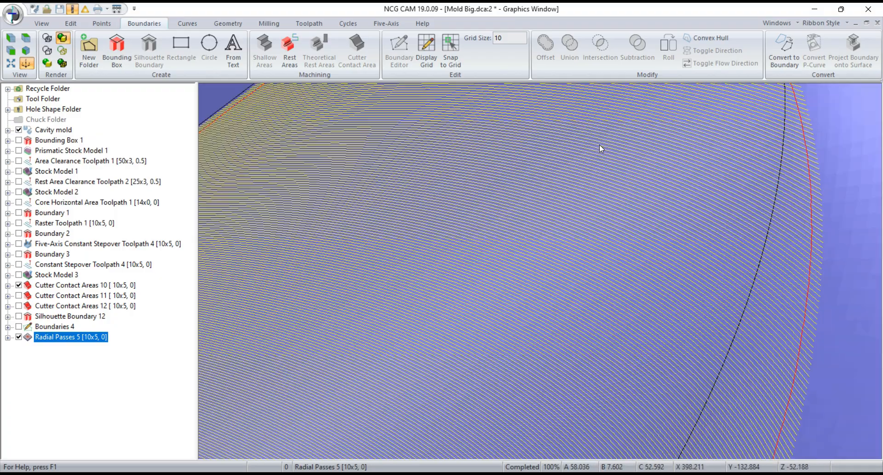
scroll(599, 144, down, 4)
scroll(524, 247, up, 6)
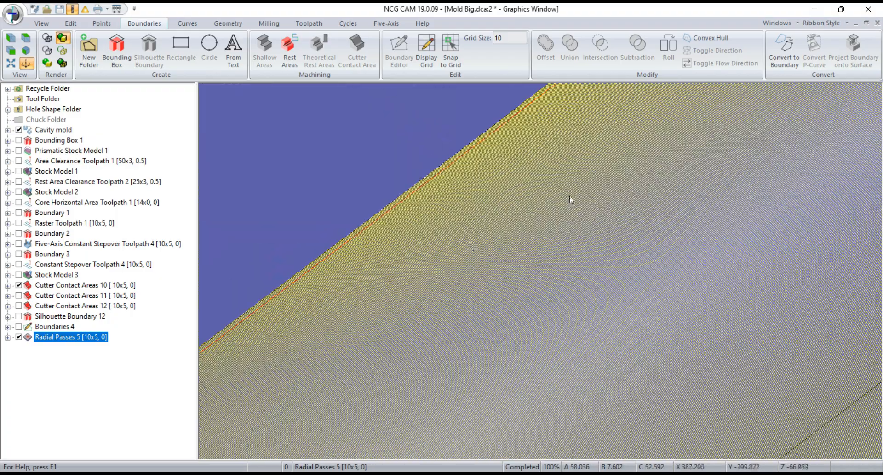
scroll(570, 217, down, 5)
scroll(581, 268, up, 6)
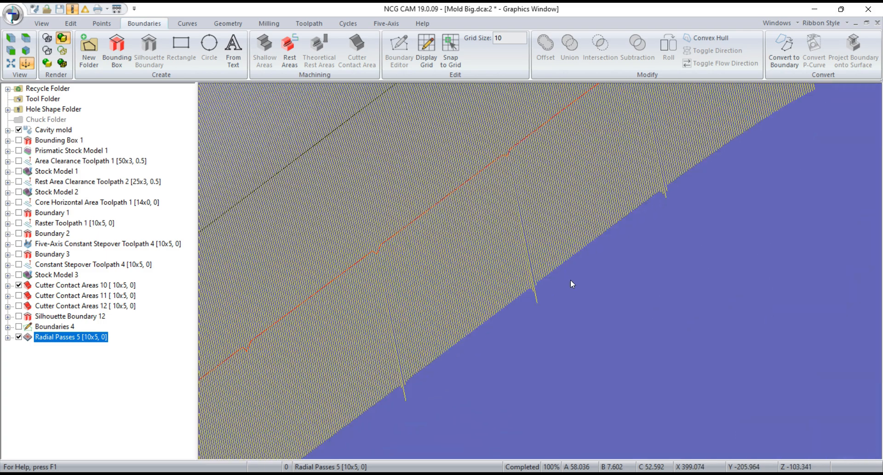
scroll(570, 283, down, 5)
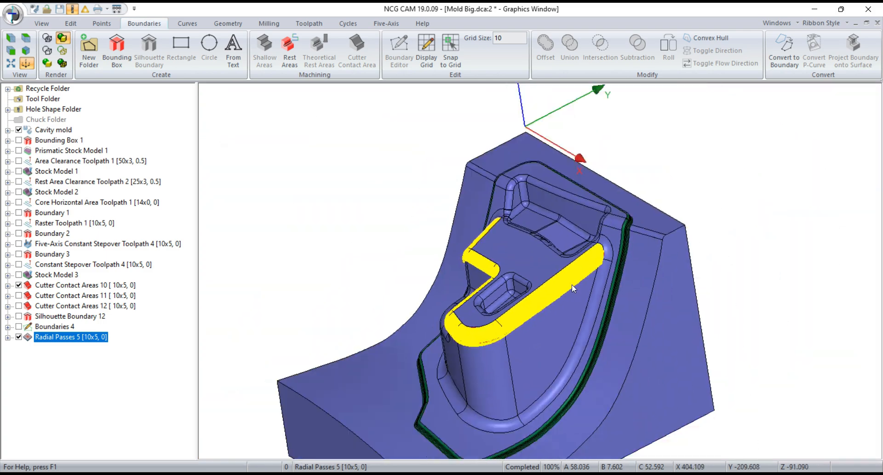
middle_drag(573, 284, 655, 261)
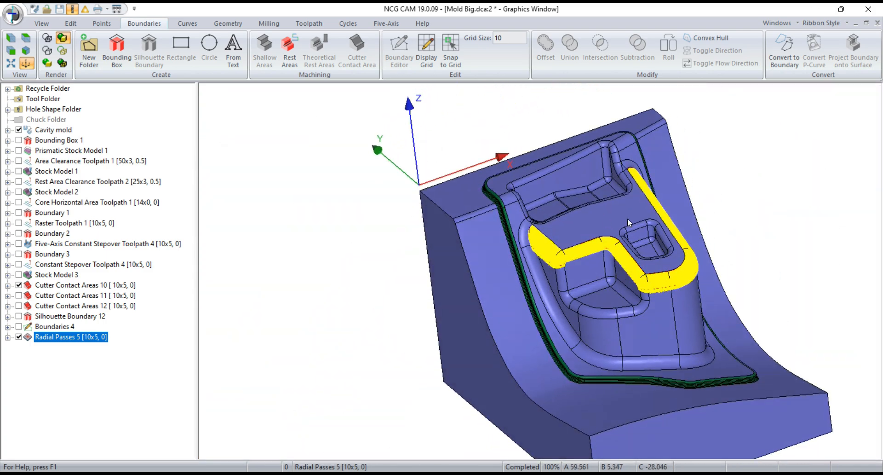
scroll(483, 230, up, 6)
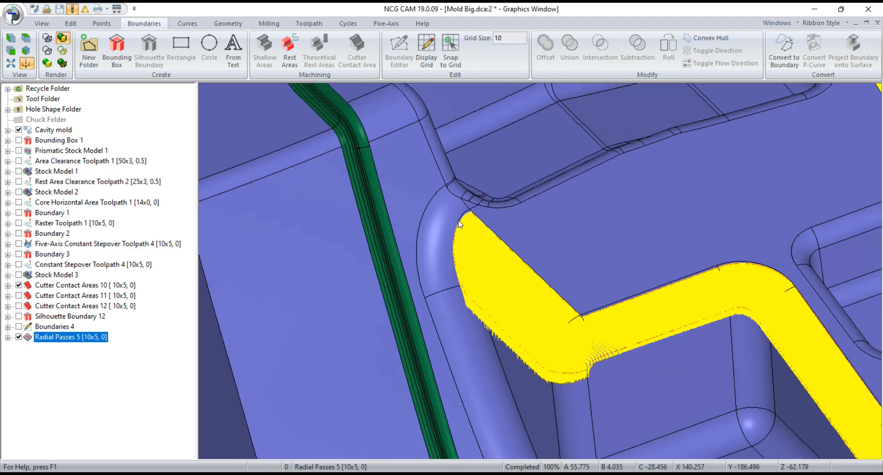
scroll(460, 224, up, 5)
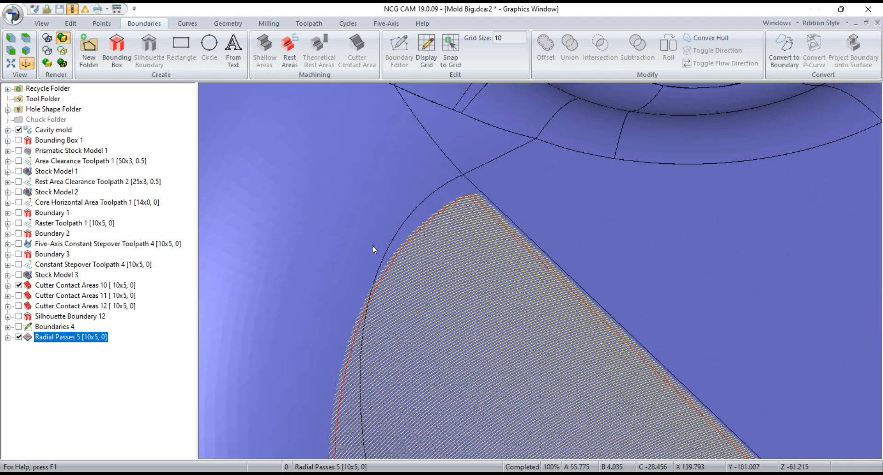
scroll(373, 245, down, 10)
mouse_move(422, 267)
middle_down()
mouse_move(443, 277)
mouse_move(437, 270)
middle_up()
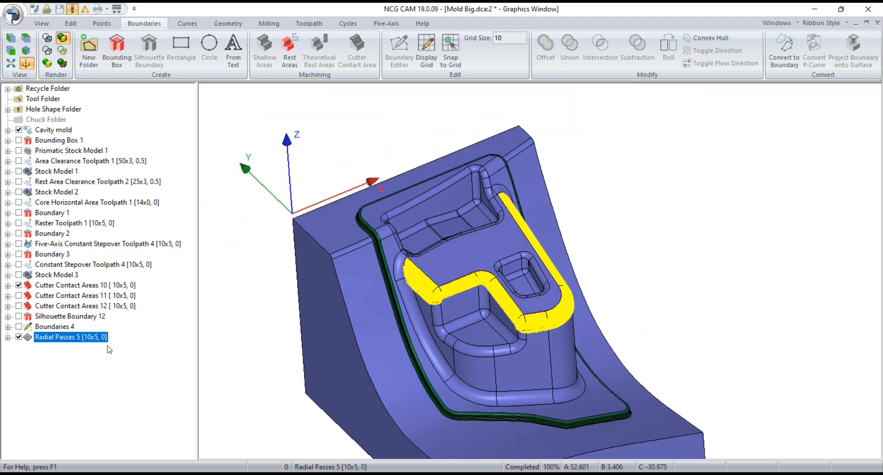
Start a radial toolpath from Radial Passes 5 and set its direction to One way
right_click(143, 104)
click(140, 103)
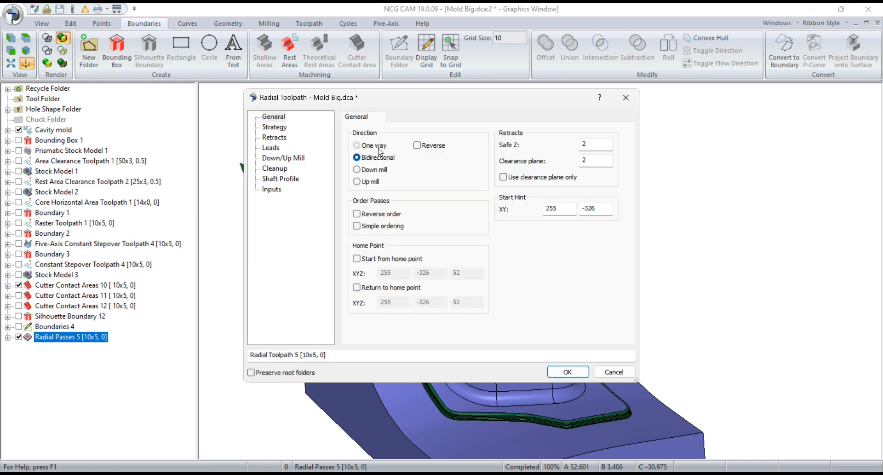
click(357, 145)
double_click(584, 143)
Set the radial toolpath's vertical lead in and lead out to 5 and calculate the toolpath
click(277, 128)
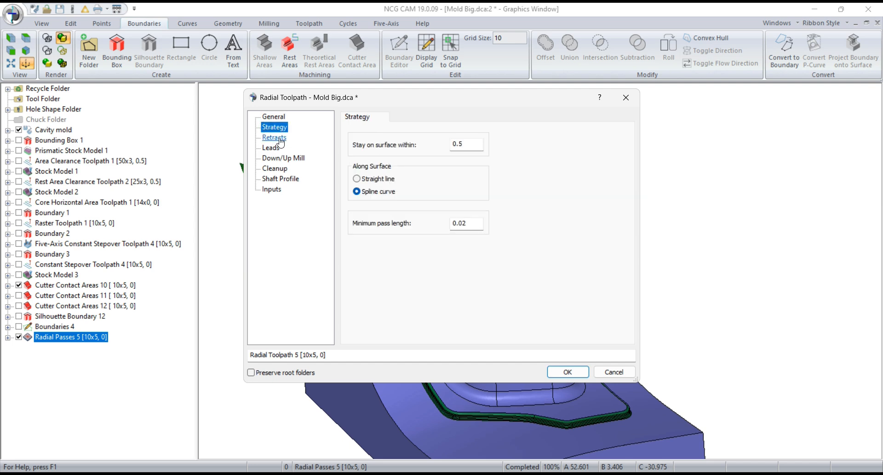
click(276, 138)
click(275, 149)
double_click(437, 202)
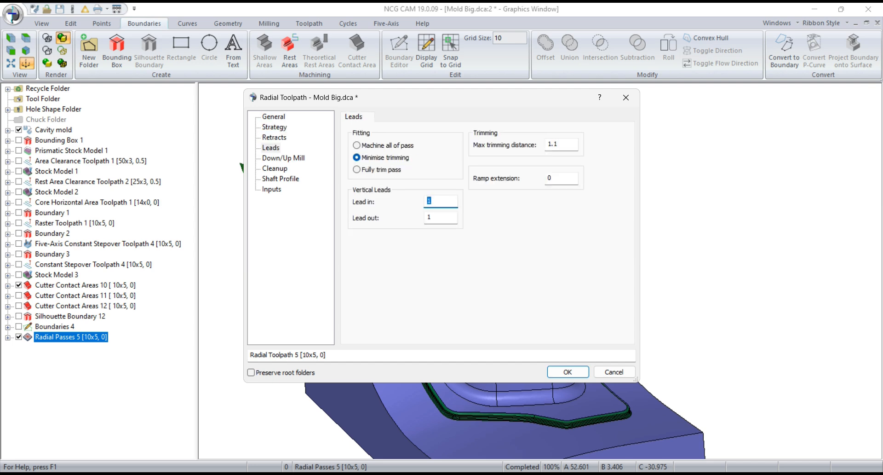
text(5)
double_click(442, 218)
text(5)
click(437, 200)
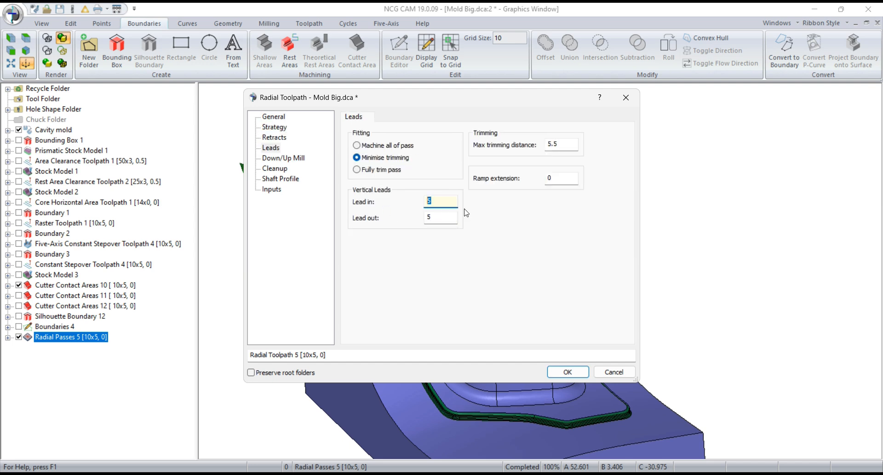
key(Tab)
click(563, 374)
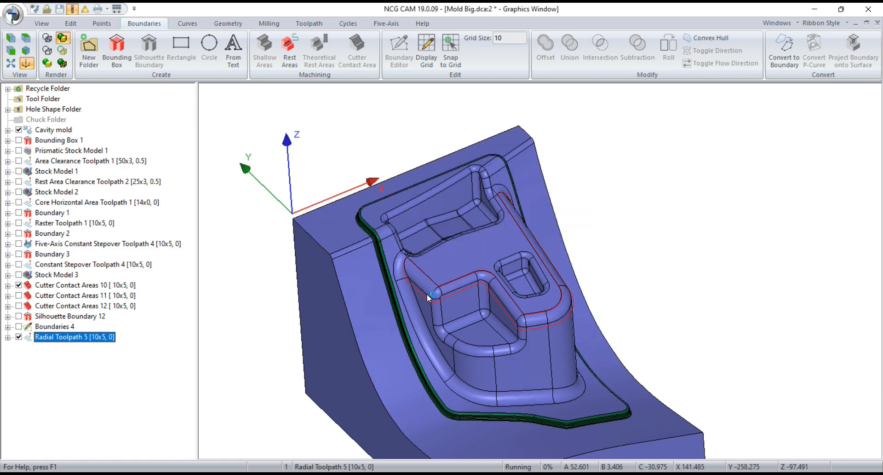
Examine the radial toolpath's cutting moves, leads and retracts along the contact area as it is calculated
scroll(426, 293, up, 3)
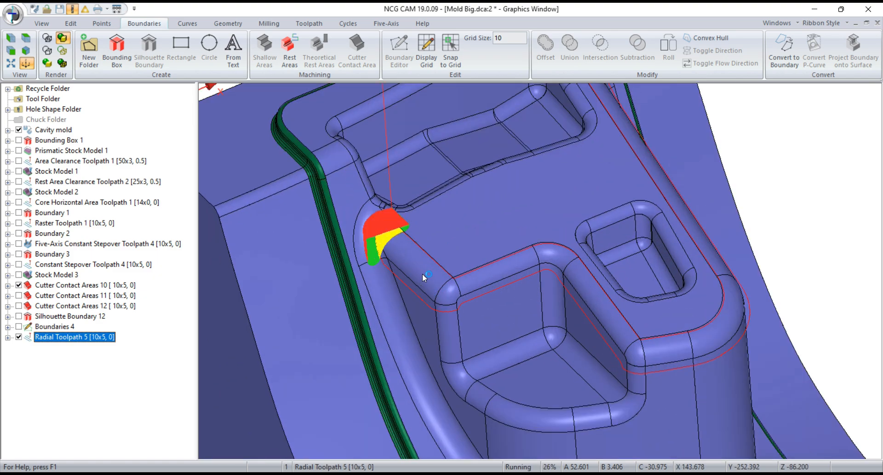
scroll(423, 275, up, 5)
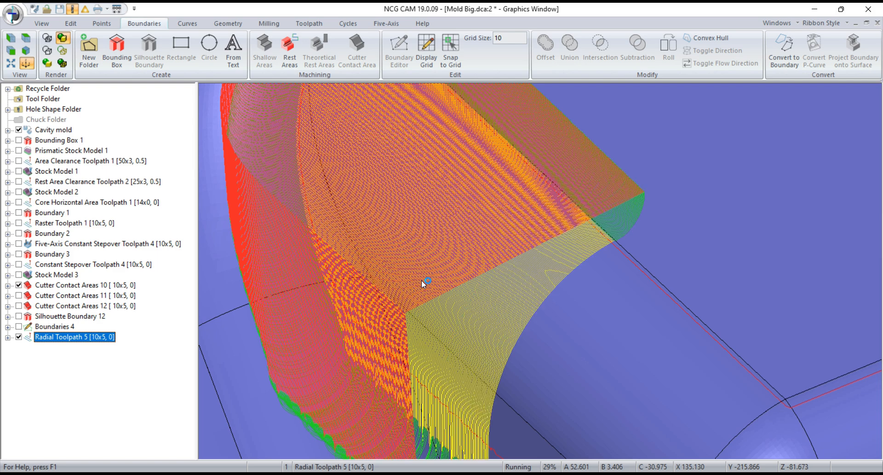
scroll(414, 251, down, 3)
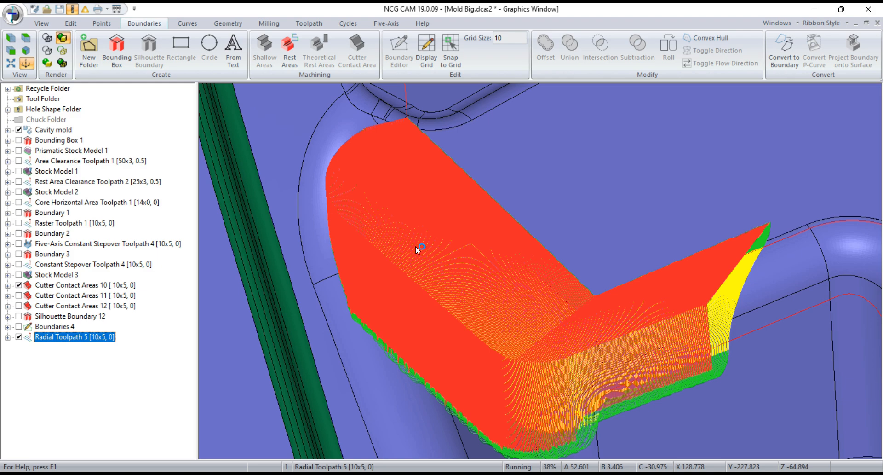
scroll(415, 246, down, 3)
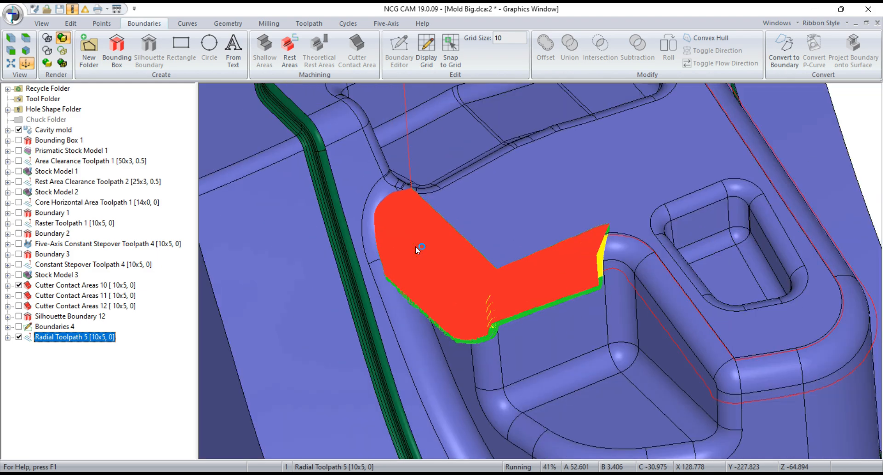
scroll(649, 269, up, 5)
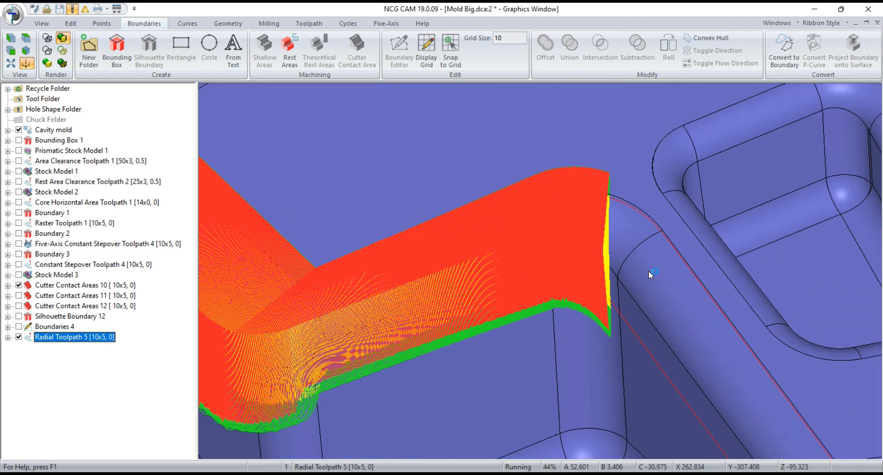
scroll(554, 245, down, 3)
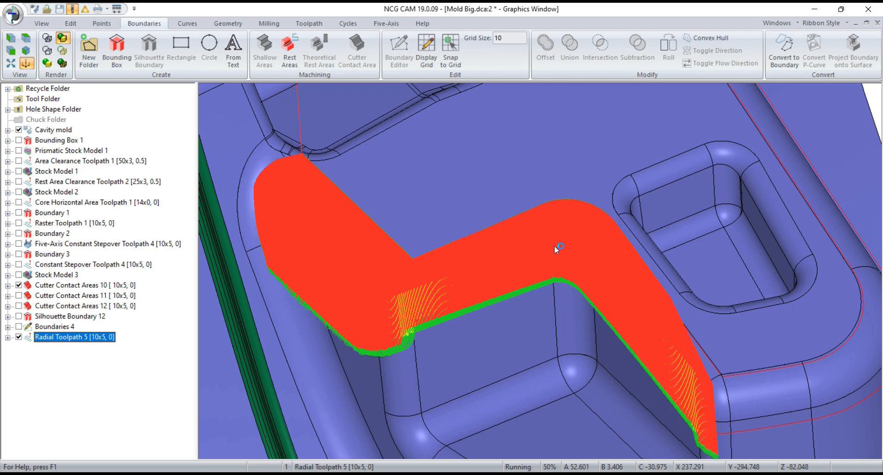
scroll(554, 245, down, 2)
scroll(587, 321, up, 8)
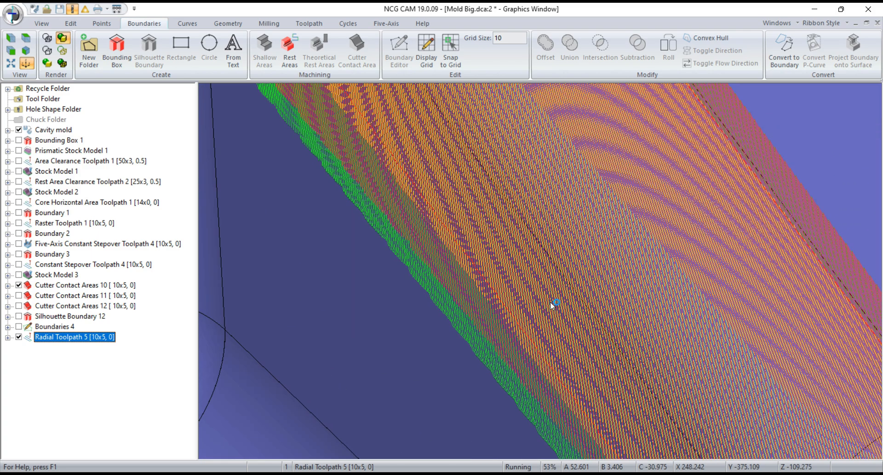
scroll(484, 269, down, 10)
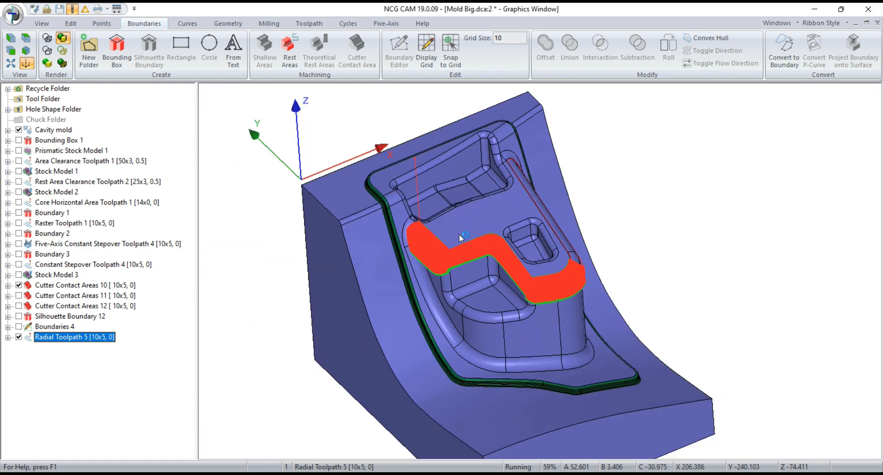
scroll(459, 234, up, 1)
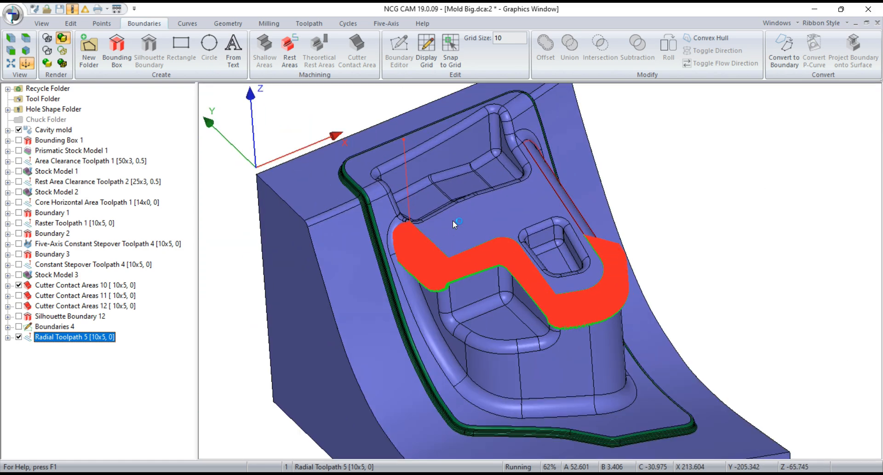
middle_drag(510, 285, 515, 284)
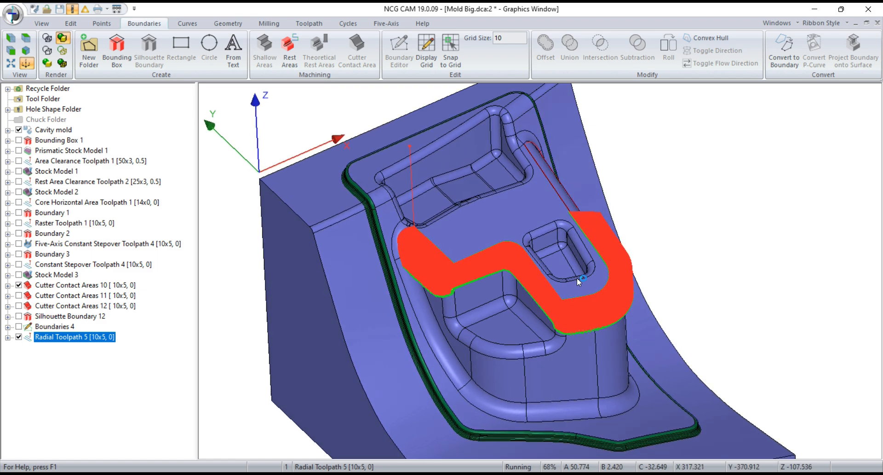
Display Cutter Contact Areas 11 instead of Cutter Contact Areas 10 and start constant stepover passes from it and the cavity mold
mouse_move(677, 357)
middle_down()
mouse_move(528, 358)
mouse_move(678, 346)
middle_up()
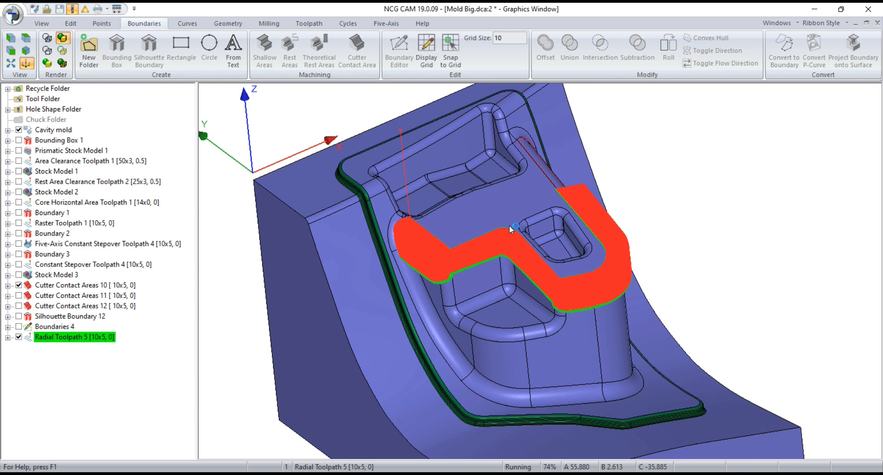
middle_drag(509, 225, 501, 230)
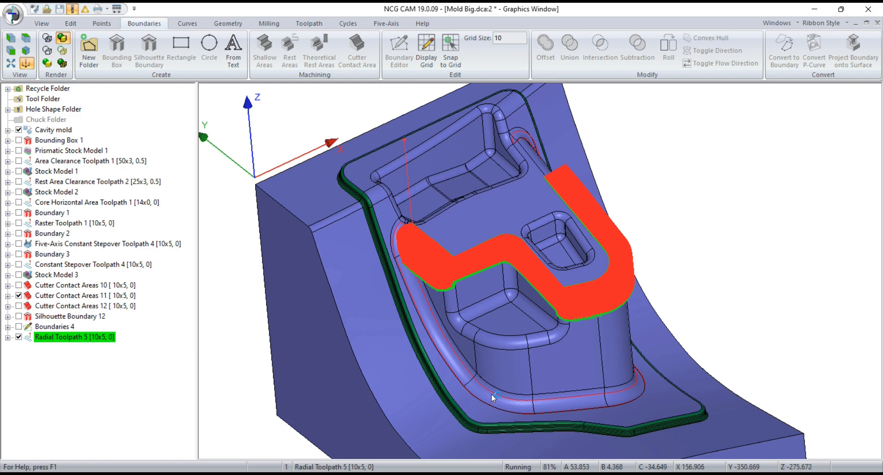
middle_drag(611, 402, 426, 196)
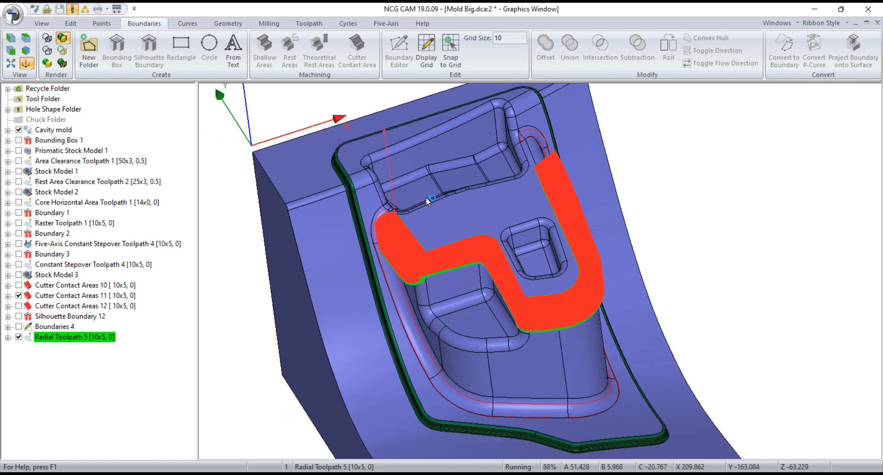
click(63, 296)
ctrl+click(62, 131)
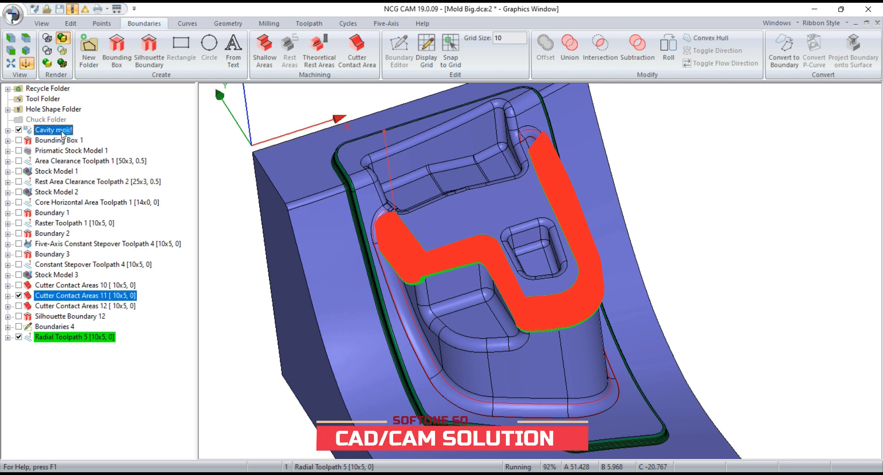
right_click(63, 134)
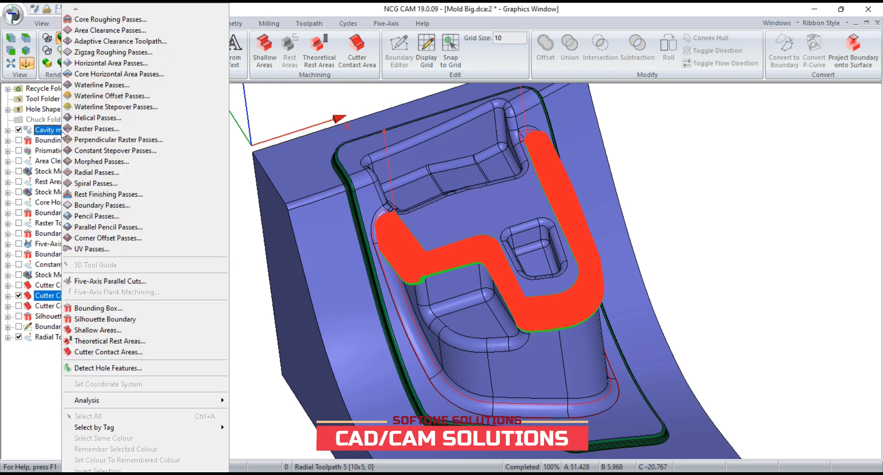
click(102, 152)
click(379, 136)
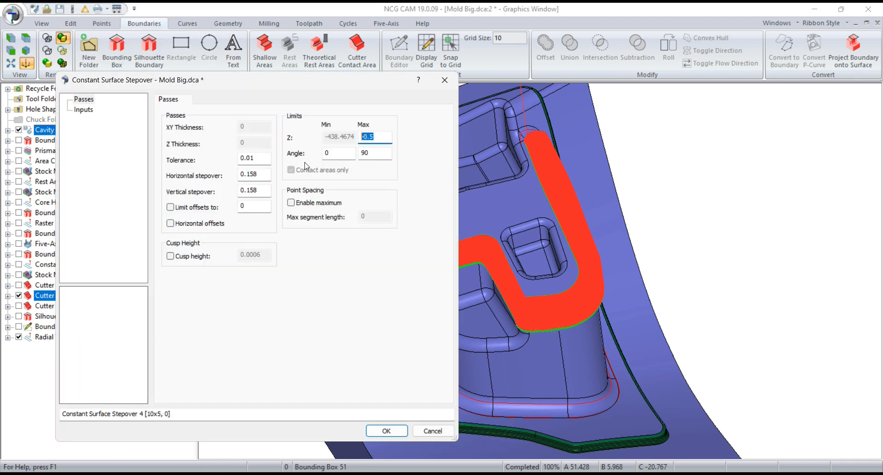
Set the passes' horizontal and vertical stepover to 0.25 and calculate them
double_click(264, 176)
text(0.25)
double_click(263, 190)
text(0.25)
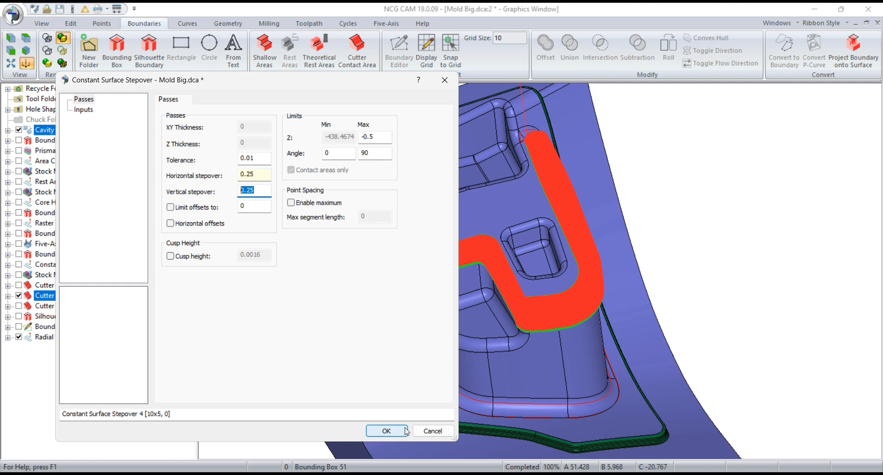
click(387, 431)
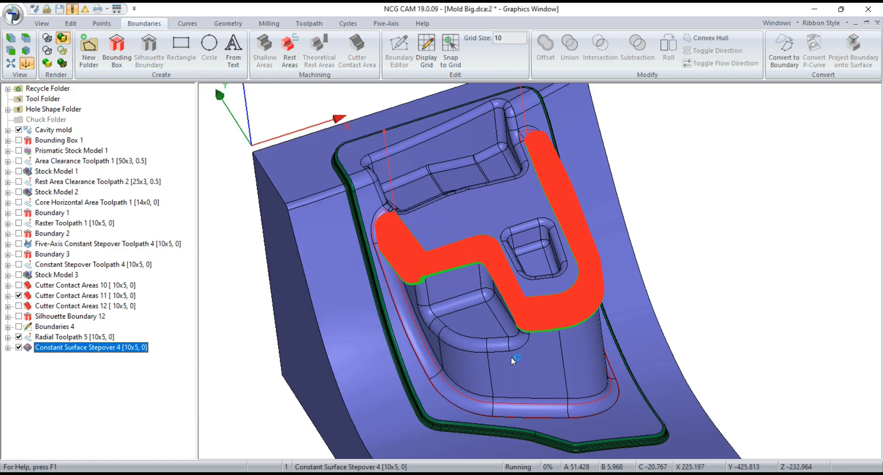
Play the cutter animation of Radial Toolpath 5 and examine the cutter's approach at the tapered end near the upper pocket
scroll(511, 357, down, 2)
drag(511, 356, 536, 361)
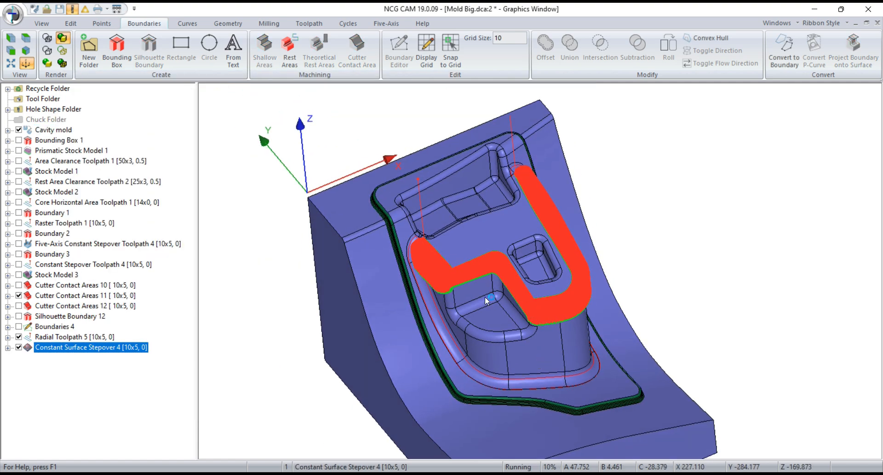
scroll(502, 270, up, 3)
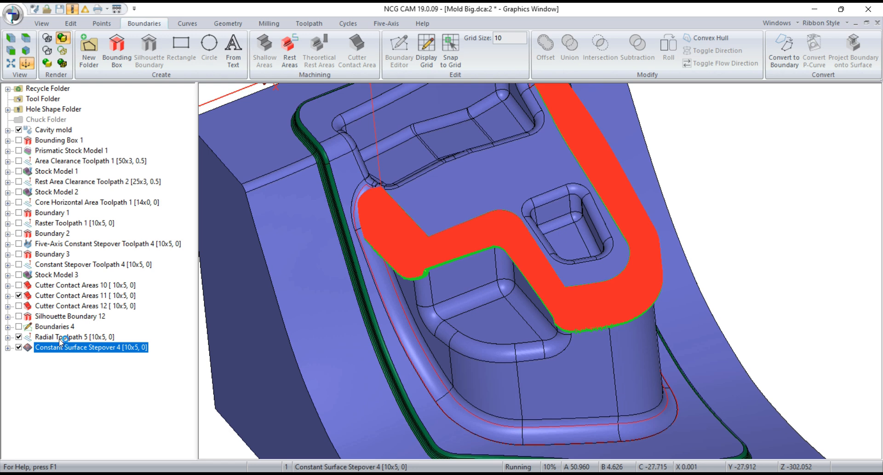
ctrl+click(60, 340)
right_click(59, 338)
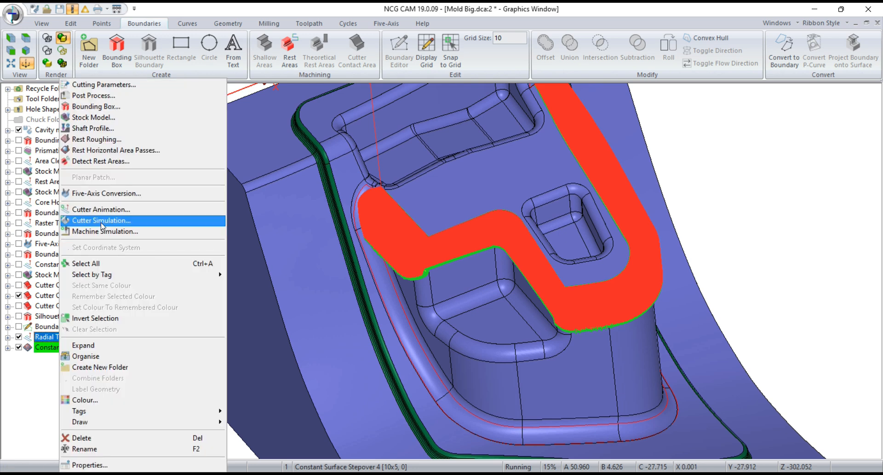
click(101, 209)
scroll(547, 285, down, 4)
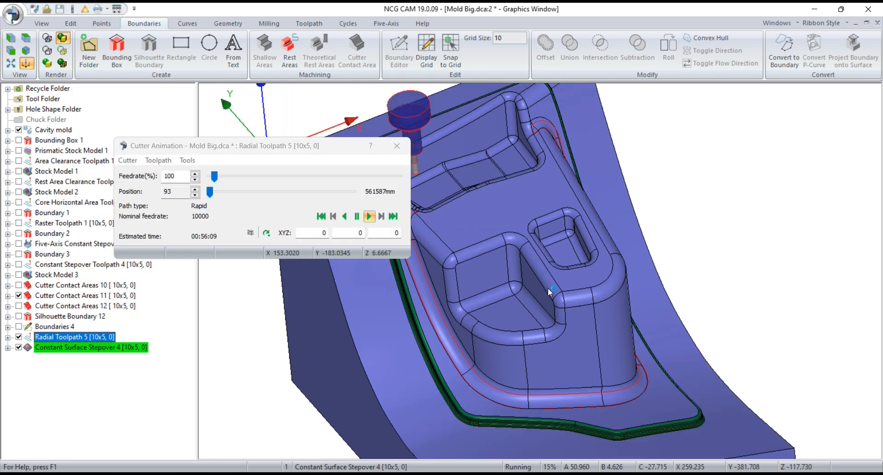
scroll(436, 269, up, 3)
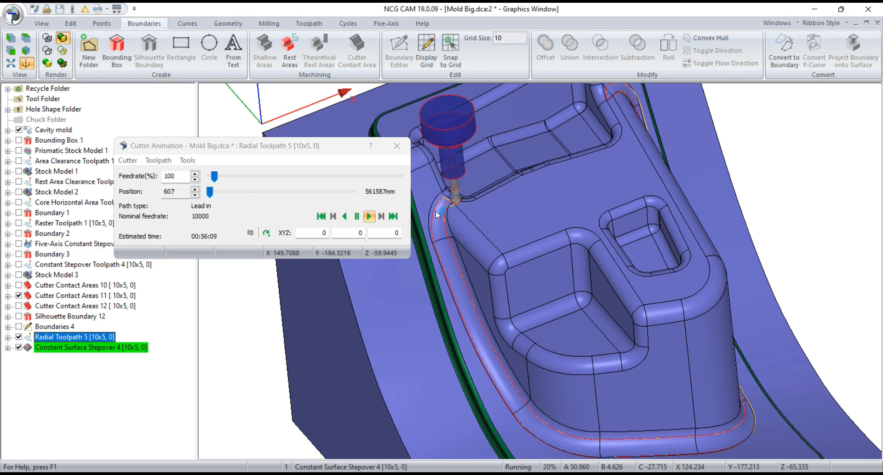
scroll(443, 209, up, 2)
scroll(443, 208, up, 2)
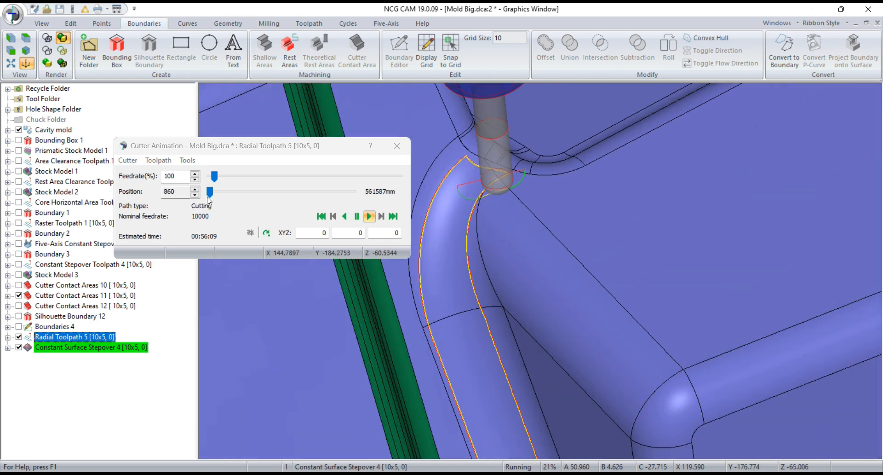
Slow the cutter animation to a 36% feedrate, examine the cutting and linking moves, and close the animation
mouse_move(214, 177)
mouse_down()
mouse_move(300, 177)
mouse_move(213, 179)
mouse_up()
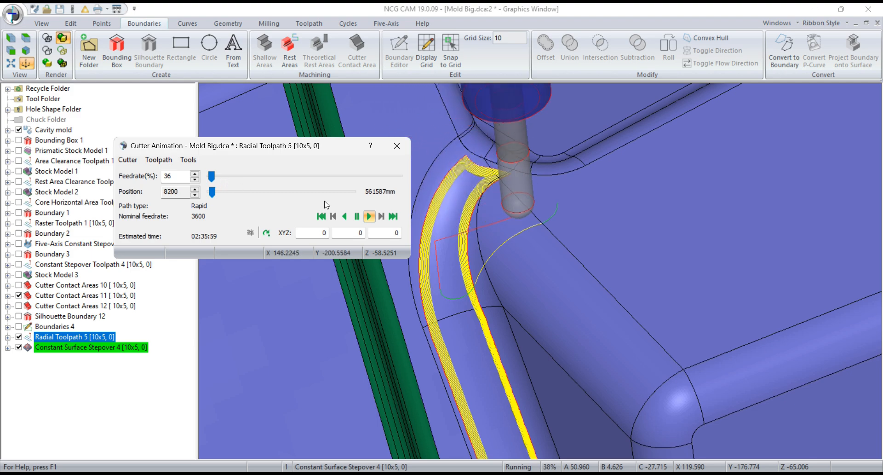
scroll(470, 220, down, 2)
scroll(470, 220, down, 1)
drag(543, 292, 572, 297)
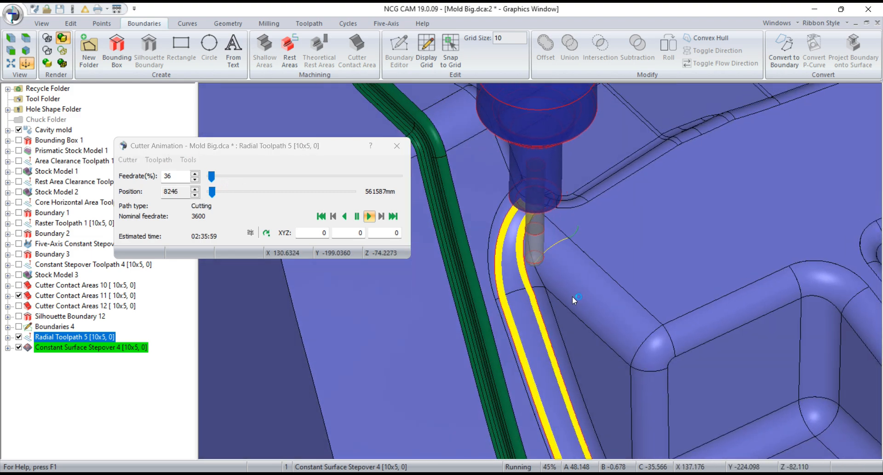
click(397, 146)
Hide Radial Toolpath 5 in the graphics view
scroll(377, 184, down, 6)
scroll(427, 218, up, 2)
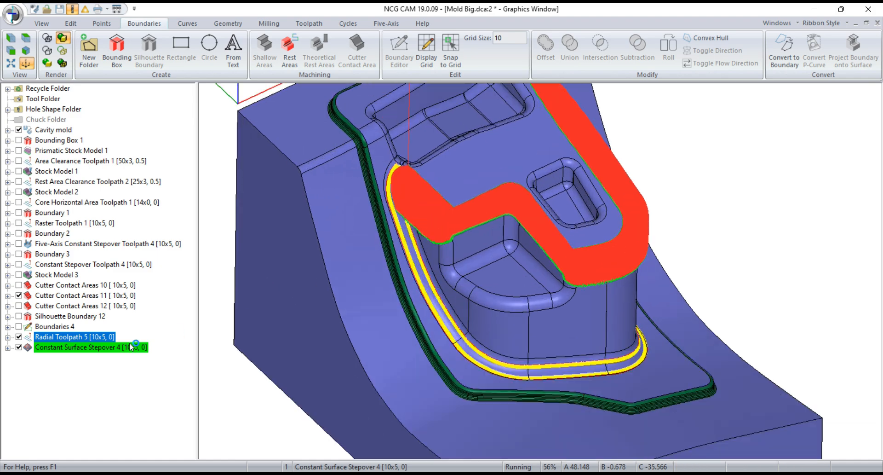
click(19, 336)
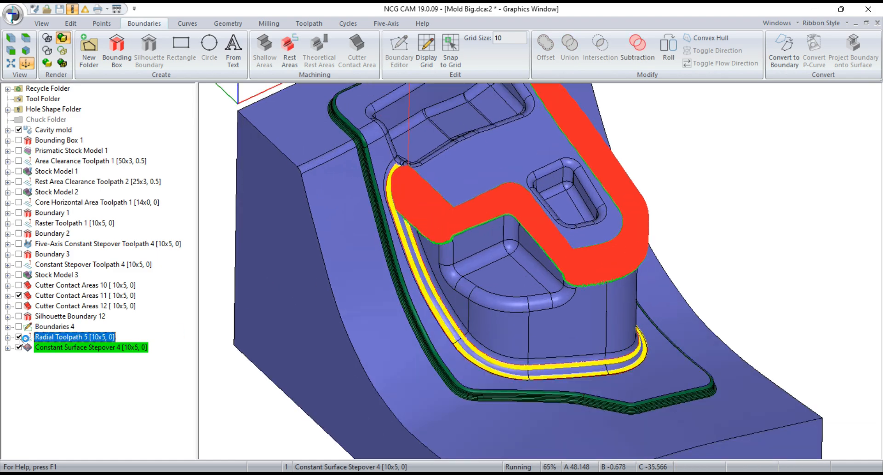
Examine the spacing and coverage of the Constant Surface Stepover 4 passes at the tapered end, along the front and on the far side
scroll(436, 221, up, 5)
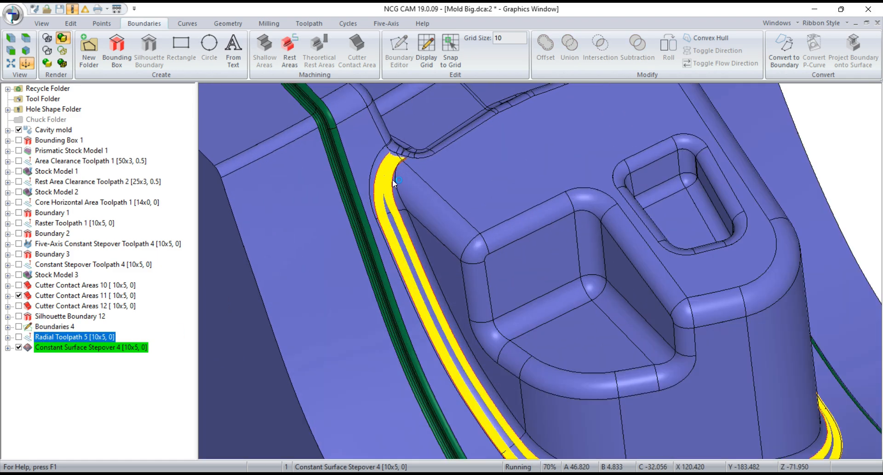
scroll(426, 133, up, 3)
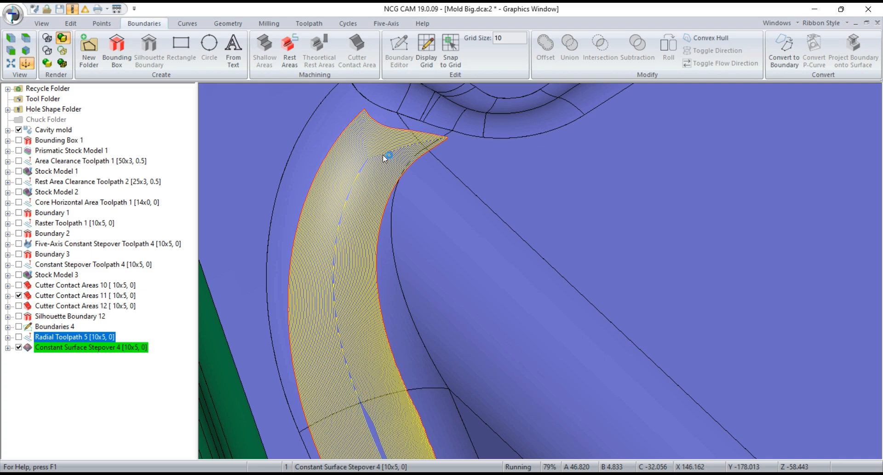
scroll(327, 181, down, 4)
scroll(328, 184, down, 5)
scroll(482, 414, up, 8)
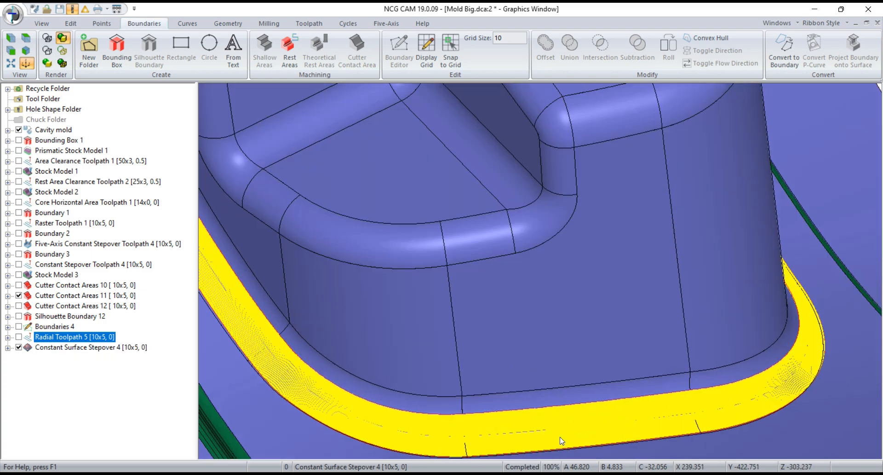
scroll(570, 425, up, 4)
scroll(525, 382, down, 8)
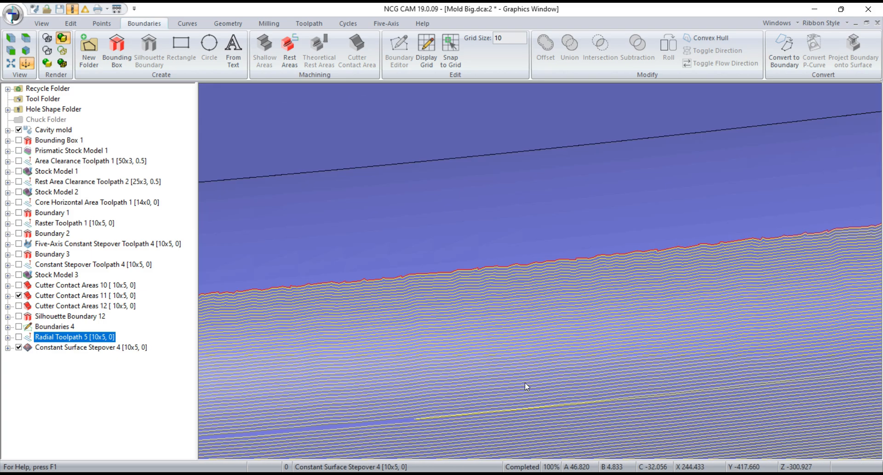
scroll(529, 392, down, 4)
middle_drag(529, 393, 401, 402)
scroll(549, 268, up, 10)
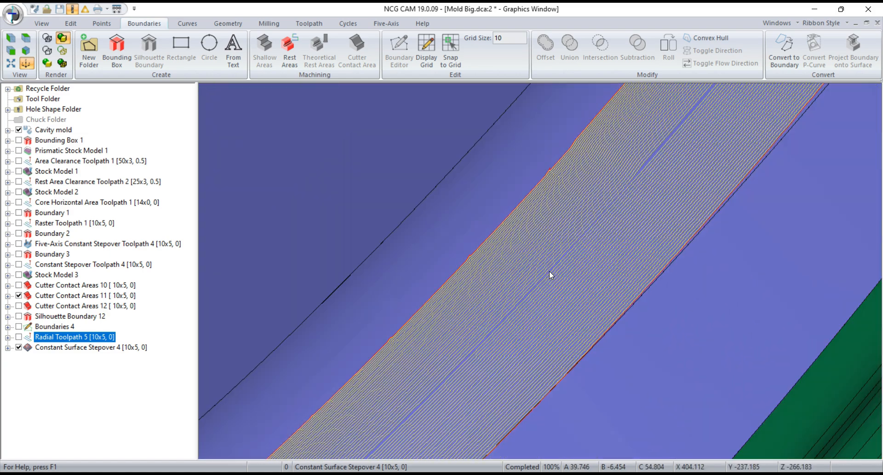
scroll(549, 275, down, 10)
middle_drag(553, 316, 472, 217)
scroll(472, 217, down, 5)
middle_drag(454, 330, 524, 324)
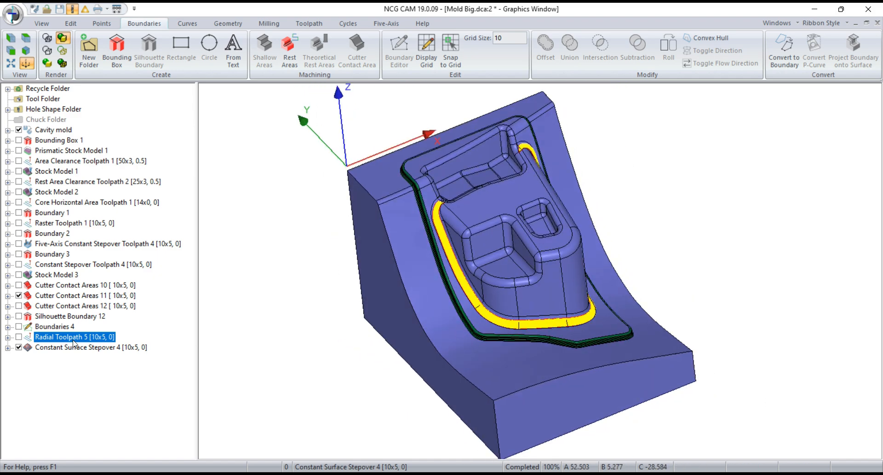
Start a constant stepover toolpath from Constant Surface Stepover 4 with Bidirectional direction, safe Z 100 and passes ordered from the first pass
click(76, 347)
right_click(118, 84)
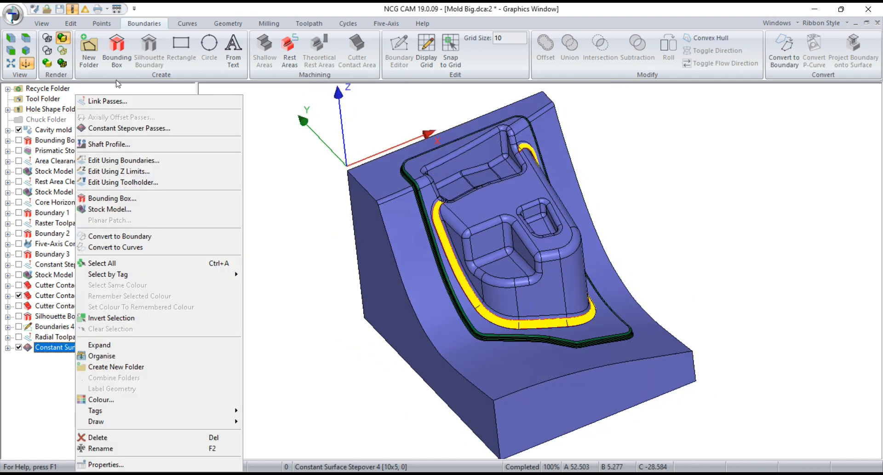
click(128, 128)
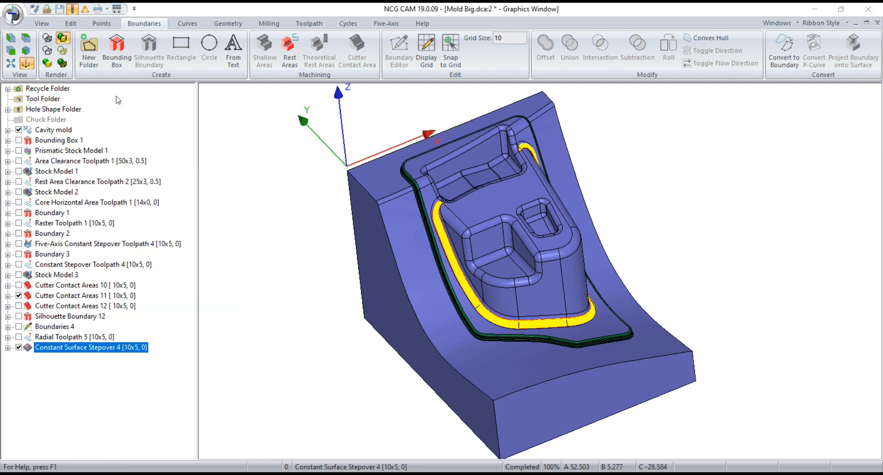
scroll(611, 237, down, 5)
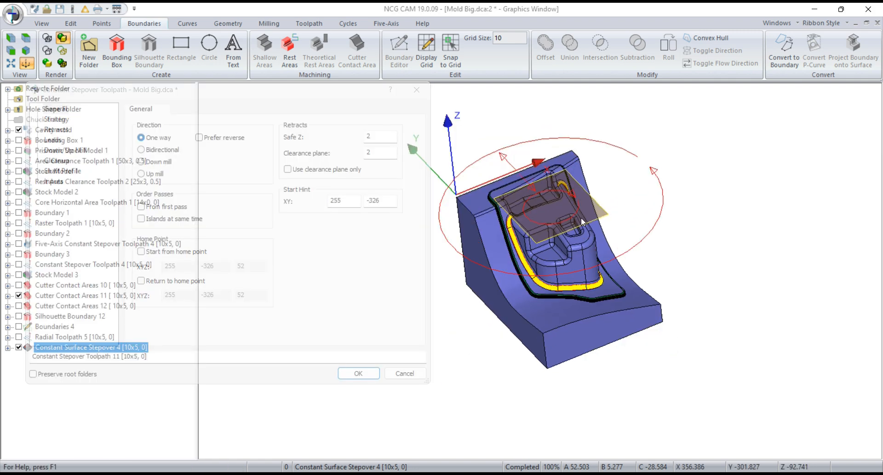
drag(581, 218, 586, 217)
scroll(499, 201, up, 5)
scroll(499, 201, up, 2)
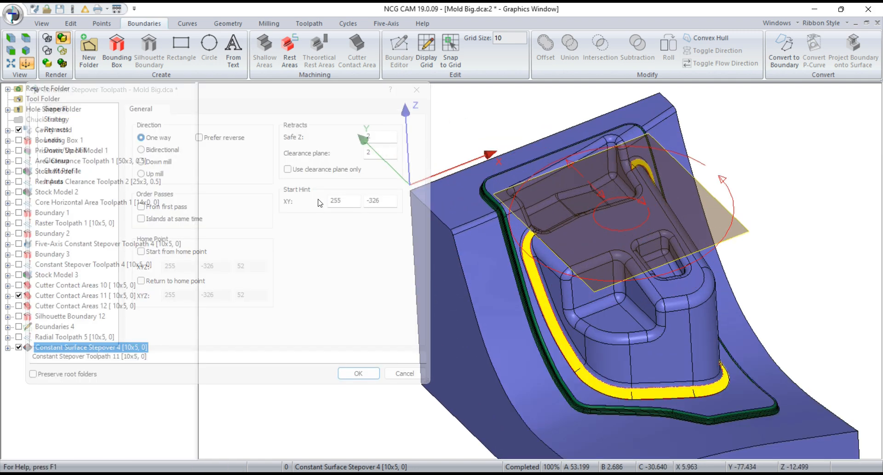
click(176, 150)
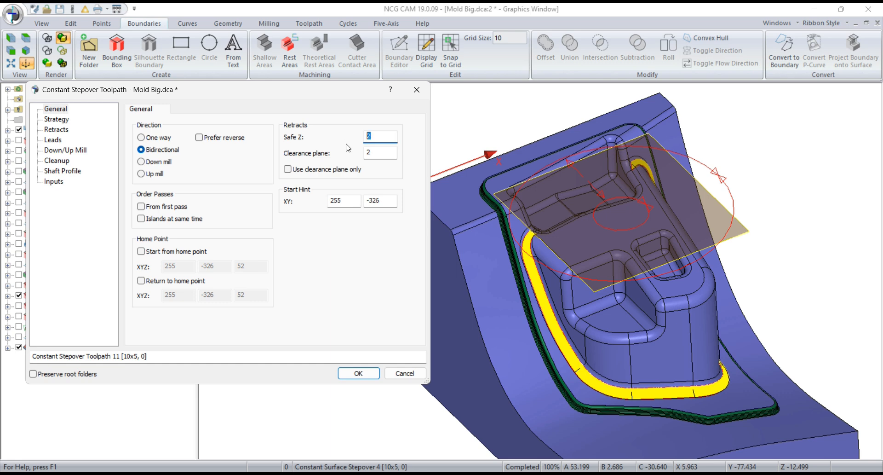
click(152, 206)
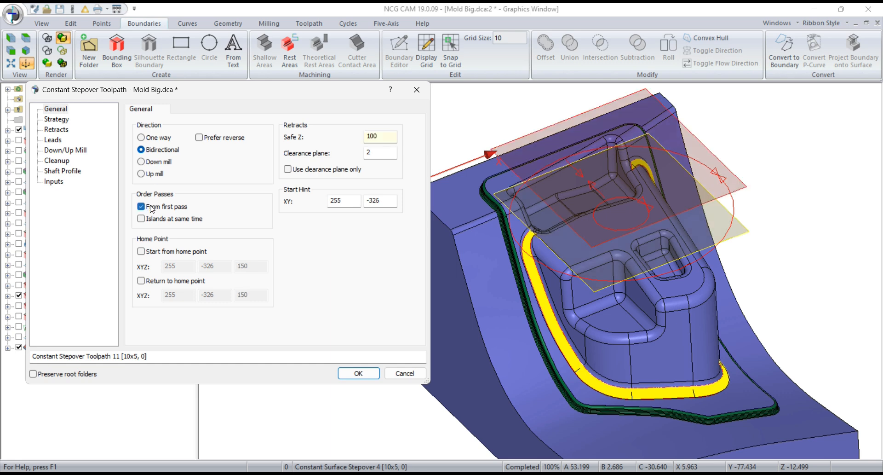
Set the constant stepover toolpath's vertical lead in and lead out to 6 and calculate the toolpath
click(56, 130)
click(53, 139)
double_click(213, 193)
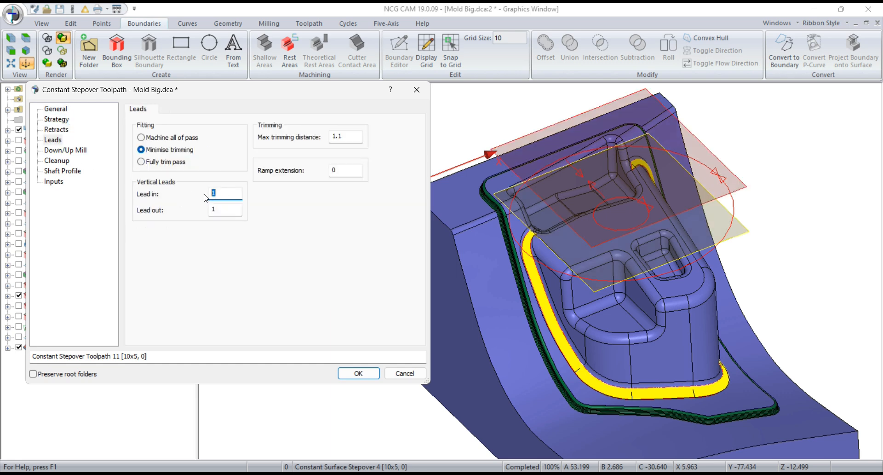
double_click(230, 208)
text(6)
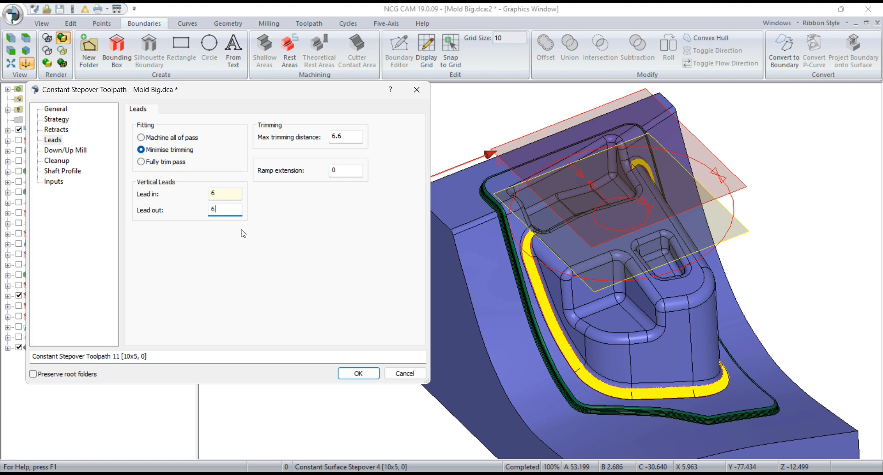
click(353, 375)
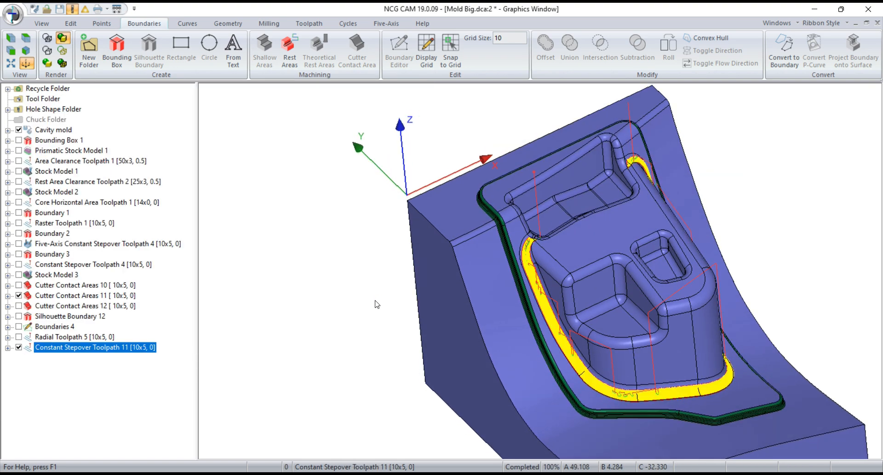
Start a five-axis conversion of Constant Stepover Toolpath 11 and pick a recent 10x5 ball nose tool for it
scroll(625, 415, up, 10)
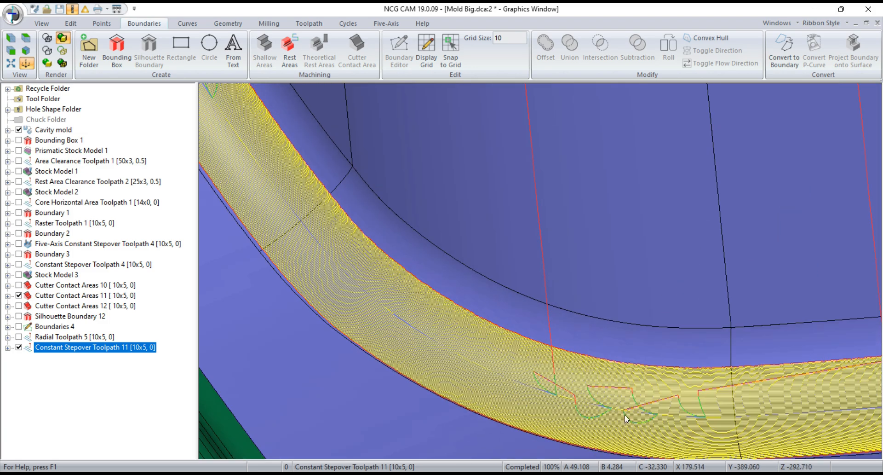
scroll(625, 415, down, 10)
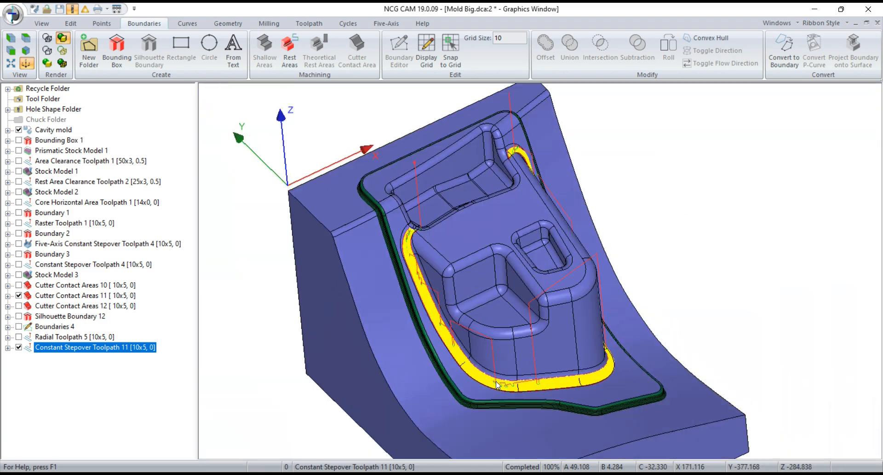
middle_drag(480, 280, 479, 258)
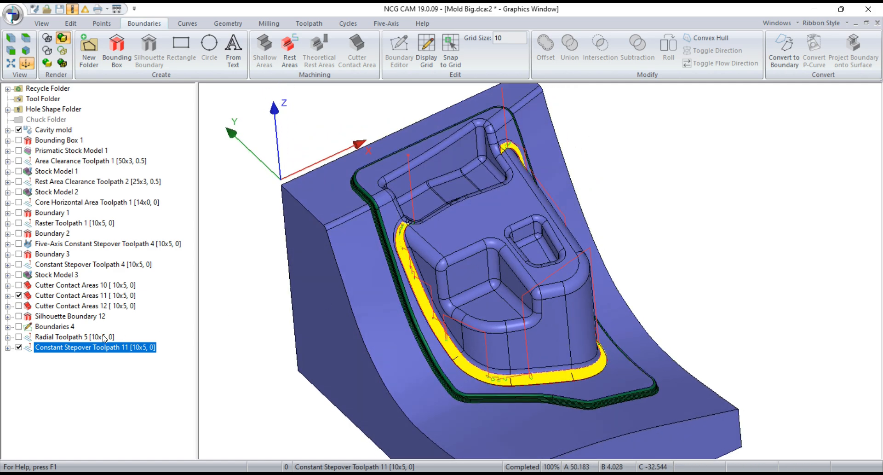
right_click(97, 348)
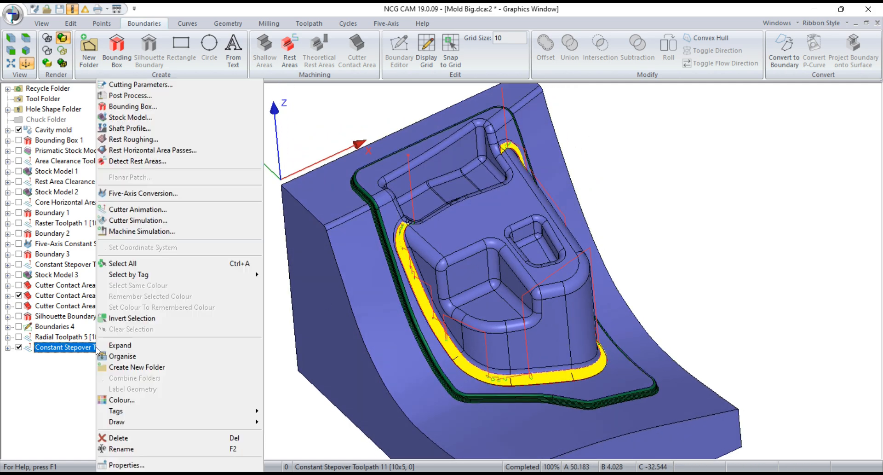
click(131, 197)
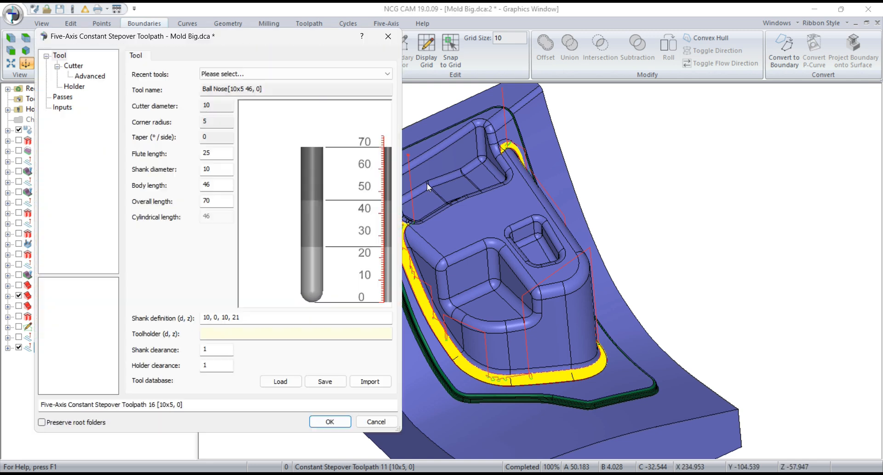
click(243, 74)
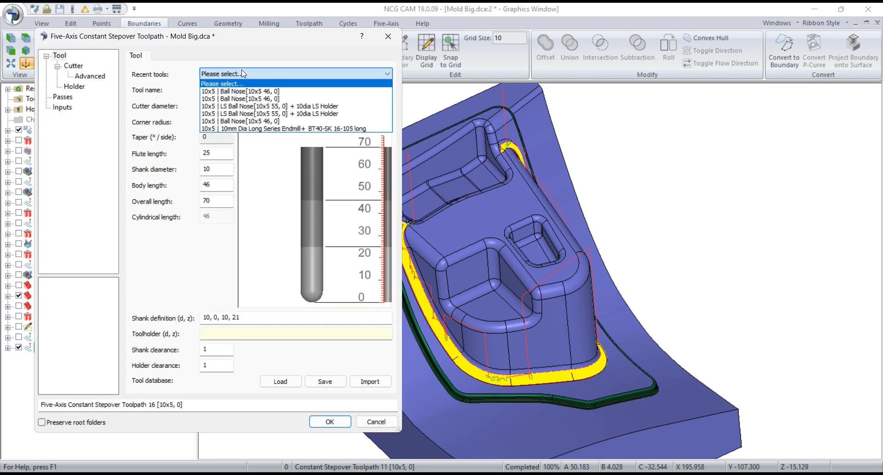
click(248, 101)
Set side tilt angle 1 and shank clearance 1.5, enable tilt for collision free zones and smoothing, and calculate the five-axis toolpath
click(69, 98)
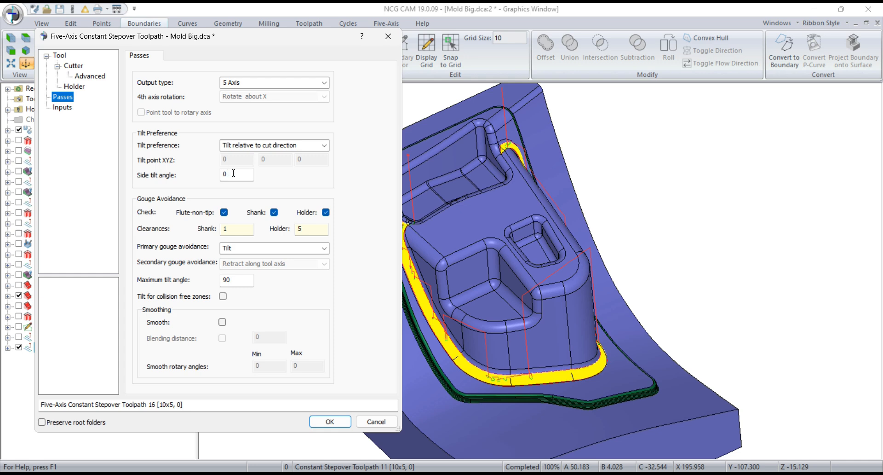
double_click(233, 173)
click(297, 232)
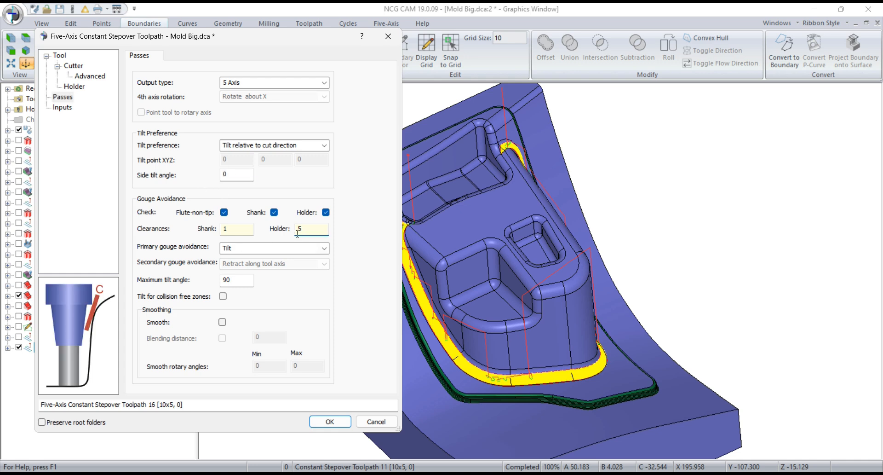
key(shift+Tab)
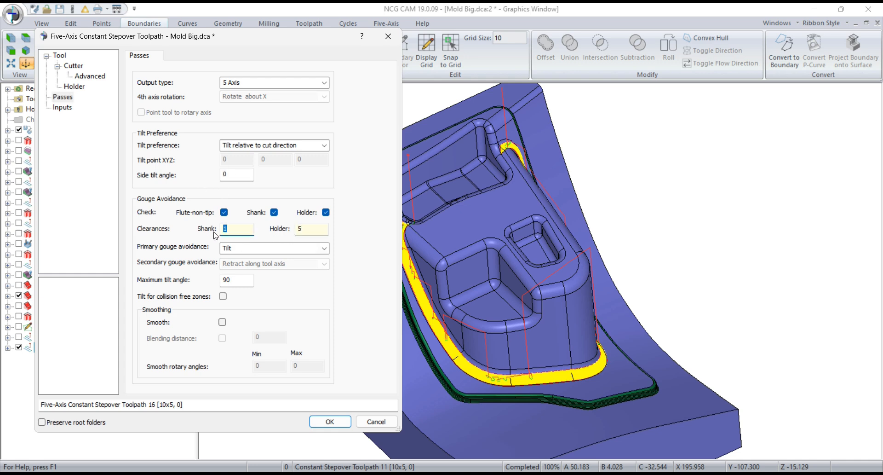
key(Tab)
drag(231, 175, 212, 178)
click(222, 321)
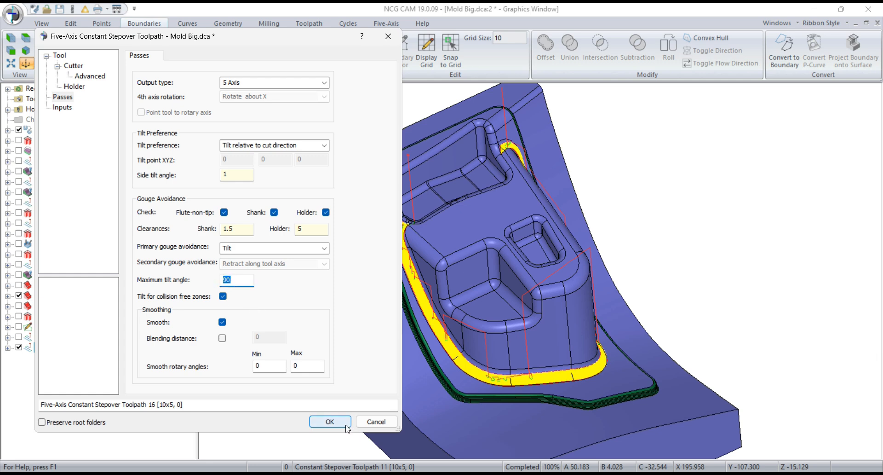
click(329, 421)
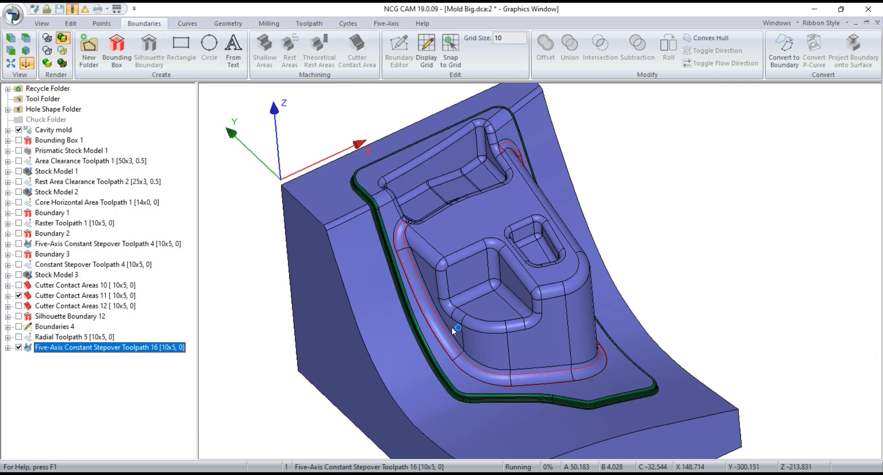
Hide Cutter Contact Areas 11 and show Cutter Contact Areas 12 on the mold
scroll(459, 267, up, 5)
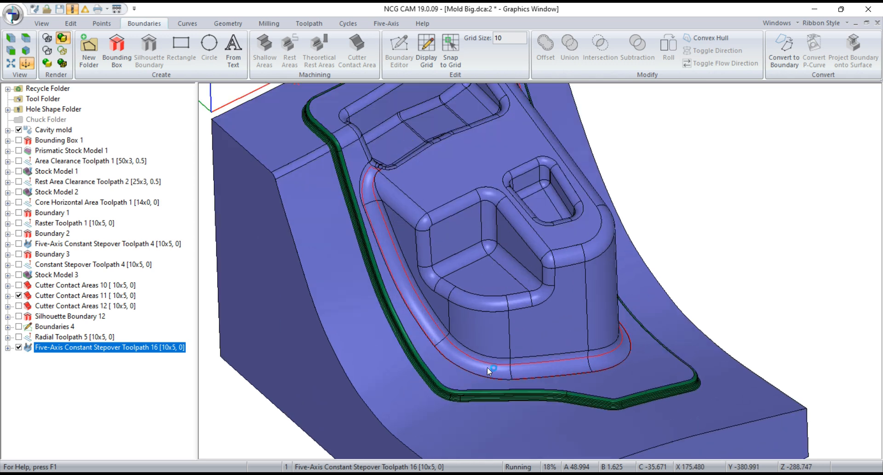
scroll(525, 296, down, 3)
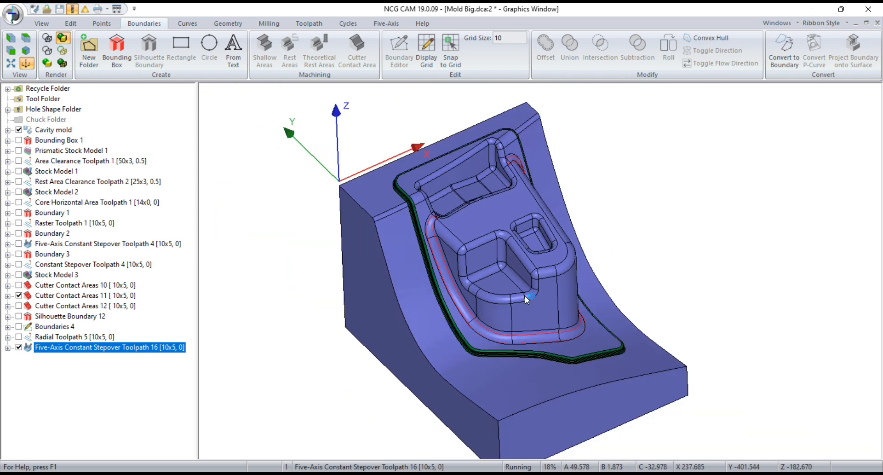
scroll(428, 217, up, 3)
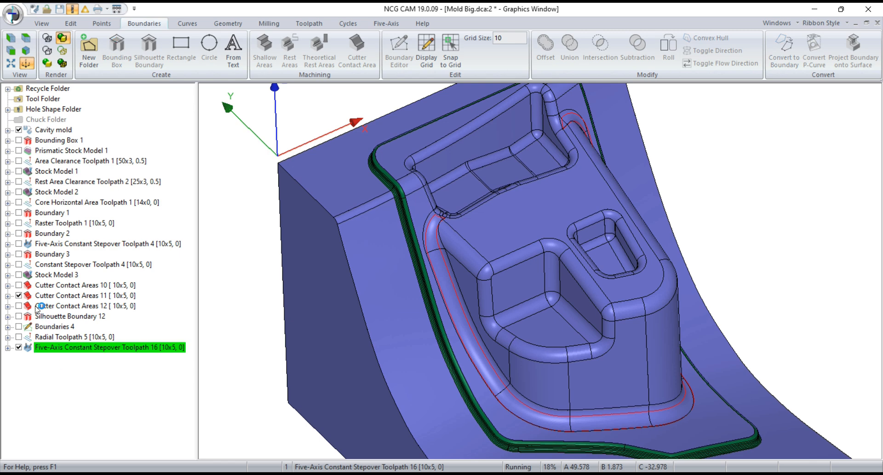
click(19, 295)
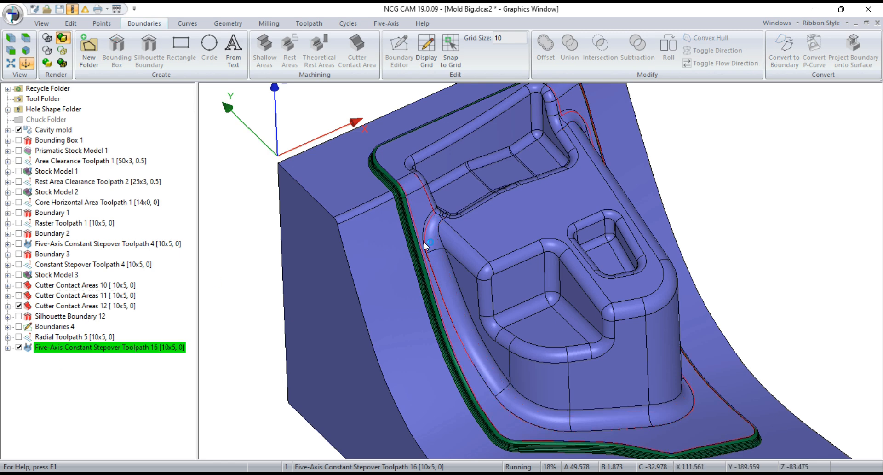
scroll(419, 198, down, 2)
scroll(521, 288, down, 2)
drag(522, 290, 519, 293)
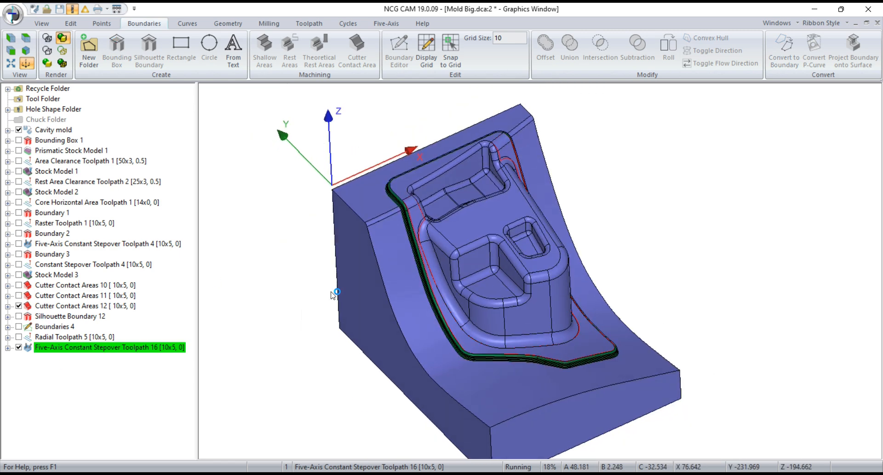
Create constant stepover passes on the cavity mold within Cutter Contact Areas 12, with horizontal and vertical stepover 0.25
click(63, 131)
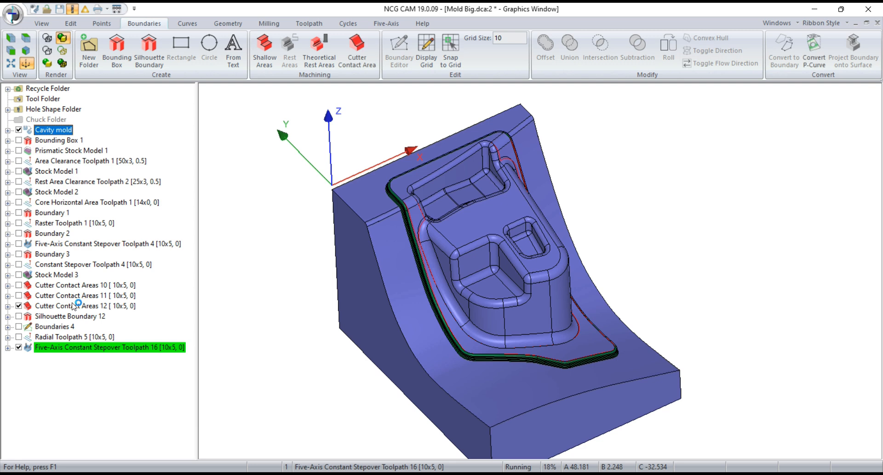
ctrl+click(73, 305)
right_click(72, 304)
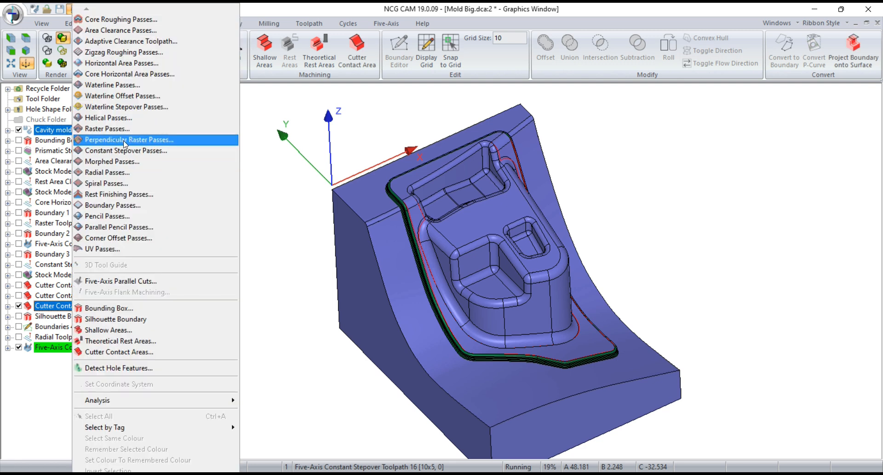
click(122, 153)
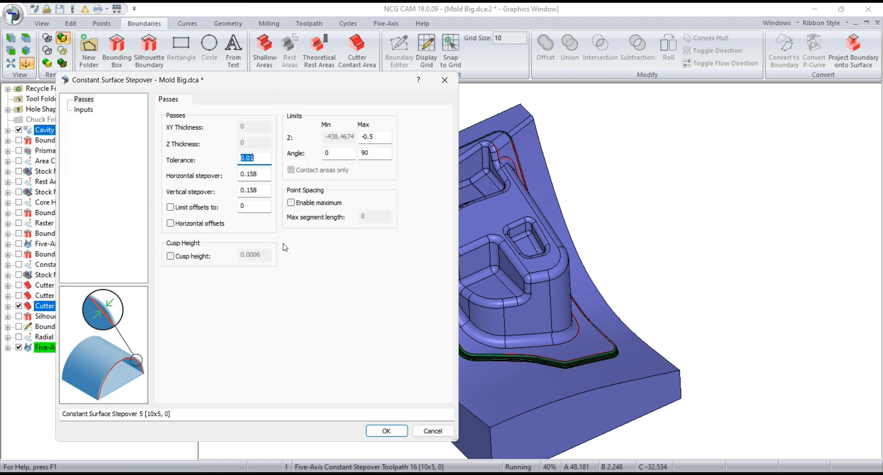
double_click(257, 178)
text(0)
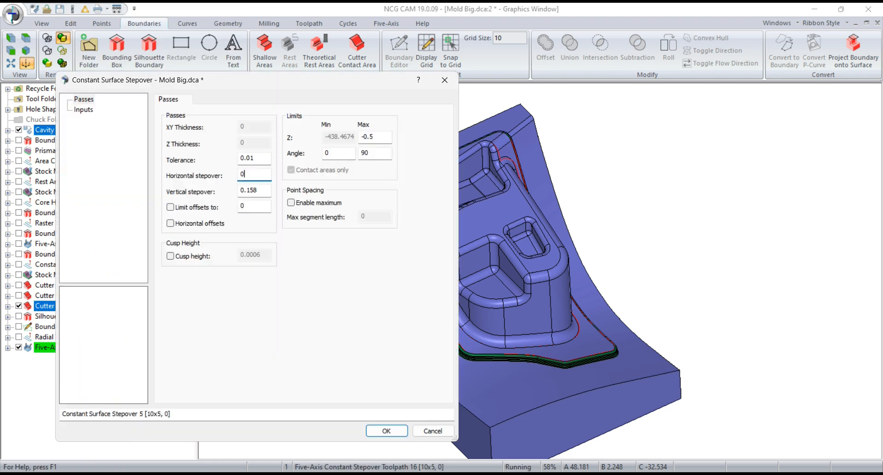
text(.25)
click(252, 190)
double_click(367, 154)
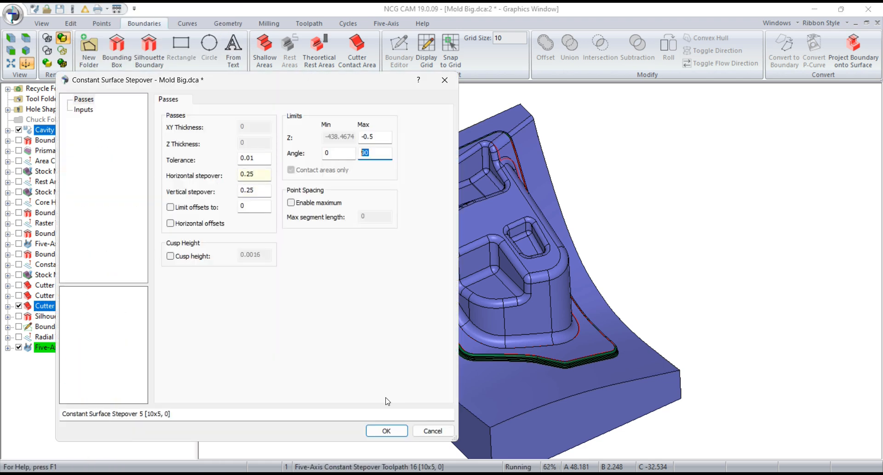
click(386, 430)
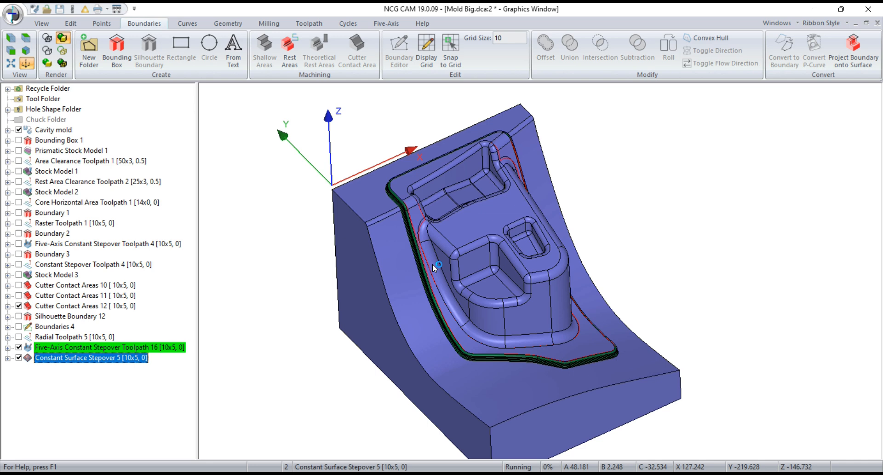
Hide Cutter Contact Areas 12 to view the constant stepover passes along the mold's flange
scroll(432, 264, up, 2)
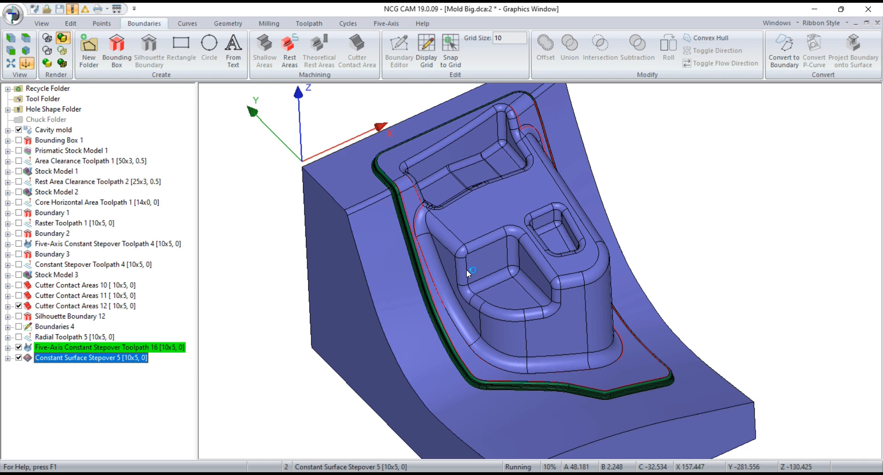
scroll(466, 269, up, 3)
scroll(466, 268, down, 2)
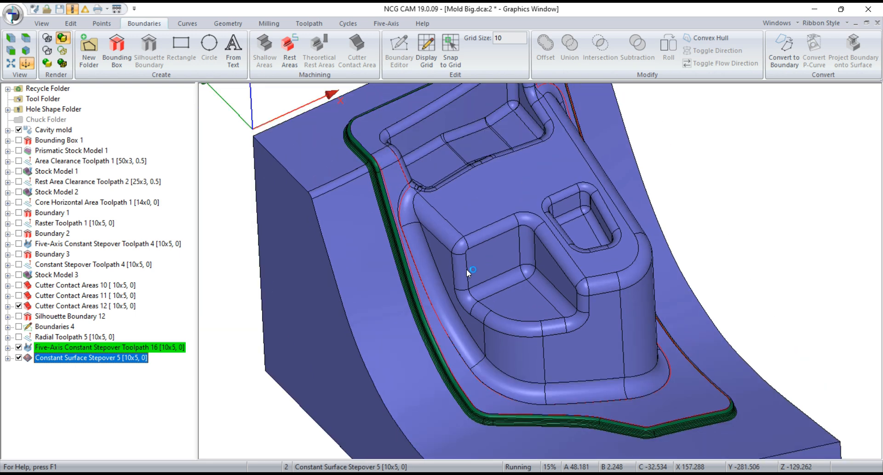
click(86, 383)
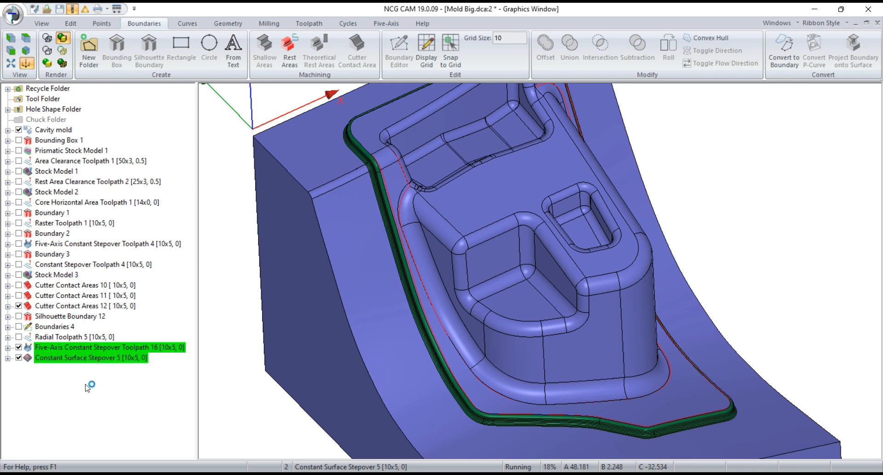
click(18, 306)
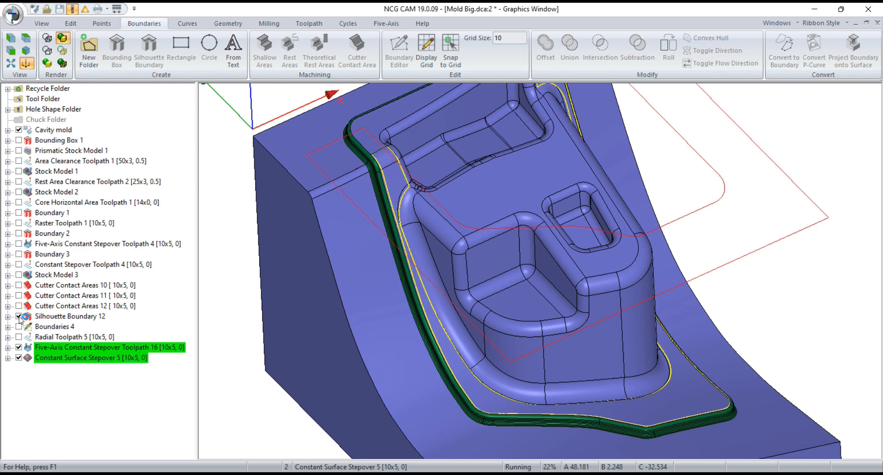
scroll(516, 256, up, 2)
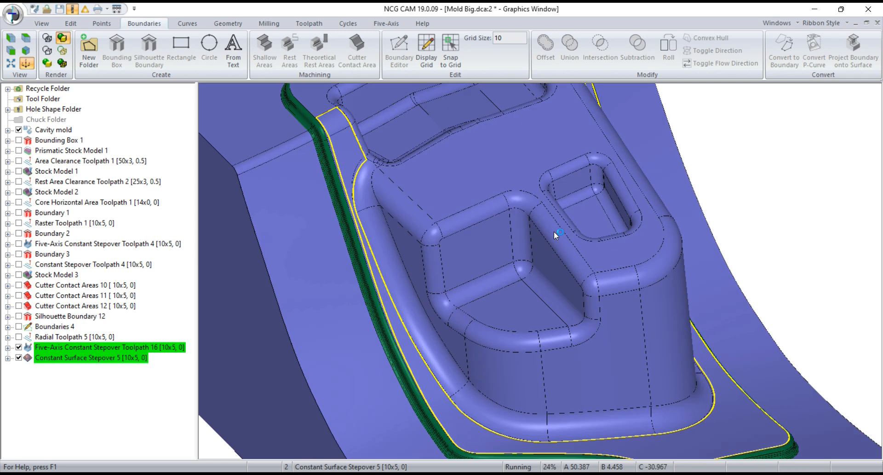
drag(553, 231, 560, 233)
scroll(612, 339, up, 2)
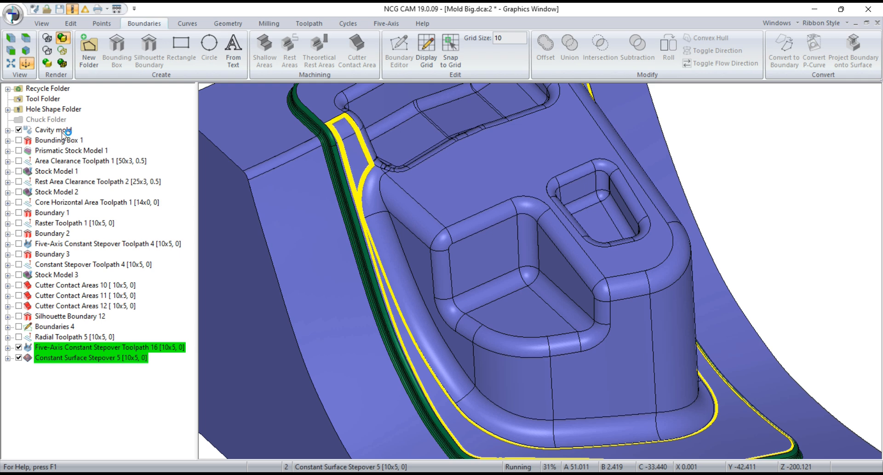
Select the side walls and the adjoining corner and floor fillets of the larger front pocket on the cavity mold
click(63, 132)
scroll(533, 287, up, 2)
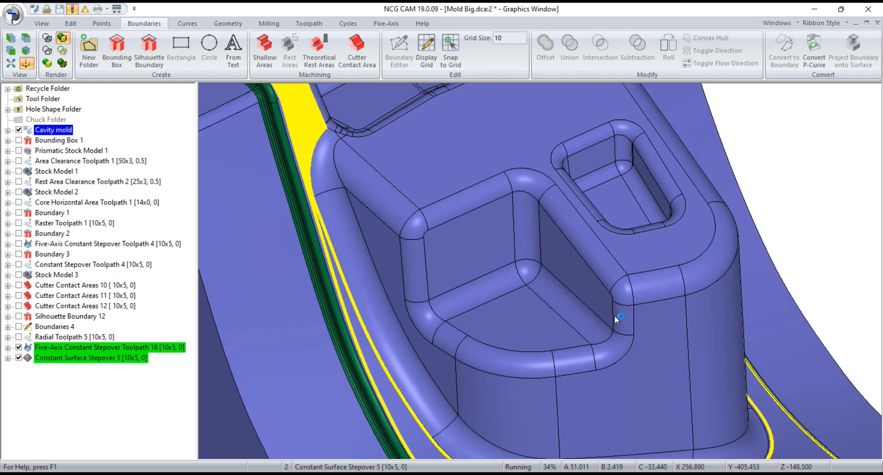
click(615, 317)
click(441, 289)
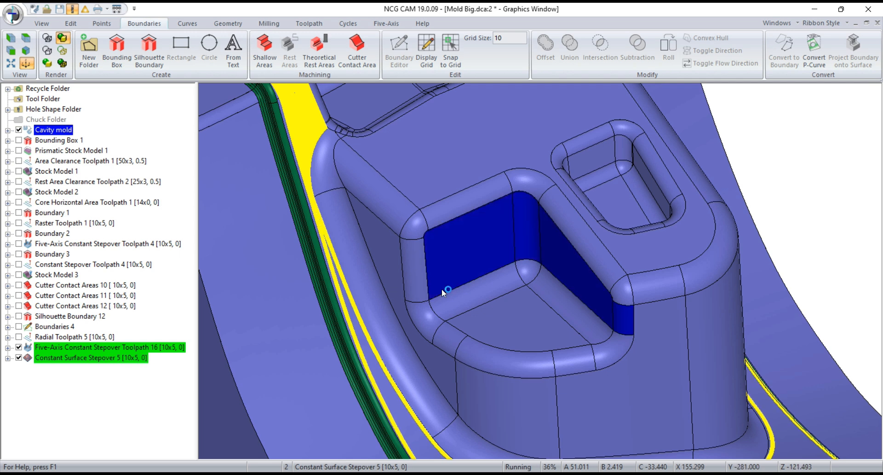
click(417, 284)
click(426, 318)
click(479, 300)
click(527, 273)
click(580, 317)
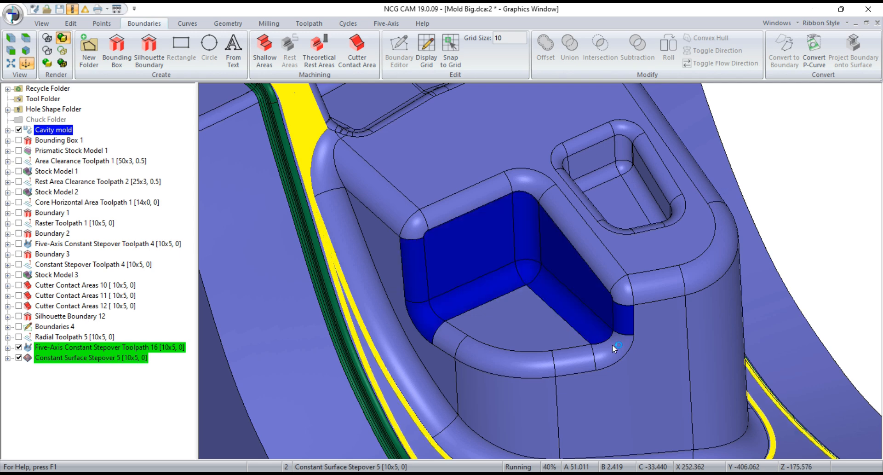
scroll(514, 358, down, 1)
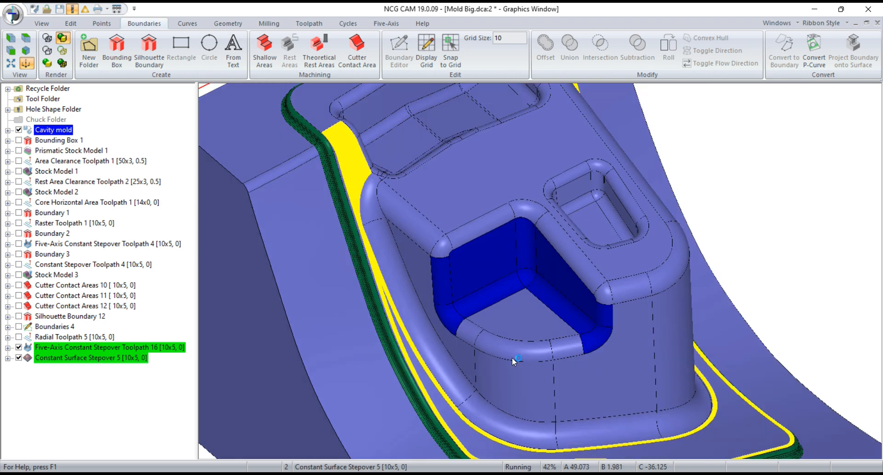
scroll(517, 324, up, 3)
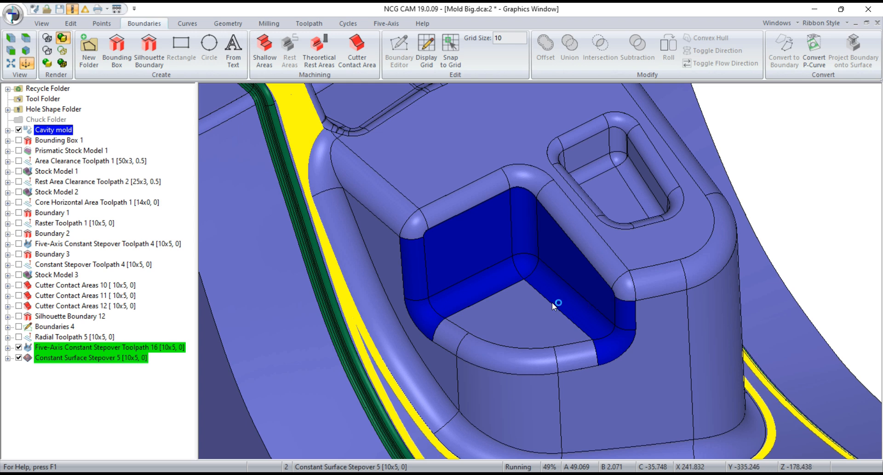
scroll(553, 303, down, 2)
drag(533, 328, 539, 330)
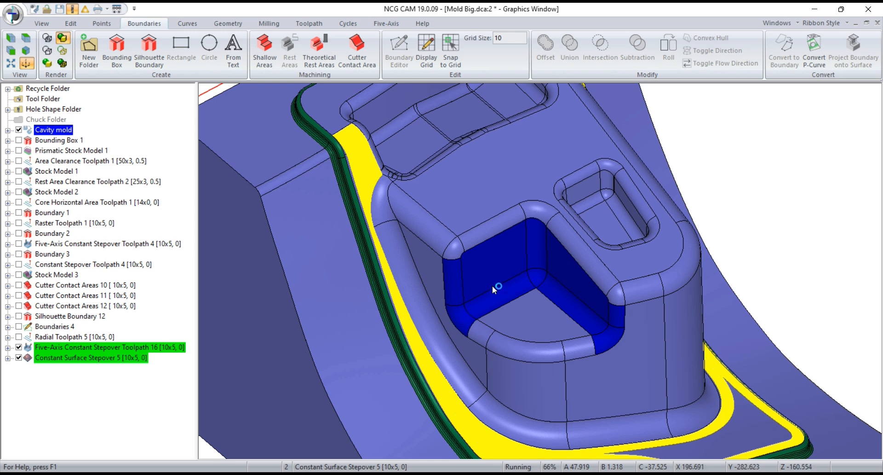
Create waterline passes on the selected pocket faces with the 10x5 ball nose, stepdown 0.25, tolerance 0.01 and contact areas only
right_click(59, 134)
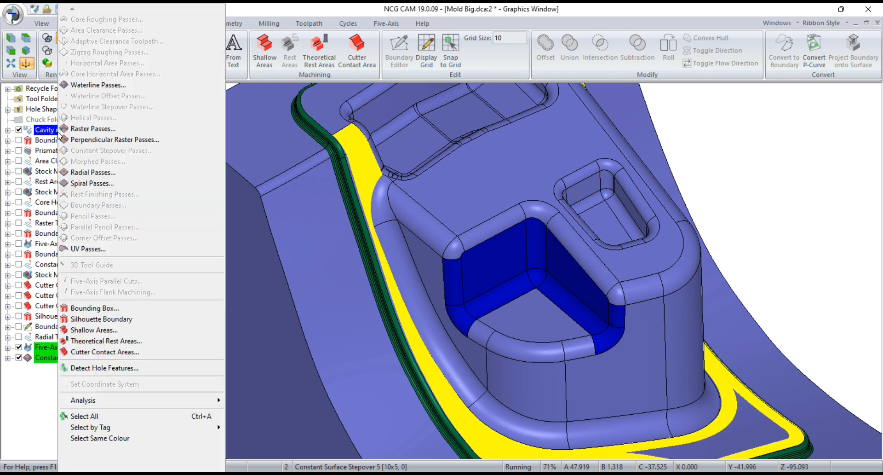
click(93, 88)
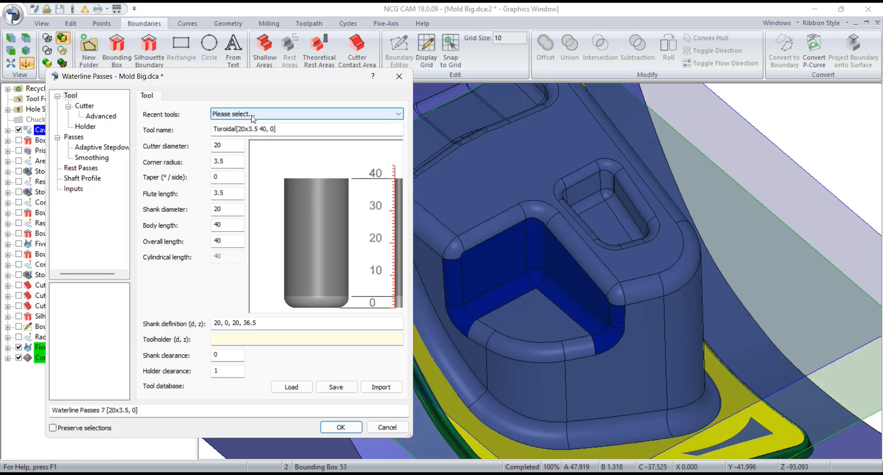
click(251, 114)
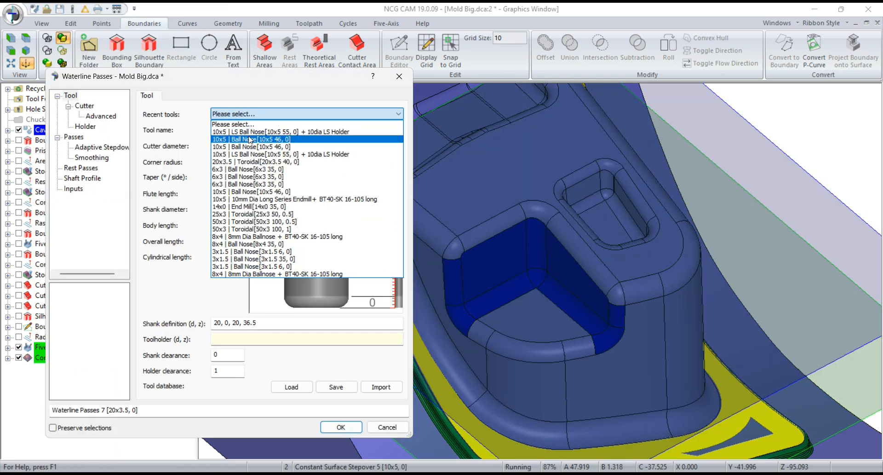
click(250, 139)
click(251, 121)
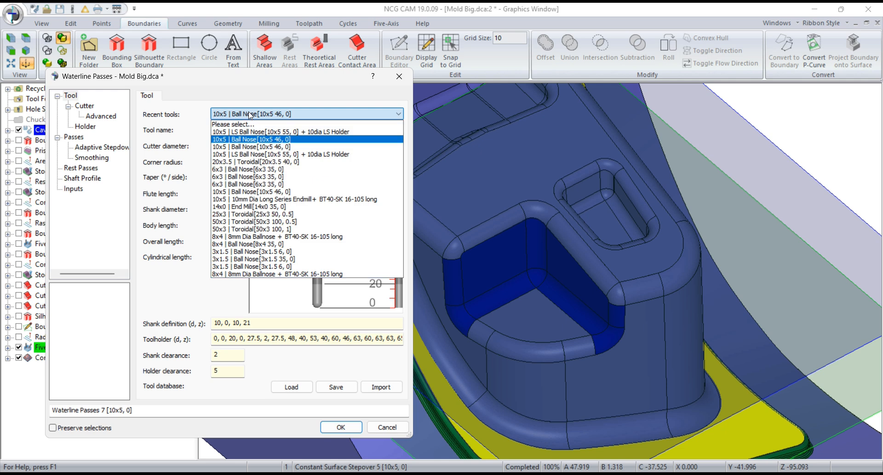
click(255, 147)
click(73, 137)
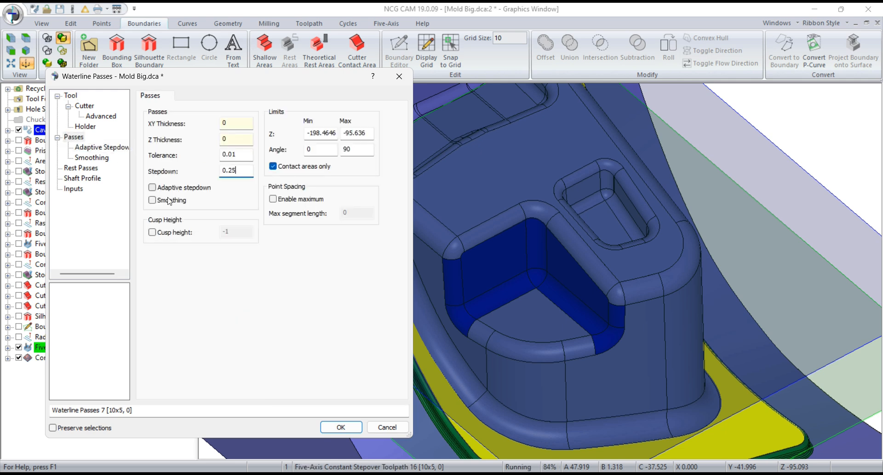
click(356, 426)
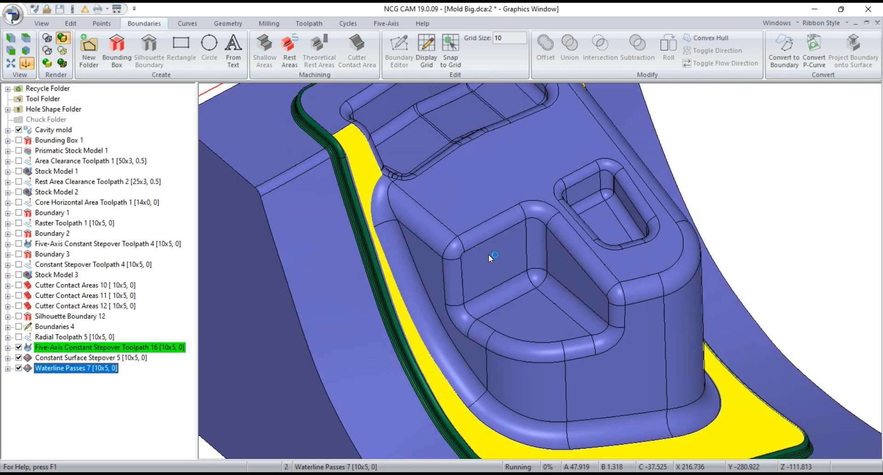
Hide Constant Surface Stepover 5 on the mold while the waterline passes calculate
scroll(490, 254, down, 5)
scroll(509, 253, up, 2)
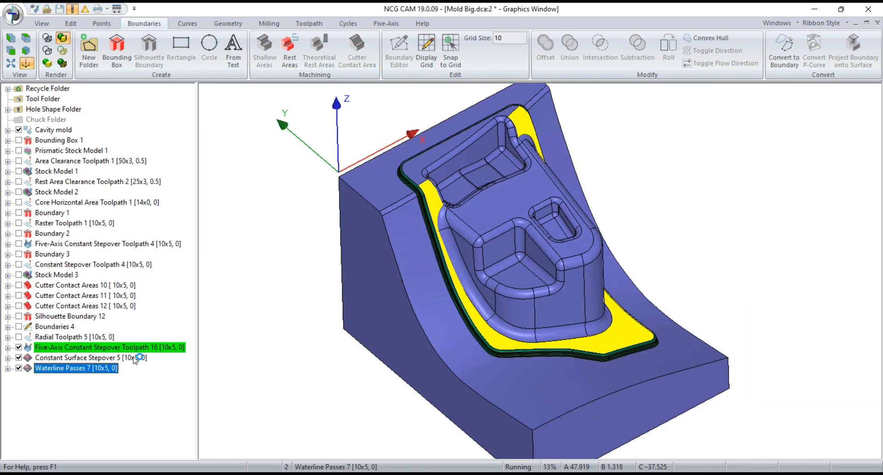
click(41, 348)
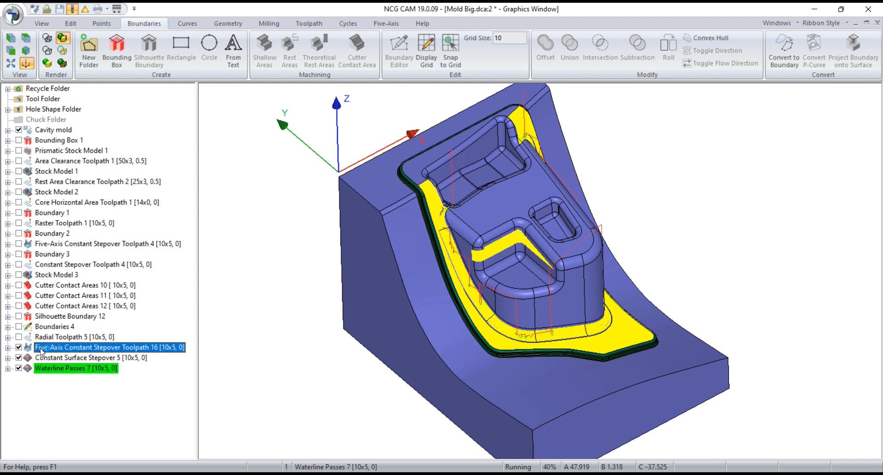
click(19, 358)
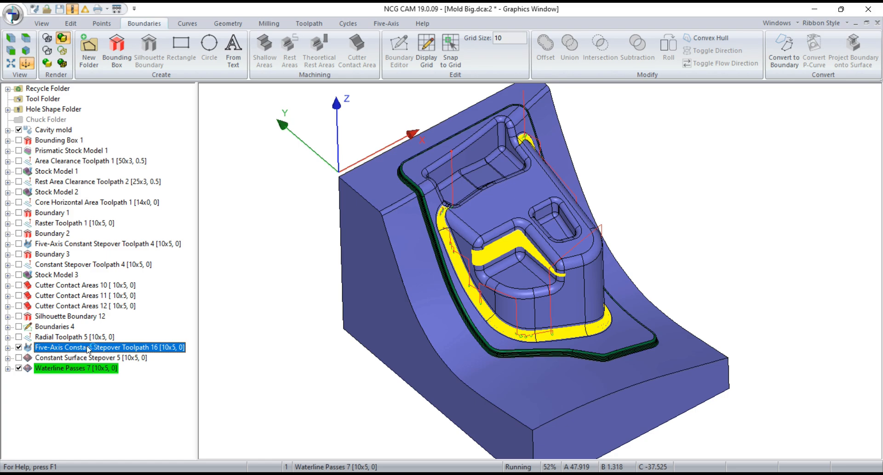
Examine the five-axis constant stepover toolpath around the core's base and the waterline passes in the front pocket
scroll(521, 334, up, 5)
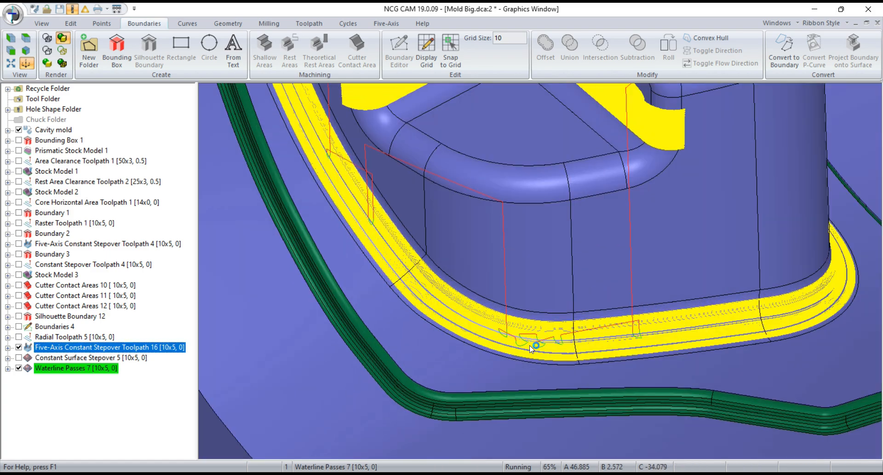
middle_drag(529, 346, 371, 354)
scroll(373, 354, down, 5)
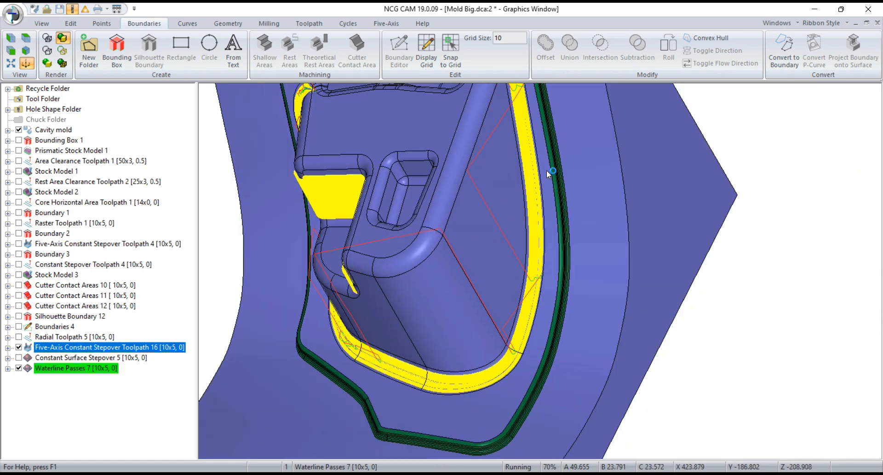
scroll(533, 269, down, 2)
scroll(515, 117, up, 5)
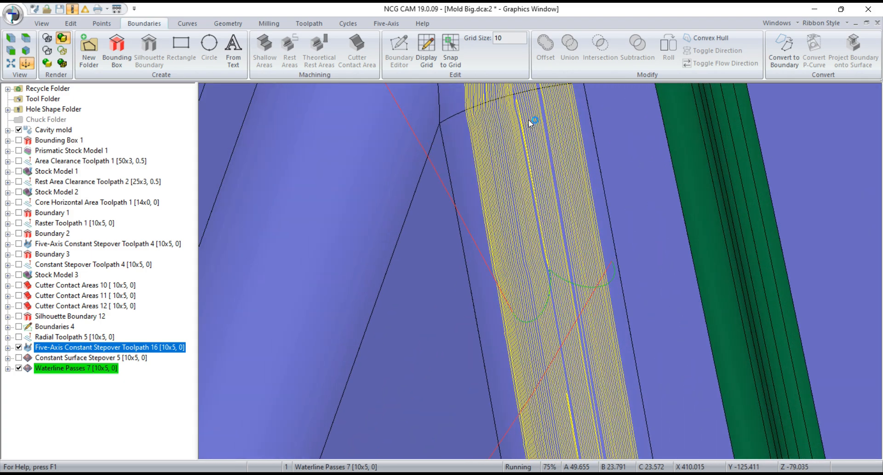
scroll(528, 122, down, 3)
scroll(533, 149, down, 5)
middle_drag(478, 318, 503, 260)
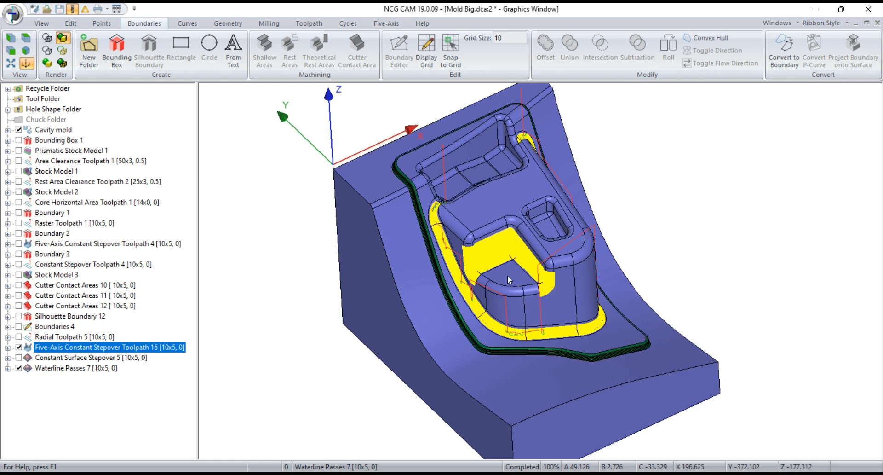
scroll(519, 265, up, 2)
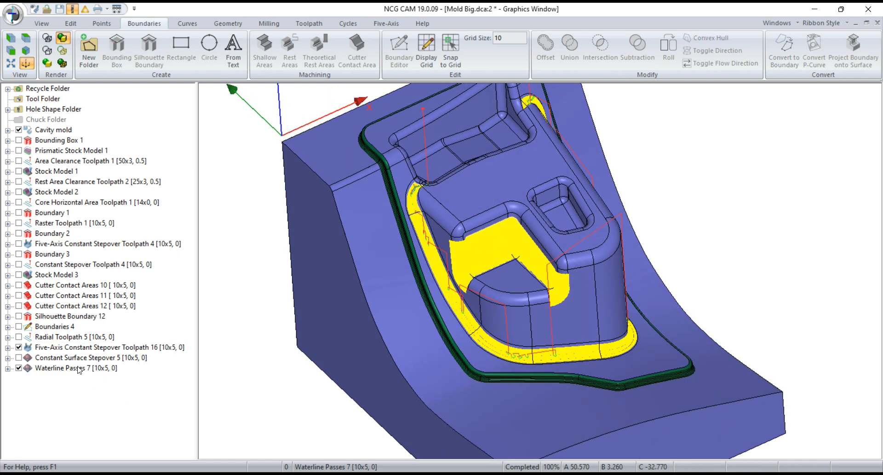
Simulate Five-Axis Constant Stepover Toolpath 16 on Stock Model 3 with the cavity mold
click(53, 130)
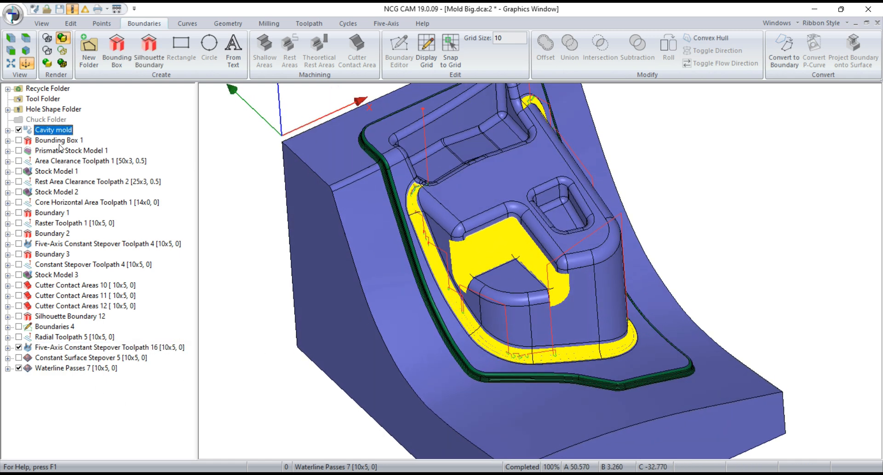
ctrl+click(55, 275)
ctrl+click(57, 347)
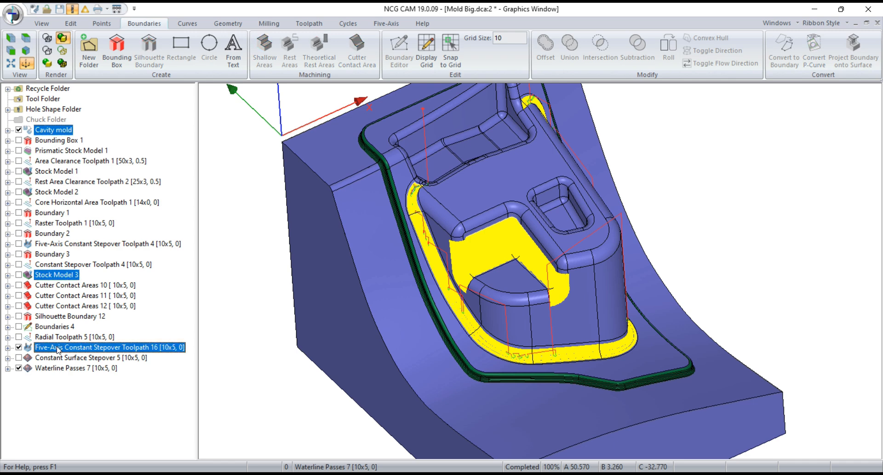
right_click(58, 349)
click(100, 119)
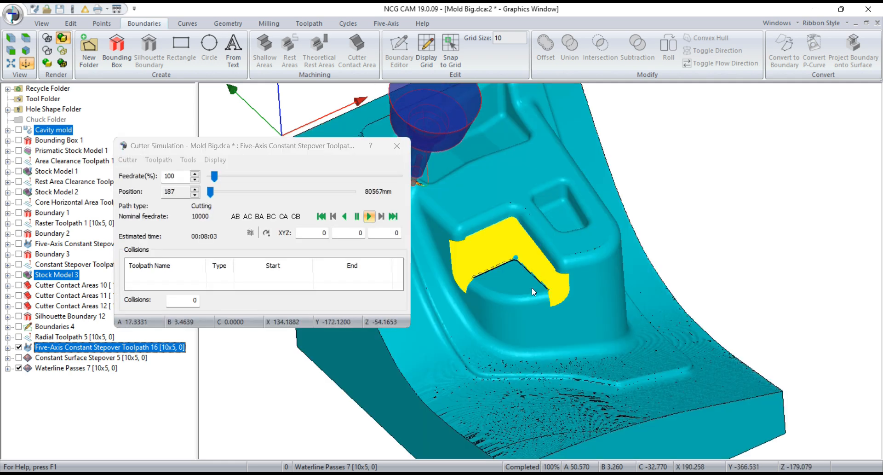
scroll(574, 281, down, 1)
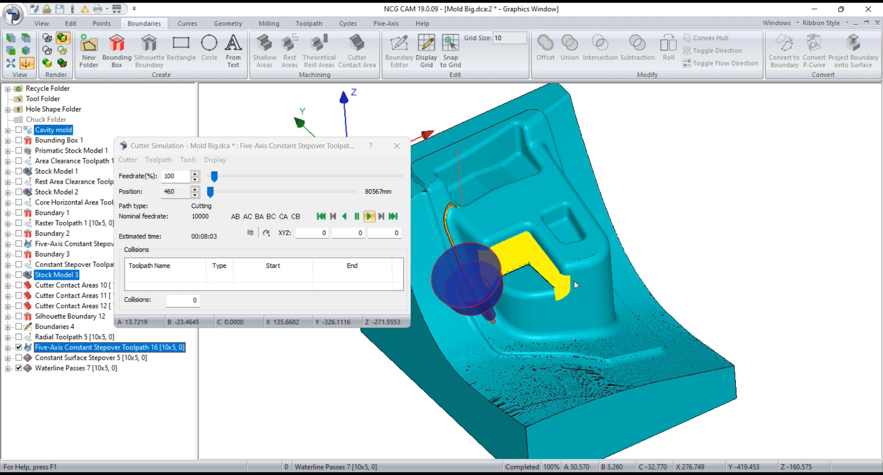
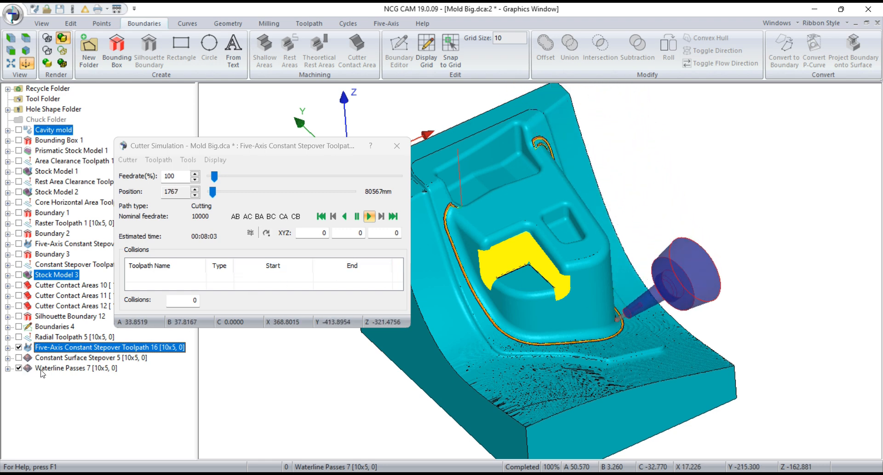
Hide Waterline Passes 7, inspect the cutter's tilt around the core's base from several angles, and close the simulation
click(25, 368)
click(19, 367)
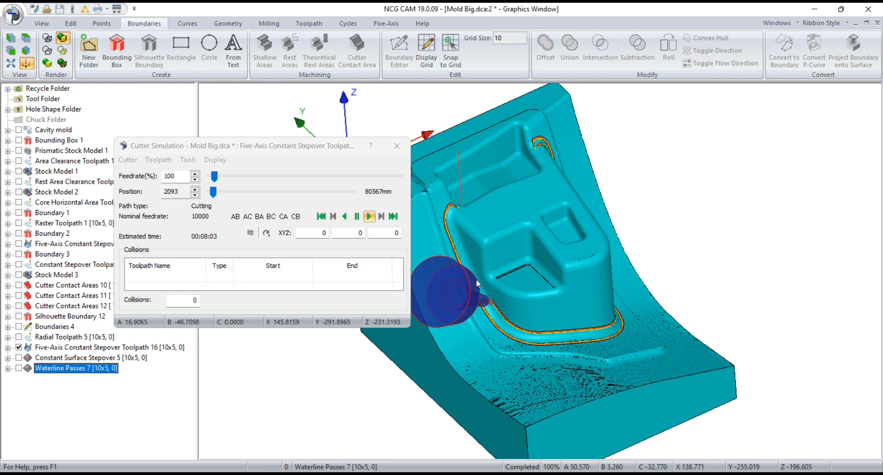
scroll(476, 279, up, 1)
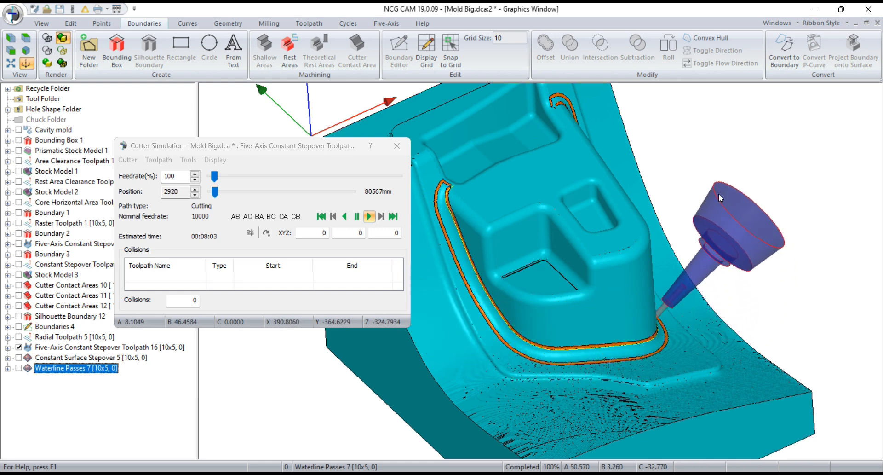
key(z)
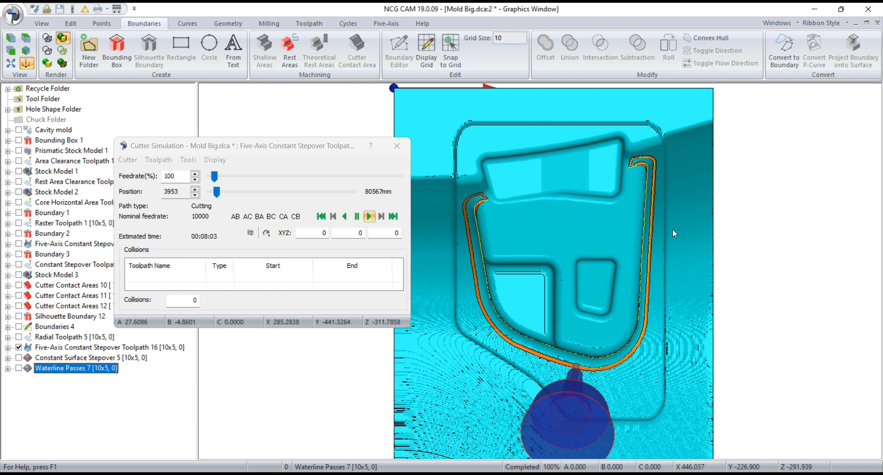
scroll(578, 262, down, 2)
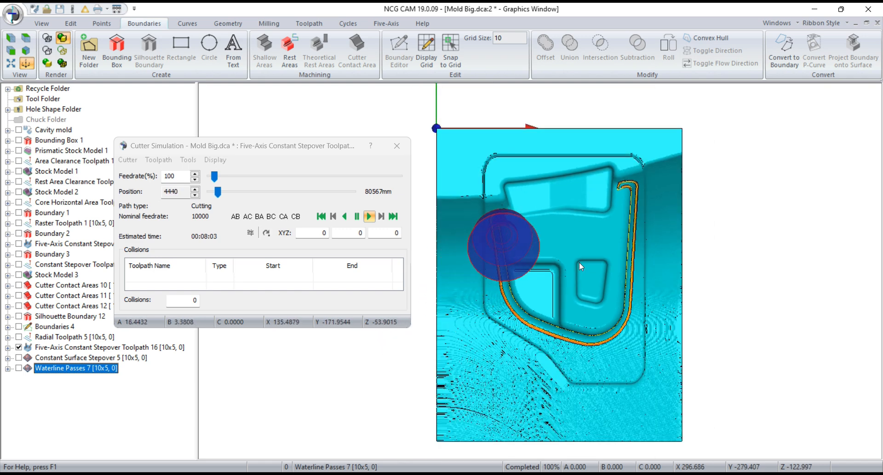
middle_drag(578, 233, 514, 250)
scroll(495, 214, up, 4)
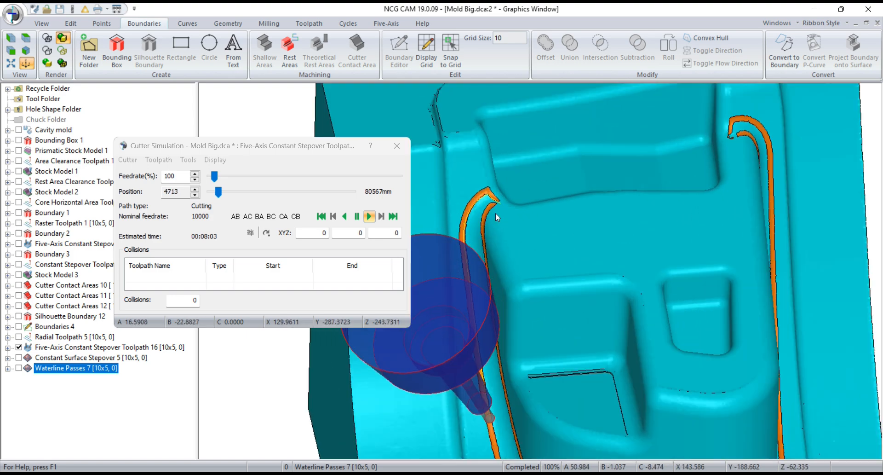
scroll(489, 206, down, 5)
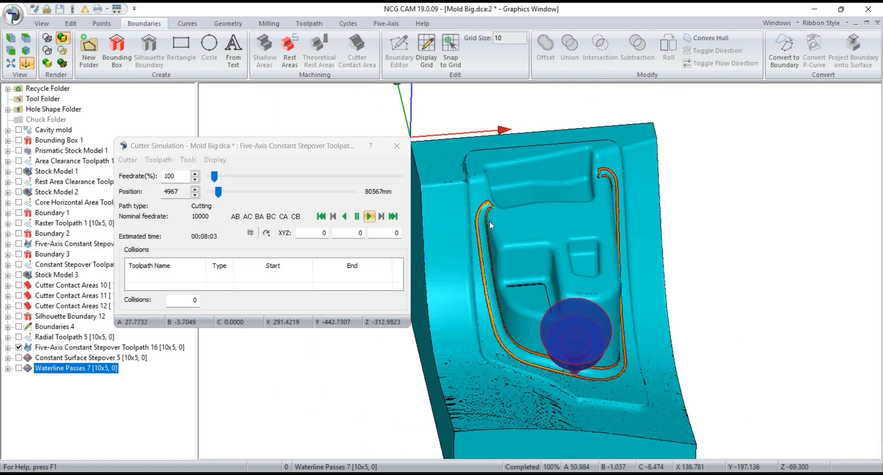
click(394, 145)
Show the cavity mold, hide Five-Axis Constant Stepover Toolpath 16 and display Radial Toolpath 5
middle_drag(590, 392, 639, 388)
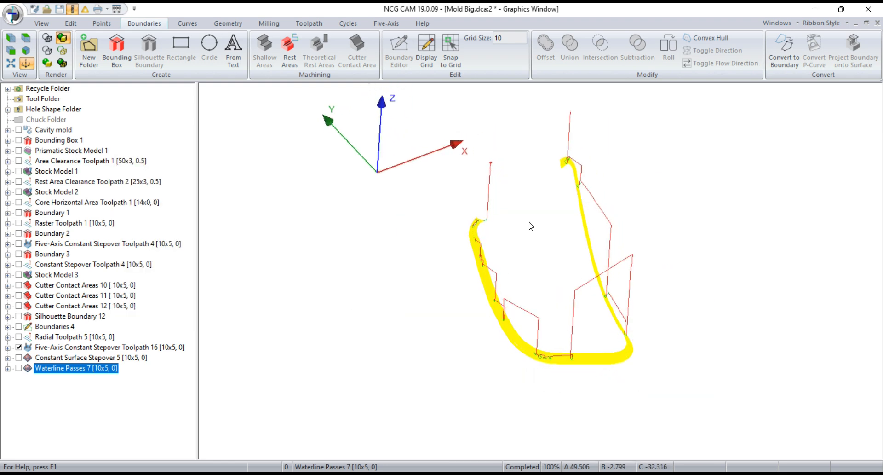
middle_drag(529, 223, 519, 217)
click(26, 132)
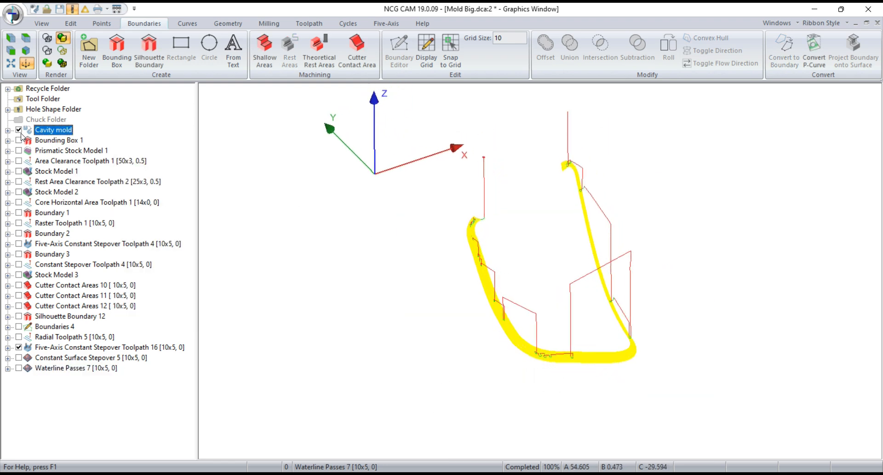
middle_drag(467, 261, 454, 266)
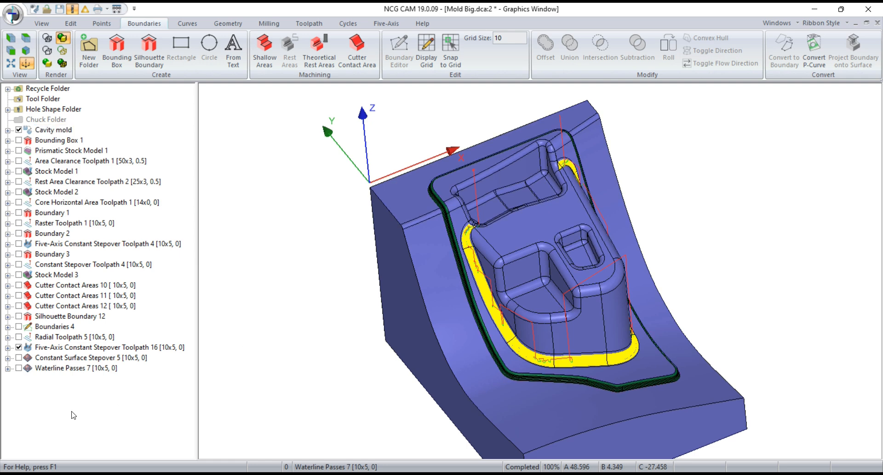
click(19, 347)
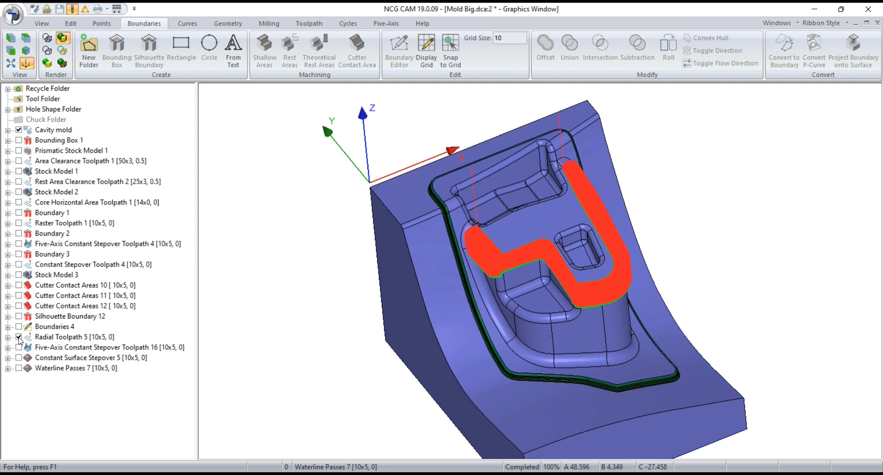
Hide Radial Toolpath 5 and display Constant Surface Stepover 5 around the core's base
click(19, 337)
click(35, 349)
click(35, 358)
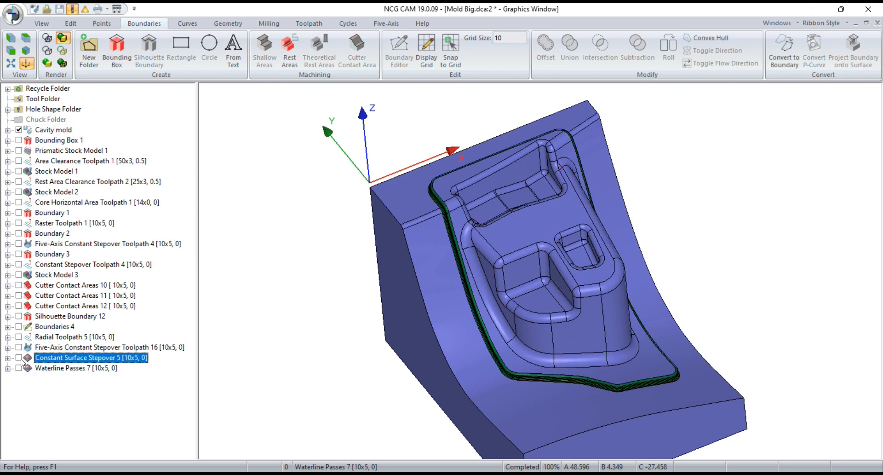
click(19, 358)
middle_drag(530, 351, 546, 350)
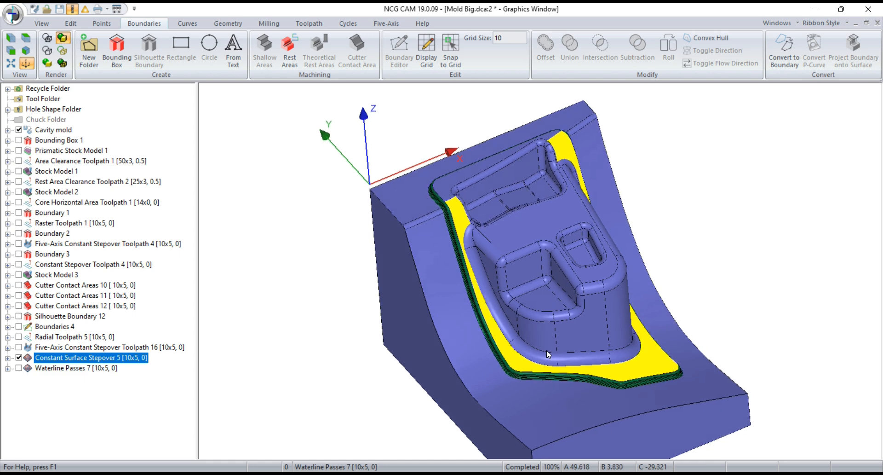
Link Constant Surface Stepover 5 into a toolpath with safe Z 100, passes ordered from the first pass, and vertical lead in and out of 6
right_click(119, 110)
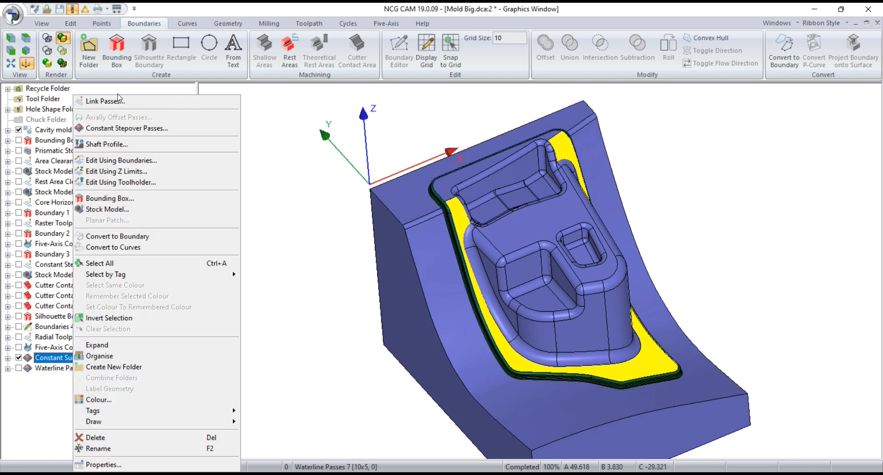
click(119, 100)
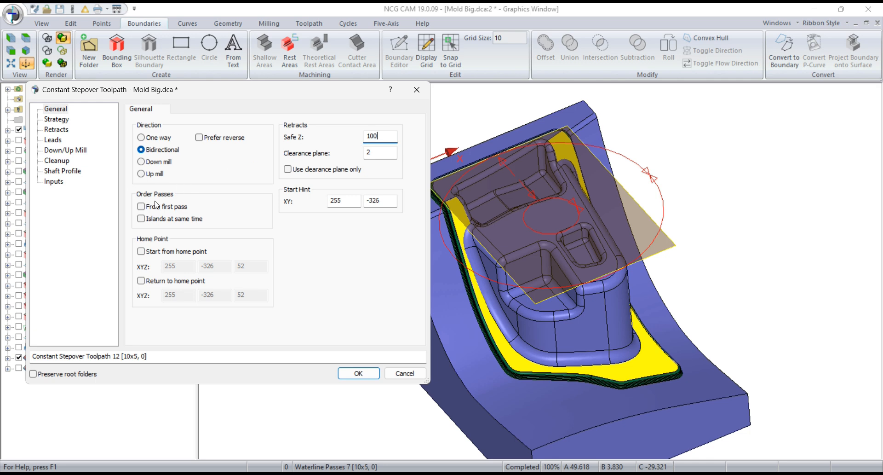
click(141, 206)
click(56, 129)
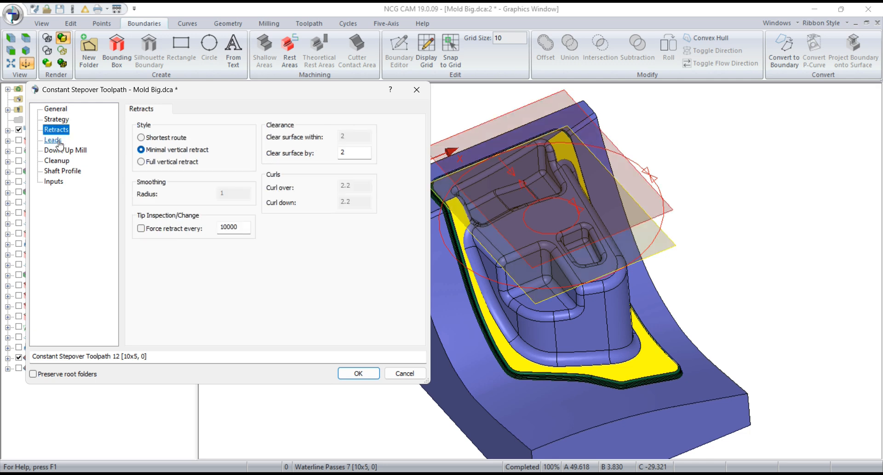
click(53, 140)
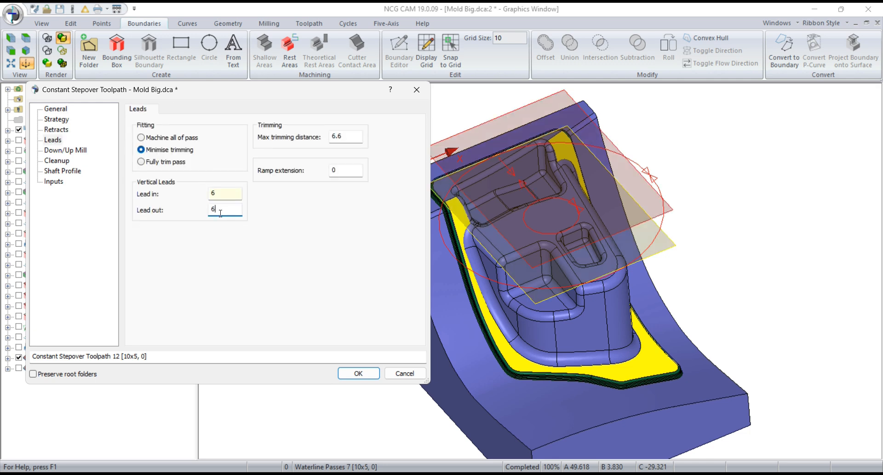
click(359, 373)
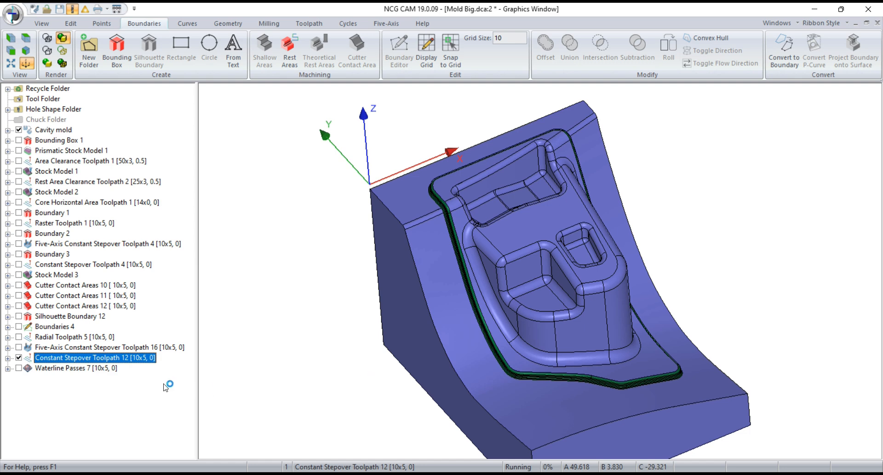
Examine the link moves between the passes of Constant Stepover Toolpath 12 around the core's base
click(74, 368)
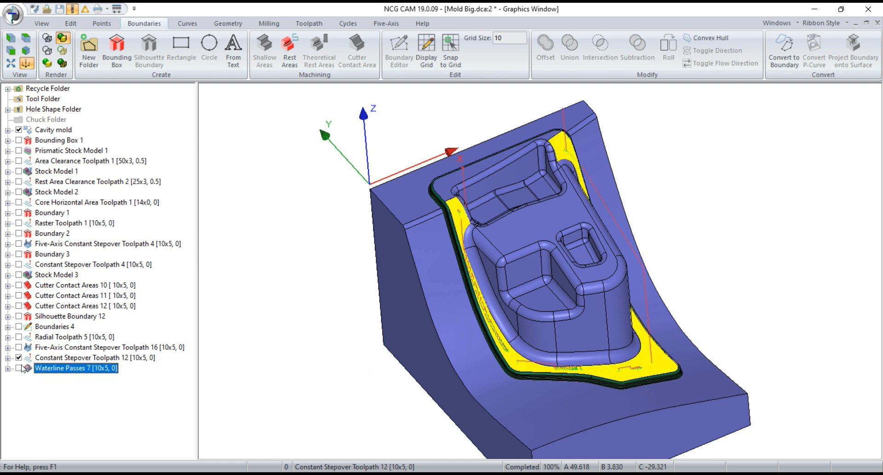
click(45, 358)
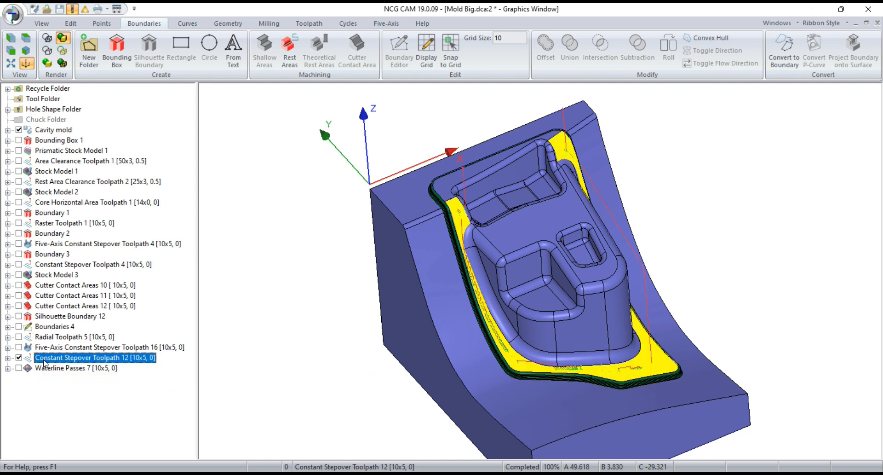
scroll(619, 348, up, 8)
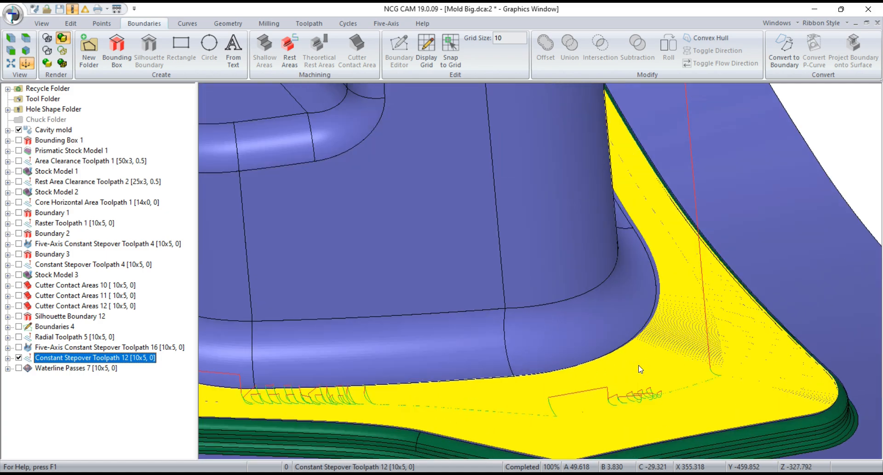
scroll(626, 338, down, 10)
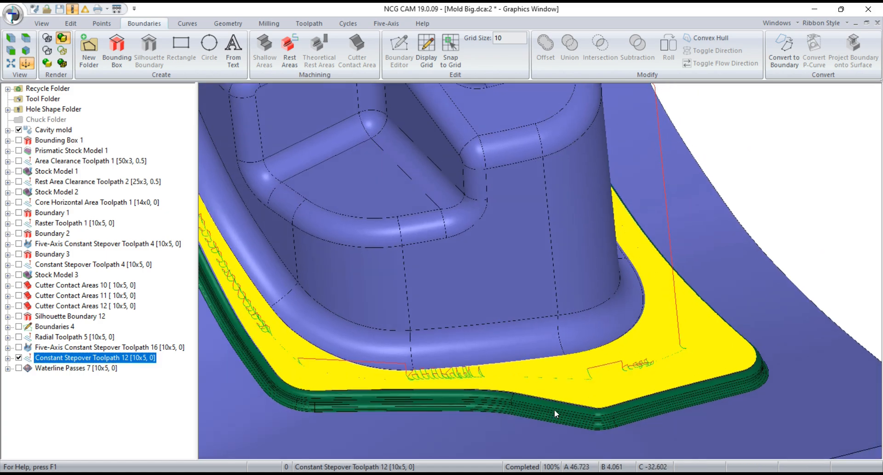
scroll(481, 322, up, 10)
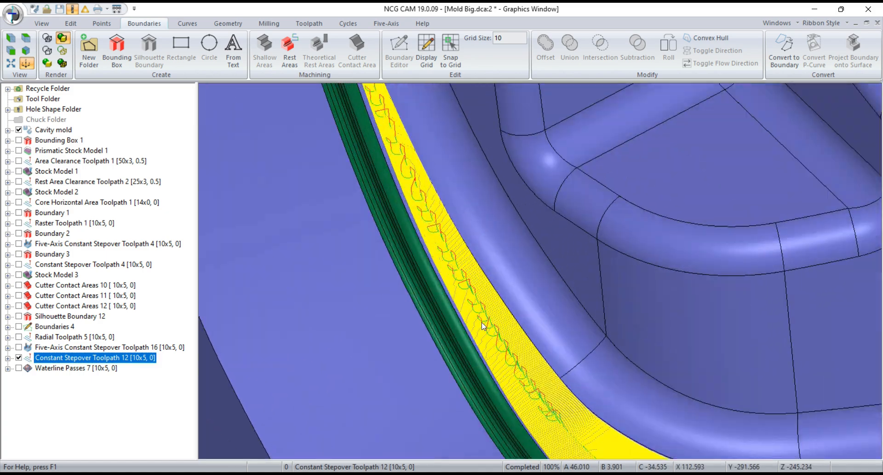
scroll(489, 317, down, 10)
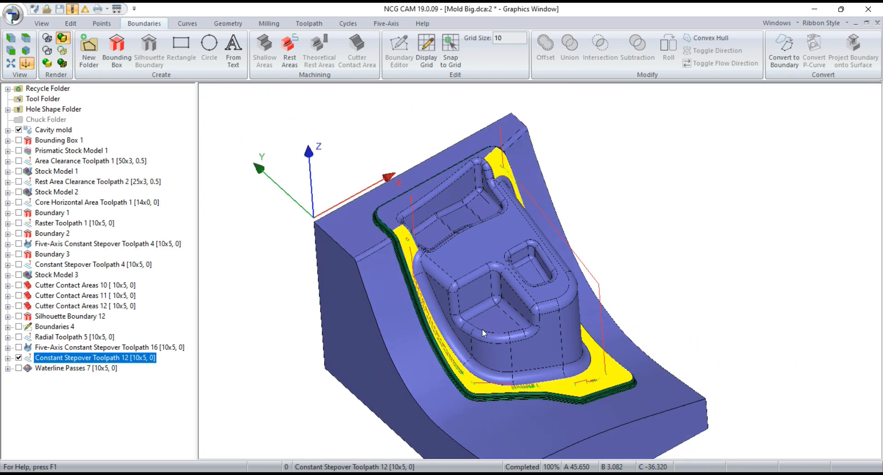
middle_drag(482, 328, 405, 339)
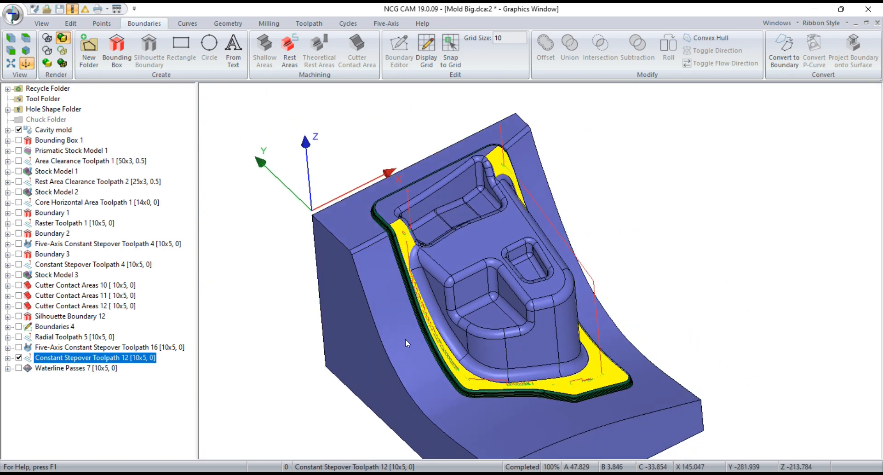
Re-run Constant Stepover Toolpath 12 with stay on surface within 5, for the selected branch and replacing the root folders
right_click(77, 364)
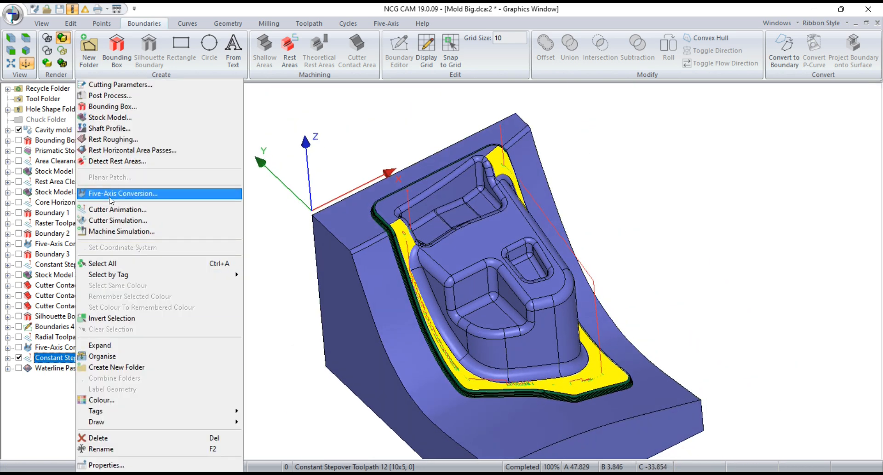
click(107, 465)
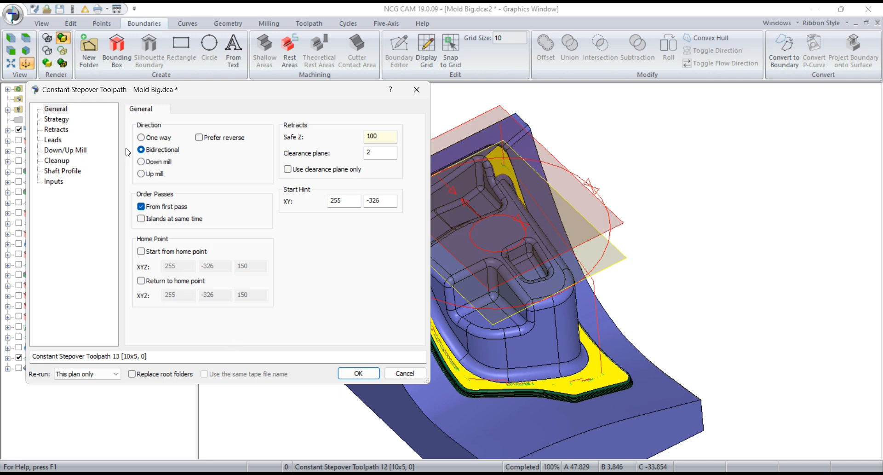
click(56, 119)
double_click(274, 138)
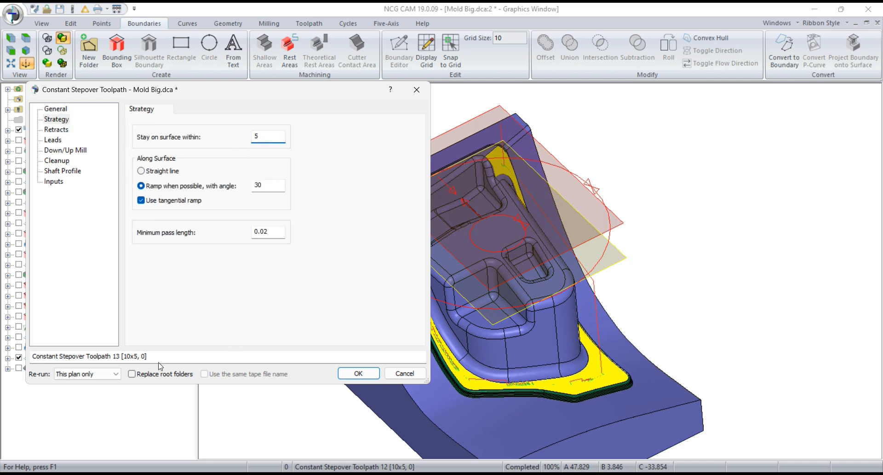
click(115, 373)
click(97, 396)
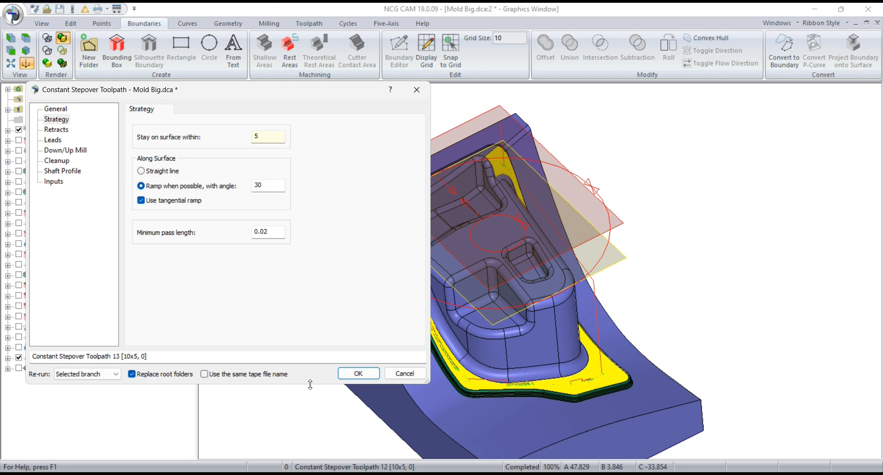
click(358, 374)
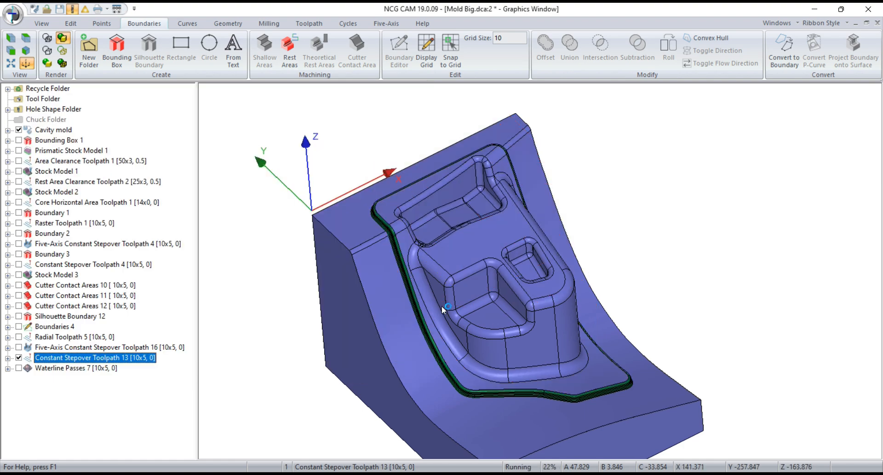
Examine the on-surface links of Constant Stepover Toolpath 13 along the flange's side, front corner and upper end
scroll(442, 353, up, 5)
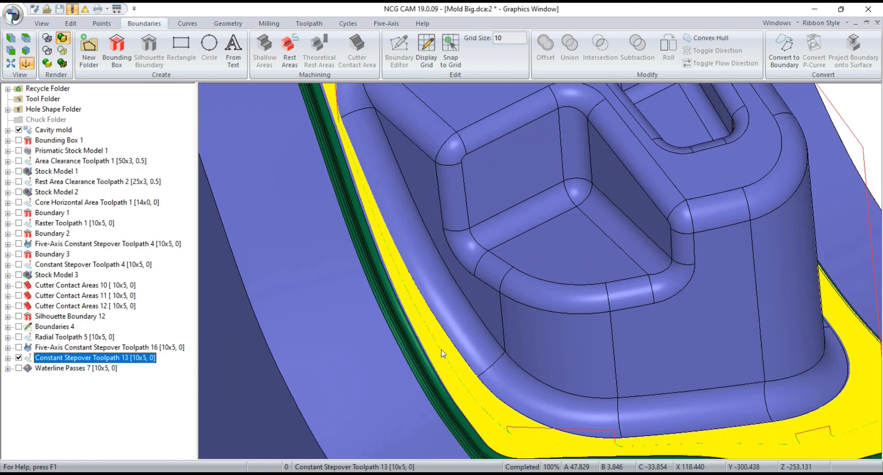
scroll(411, 280, up, 6)
scroll(399, 283, down, 6)
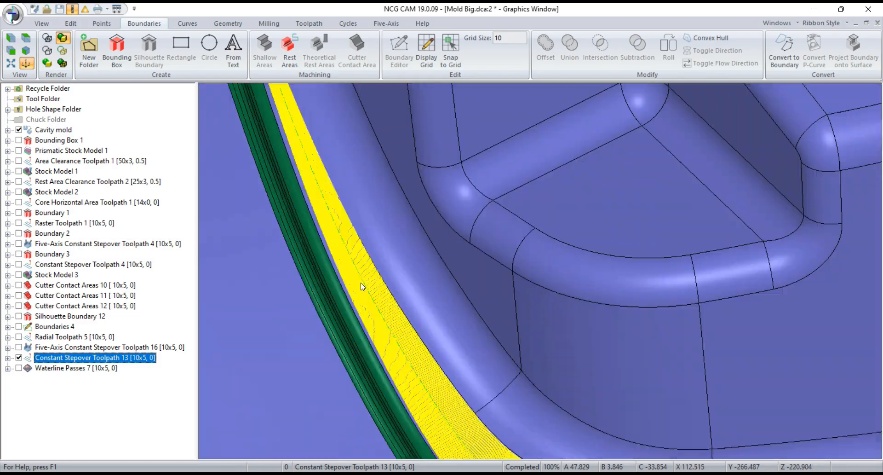
scroll(362, 285, down, 6)
middle_drag(562, 382, 501, 343)
scroll(507, 350, up, 5)
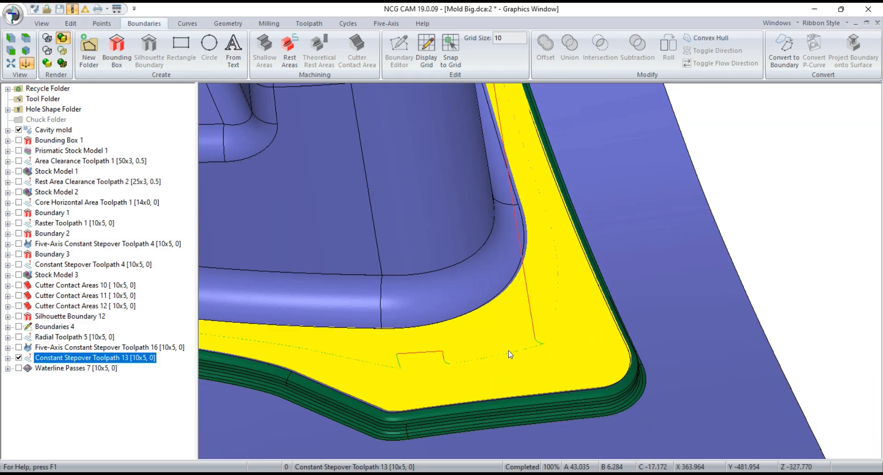
scroll(510, 354, up, 8)
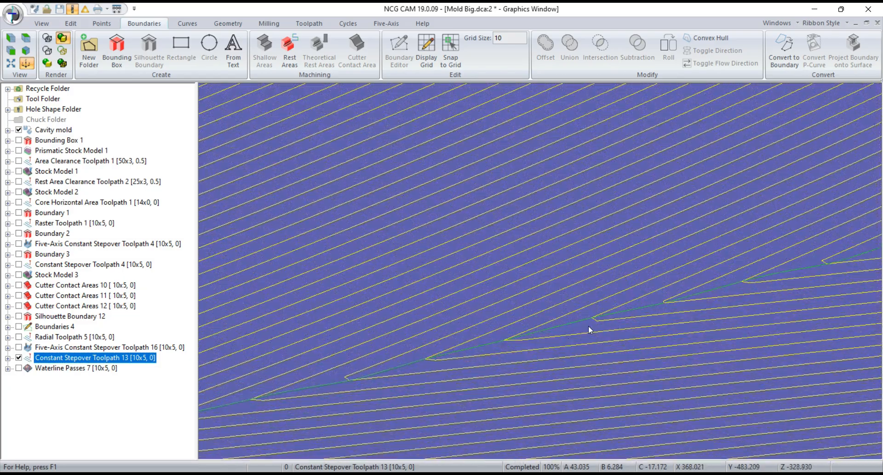
scroll(589, 334, down, 8)
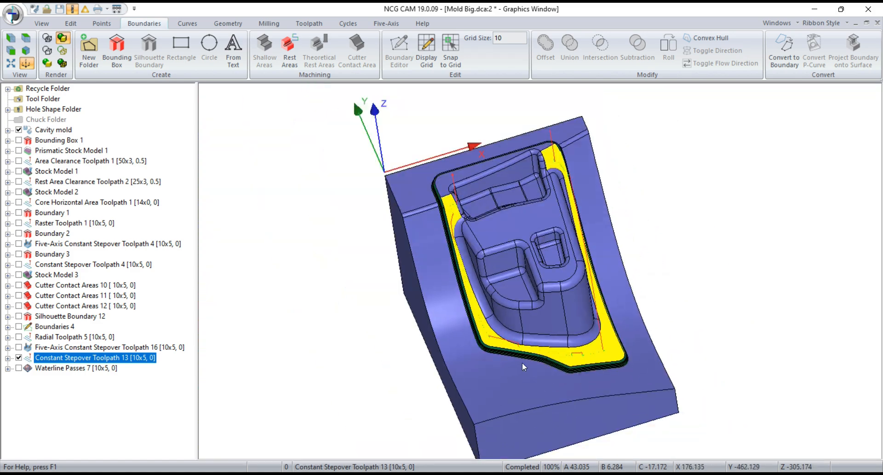
middle_drag(523, 366, 550, 228)
scroll(438, 247, up, 6)
scroll(441, 244, up, 4)
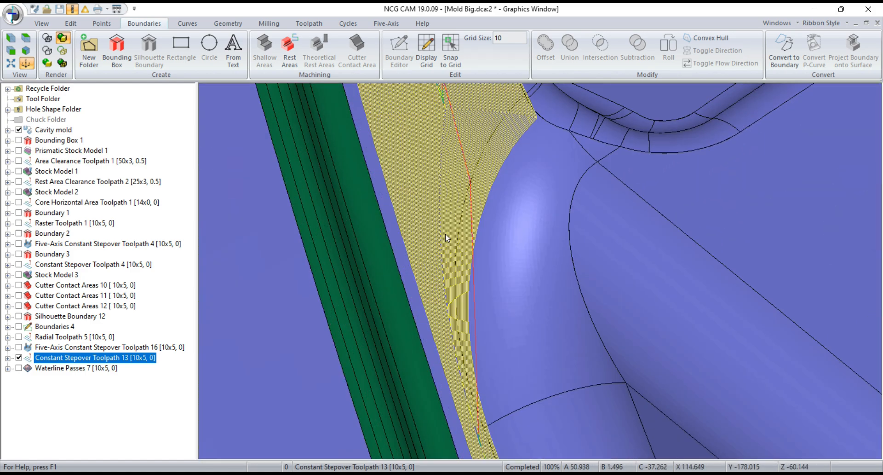
scroll(449, 239, down, 3)
middle_drag(592, 338, 491, 336)
scroll(463, 281, down, 4)
middle_drag(463, 281, 524, 338)
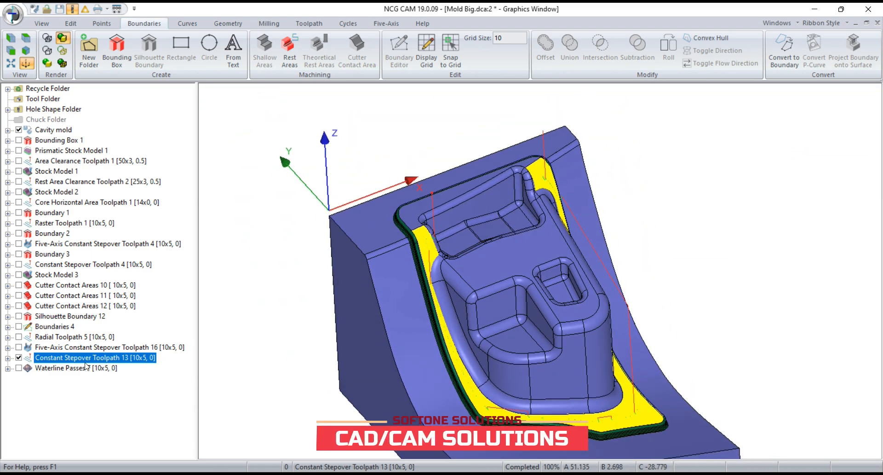
Convert Constant Stepover Toolpath 13 to five-axis using a recent tool, side tilt angle 1, shank clearance 1.5, holder clearance 5, tilt gouge avoidance and smoothing
right_click(84, 152)
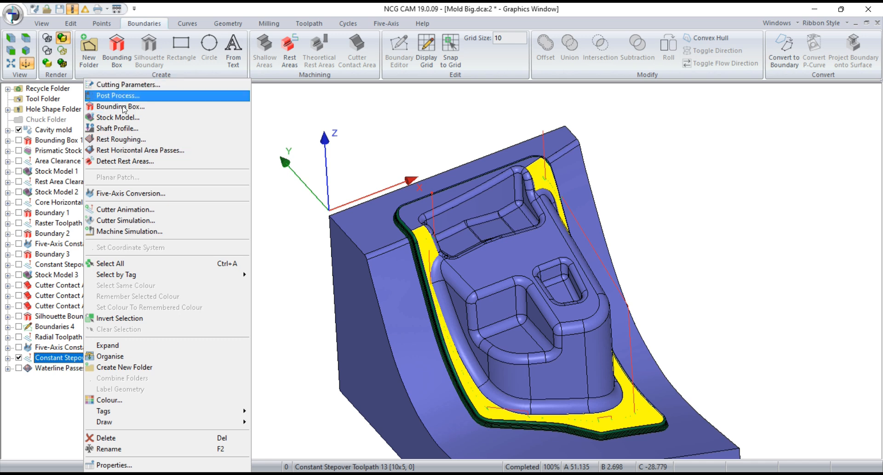
click(117, 193)
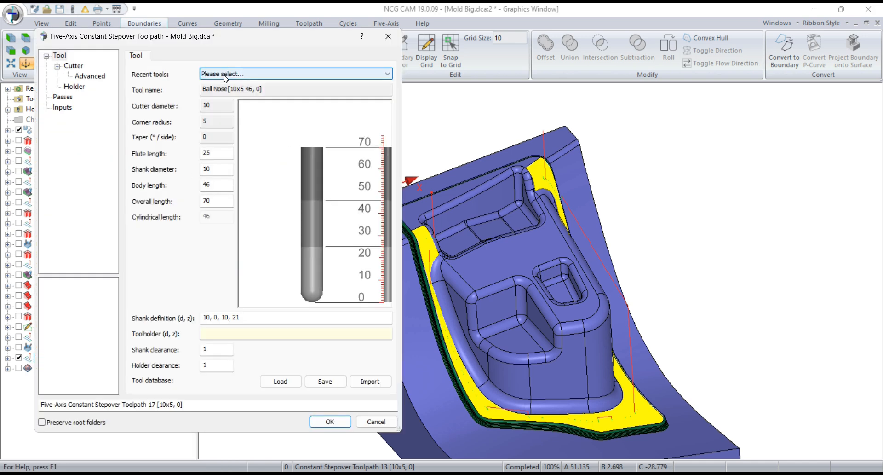
click(230, 74)
click(258, 90)
click(71, 99)
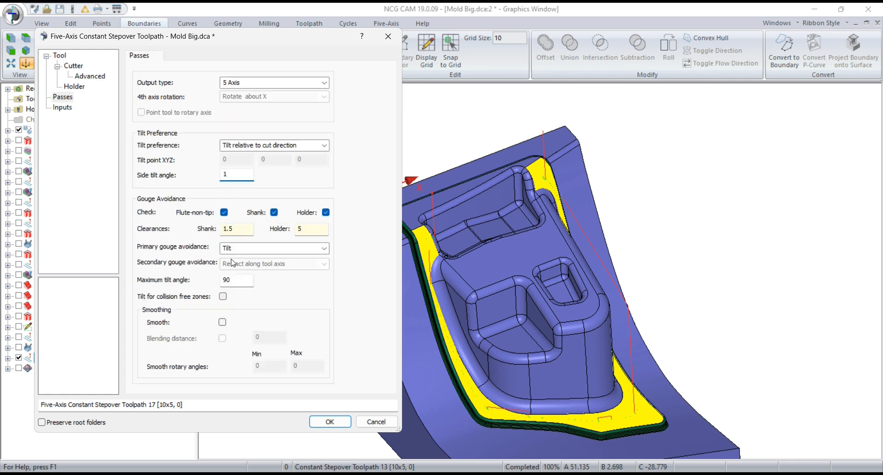
click(222, 322)
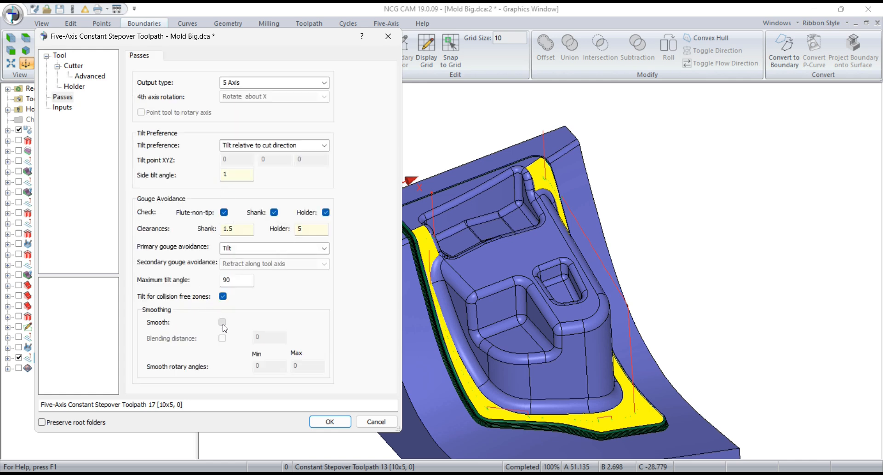
click(222, 296)
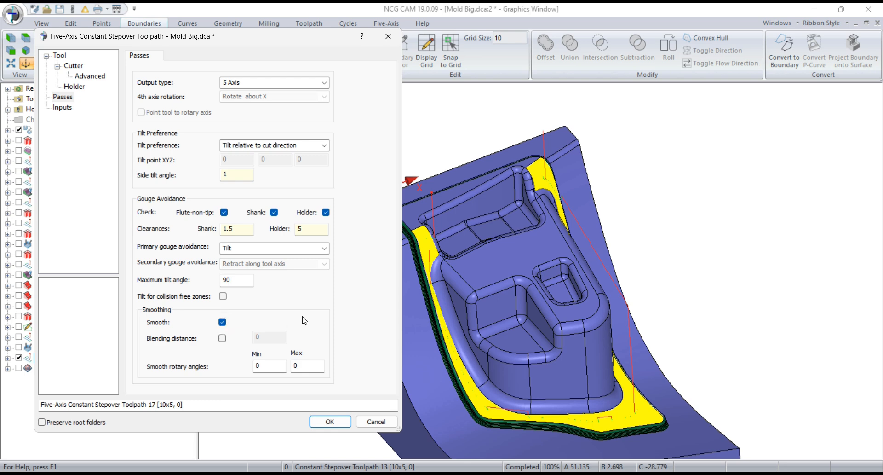
click(343, 418)
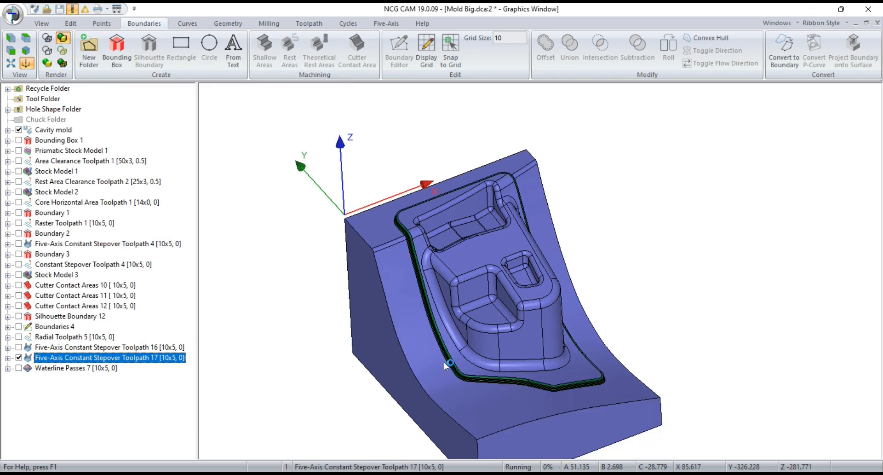
Hide Five-Axis Constant Stepover Toolpath 17, then display and select Waterline Passes 7 in the front pocket
scroll(426, 342, up, 1)
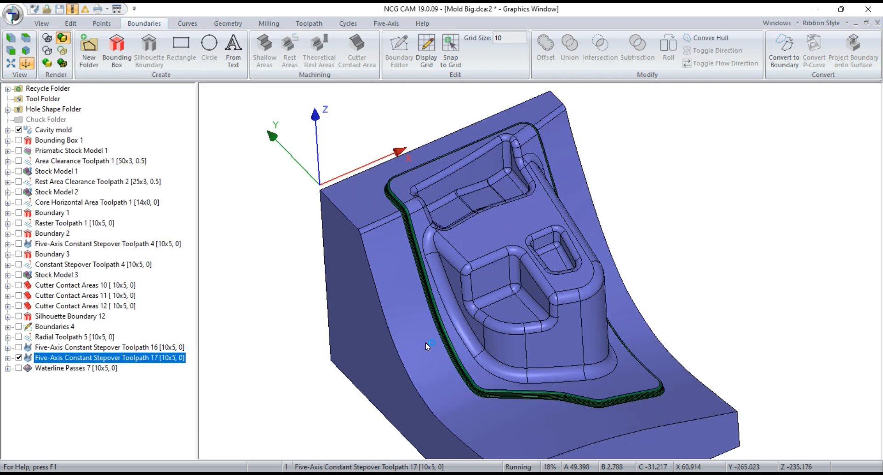
scroll(426, 341, down, 1)
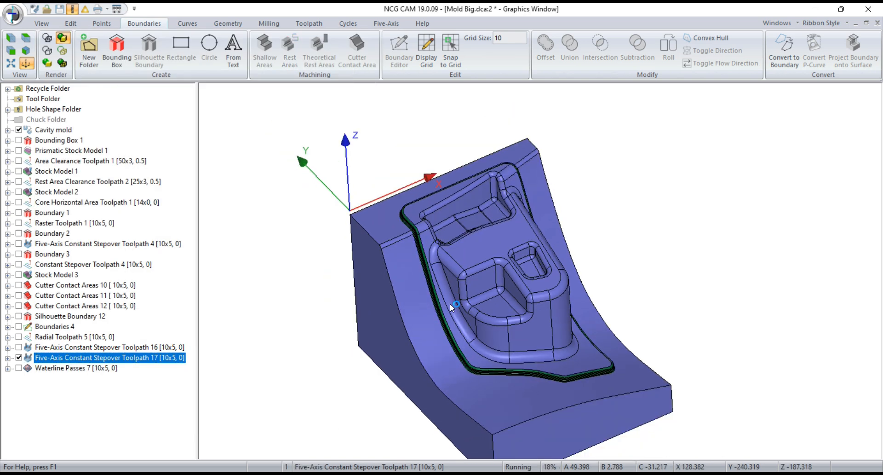
click(19, 358)
click(19, 368)
click(46, 368)
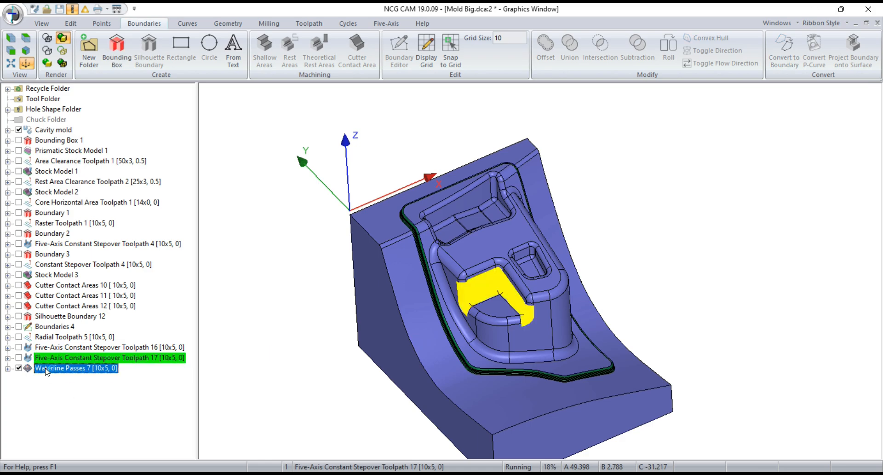
Examine Waterline Passes 7 around the front pocket's wall ends, corners and lower fillets
scroll(488, 296, up, 5)
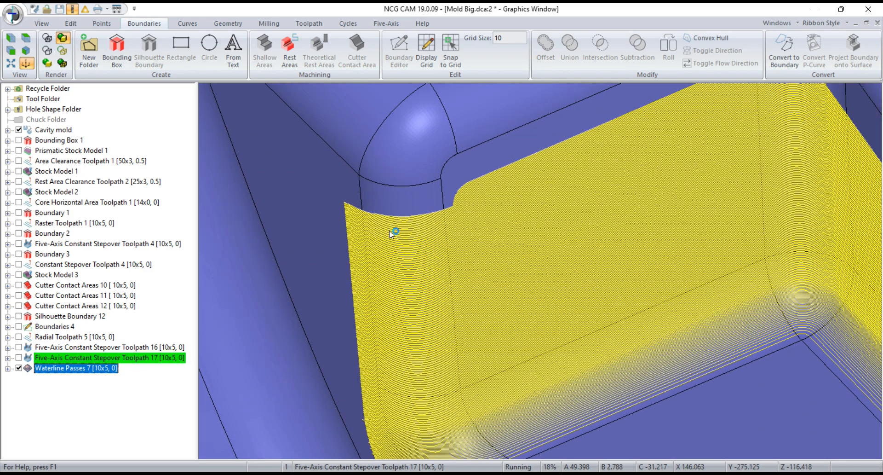
scroll(429, 208, up, 3)
scroll(360, 213, down, 5)
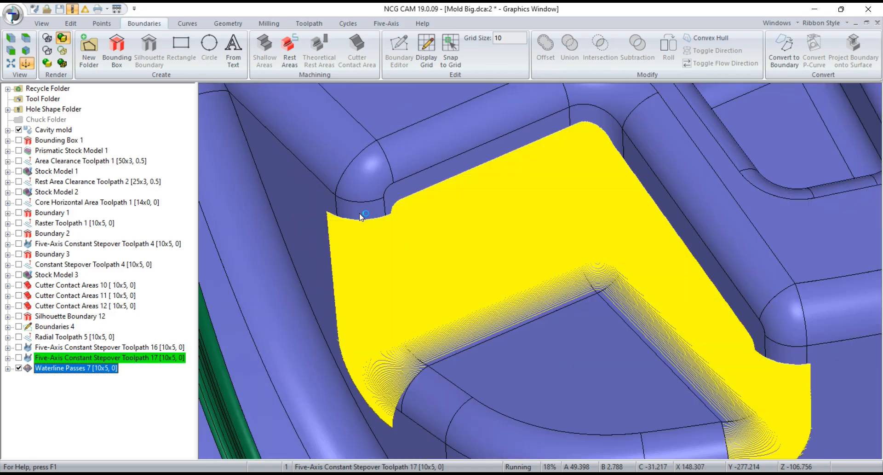
scroll(359, 213, down, 3)
scroll(623, 354, up, 6)
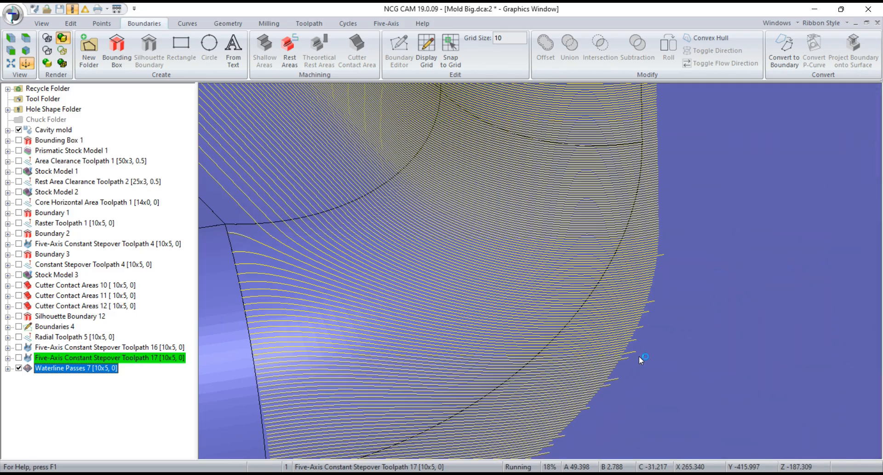
scroll(639, 355, up, 2)
scroll(636, 317, down, 8)
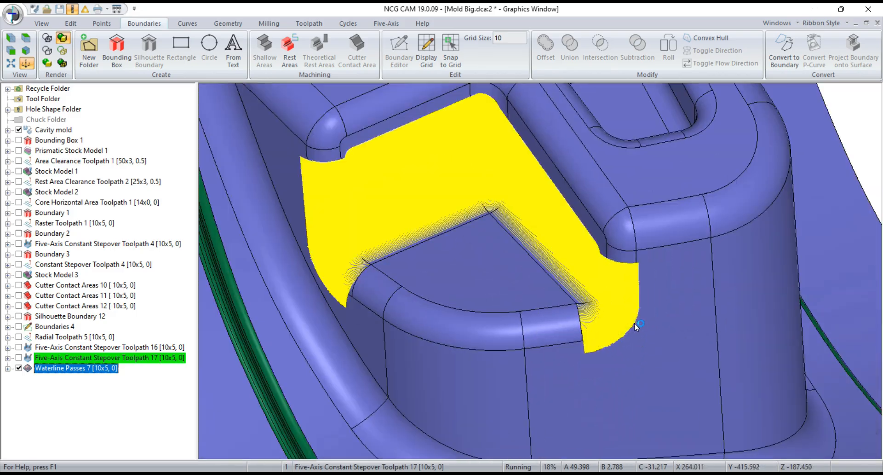
scroll(419, 244, up, 5)
scroll(400, 281, down, 5)
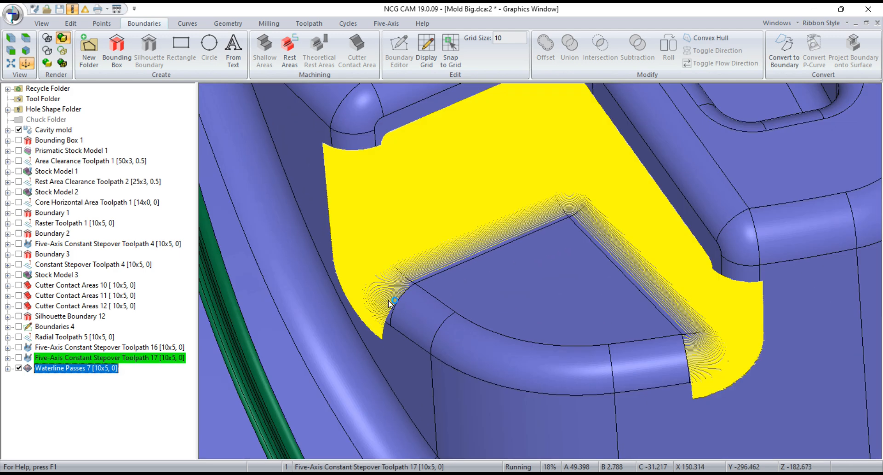
scroll(492, 344, down, 5)
Start linking Waterline Passes 7 with bidirectional milling of open passes on, climb milling off and safe Z 100
click(67, 382)
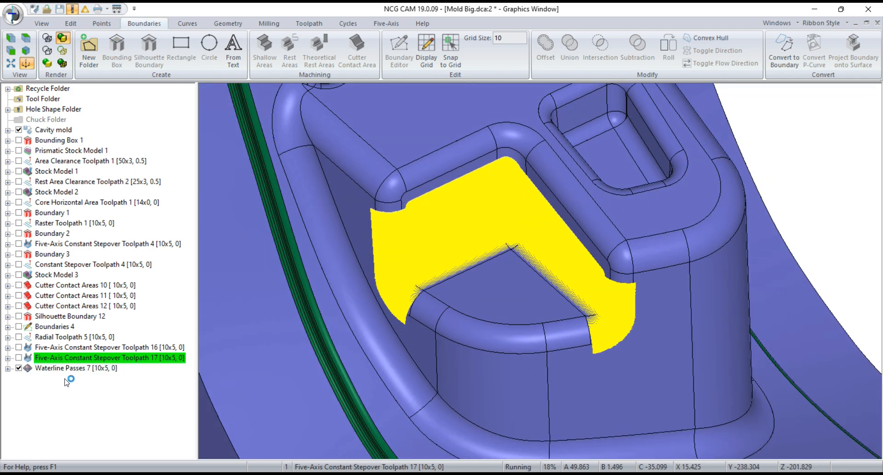
click(69, 368)
right_click(61, 368)
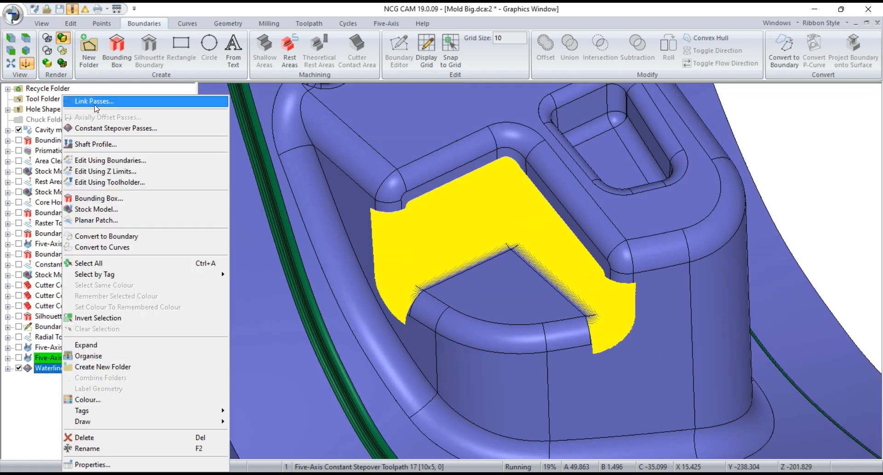
click(83, 98)
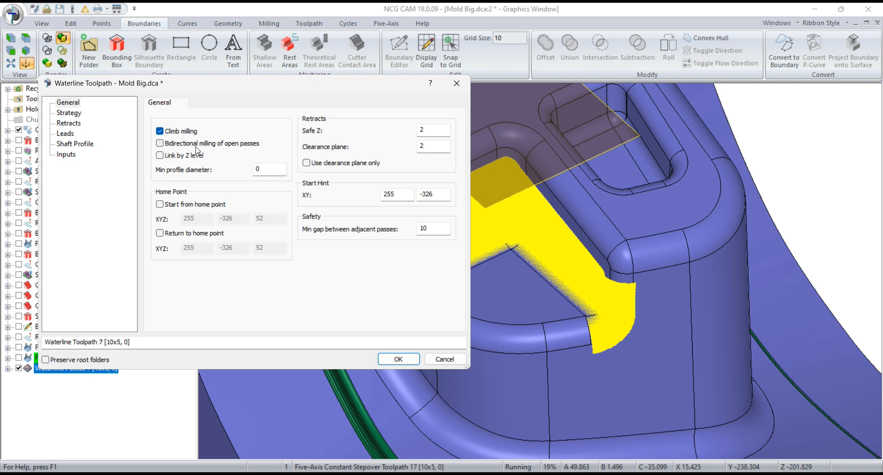
click(160, 143)
click(160, 131)
double_click(422, 130)
text(100)
Review the linking strategy, set the linear lead-in extension to 2 and generate the waterline toolpath
click(69, 113)
click(69, 123)
click(72, 113)
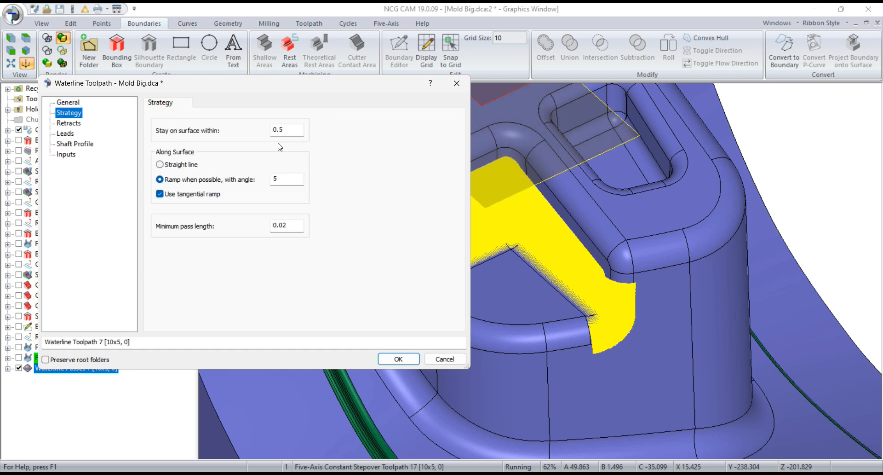
click(69, 124)
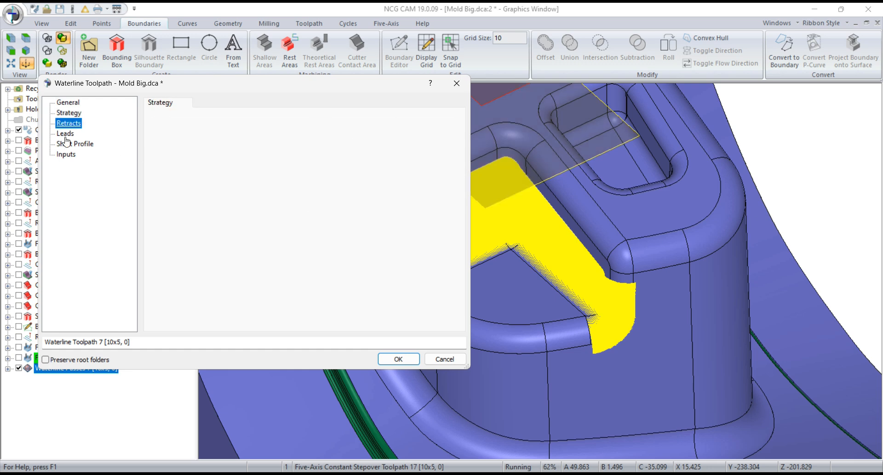
click(64, 133)
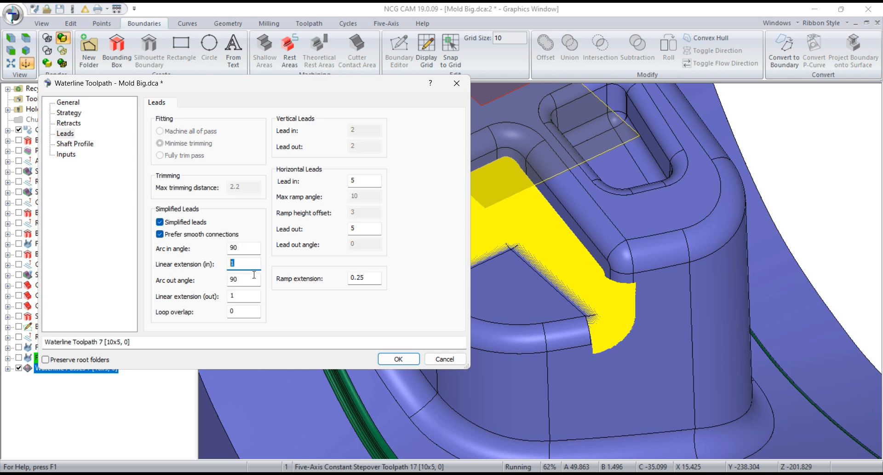
text(2)
click(254, 274)
click(390, 365)
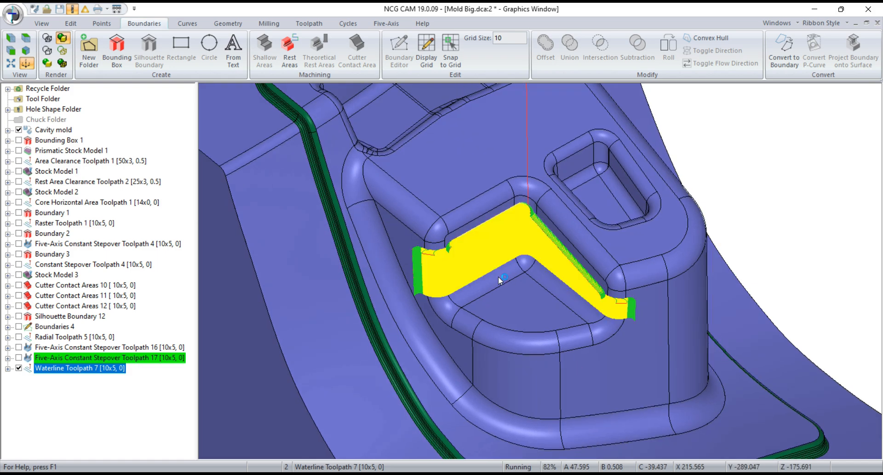
Start a five-axis conversion of Waterline Toolpath 7 using the recent 10x5 LS Ball Nose tool with 10dia LS Holder
scroll(498, 276, up, 3)
scroll(498, 277, down, 3)
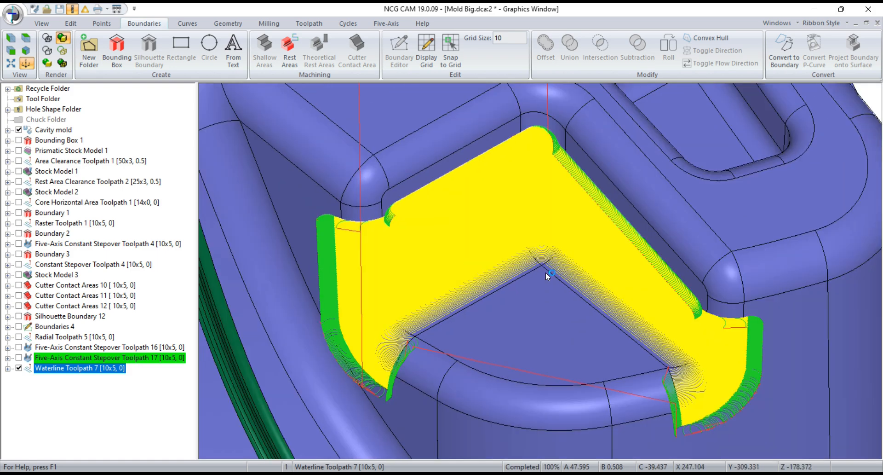
scroll(693, 298, up, 3)
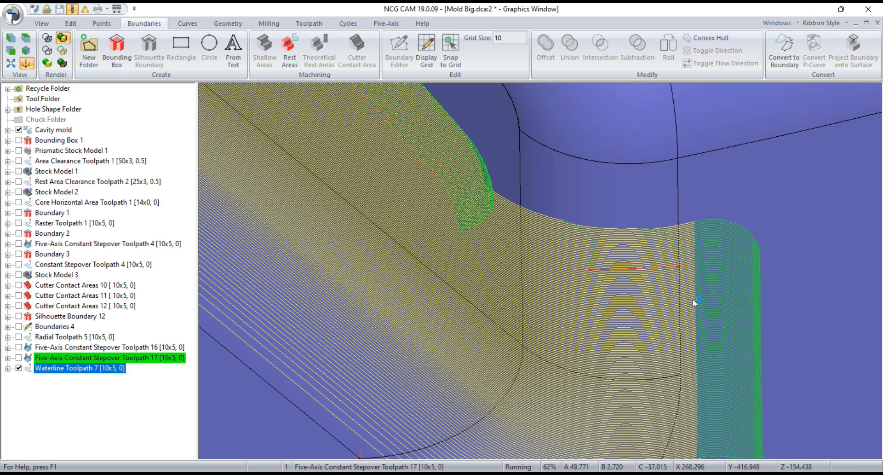
scroll(592, 337, down, 2)
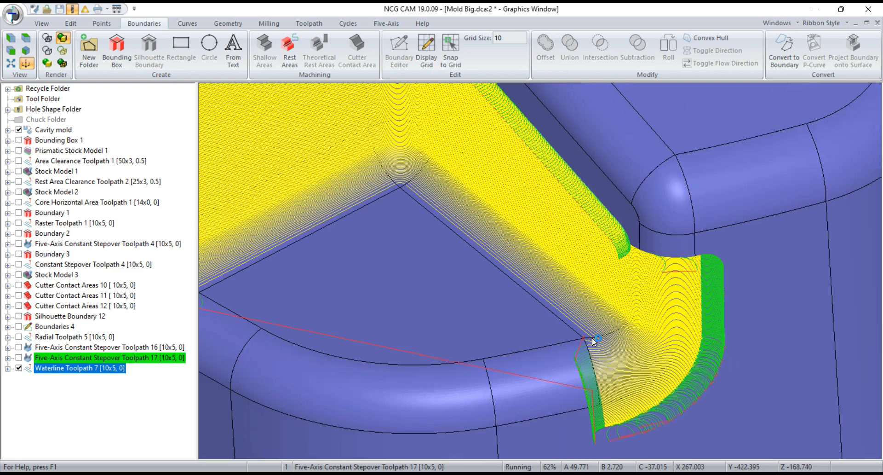
scroll(595, 337, down, 5)
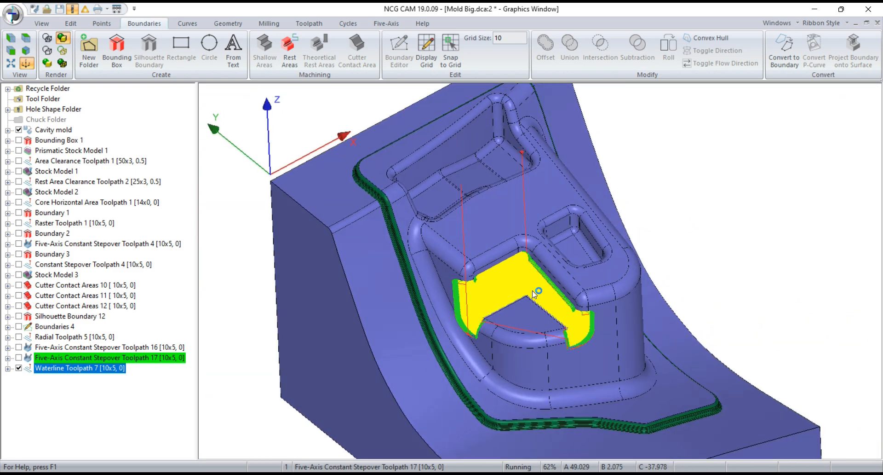
click(31, 399)
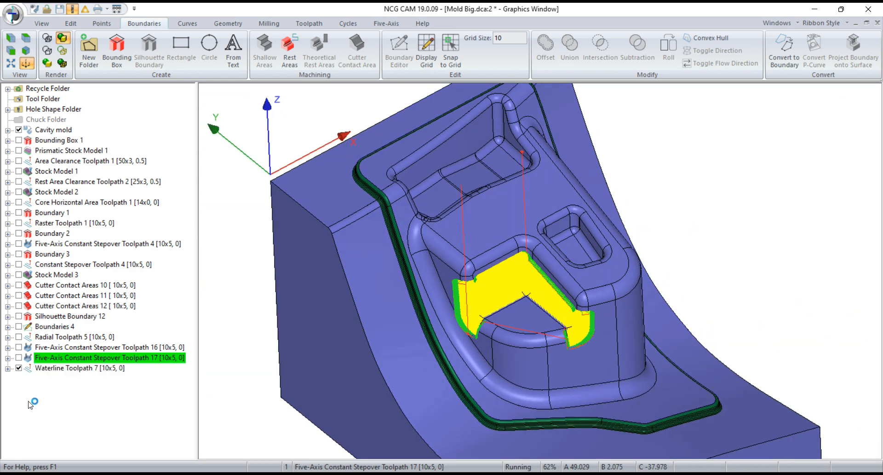
click(55, 370)
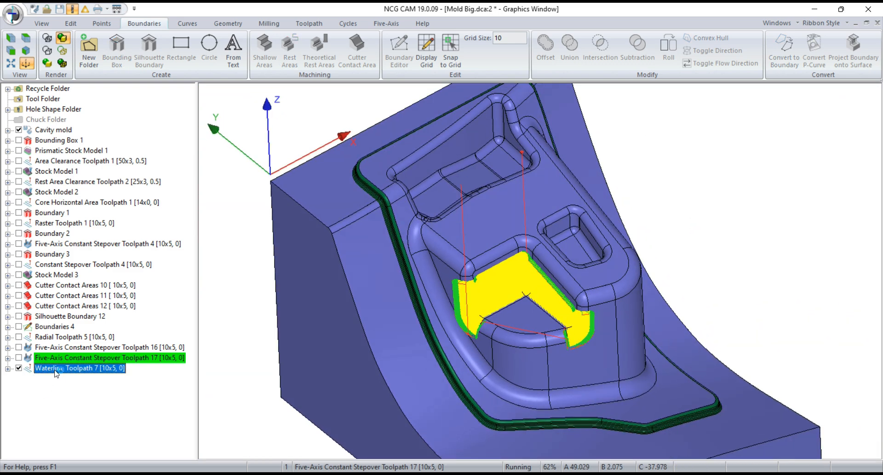
right_click(97, 161)
click(96, 196)
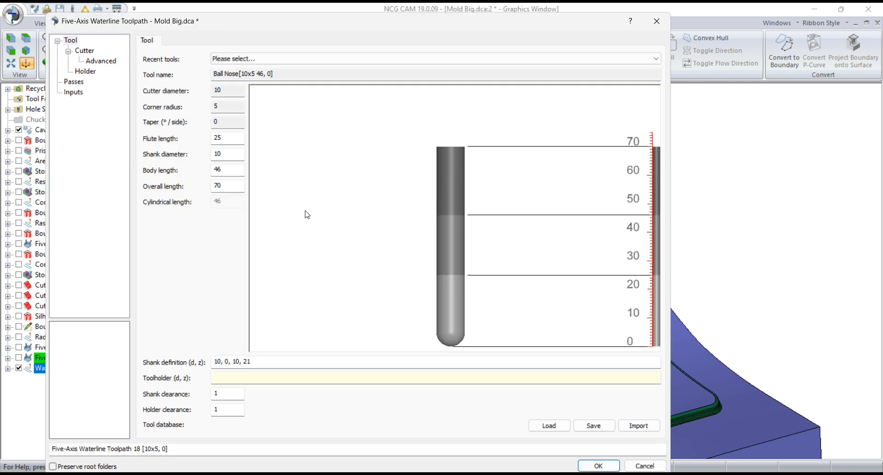
click(226, 59)
click(227, 77)
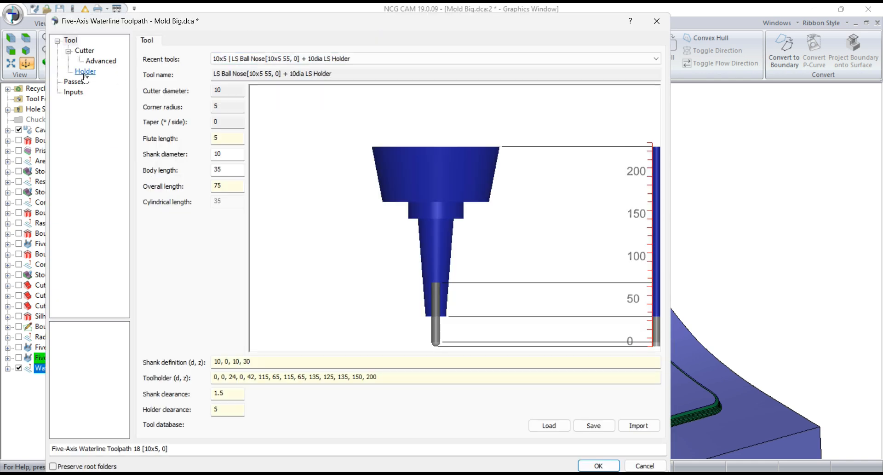
Set side tilt angle 1, holder clearance 3, tilting for collision free zones and smoothing, and generate the five-axis waterline toolpath
click(73, 81)
drag(241, 161, 225, 164)
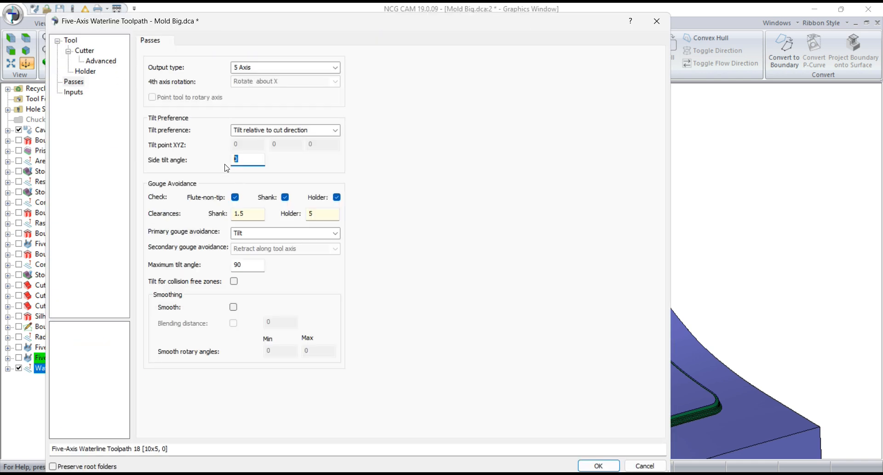
click(234, 281)
click(233, 307)
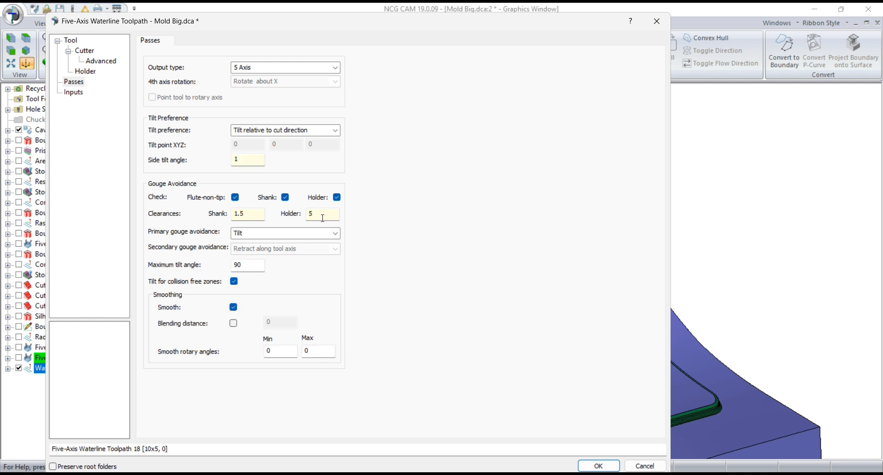
drag(322, 217, 314, 216)
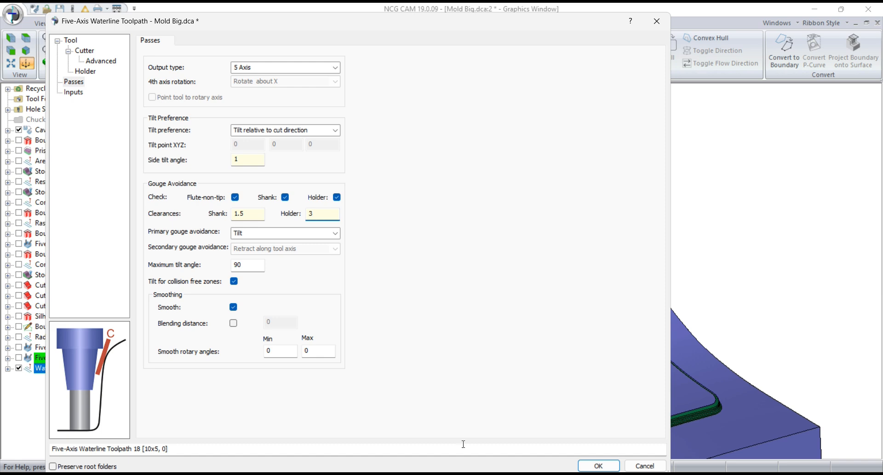
key(Return)
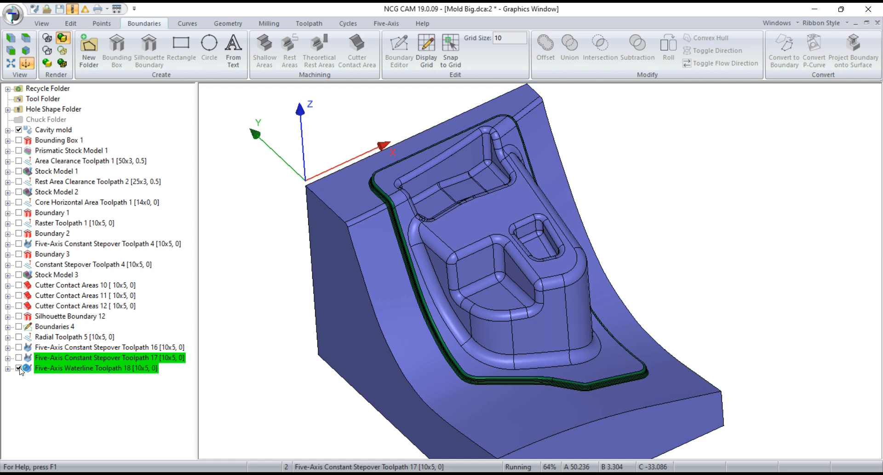
Hide Five-Axis Waterline Toolpath 18 and select the cavity mold's fillet faces along the front pocket's curved outer rim
scroll(493, 305, up, 3)
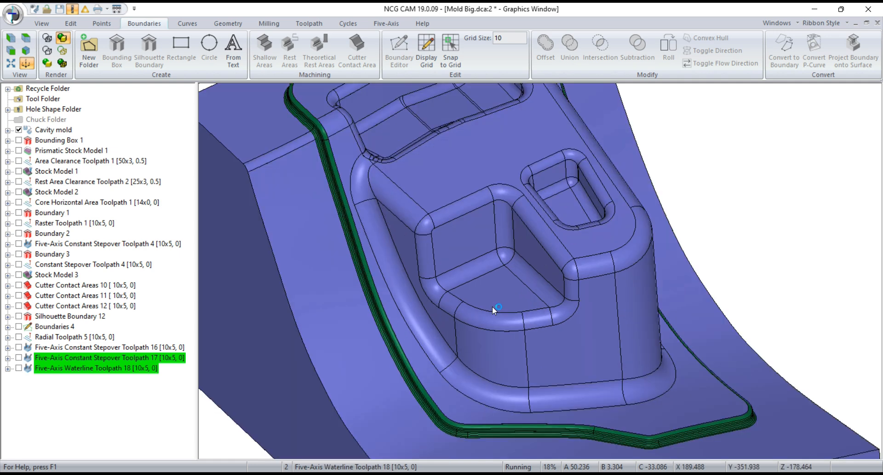
scroll(437, 298, up, 2)
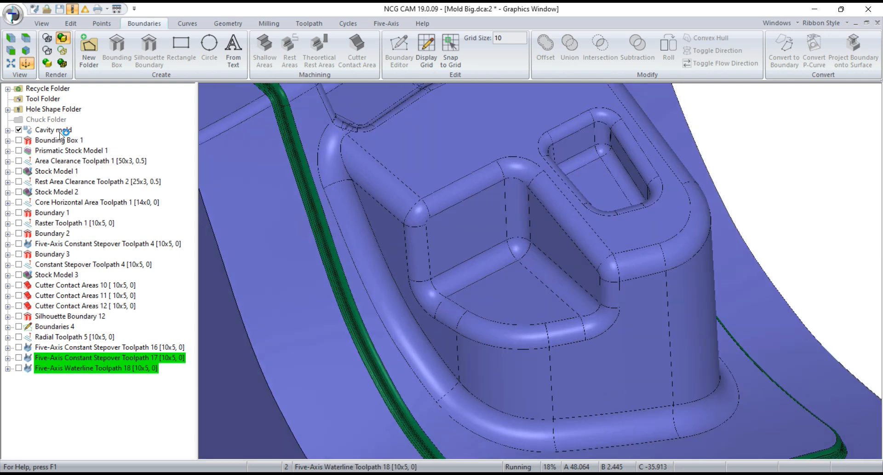
click(61, 131)
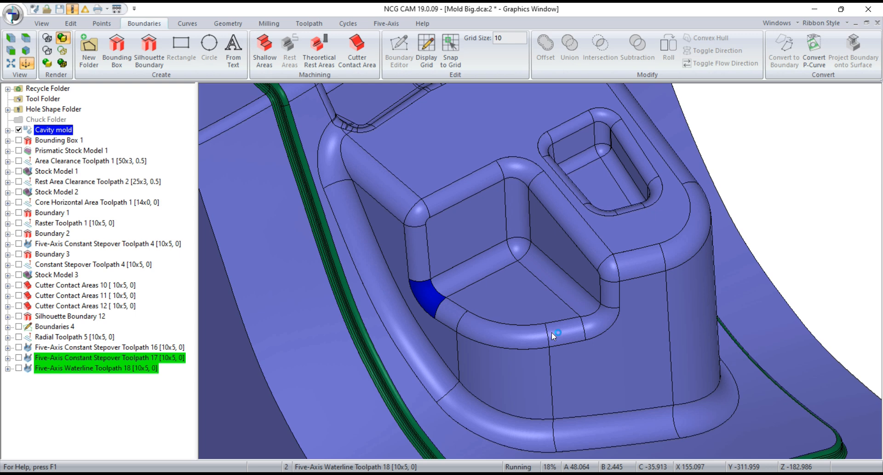
click(551, 332)
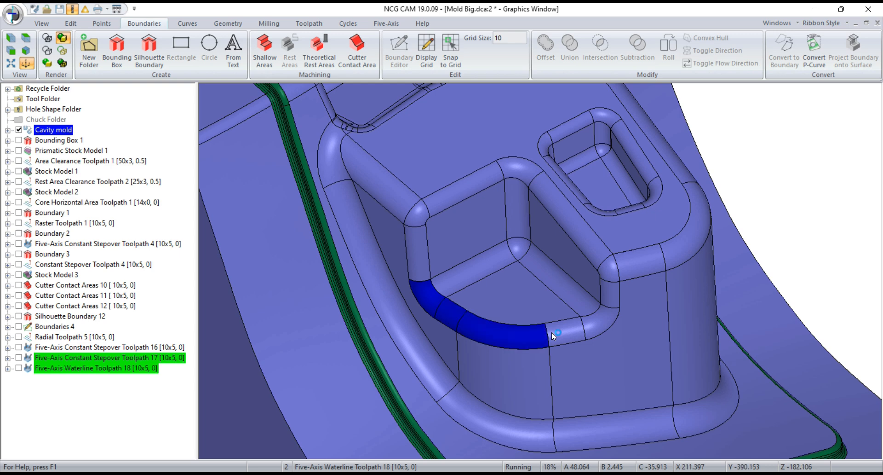
Create cutter contact areas for the selected rim fillets with the recent 10x5 46 ball nose tool and a changed maximum angle
scroll(534, 351, down, 2)
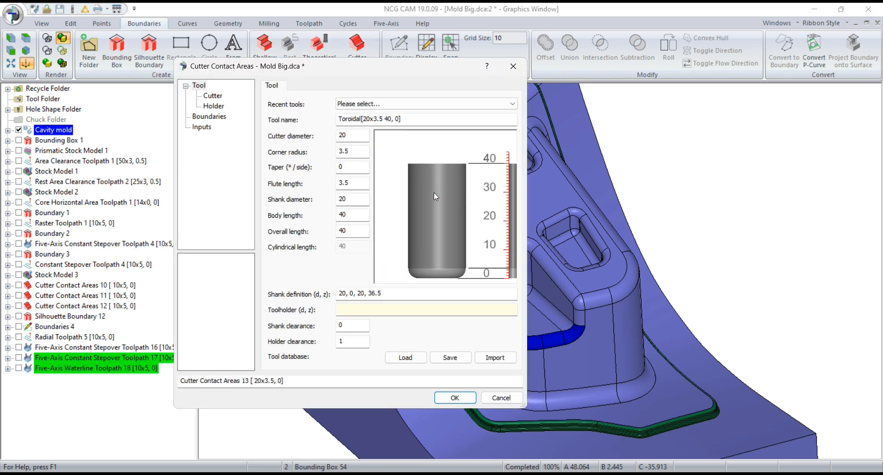
click(375, 103)
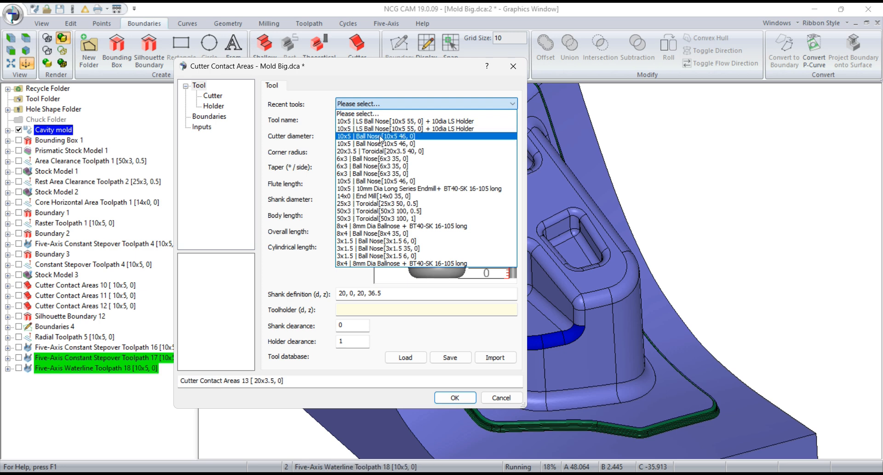
click(380, 135)
click(202, 118)
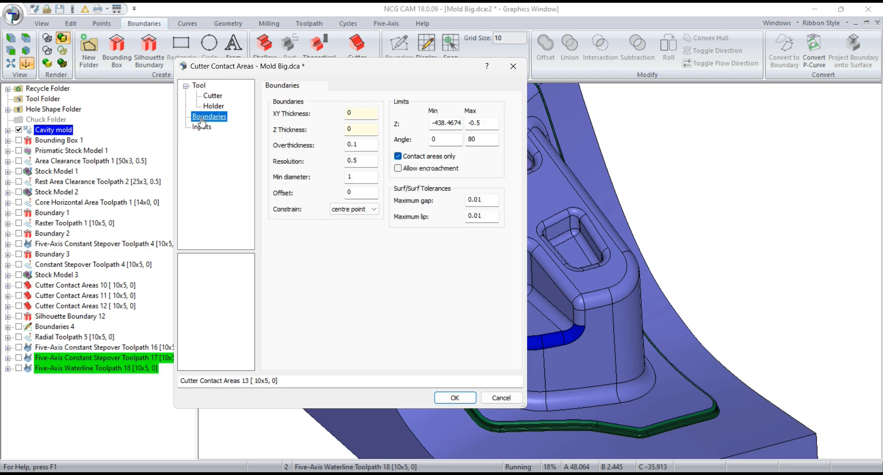
double_click(476, 142)
text(9)
click(466, 398)
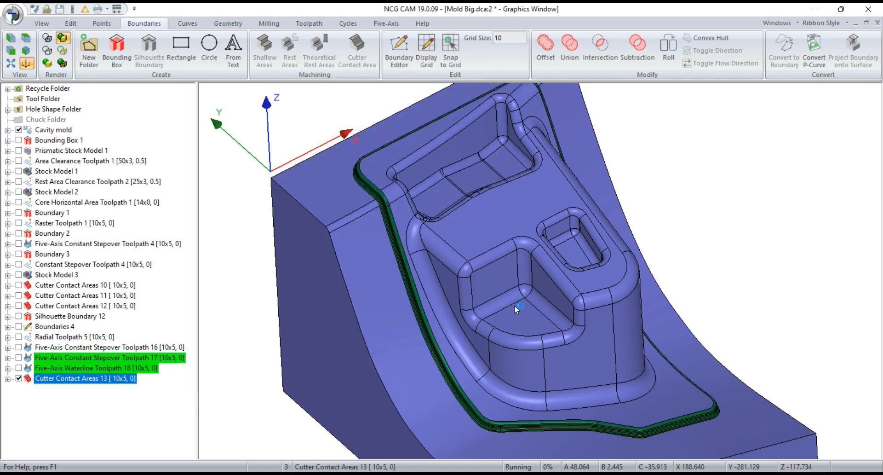
Check the progress of the running toolpath and contact area calculations in the Process Manager
scroll(514, 305, up, 2)
scroll(514, 337, down, 4)
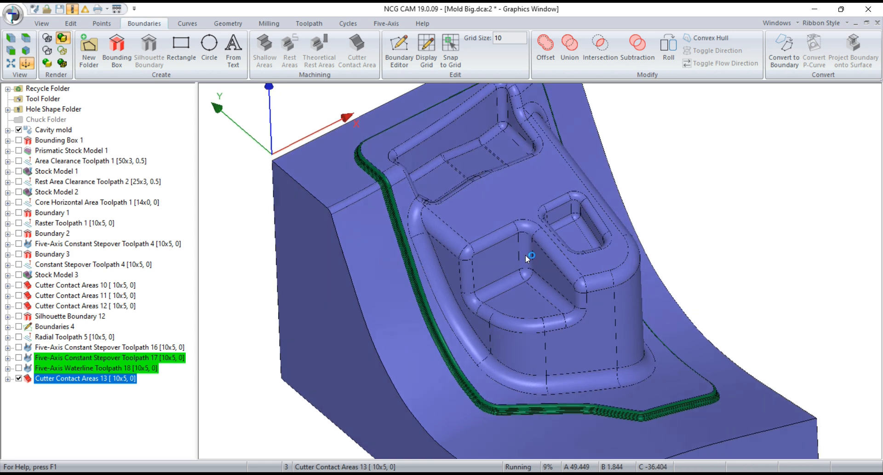
click(116, 11)
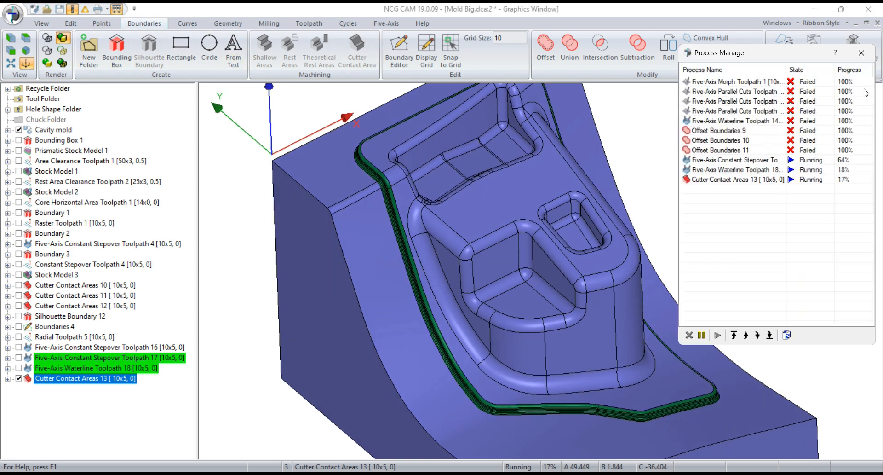
click(861, 52)
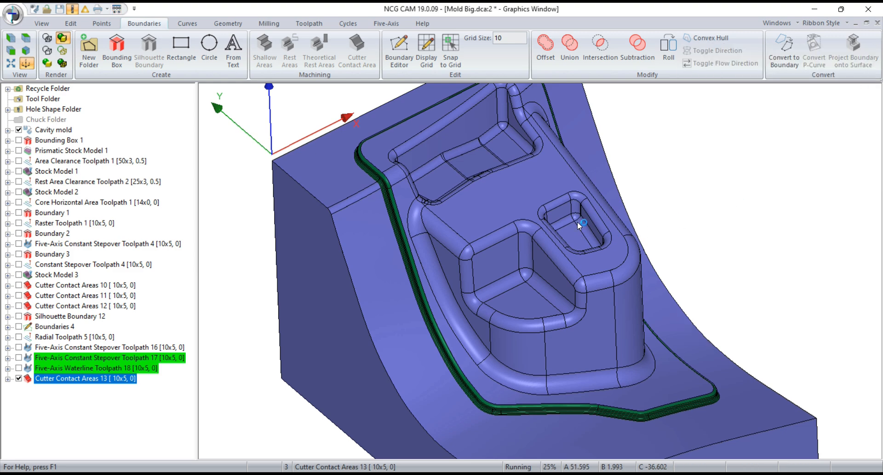
Examine the cavity mold's front pocket and its curved outer rim fillets up close and in the overall view
middle_drag(577, 222, 512, 280)
scroll(515, 306, up, 3)
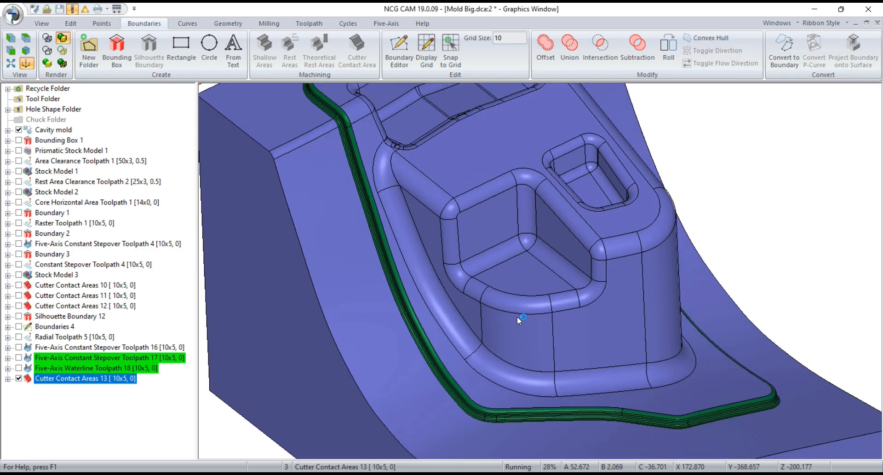
scroll(662, 338, up, 1)
scroll(480, 299, up, 2)
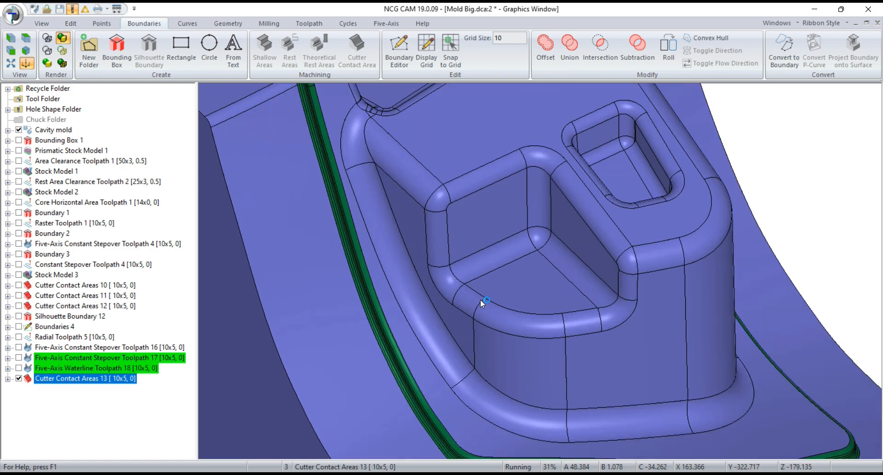
scroll(501, 269, down, 4)
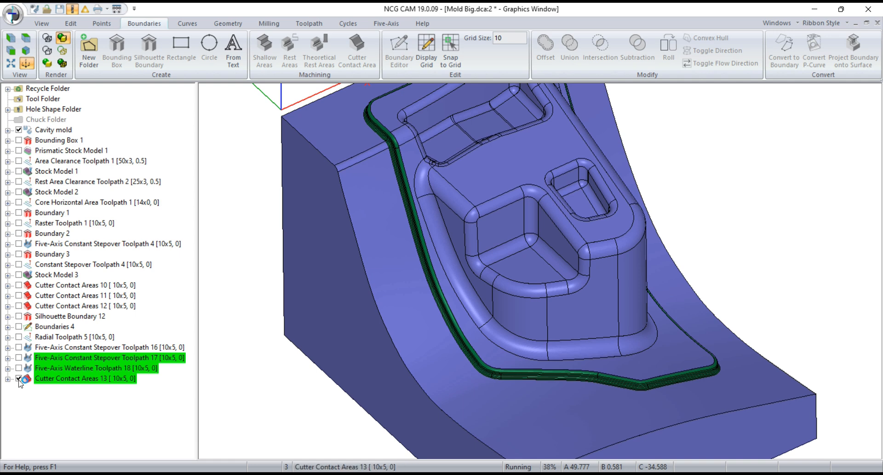
scroll(534, 249, down, 2)
scroll(468, 278, down, 2)
drag(468, 278, 462, 278)
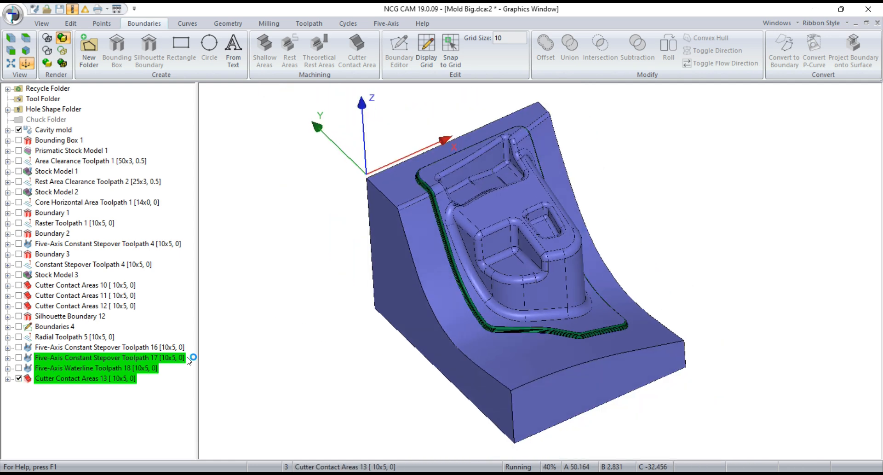
Toggle the display of Cutter Contact Areas 13, leave it hidden, and select Silhouette Boundary 12
click(20, 379)
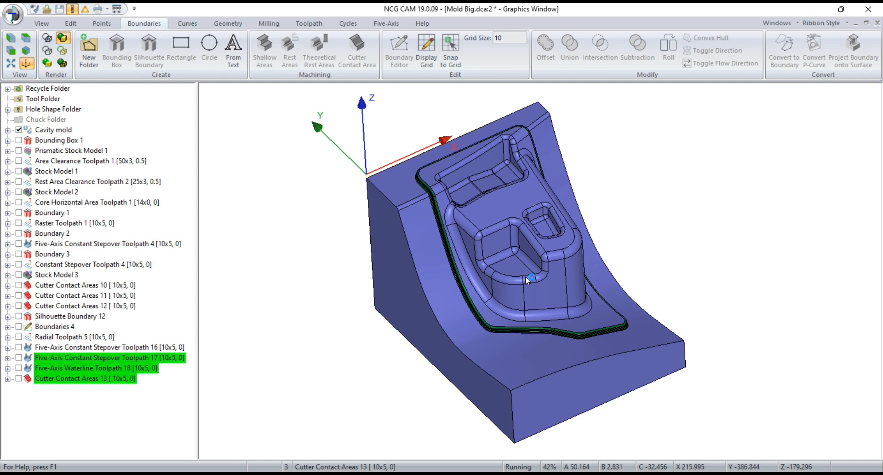
scroll(526, 276, up, 2)
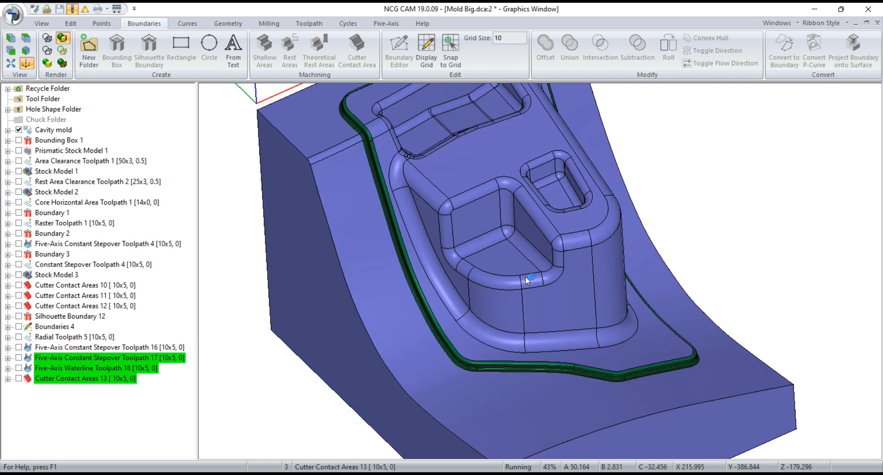
click(19, 379)
scroll(535, 326, down, 1)
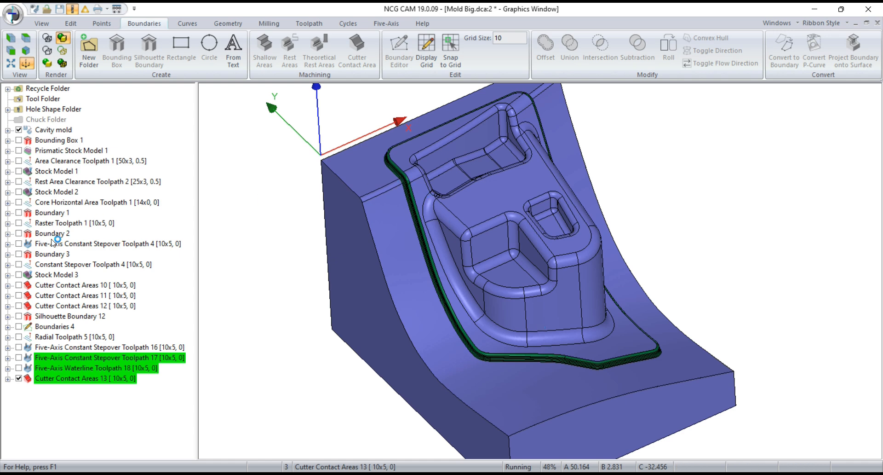
click(20, 379)
click(53, 316)
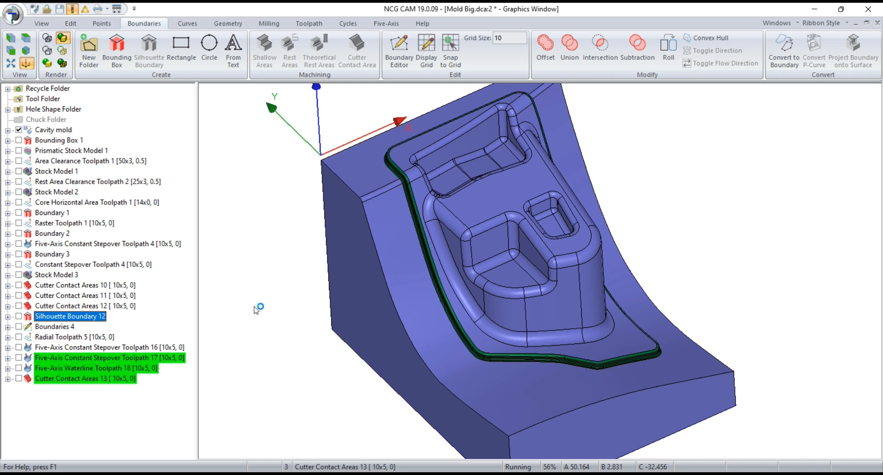
Select the outer side wall surfaces of the raised central boss on the Cavity mold
click(65, 131)
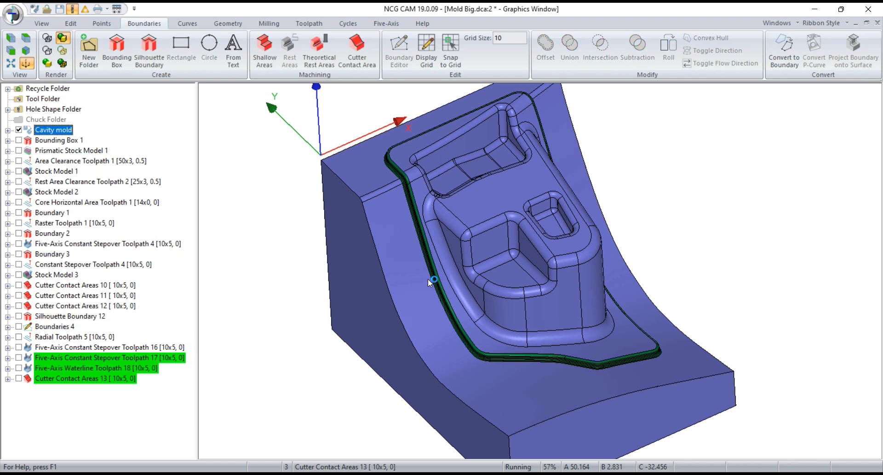
scroll(504, 268, up, 3)
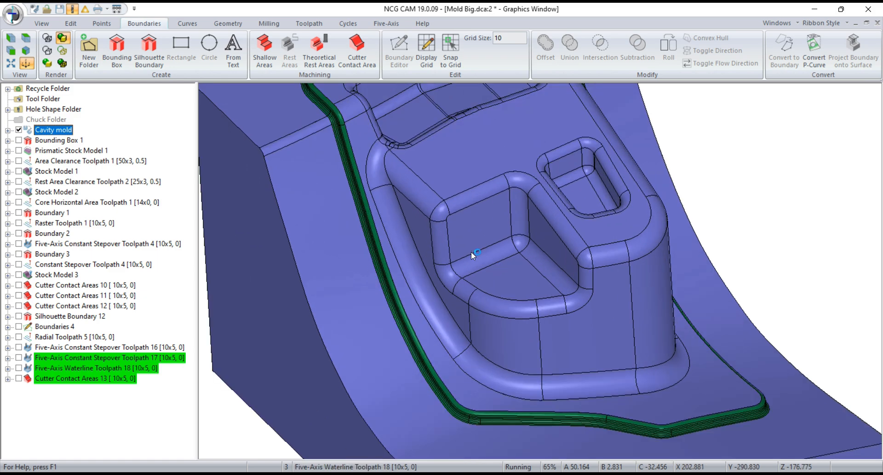
click(482, 330)
click(572, 340)
click(648, 322)
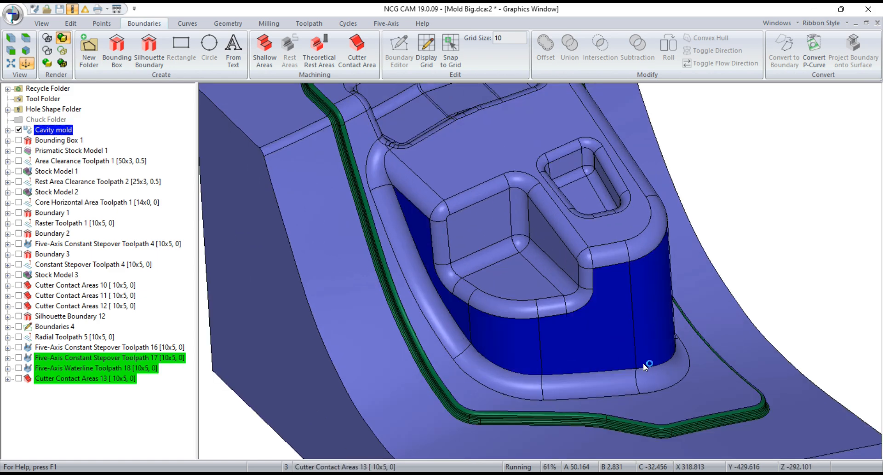
middle_drag(643, 363, 542, 227)
click(515, 286)
scroll(516, 317, down, 3)
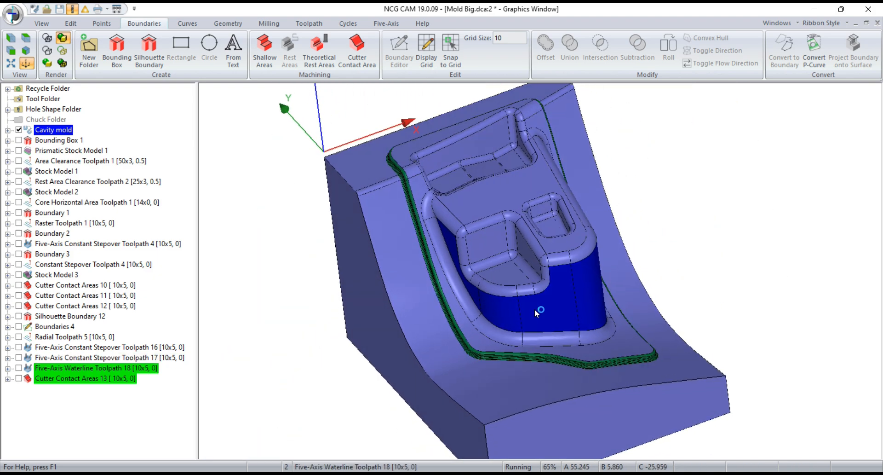
Set up Waterline Passes on the selected wall surfaces using the recent tool Ball Nose[10x5 46, 0]
right_click(63, 138)
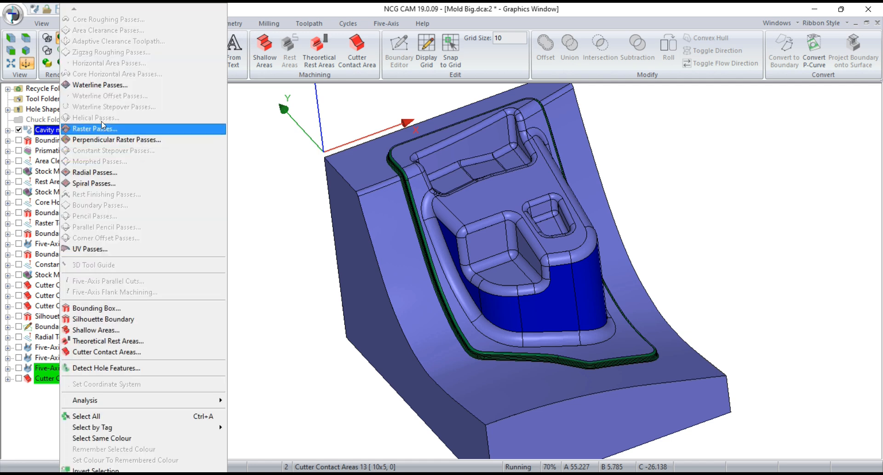
click(111, 87)
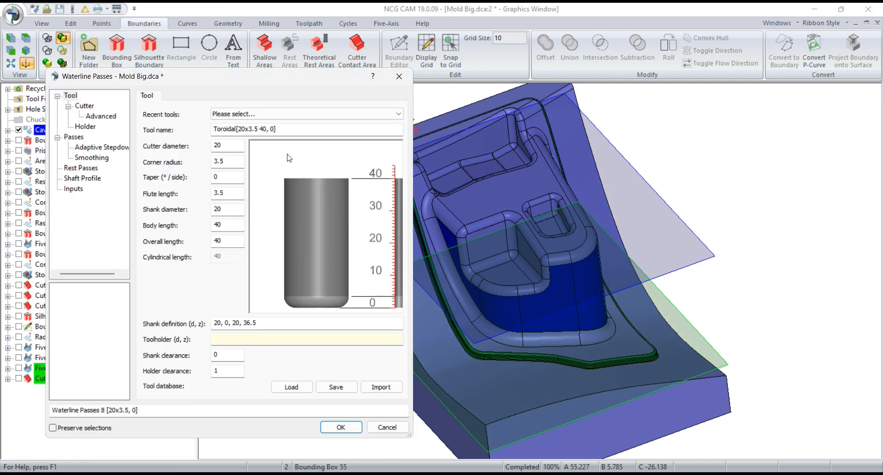
click(263, 115)
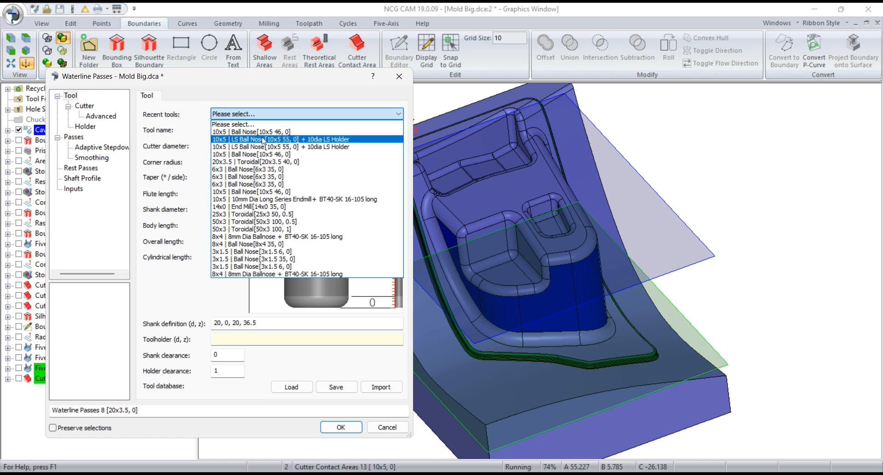
click(232, 154)
click(233, 118)
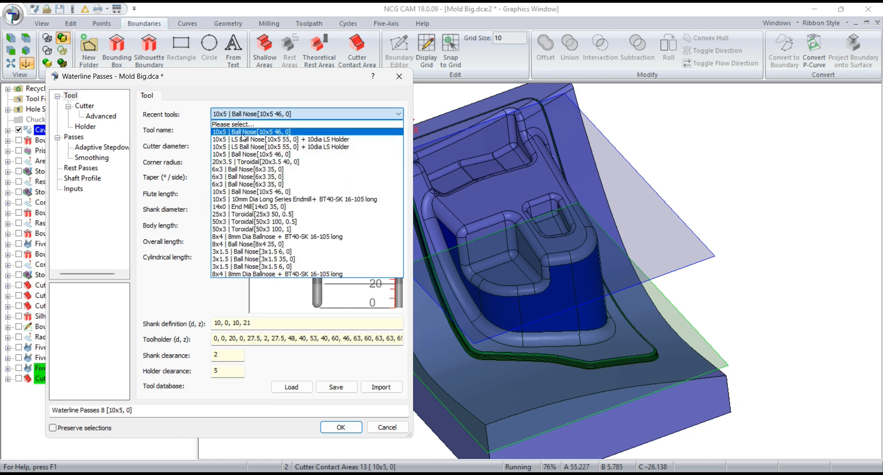
click(223, 142)
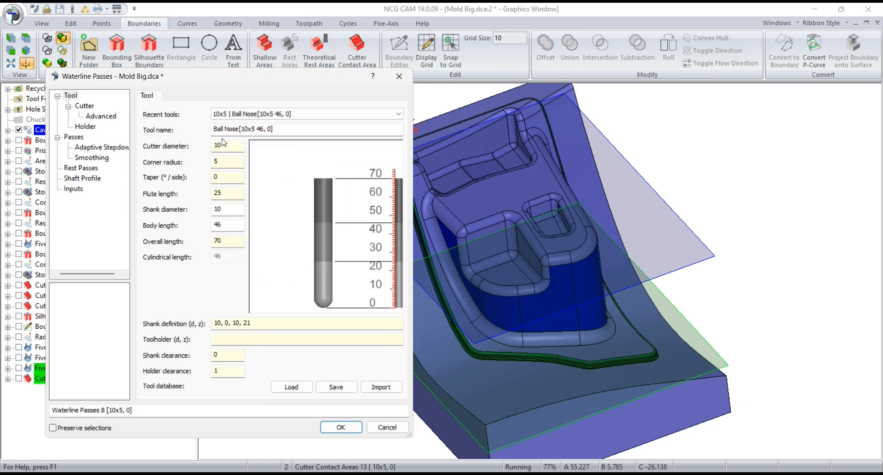
Set the waterline stepdown to 0.25, enable smoothing, and calculate the passes
click(73, 136)
click(228, 170)
text(0.)
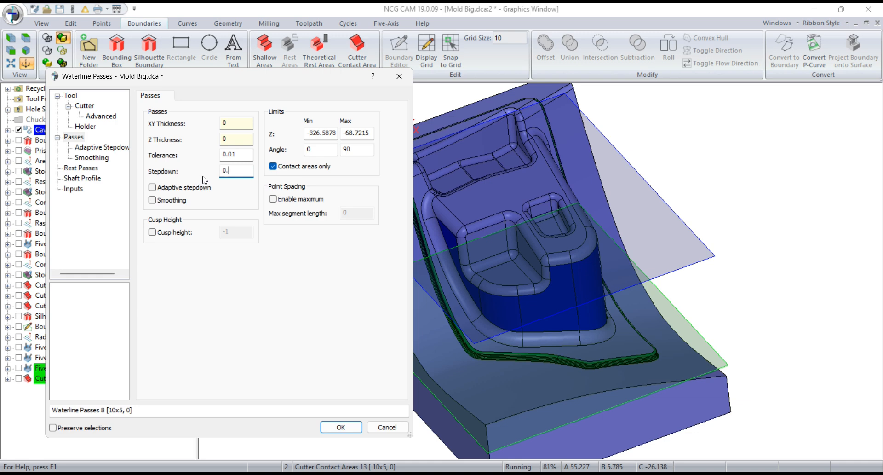
text(25)
click(166, 201)
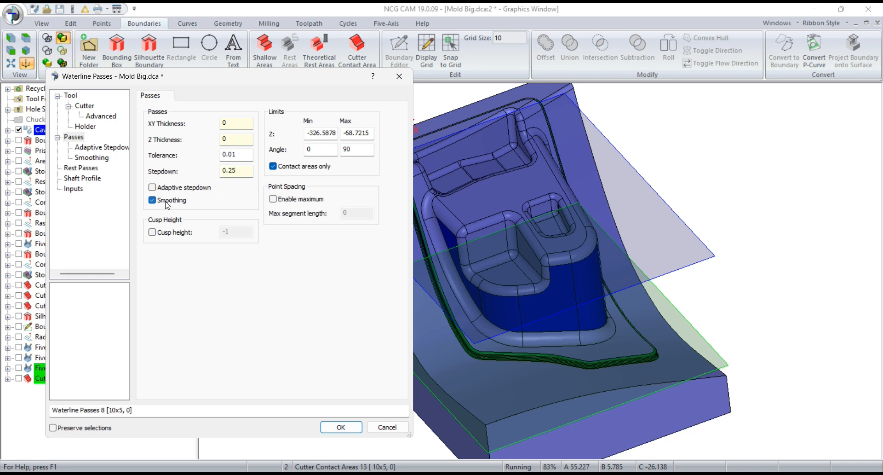
click(341, 426)
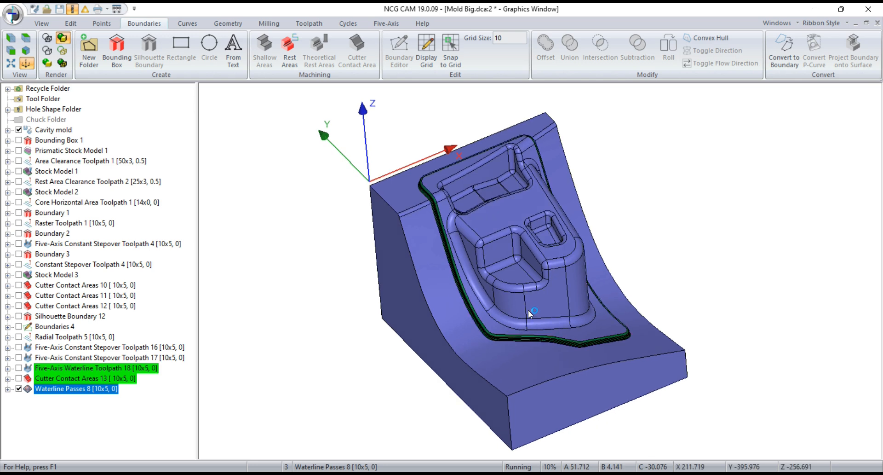
scroll(516, 293, up, 2)
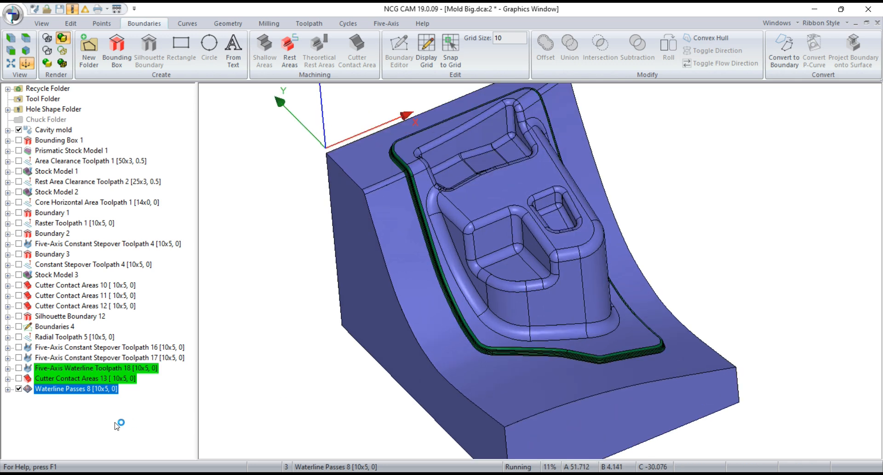
Show Five-Axis Constant Stepover Toolpath 17, examine its passes around the base of the boss, and hide it again
click(46, 357)
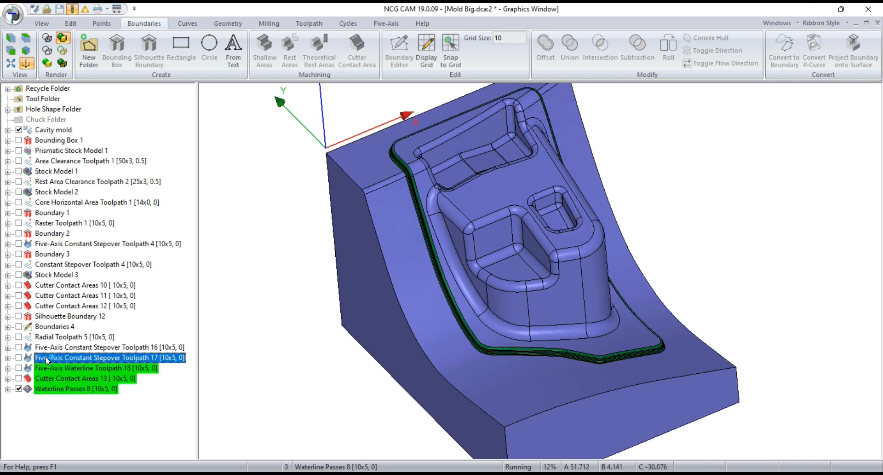
click(19, 358)
middle_drag(364, 316, 356, 316)
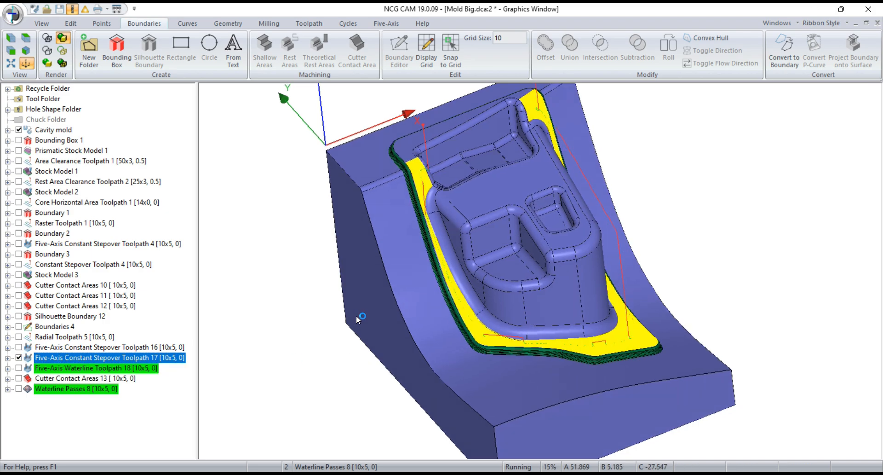
scroll(601, 345, up, 10)
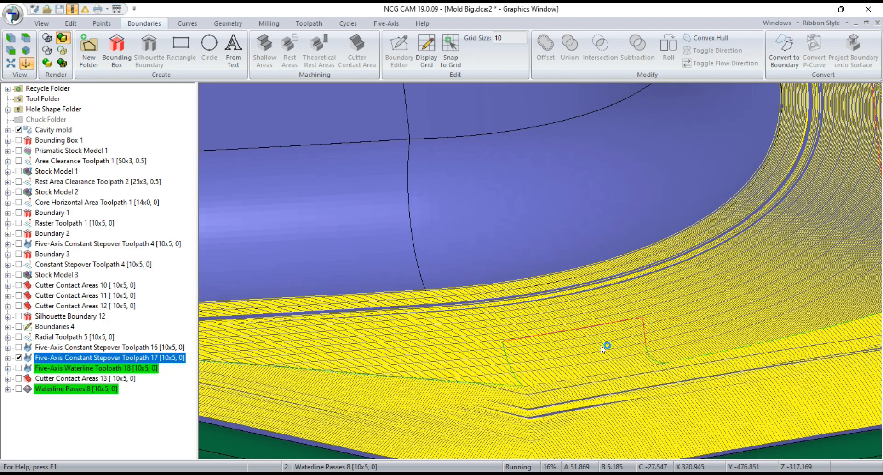
scroll(601, 345, down, 10)
scroll(572, 356, up, 4)
scroll(571, 356, down, 4)
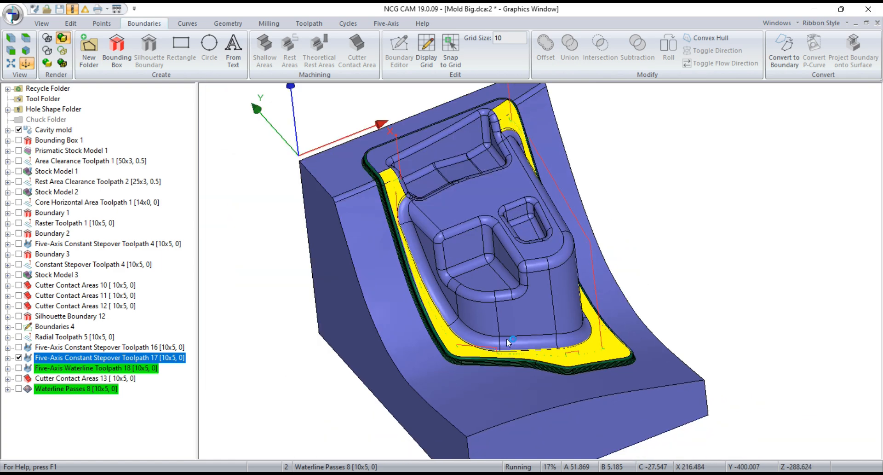
middle_drag(507, 338, 523, 284)
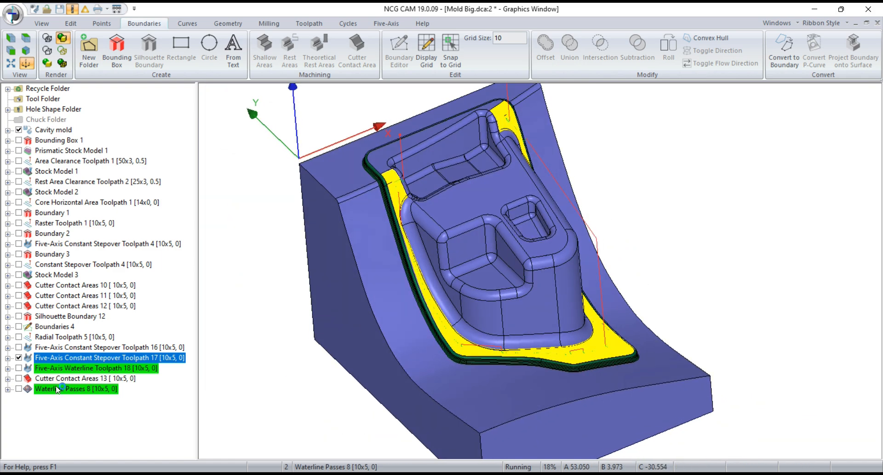
click(19, 358)
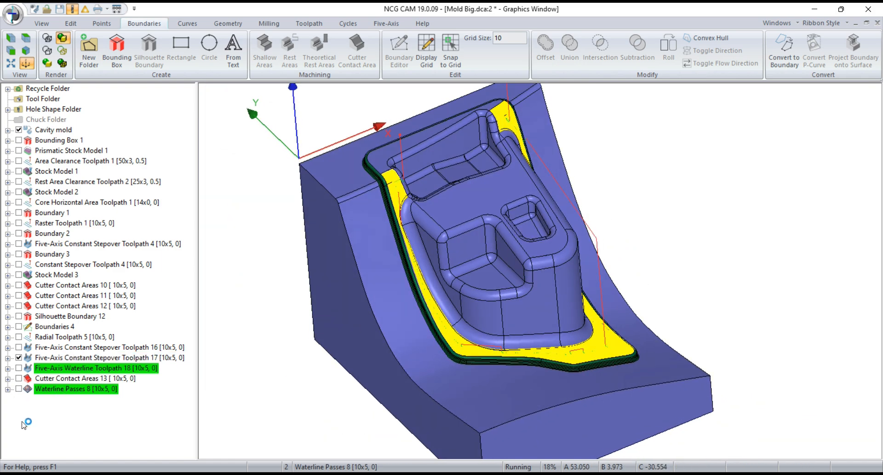
Create constant stepover passes on the Cavity mold within Cutter Contact Areas 13, using 0.25 for both horizontal and vertical stepover
click(42, 380)
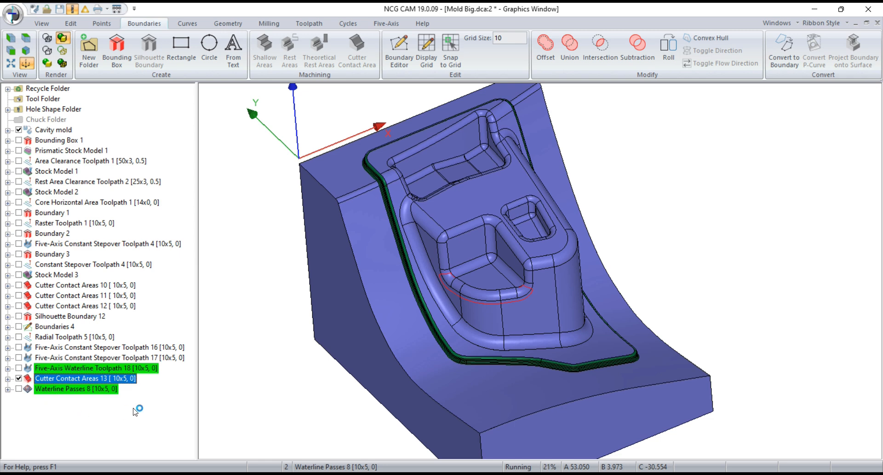
click(51, 131)
ctrl+click(78, 379)
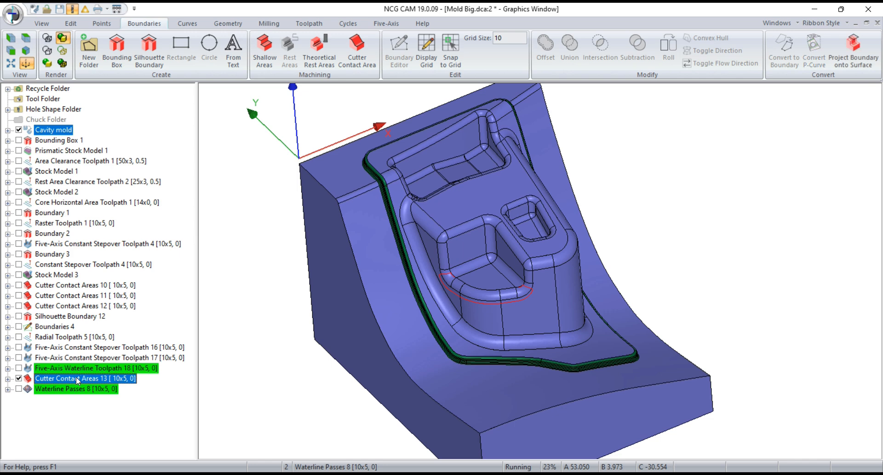
right_click(141, 242)
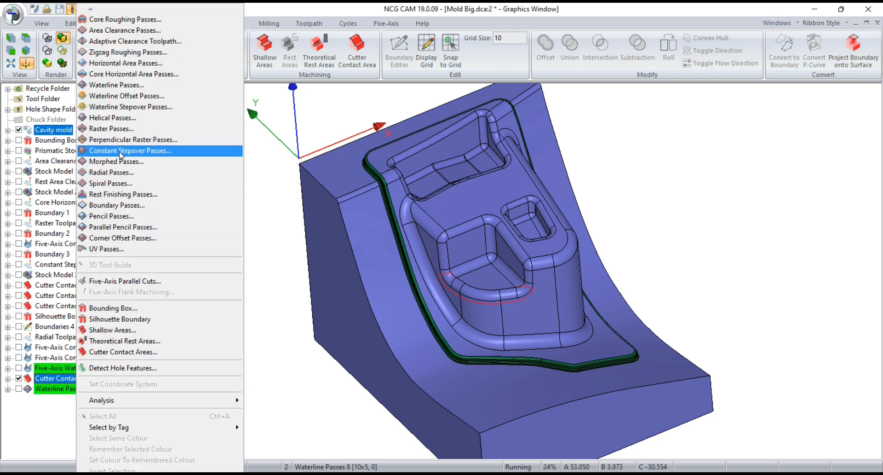
click(132, 151)
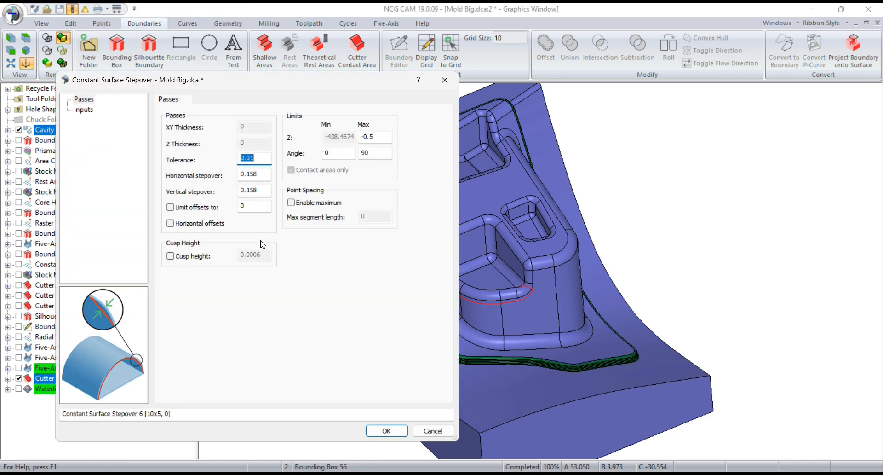
double_click(259, 174)
text(0.)
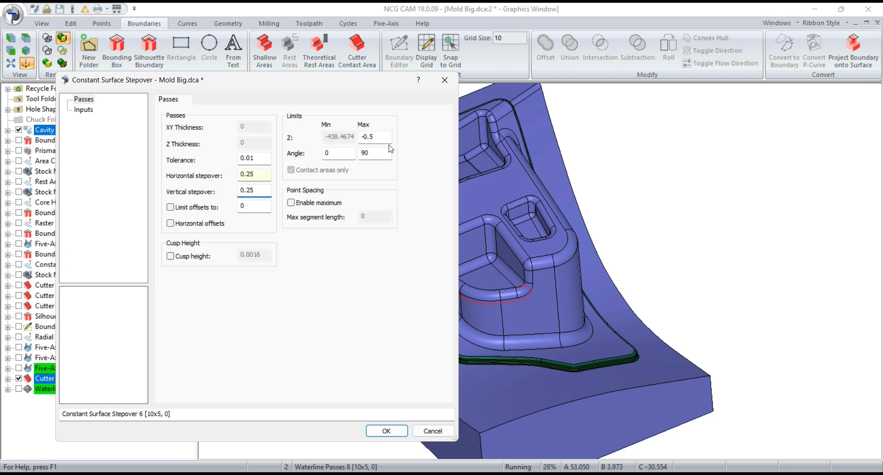
click(387, 430)
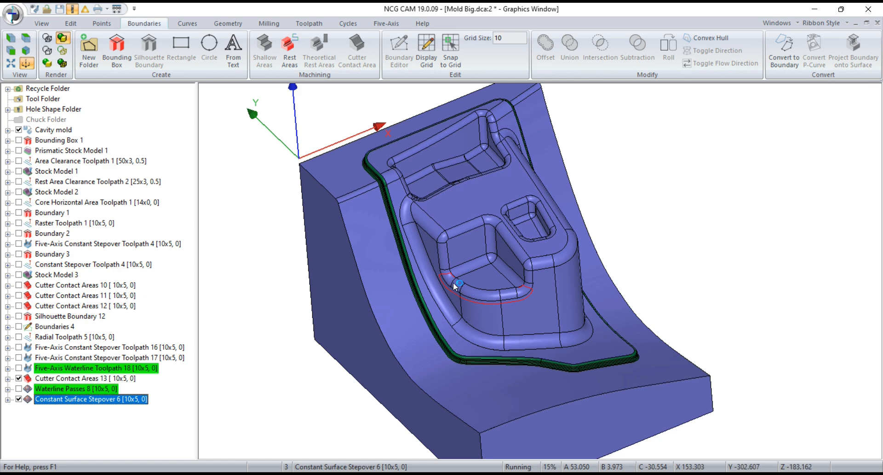
Show Five-Axis Waterline Toolpath 18 and examine its passes around the pocket walls beside the Cutter Contact Areas 13 boundary
scroll(455, 286, up, 5)
scroll(453, 283, down, 8)
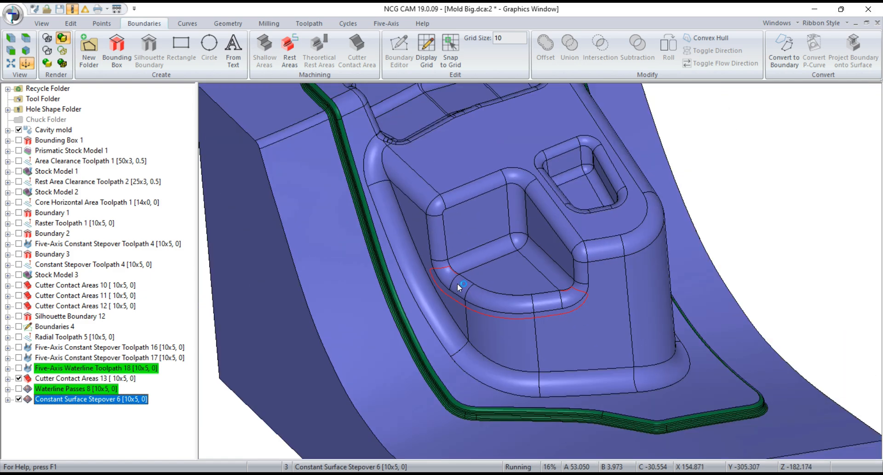
scroll(470, 308, up, 2)
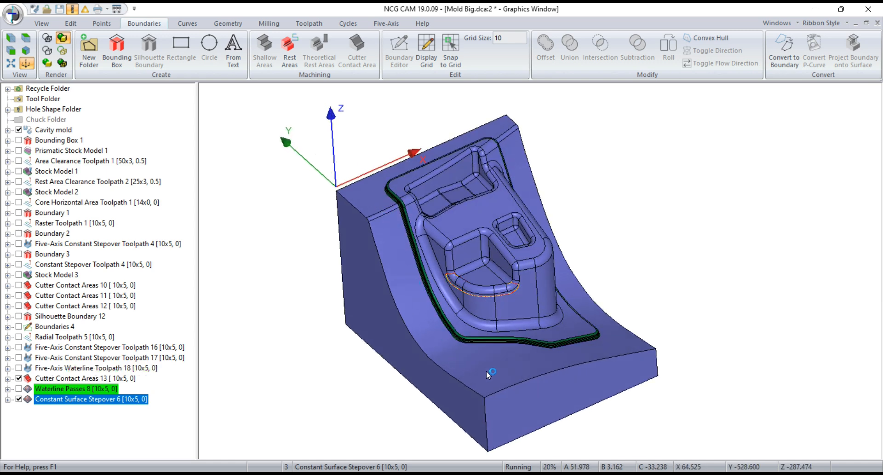
click(85, 378)
click(54, 367)
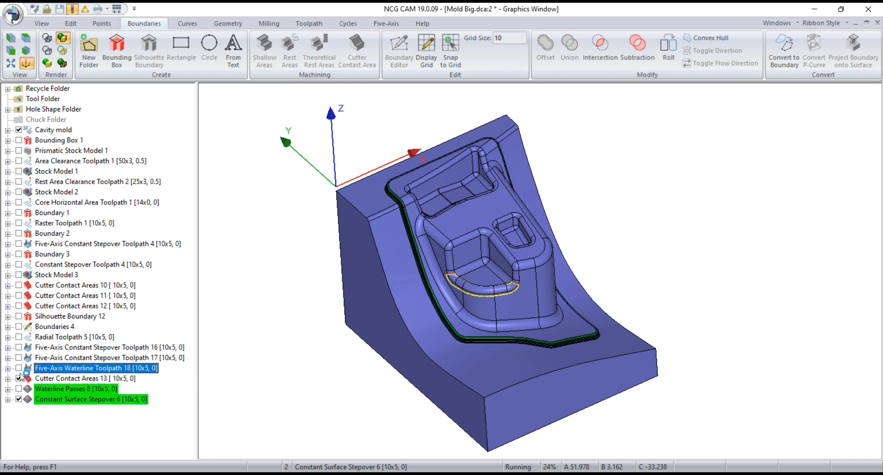
click(19, 367)
scroll(463, 292, up, 5)
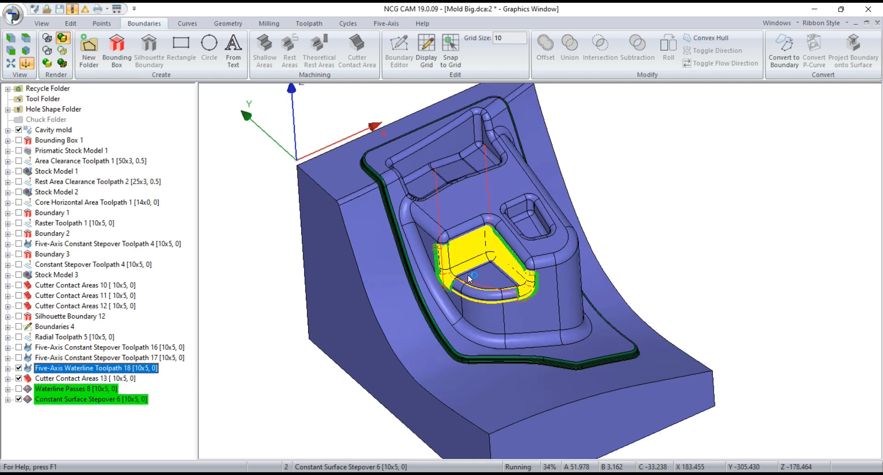
scroll(374, 220, up, 4)
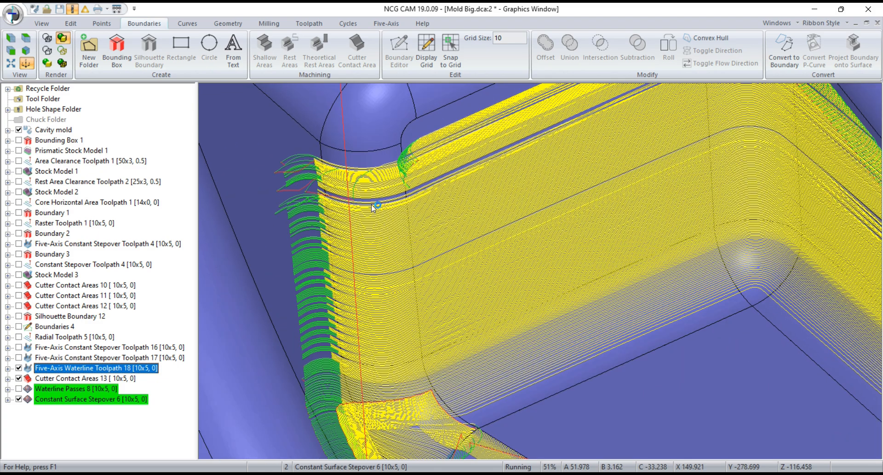
scroll(363, 209, down, 4)
middle_drag(559, 255, 564, 236)
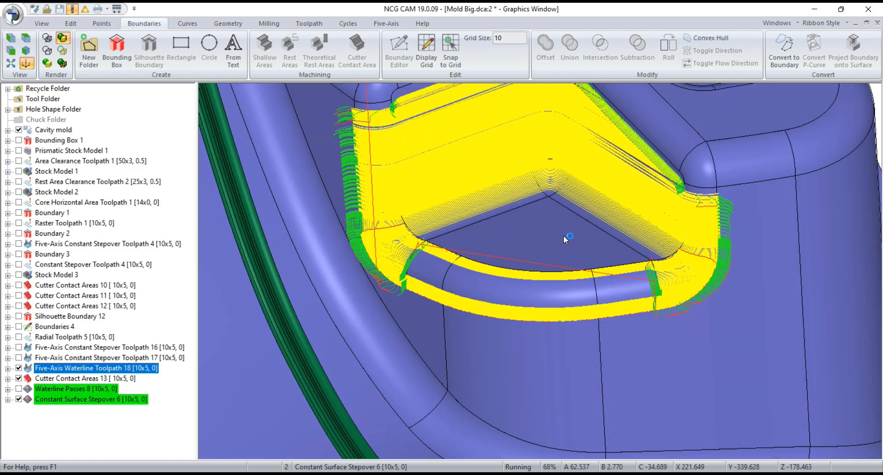
Compare the pocket's waterline toolpath and constant surface stepover passes from the front and at an angle, and hide Constant Surface Stepover 6
key(F6)
scroll(518, 291, down, 6)
scroll(475, 218, up, 4)
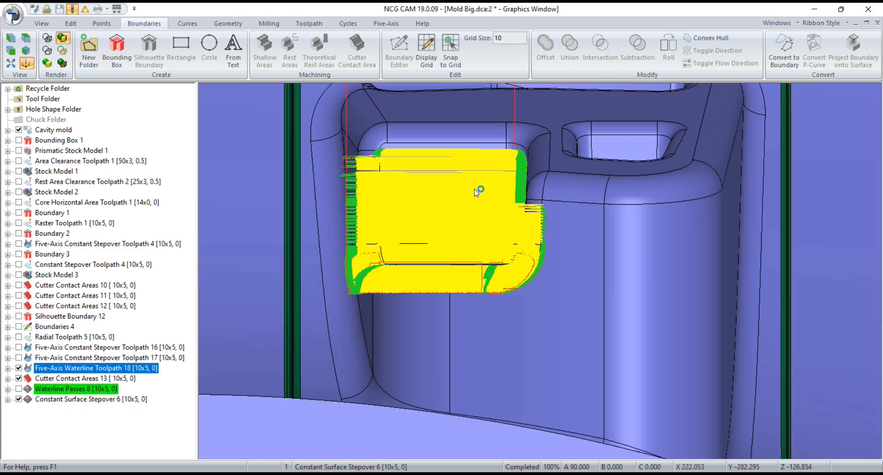
scroll(474, 184, down, 2)
scroll(474, 203, down, 2)
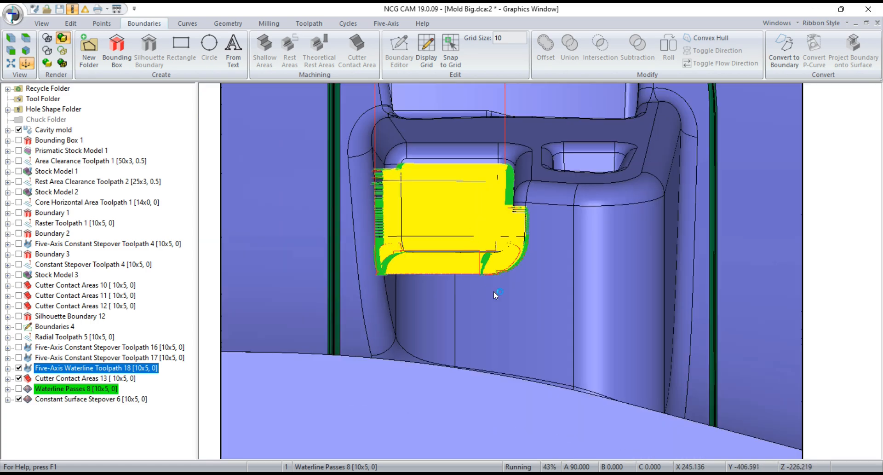
middle_drag(493, 291, 597, 312)
mouse_move(494, 230)
middle_down()
mouse_move(488, 259)
mouse_move(100, 404)
middle_up()
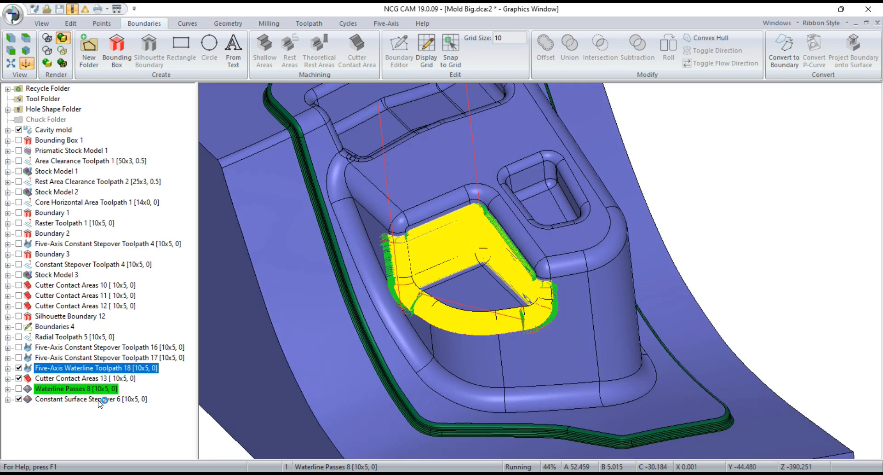
click(19, 398)
scroll(533, 299, up, 6)
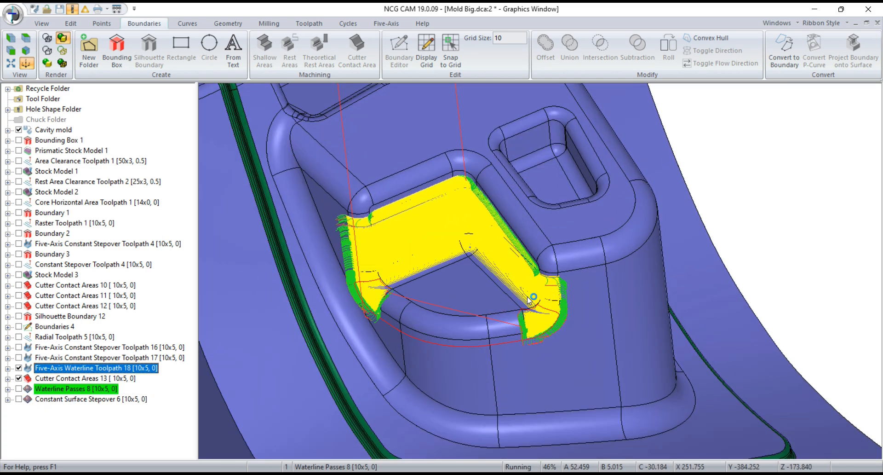
Hide Cutter Contact Areas 13 and check Five-Axis Waterline Toolpath 18 on the pocket walls of the boss
scroll(547, 273, down, 6)
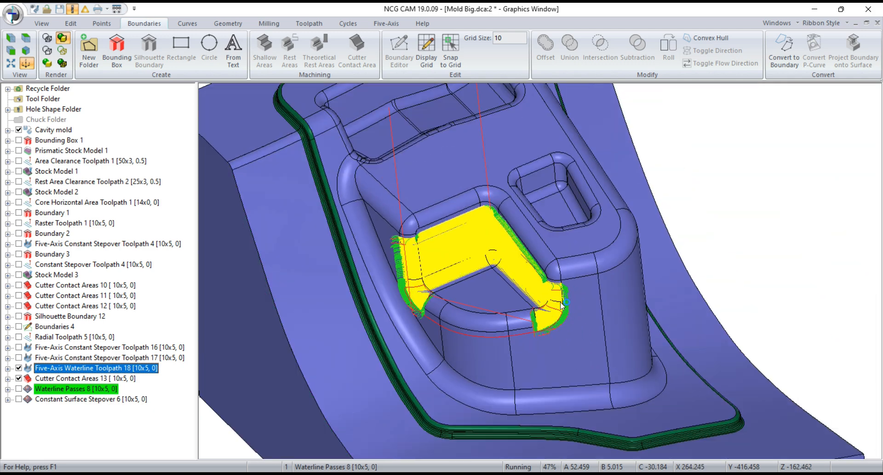
mouse_move(562, 305)
middle_down()
mouse_move(522, 351)
mouse_move(448, 366)
middle_up()
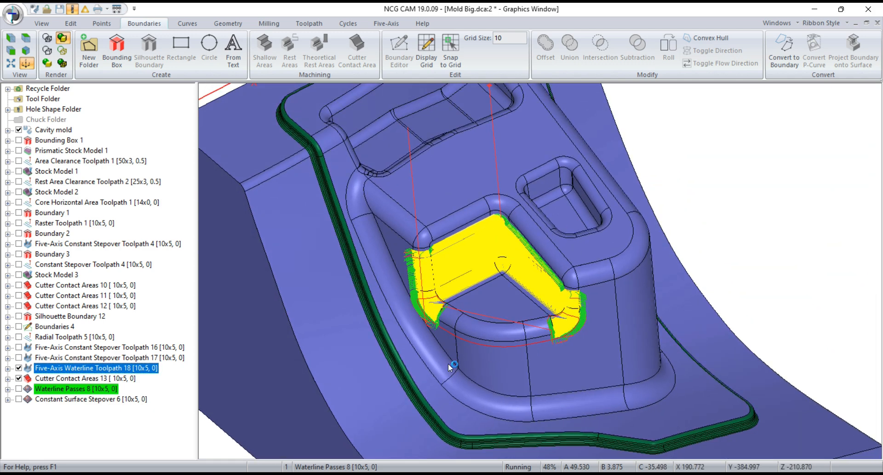
click(39, 423)
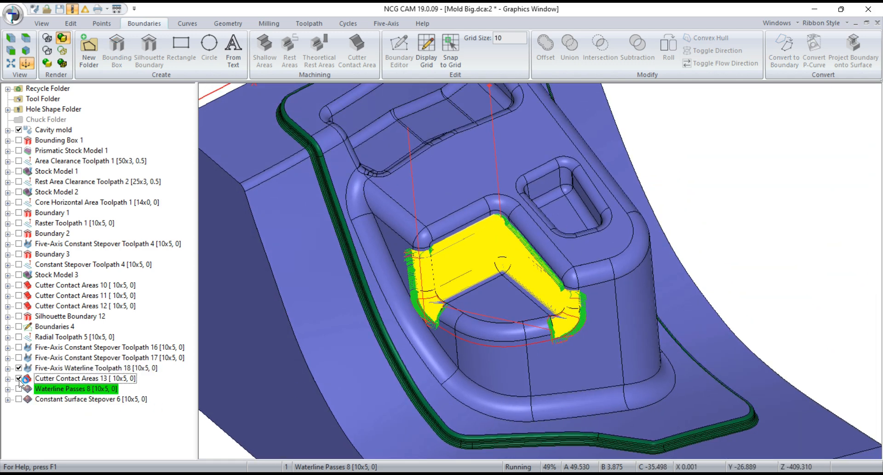
scroll(482, 288, down, 3)
middle_drag(460, 287, 471, 274)
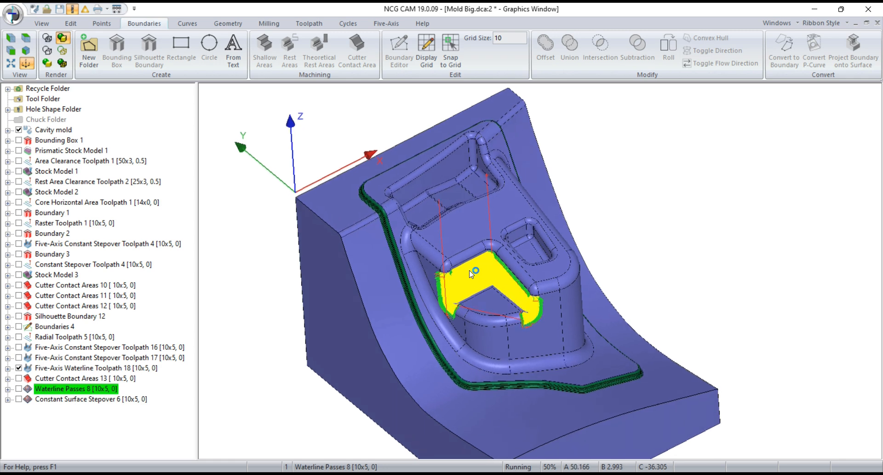
click(46, 379)
click(41, 368)
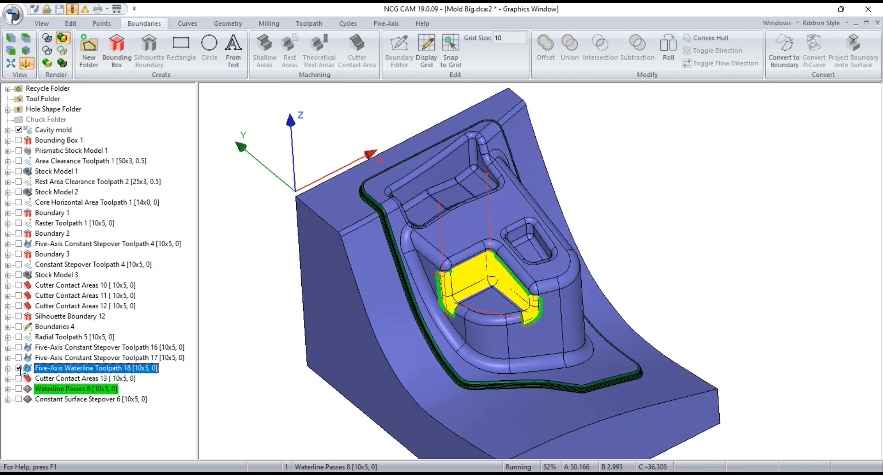
click(19, 368)
click(19, 368)
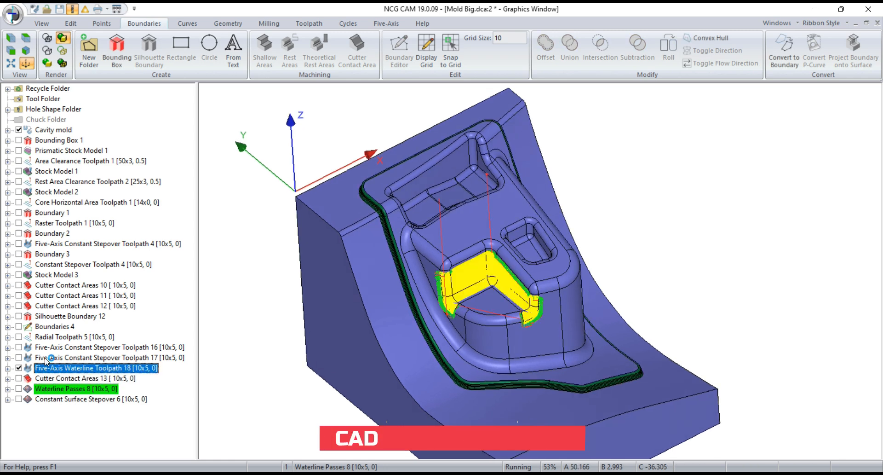
Run a cutter simulation of Five-Axis Waterline Toolpath 18 with Cavity mold and Stock Model 3, slowing the feedrate to 61%
click(64, 133)
ctrl+click(54, 275)
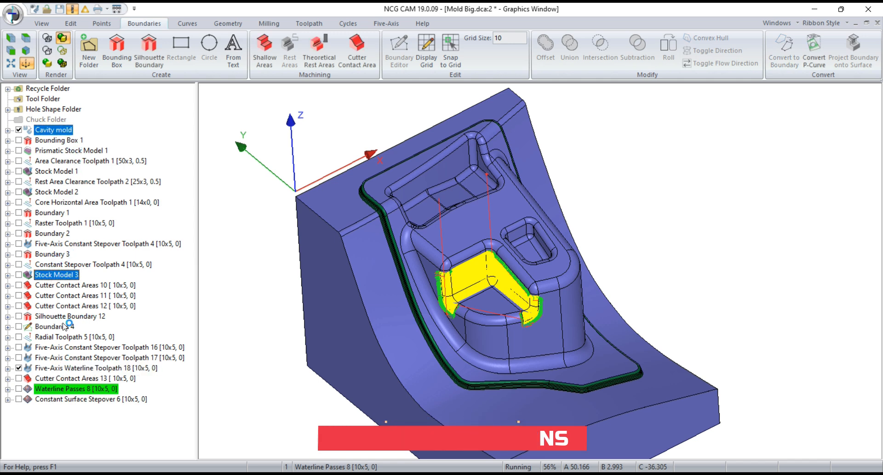
ctrl+click(57, 370)
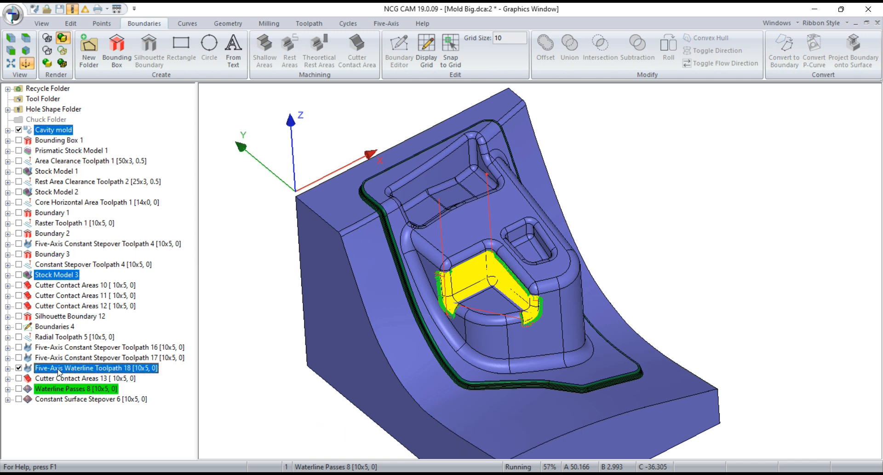
right_click(58, 370)
click(113, 138)
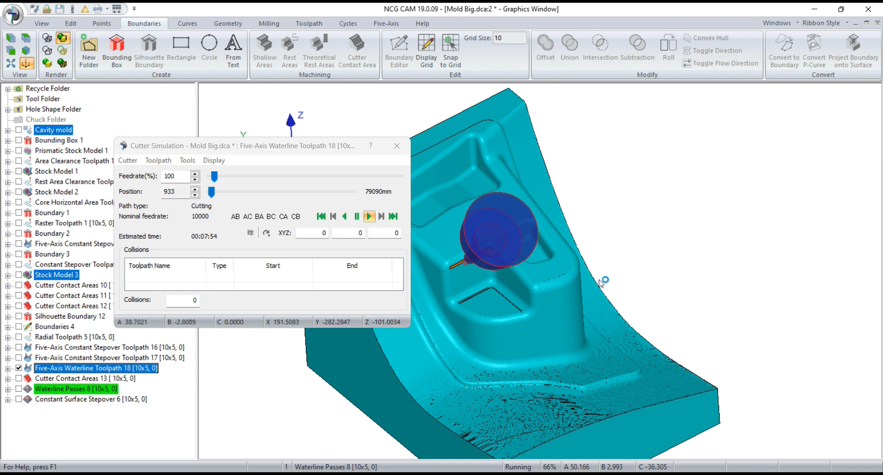
key(z)
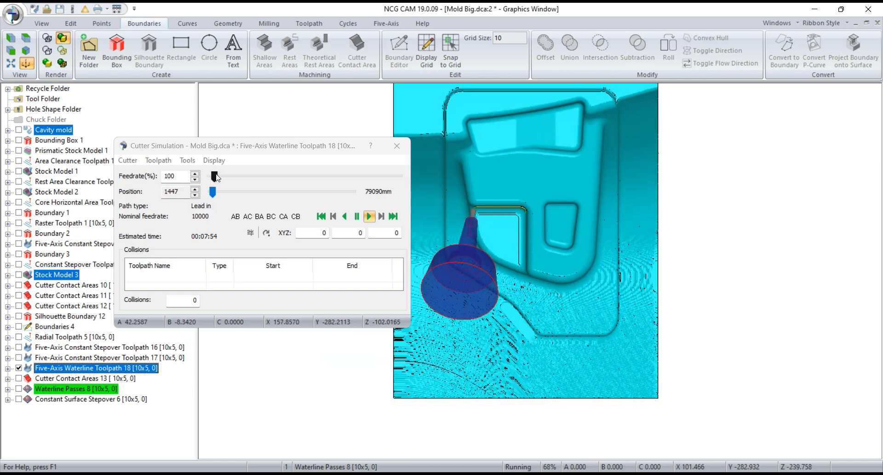
mouse_move(215, 176)
mouse_down()
mouse_move(381, 181)
mouse_move(216, 181)
mouse_up()
scroll(552, 262, down, 2)
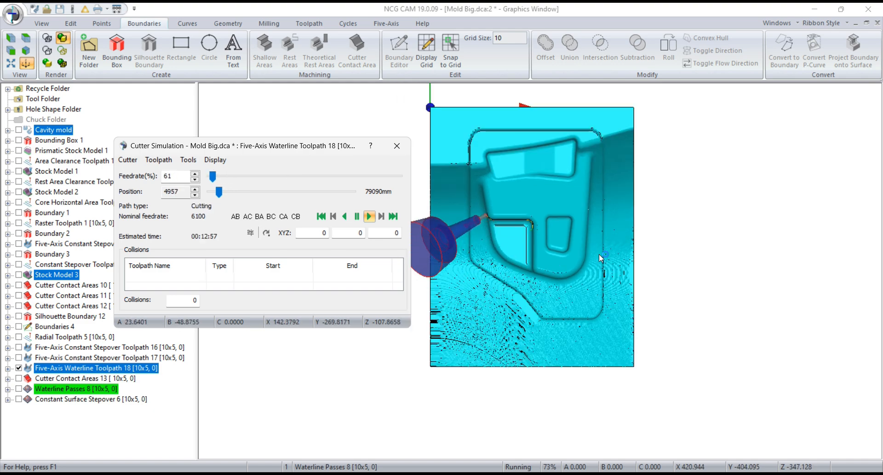
Examine the tilting tool and holder along the pocket walls from several angles, and close the cutter simulation
drag(599, 254, 603, 159)
scroll(506, 284, down, 2)
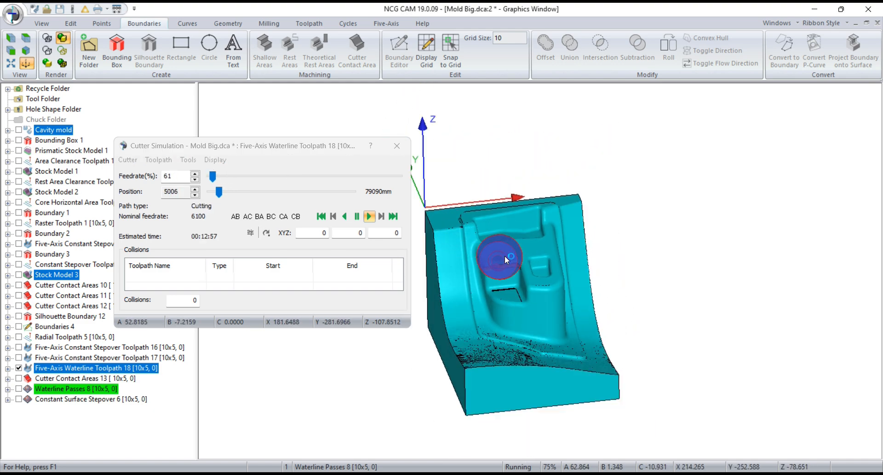
drag(512, 376, 549, 376)
scroll(471, 291, up, 5)
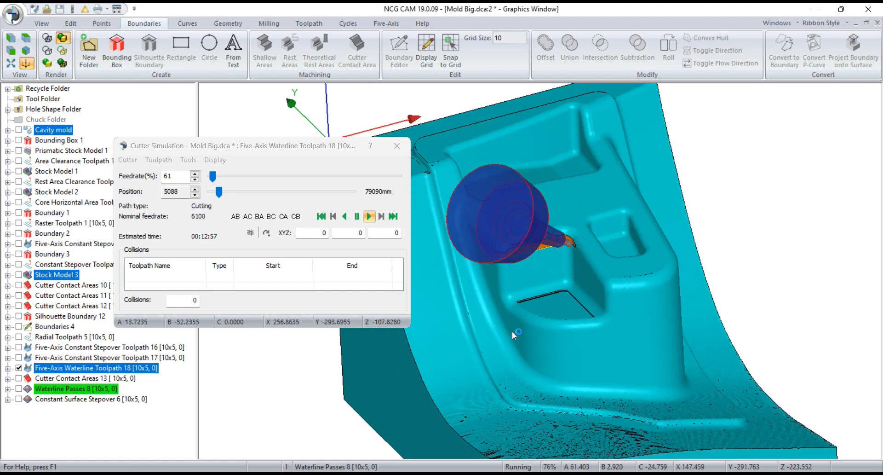
scroll(513, 253, down, 2)
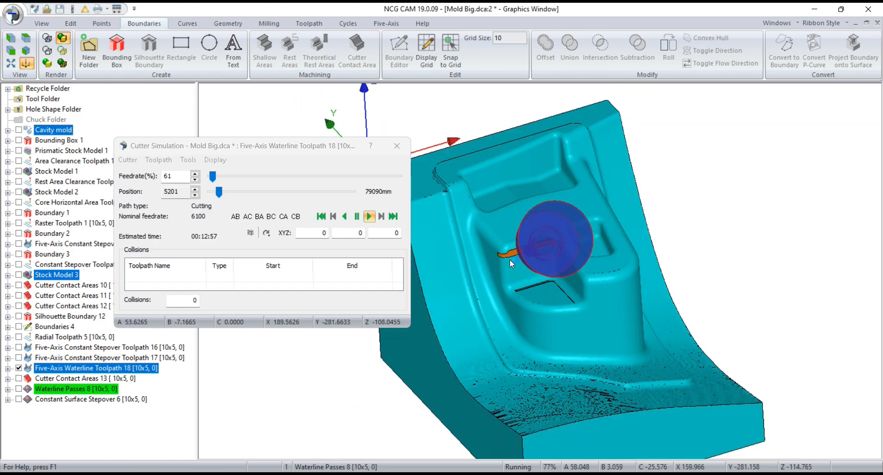
drag(519, 365, 529, 370)
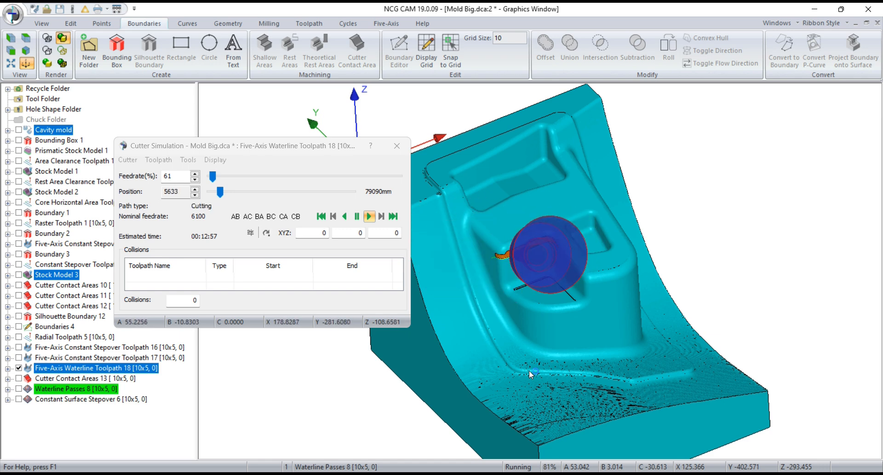
drag(523, 310, 576, 225)
drag(537, 252, 535, 308)
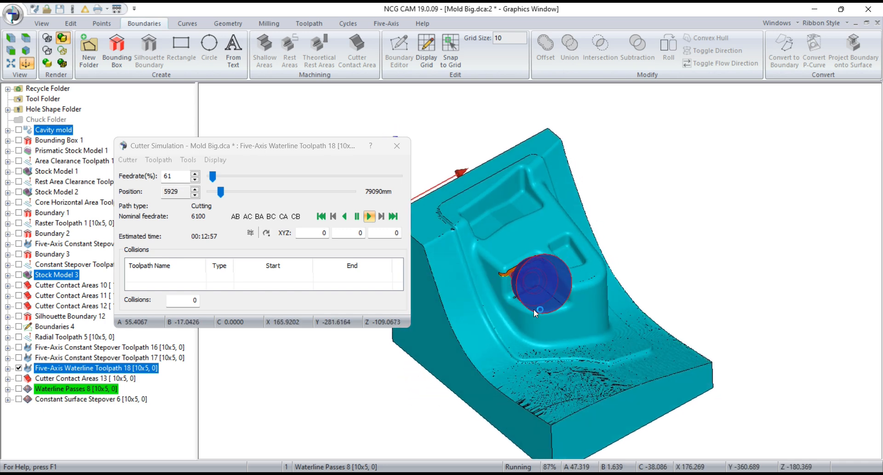
click(397, 146)
Show the Cavity mold again beneath Five-Axis Waterline Toolpath 18, framing the boss pocket
scroll(534, 289, up, 4)
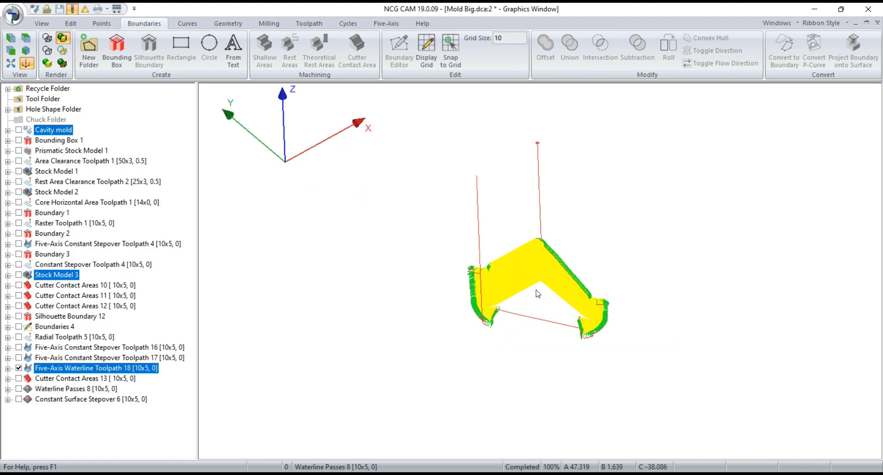
scroll(541, 283, up, 2)
click(50, 429)
click(69, 370)
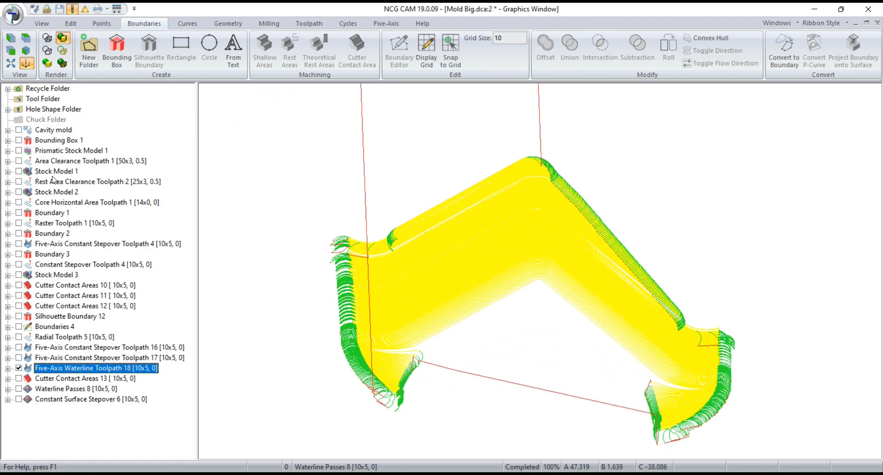
click(52, 131)
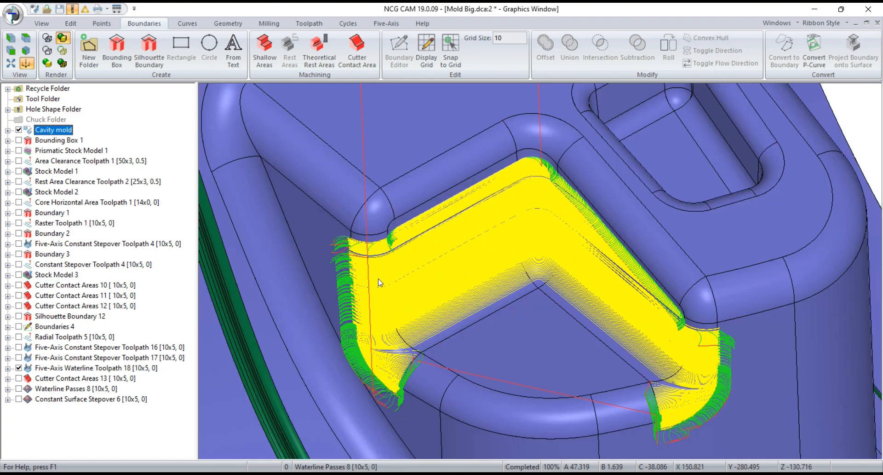
scroll(404, 290, down, 3)
mouse_move(406, 292)
mouse_down()
mouse_move(423, 294)
mouse_move(407, 293)
mouse_up()
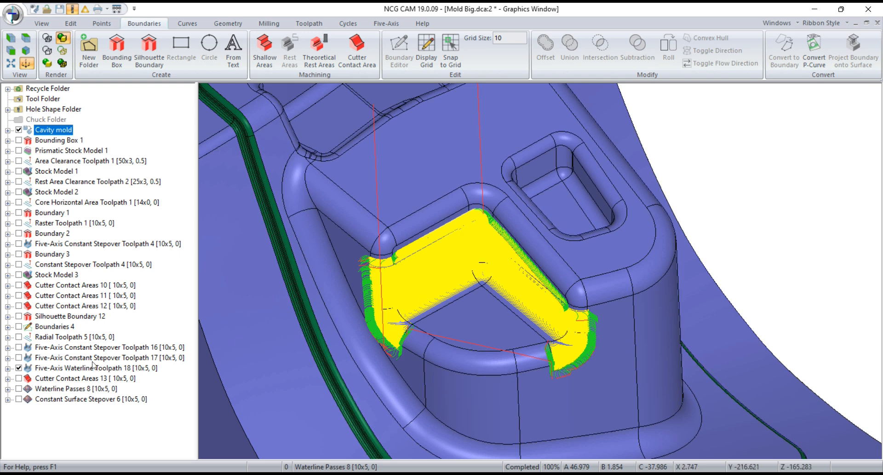
Set the maximum tilt angle of Five-Axis Waterline Toolpath 18 to 30 in its passes properties
click(49, 370)
right_click(49, 371)
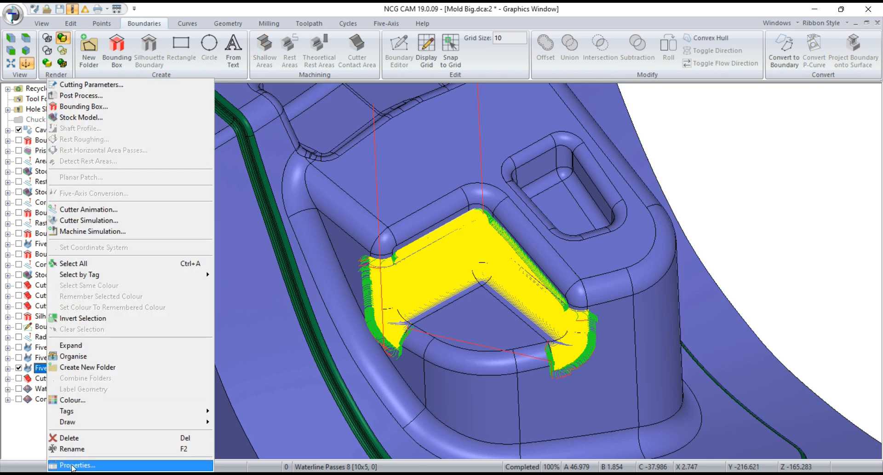
click(377, 359)
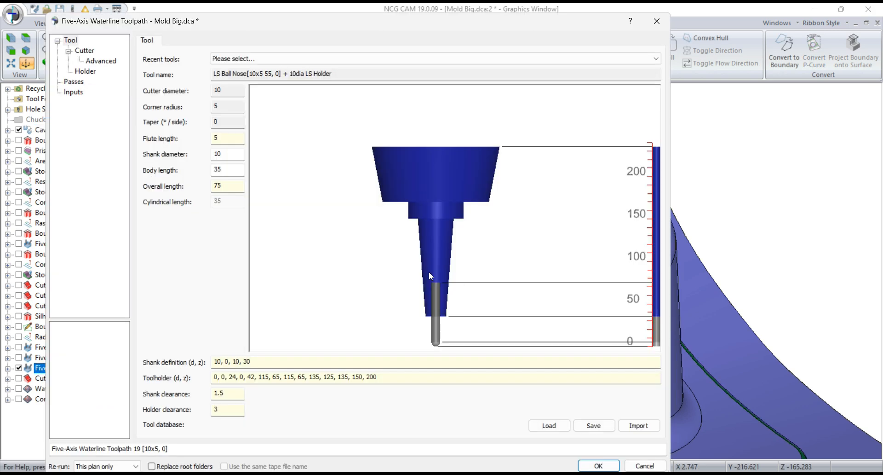
click(74, 82)
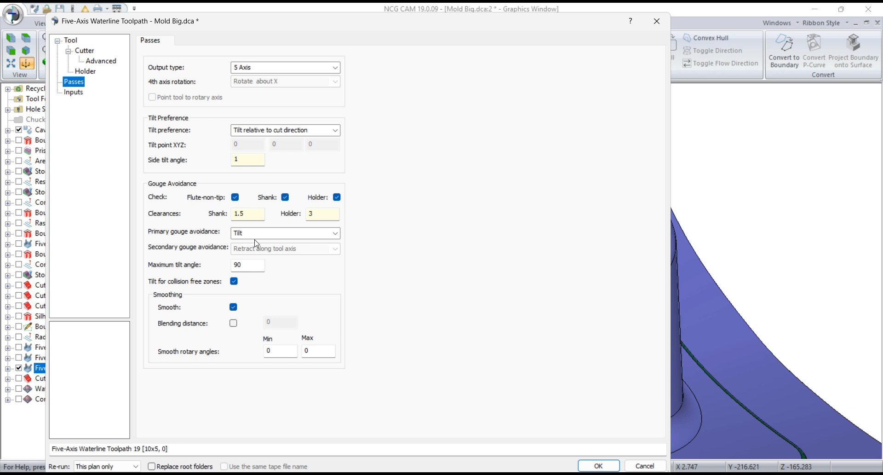
click(248, 265)
Re-run the edited five-axis waterline toolpath for the selected branch, replacing its root folders
click(150, 466)
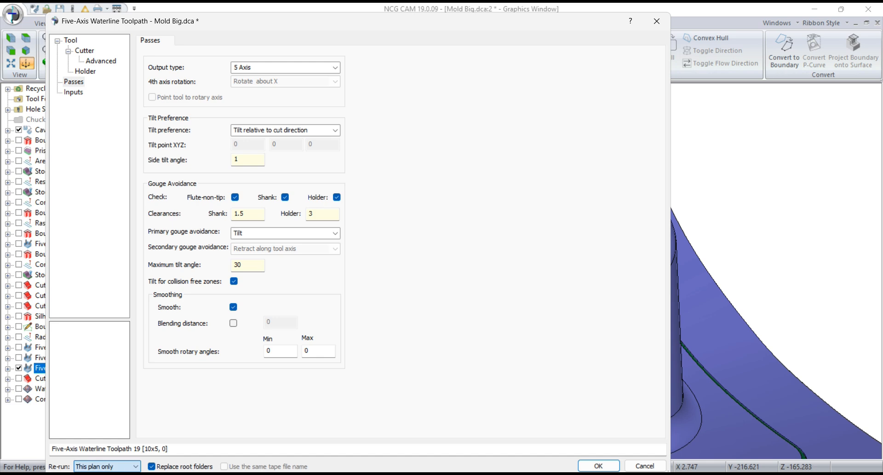
click(102, 465)
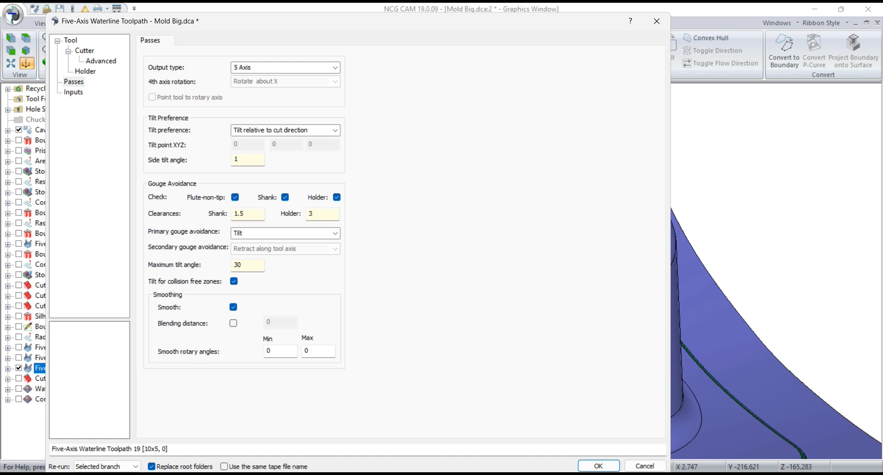
click(595, 465)
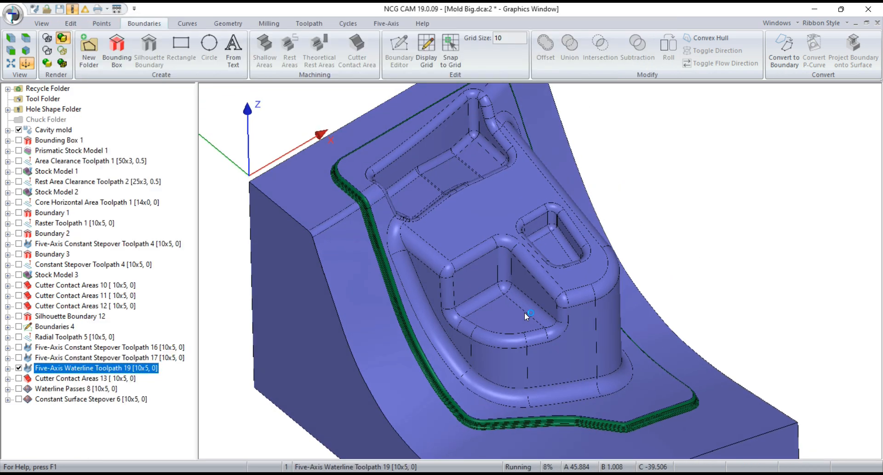
Move Constant Surface Stepover 6 above Waterline Passes 8 in the folder tree and show it on the model
click(70, 378)
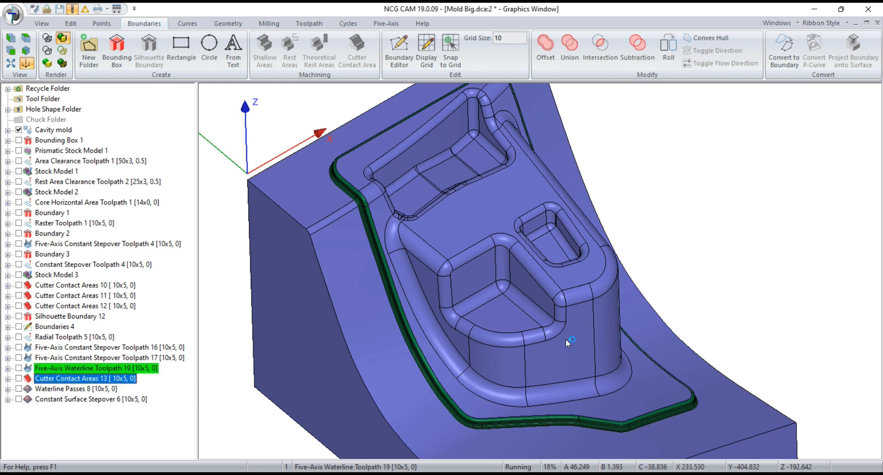
click(42, 388)
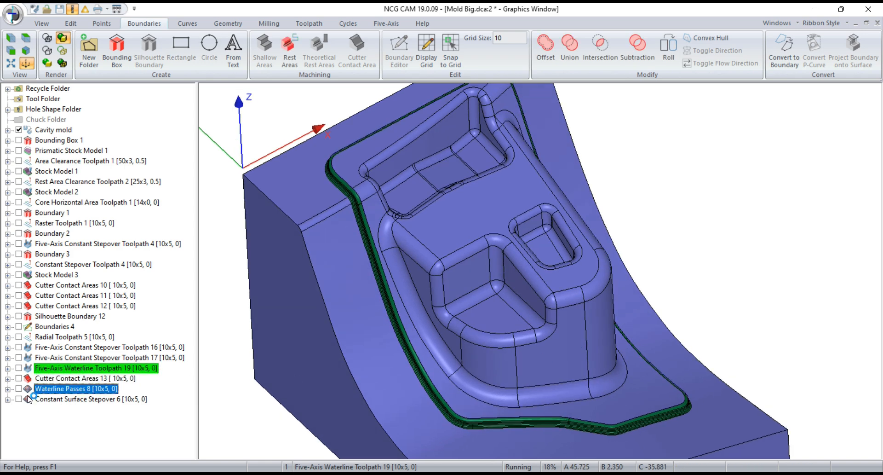
click(46, 399)
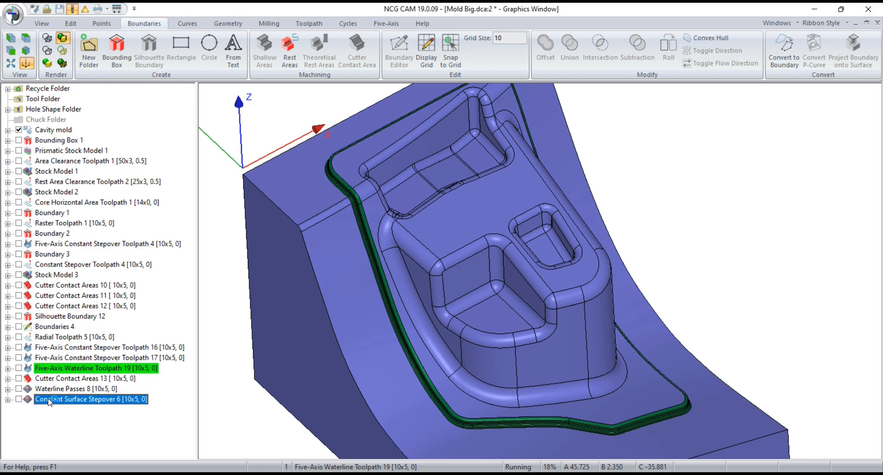
drag(50, 402, 45, 395)
click(19, 389)
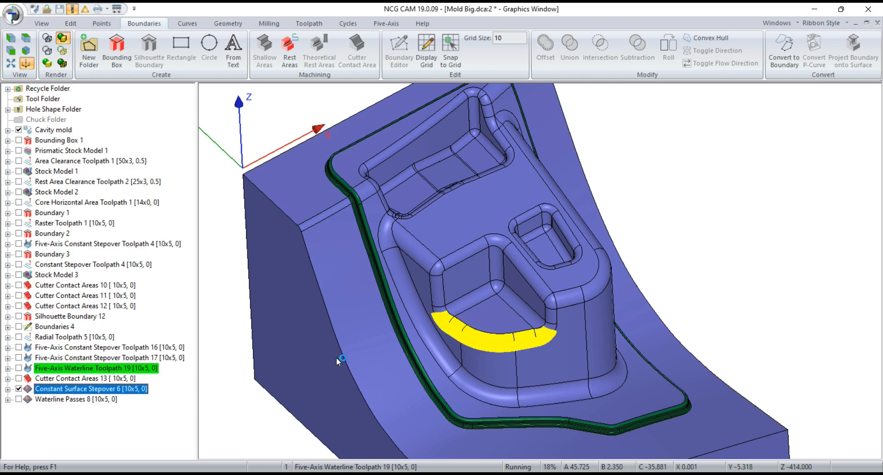
Inspect both ends of the Constant Surface Stepover 6 passes on the pocket rim close up
scroll(501, 340, up, 6)
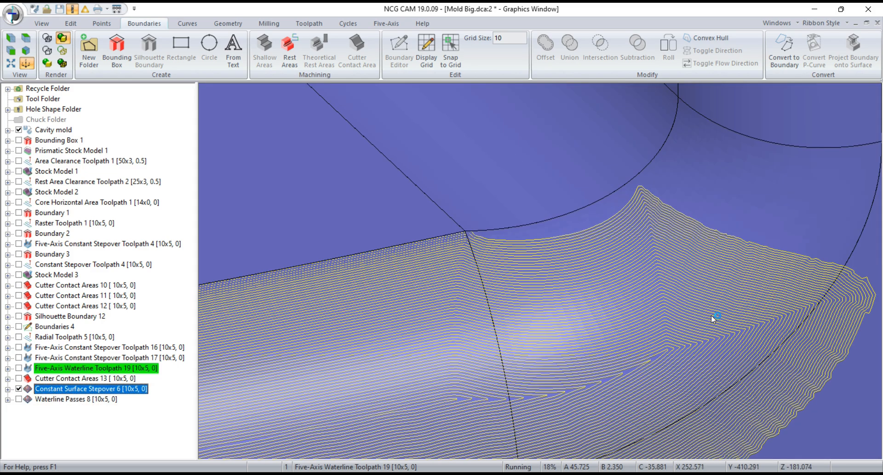
scroll(681, 325, down, 5)
scroll(420, 319, up, 5)
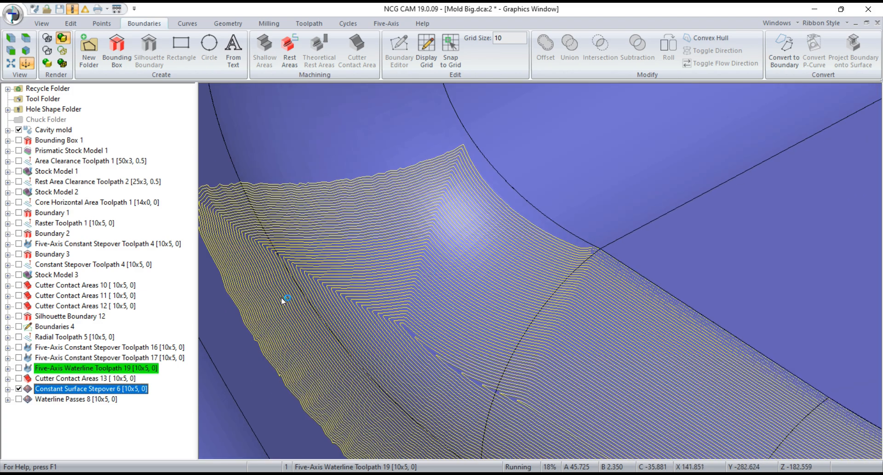
scroll(322, 298, down, 5)
scroll(386, 292, up, 5)
scroll(363, 317, down, 7)
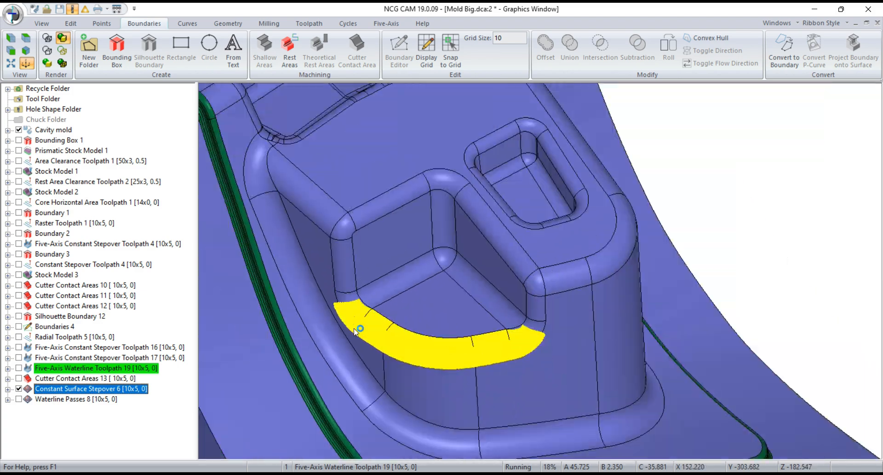
Begin linking Constant Surface Stepover 6 with bidirectional direction, safe Z 100 and passes ordered from the first pass
right_click(70, 394)
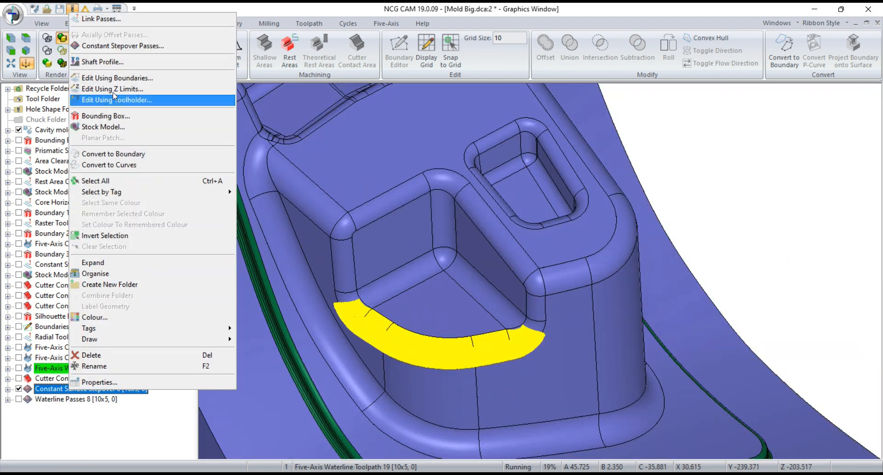
click(115, 19)
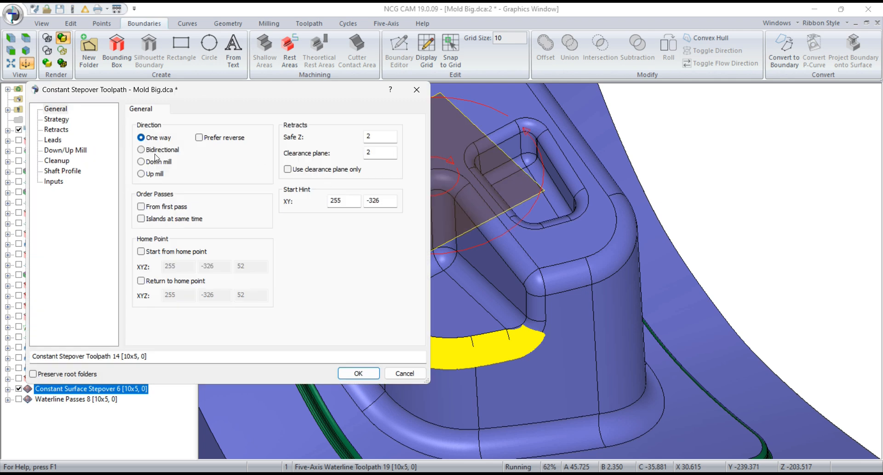
click(155, 153)
click(142, 205)
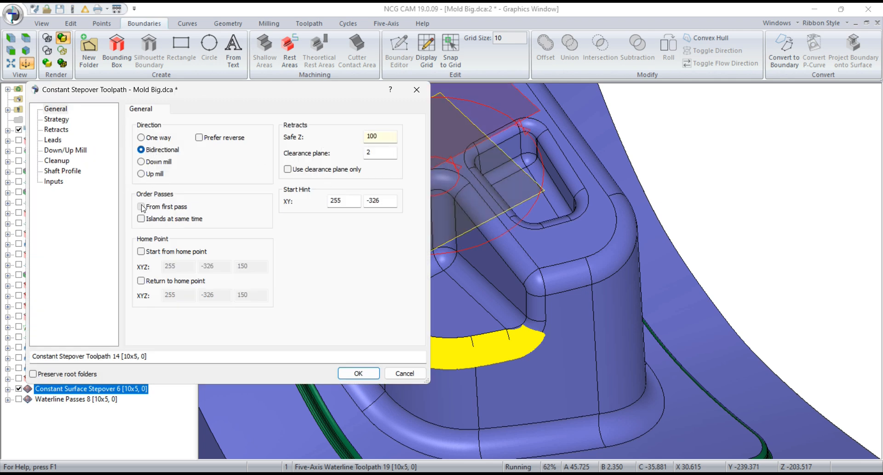
Set the vertical lead in and lead out to 6 and create the constant stepover toolpath
click(64, 130)
click(83, 140)
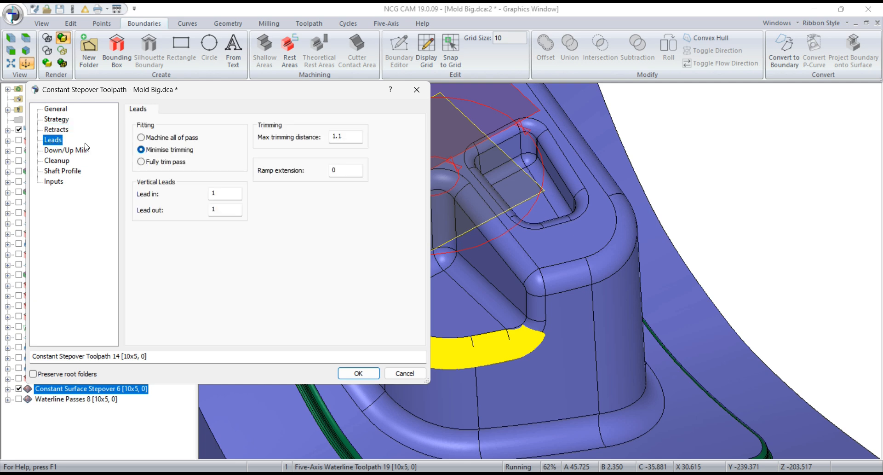
double_click(216, 193)
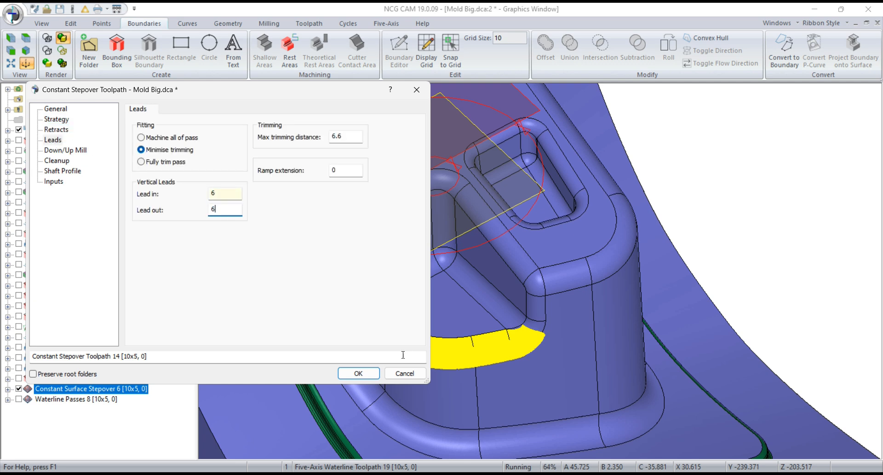
key(Return)
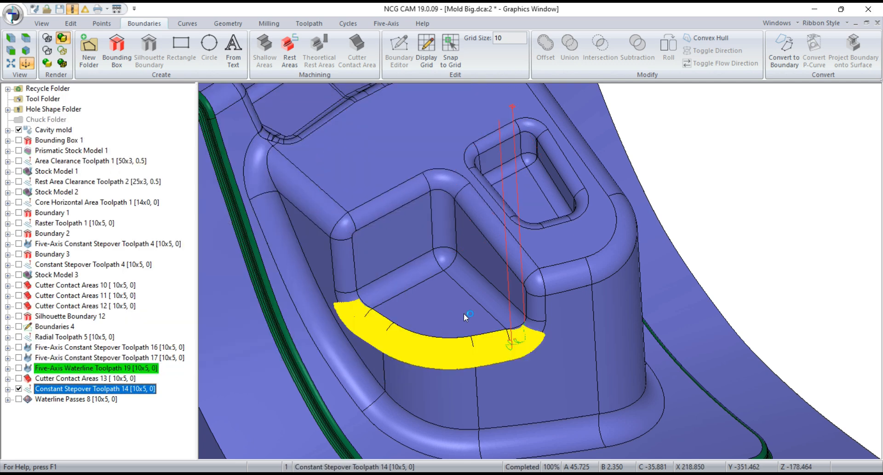
Check the links at the rim's end and set Constant Stepover Toolpath 14 to stay on surface within 5
scroll(522, 341, up, 7)
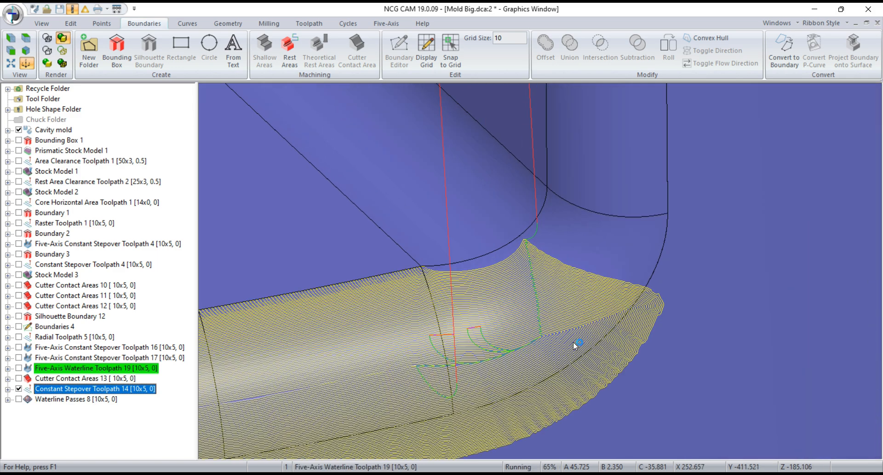
scroll(568, 344, down, 6)
mouse_move(499, 330)
middle_down()
mouse_move(504, 315)
mouse_move(499, 320)
middle_up()
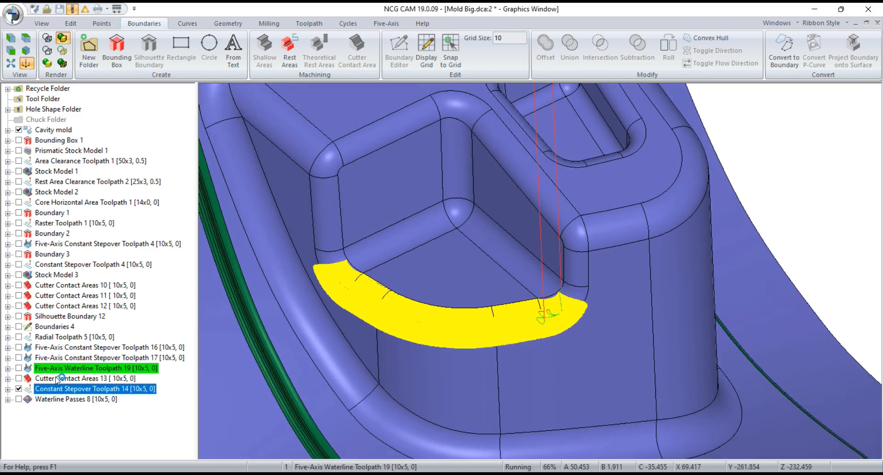
right_click(62, 391)
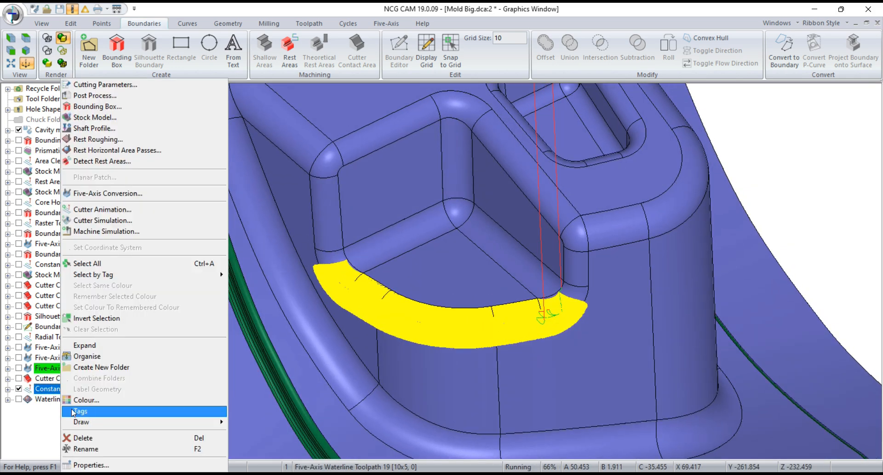
click(76, 465)
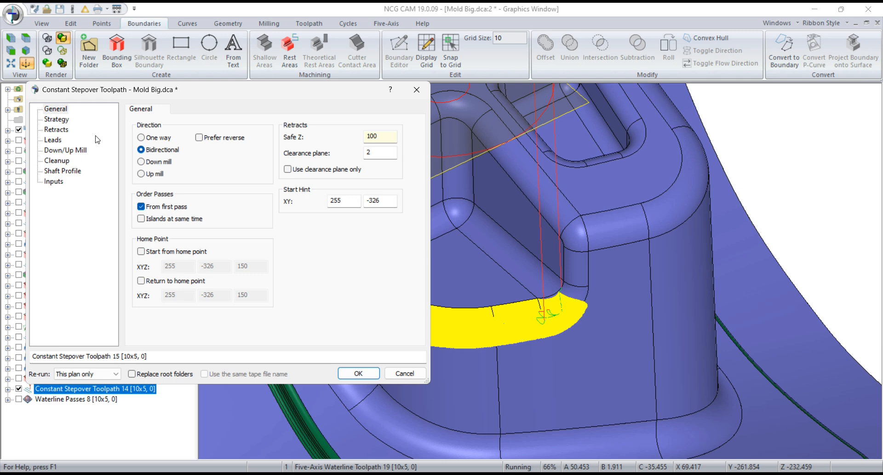
click(59, 121)
drag(277, 138, 226, 144)
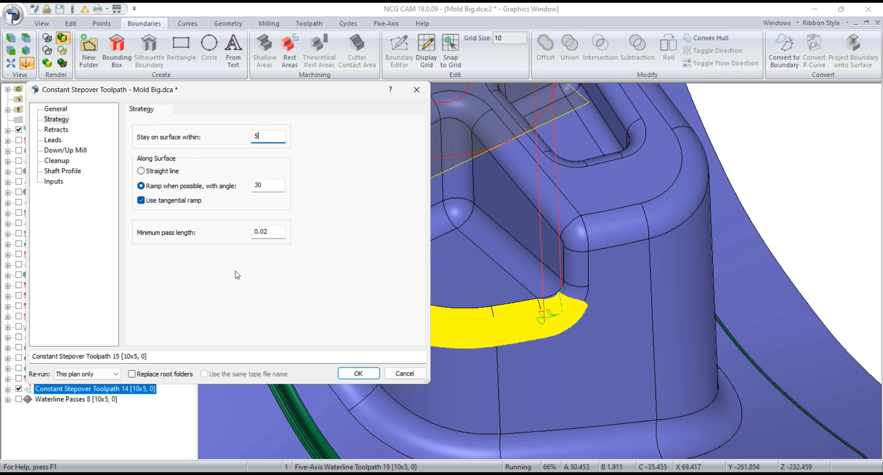
Re-run the constant stepover toolpath for the selected branch, replacing its root folders, and inspect the links at the rim's end
click(132, 374)
click(87, 374)
click(74, 391)
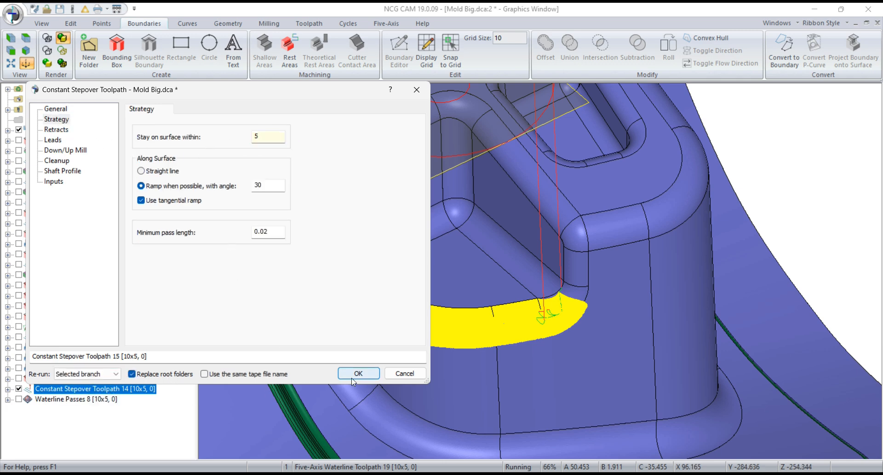
click(359, 373)
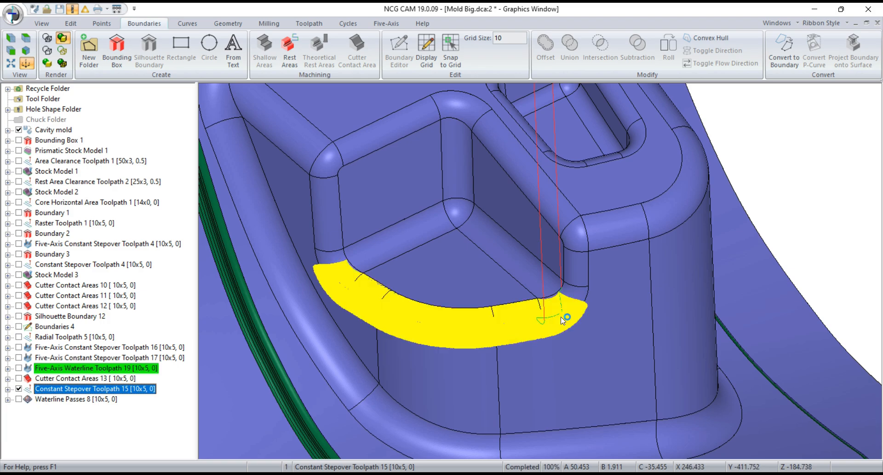
scroll(559, 317, up, 3)
scroll(548, 315, up, 5)
scroll(546, 312, down, 10)
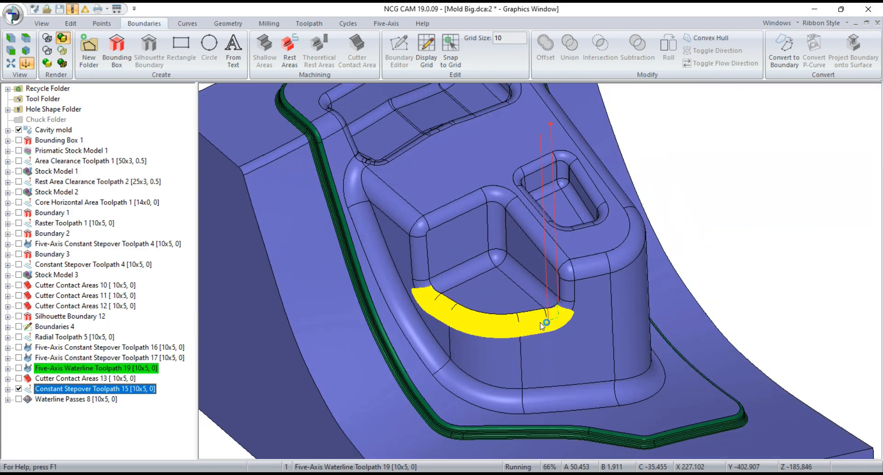
scroll(538, 320, up, 4)
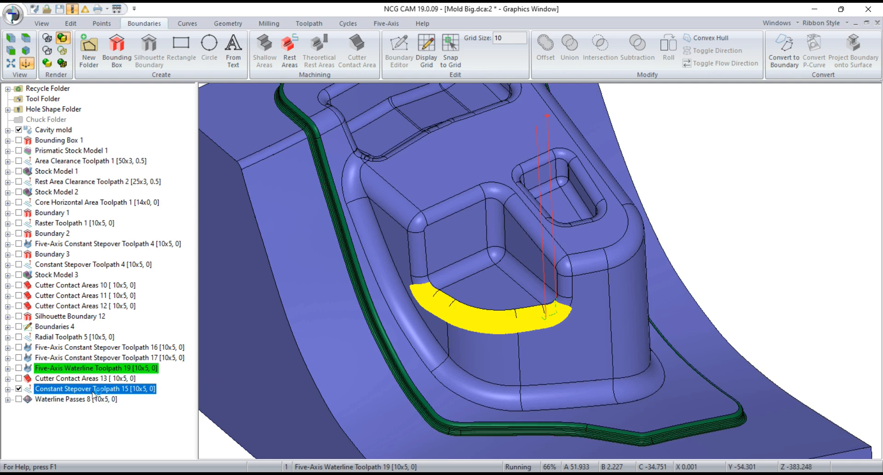
Start a five-axis conversion of Constant Stepover Toolpath 15 using the recent tool LS Ball Nose[10x5 55, 0] + 10dia LS Holder
click(73, 421)
click(79, 391)
right_click(81, 389)
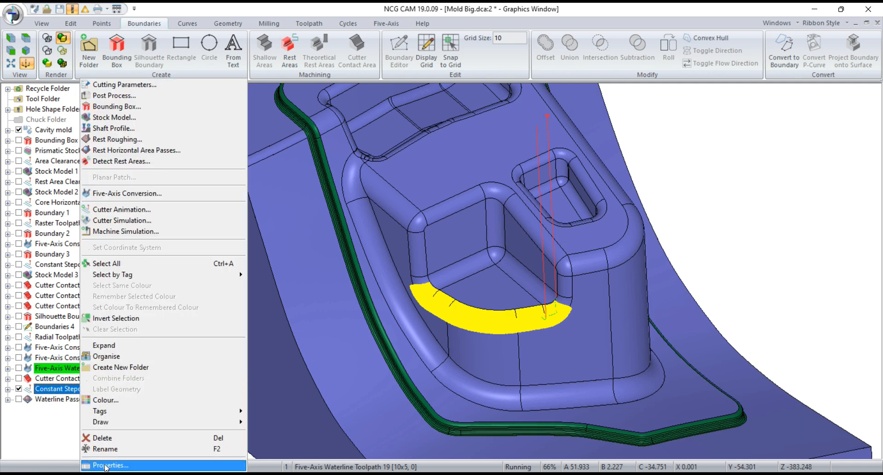
click(119, 195)
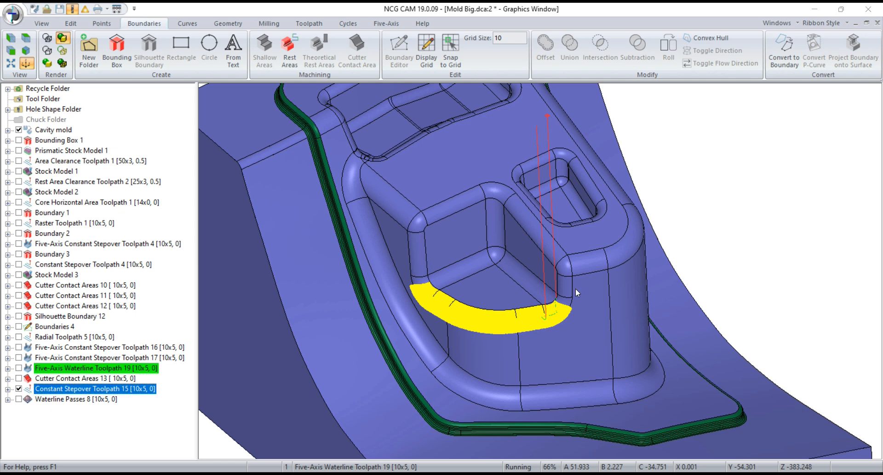
click(237, 74)
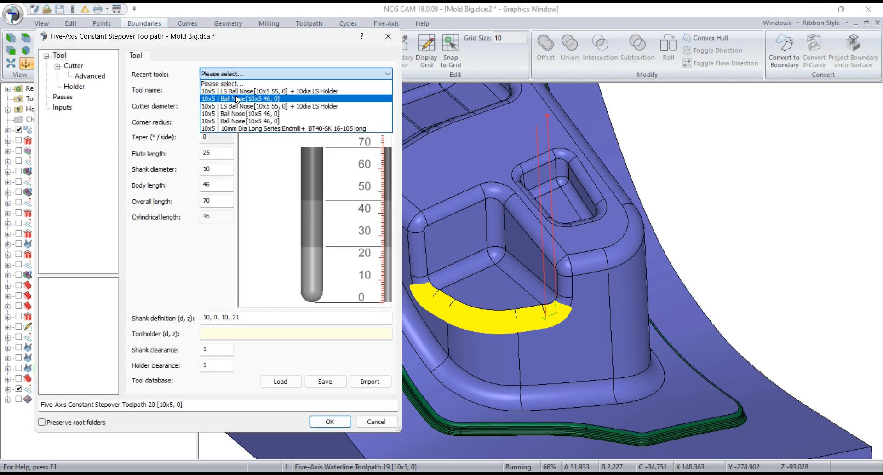
click(235, 91)
Set the side tilt angle to 5, enable smoothing without tilting for collision-free zones, and calculate the five-axis toolpath
click(63, 96)
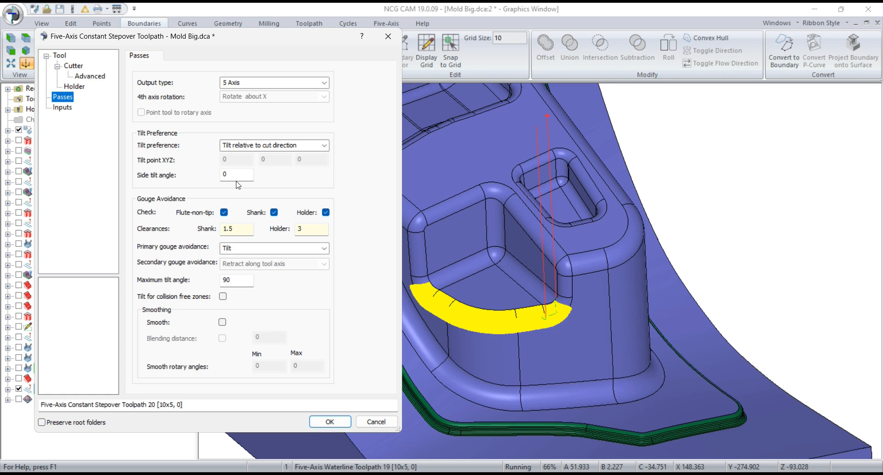
double_click(225, 175)
double_click(227, 280)
click(223, 296)
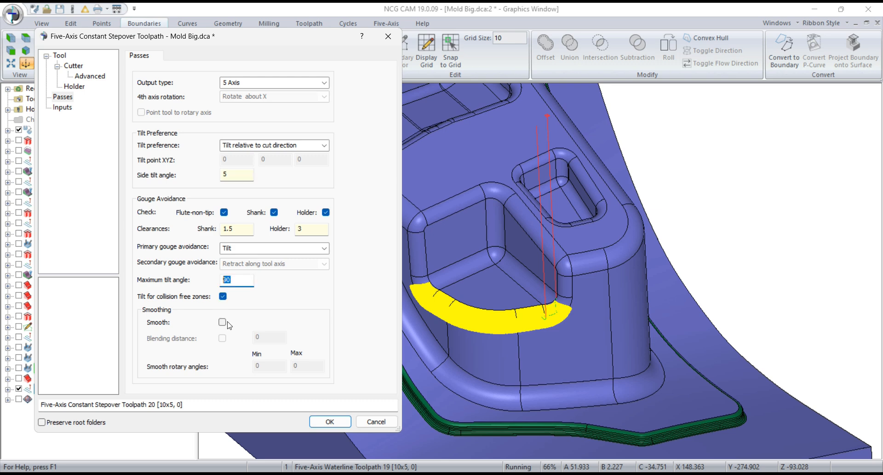
click(225, 297)
click(222, 321)
double_click(226, 280)
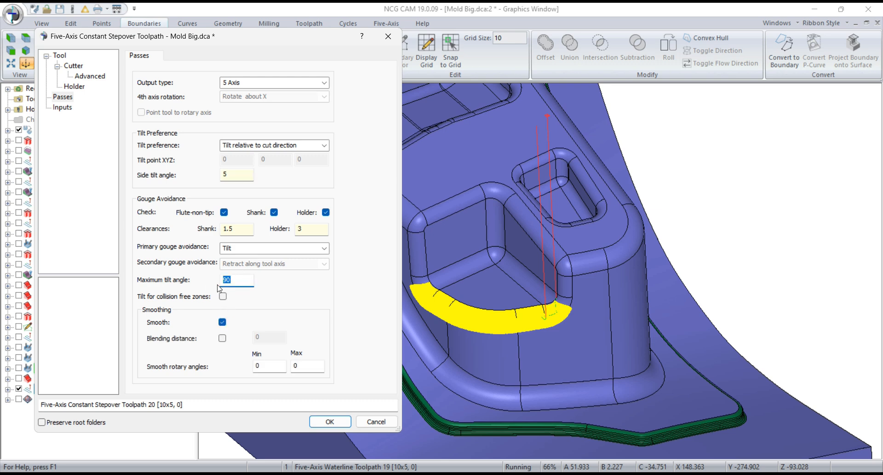
click(341, 425)
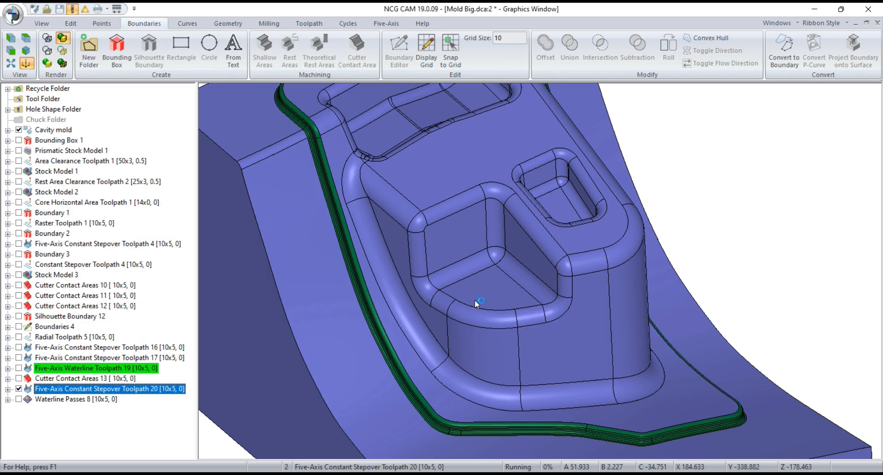
Hide Five-Axis Constant Stepover Toolpath 20 and show Waterline Passes 8 on the mold
scroll(475, 299, down, 5)
scroll(475, 300, up, 3)
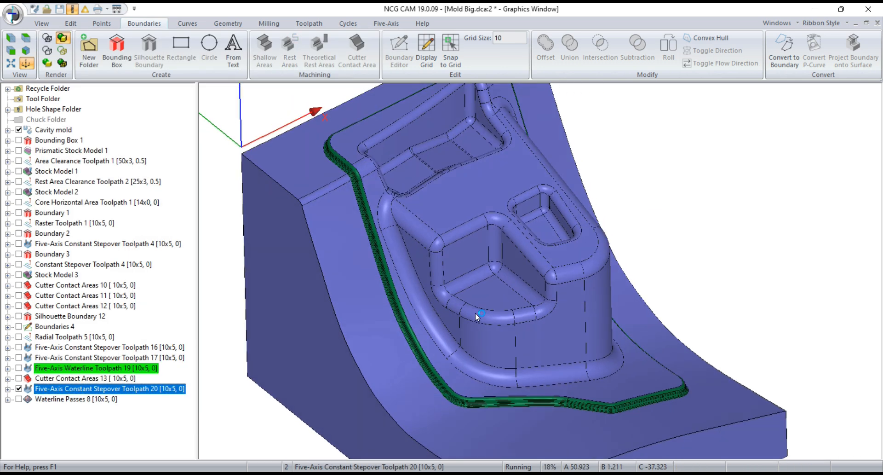
drag(604, 351, 598, 353)
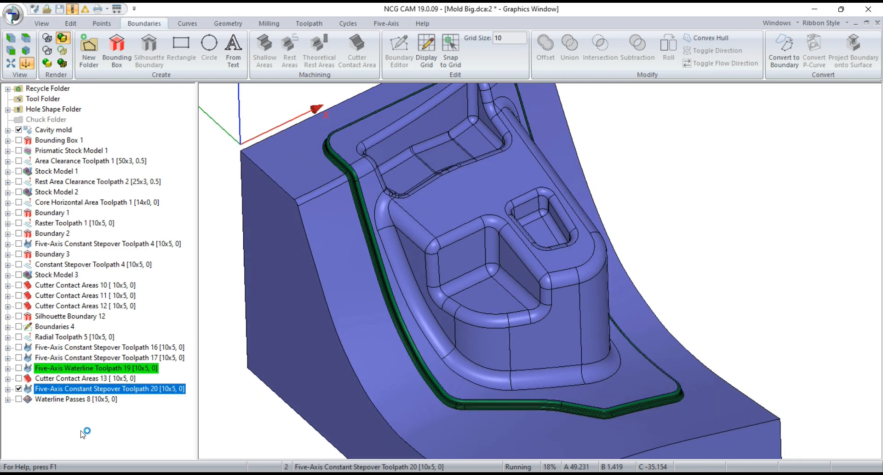
click(67, 424)
click(19, 389)
click(37, 400)
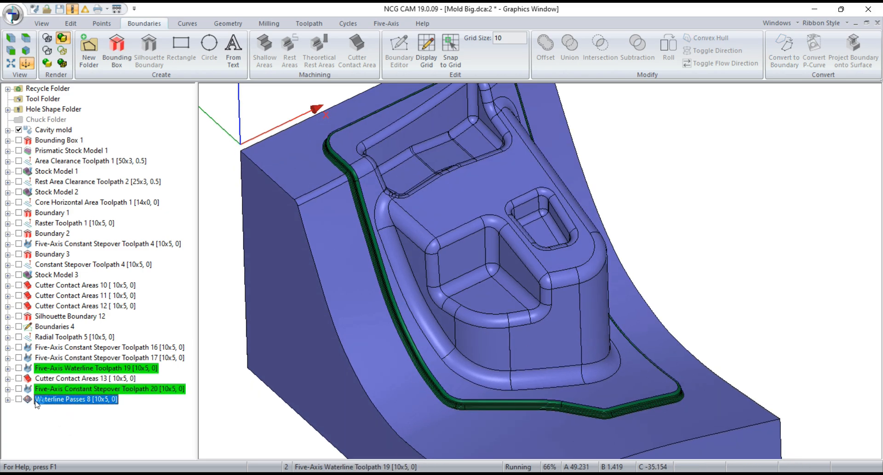
click(19, 399)
Examine the coverage of Waterline Passes 8 around the boss walls from both sides
scroll(411, 253, up, 6)
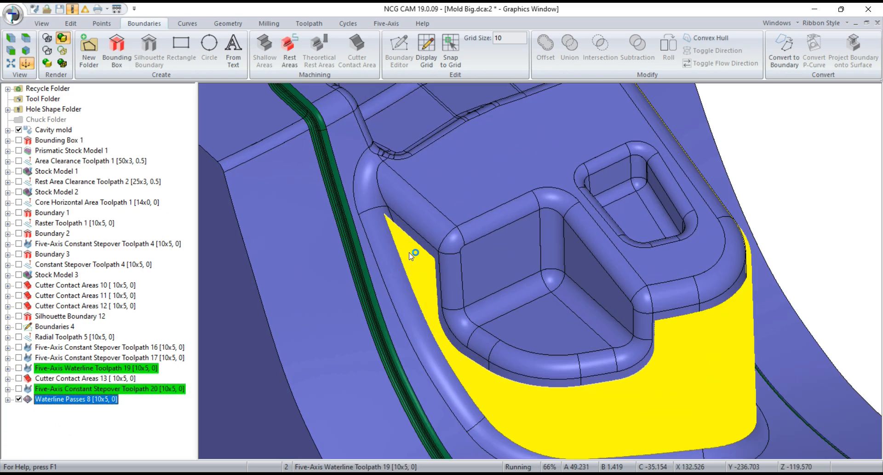
scroll(471, 264, down, 8)
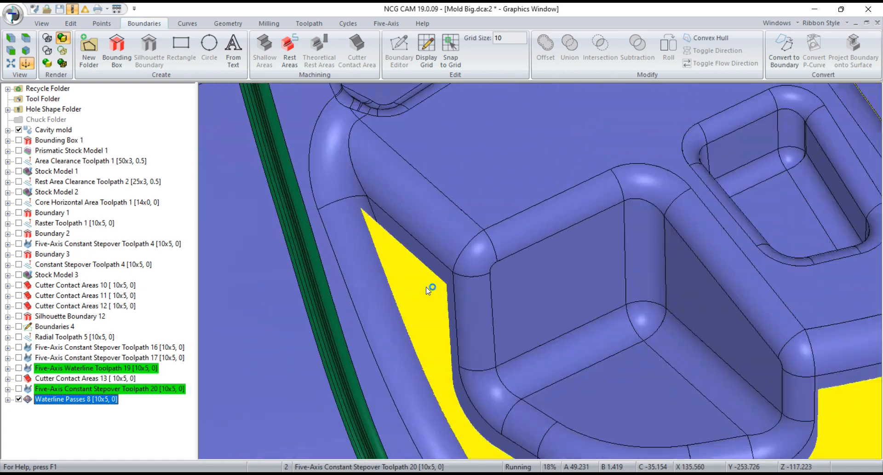
scroll(615, 374, up, 8)
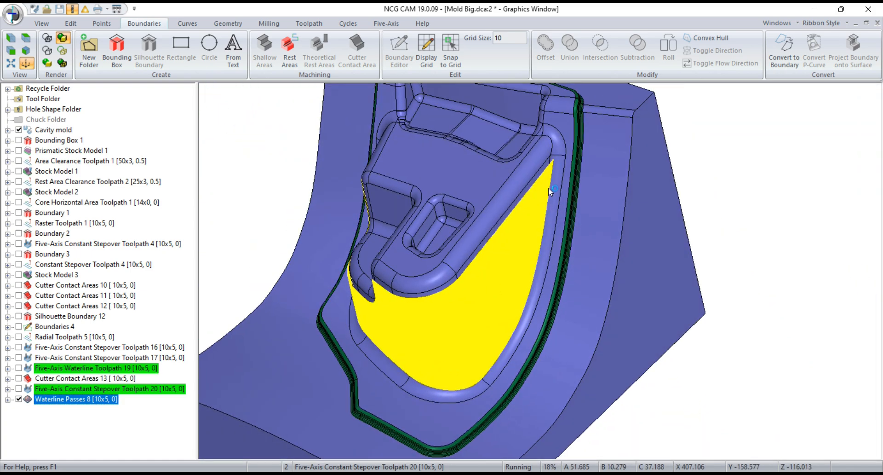
scroll(556, 135, down, 10)
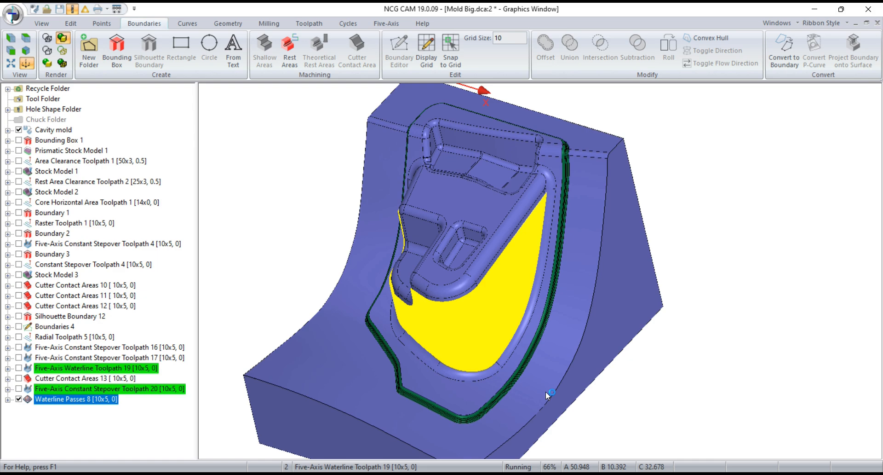
middle_drag(546, 392, 574, 345)
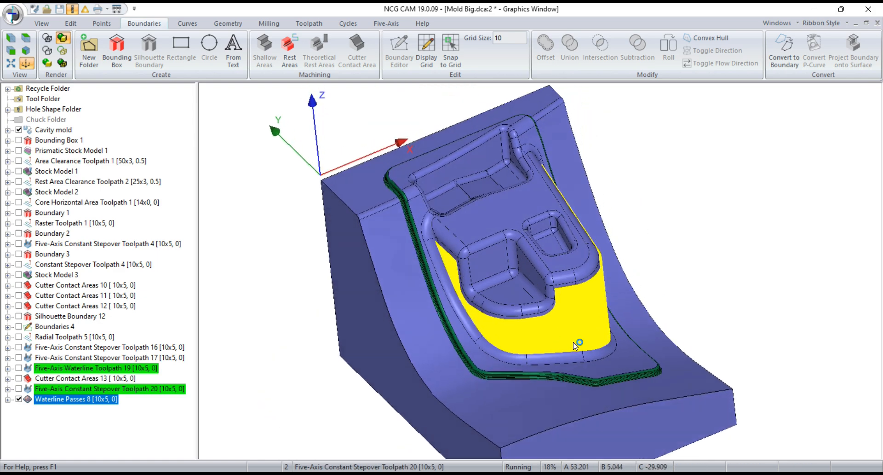
middle_drag(509, 227, 505, 228)
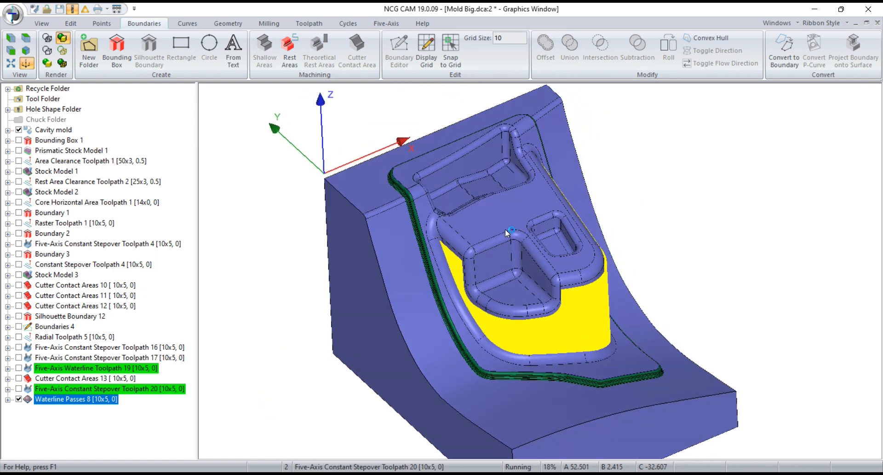
Start a waterline toolpath from Waterline Passes 8 with a safe Z of 100 and a stay-on-surface distance of 1
right_click(101, 402)
click(132, 32)
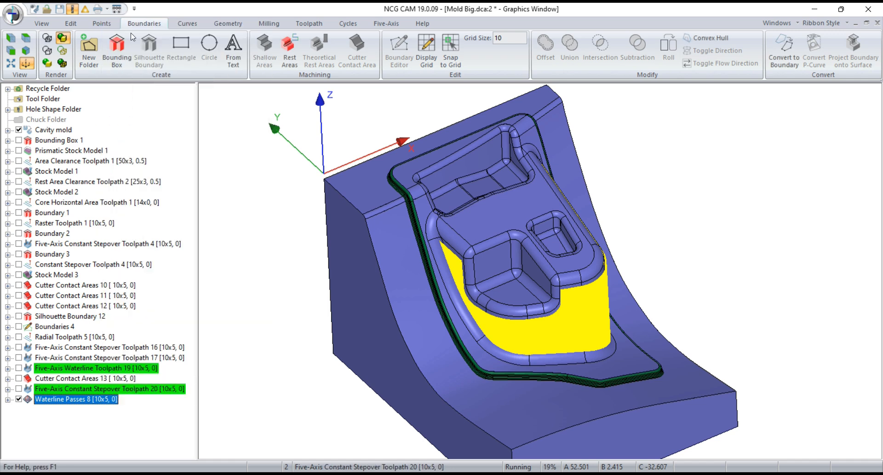
click(179, 144)
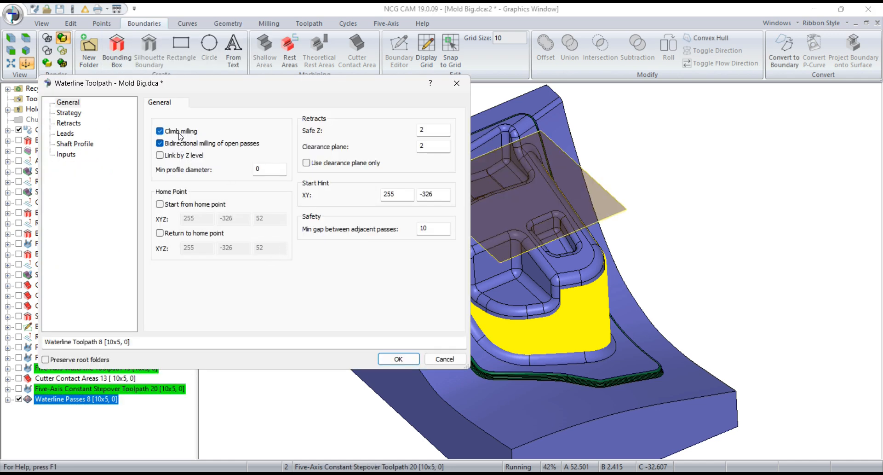
click(184, 133)
double_click(436, 132)
text(100)
click(70, 113)
text(1)
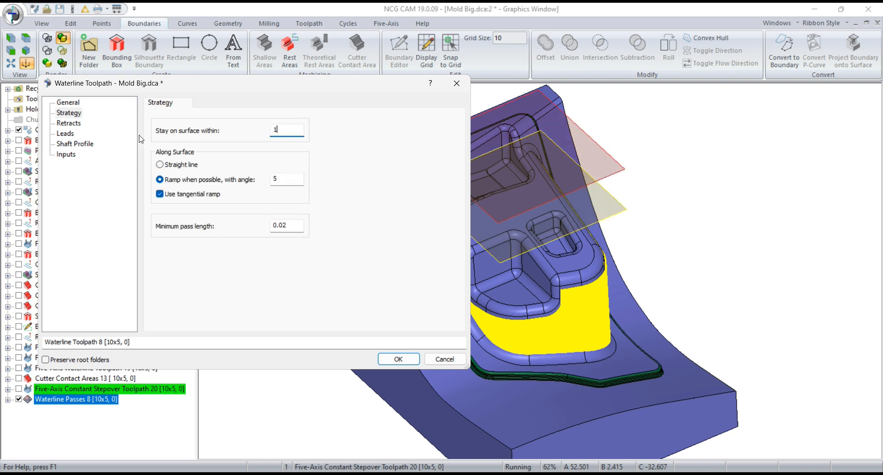
click(68, 123)
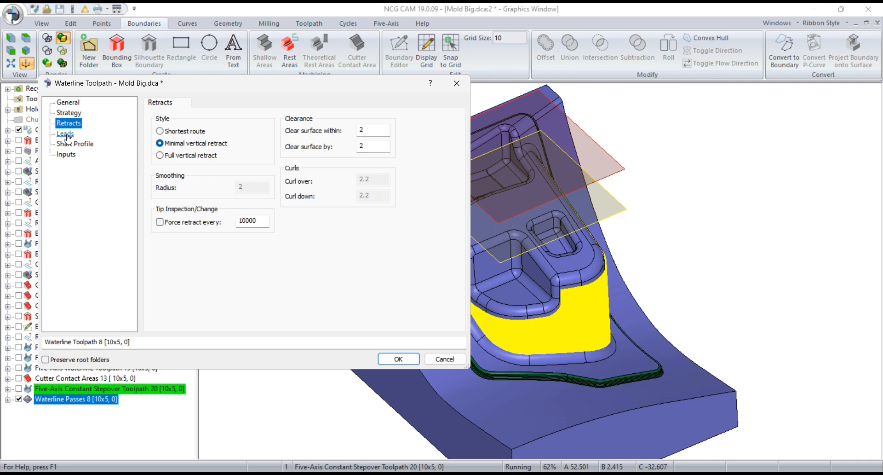
Enable simplified leads with a linear lead-in extension of 3 and calculate the waterline toolpath
click(67, 135)
click(160, 222)
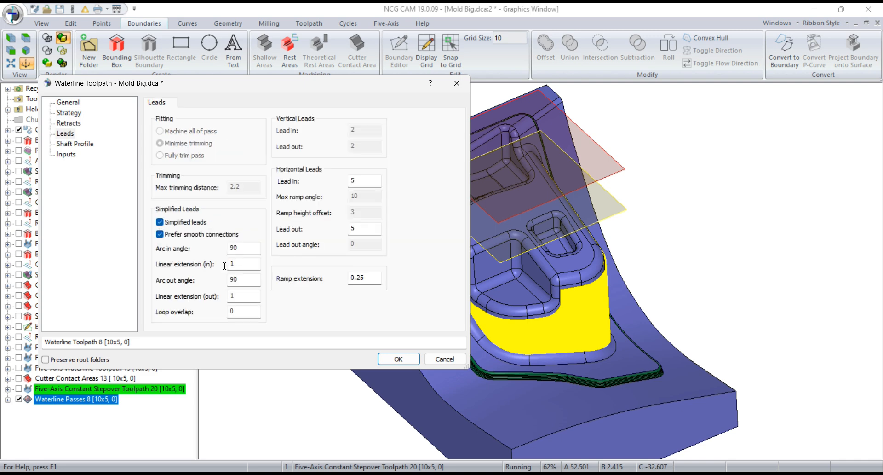
double_click(232, 263)
text(3)
click(246, 281)
click(387, 362)
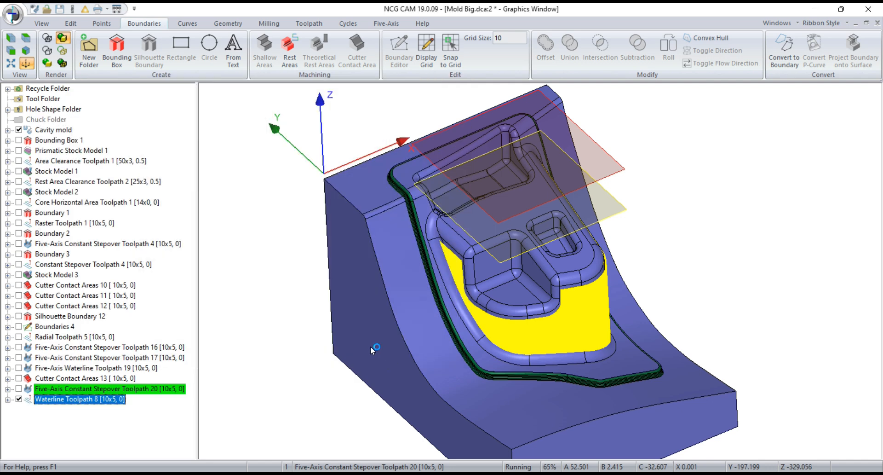
Examine the leads, links and wall coverage of Waterline Toolpath 8 from both sides of the boss
scroll(360, 299, down, 2)
middle_drag(358, 341, 412, 302)
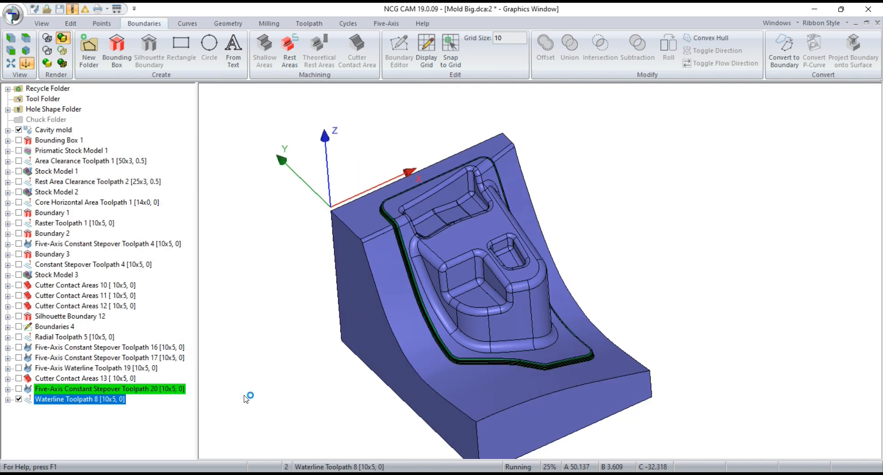
click(50, 369)
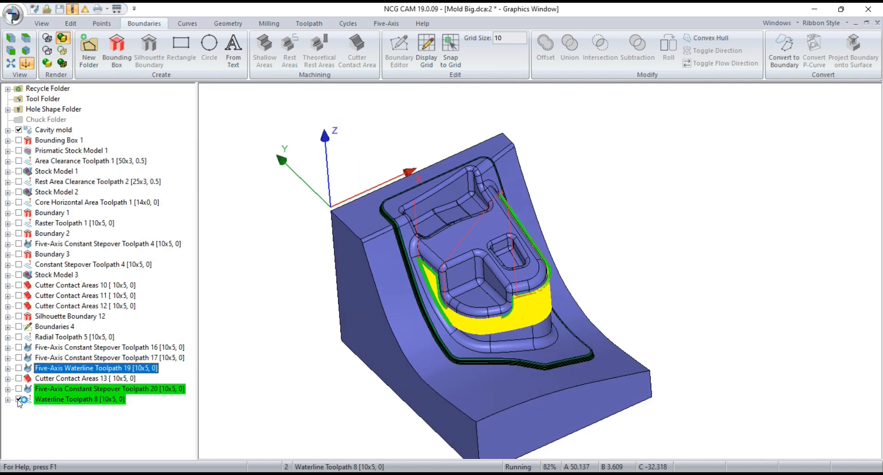
click(73, 399)
scroll(549, 356, up, 5)
scroll(549, 352, up, 5)
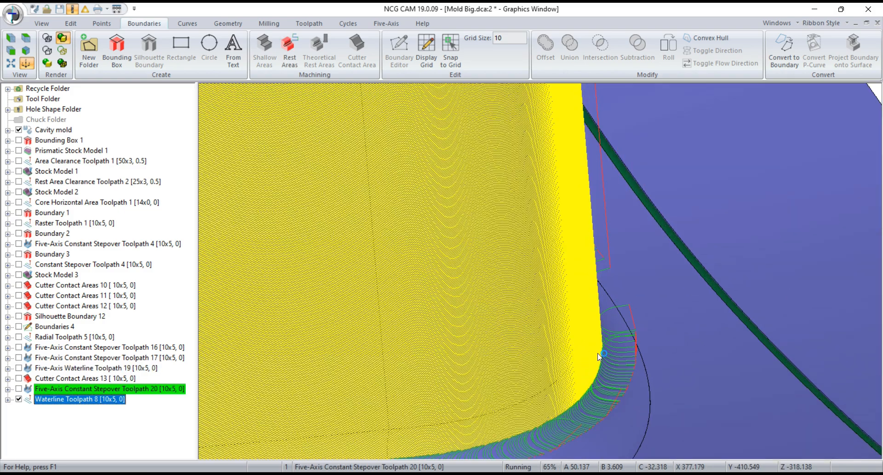
scroll(585, 359, down, 6)
scroll(453, 354, up, 4)
scroll(452, 351, down, 10)
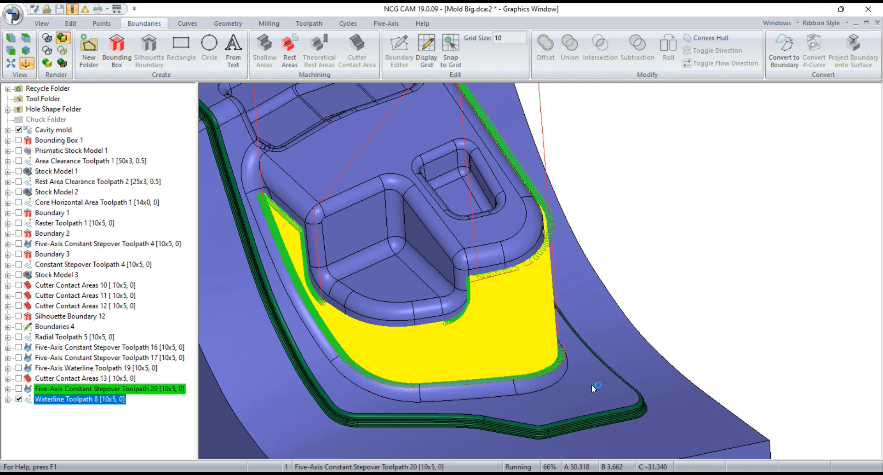
middle_drag(592, 384, 370, 372)
scroll(377, 371, down, 5)
scroll(509, 203, up, 5)
scroll(509, 203, up, 3)
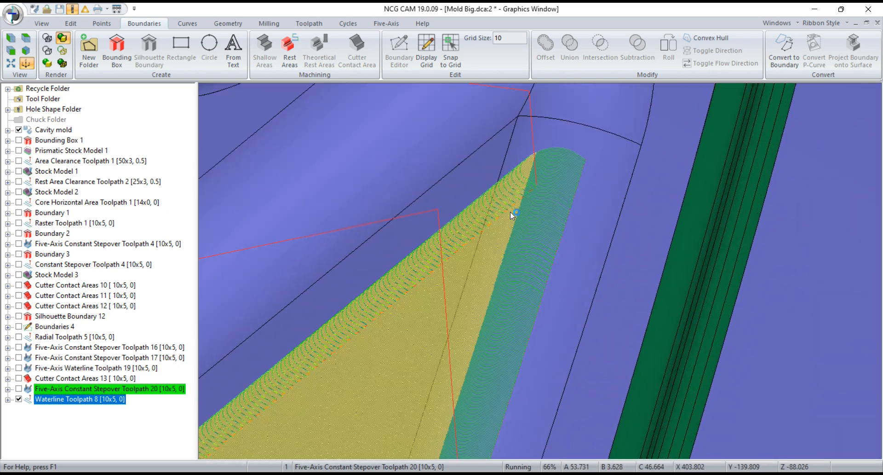
scroll(510, 211, down, 6)
scroll(513, 247, down, 6)
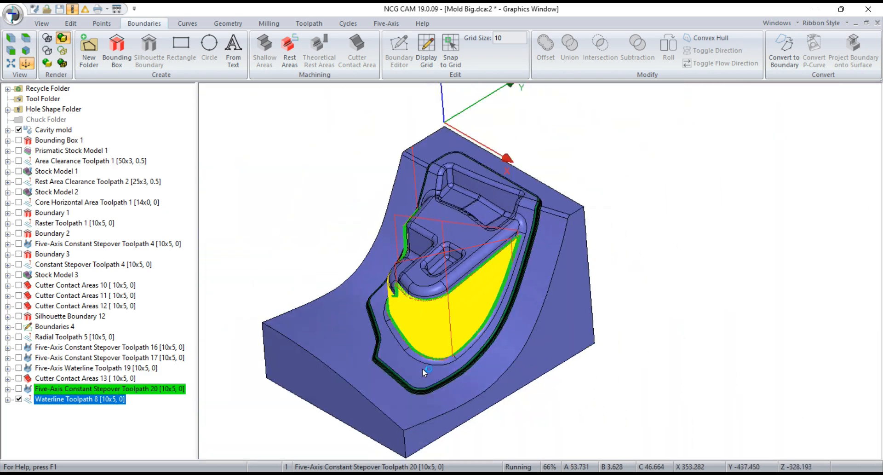
middle_drag(422, 368, 611, 384)
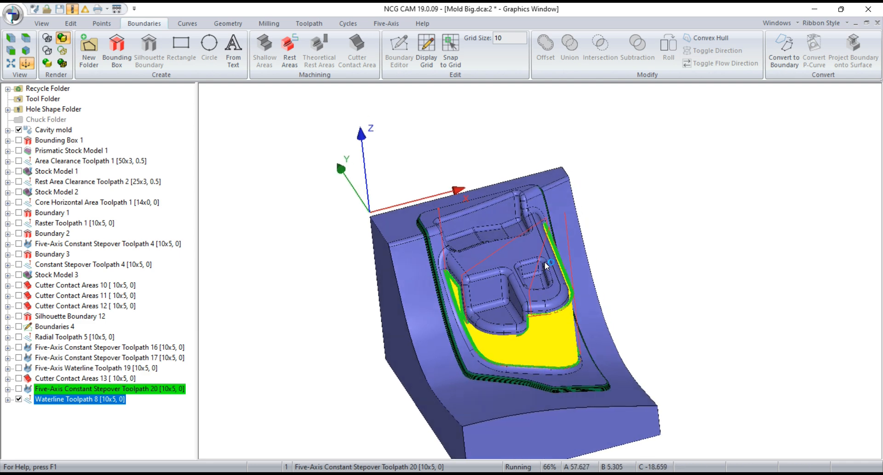
Hide Waterline Toolpath 8 and show Five-Axis Waterline Toolpath 19 to inspect its passes in the pocket
click(112, 415)
click(20, 399)
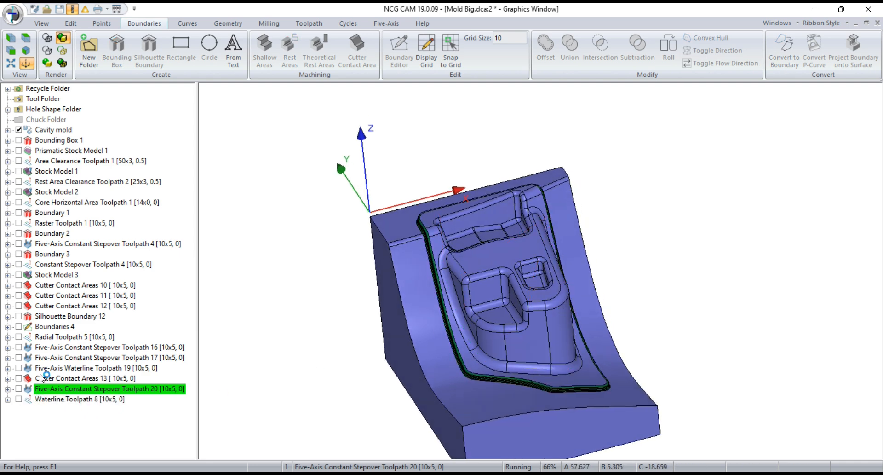
click(18, 368)
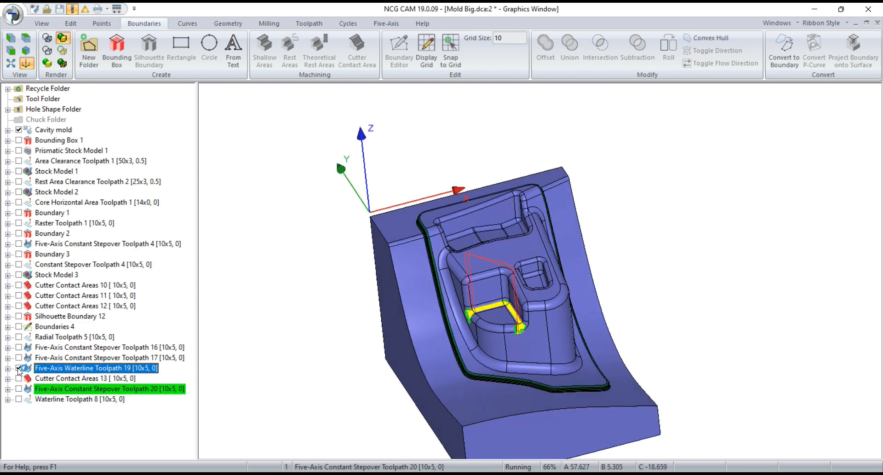
scroll(512, 330, up, 8)
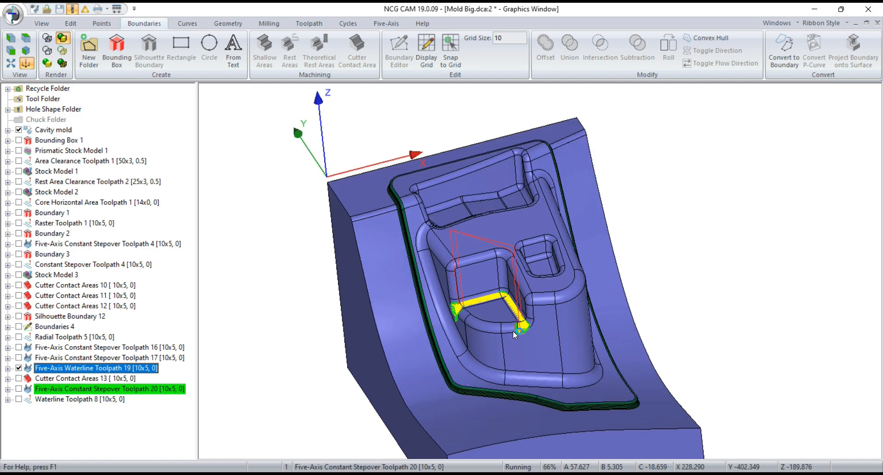
scroll(526, 297, down, 8)
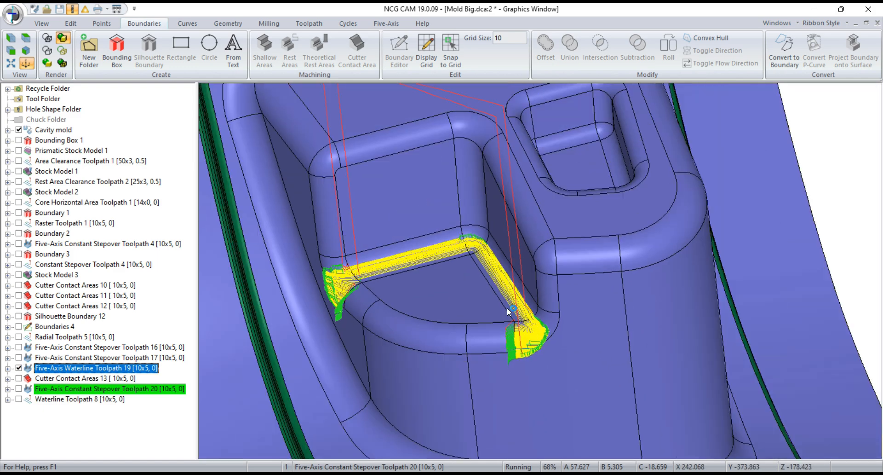
middle_drag(493, 354, 539, 352)
middle_drag(511, 277, 516, 275)
click(51, 408)
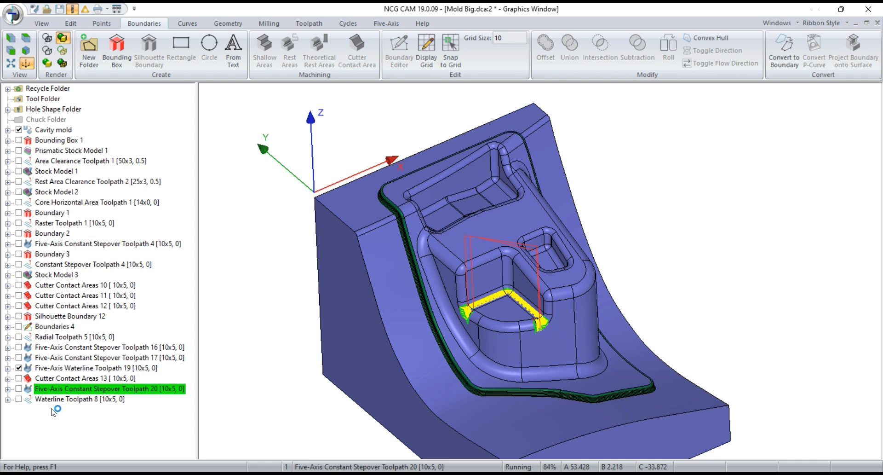
Reopen the pass parameters of Five-Axis Waterline Toolpath 19 and set the maximum tilt angle to 90
click(54, 368)
right_click(54, 372)
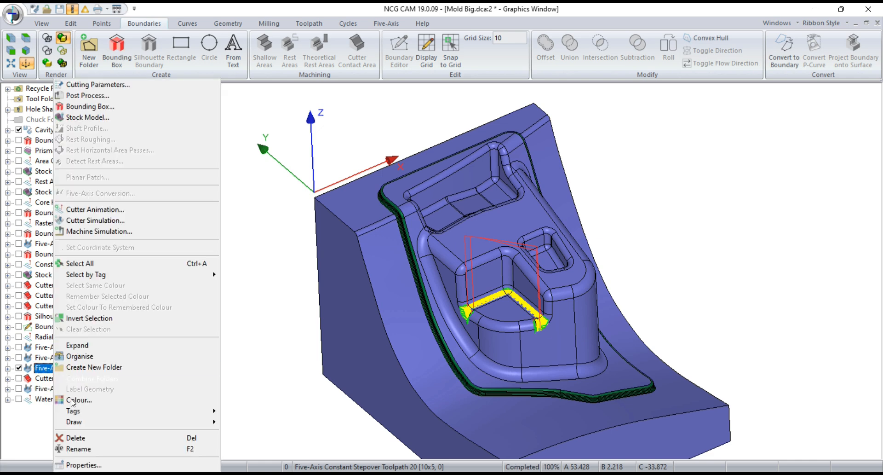
click(69, 465)
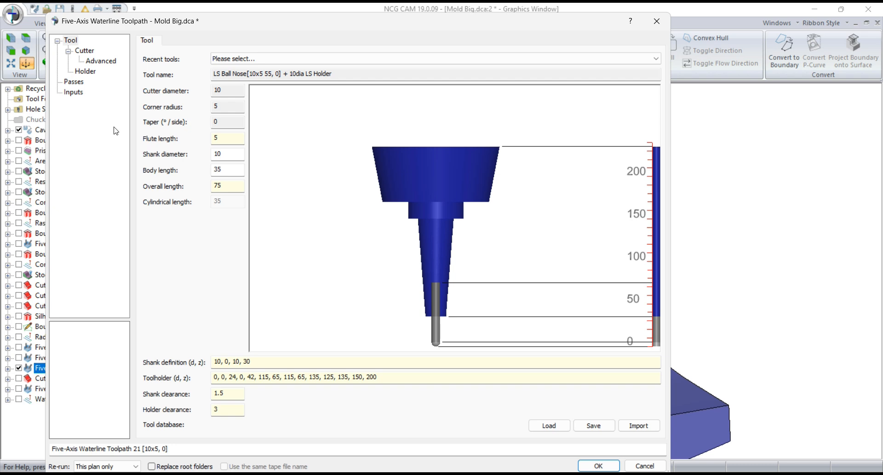
click(80, 83)
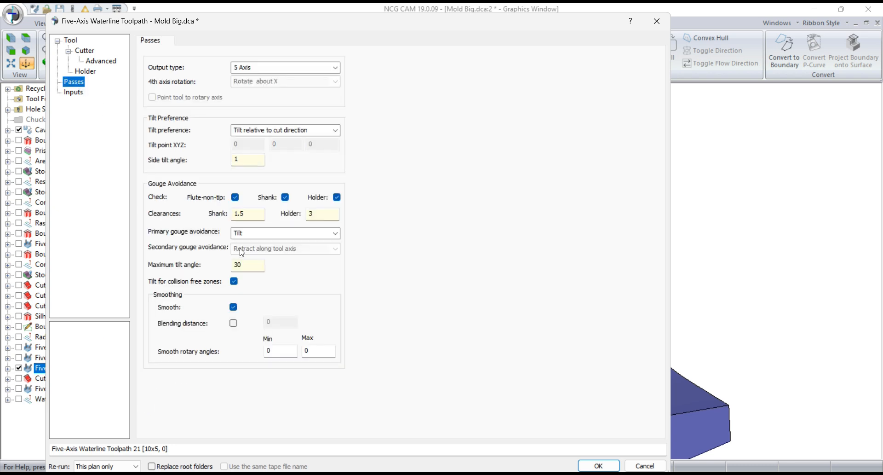
double_click(236, 265)
text(9)
Set the primary gouge avoidance to Retract along tool axis and review the secondary gouge avoidance options
click(335, 233)
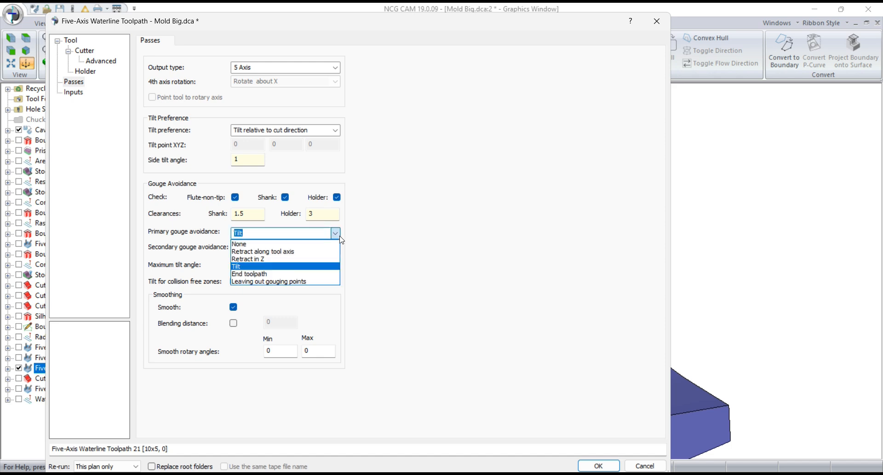
click(299, 251)
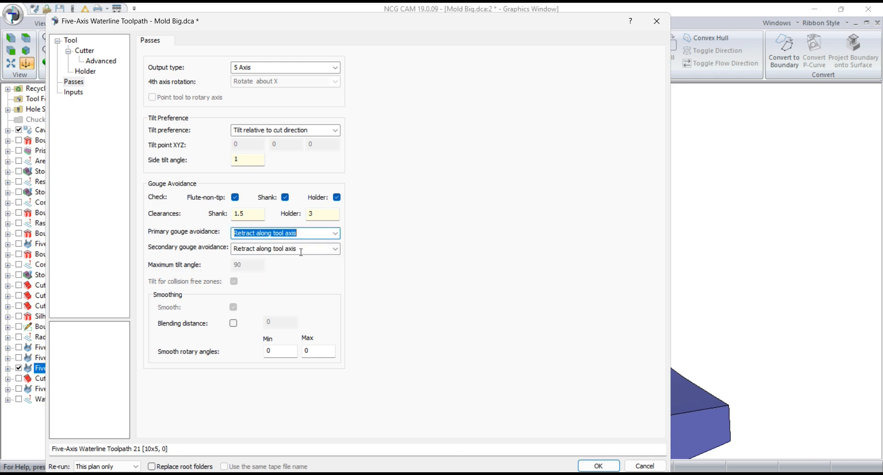
click(336, 249)
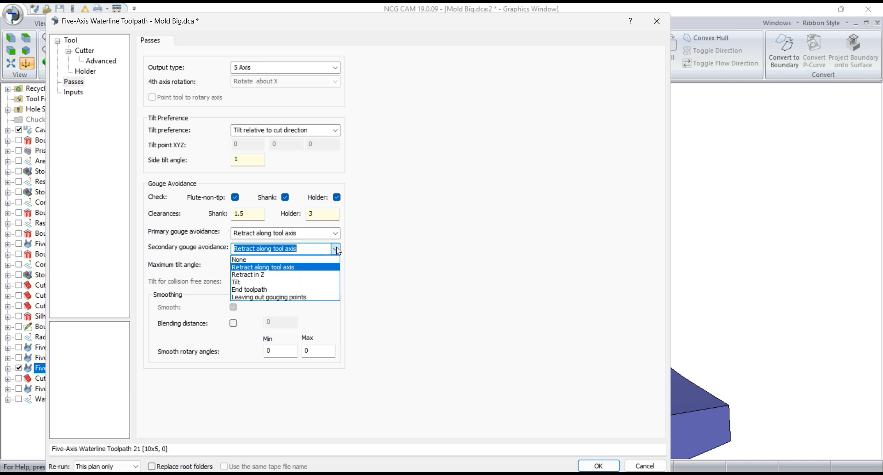
click(359, 244)
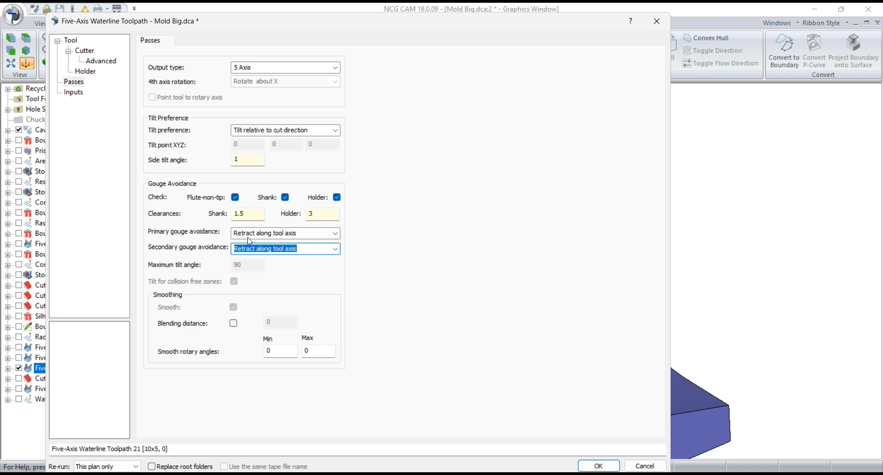
click(242, 159)
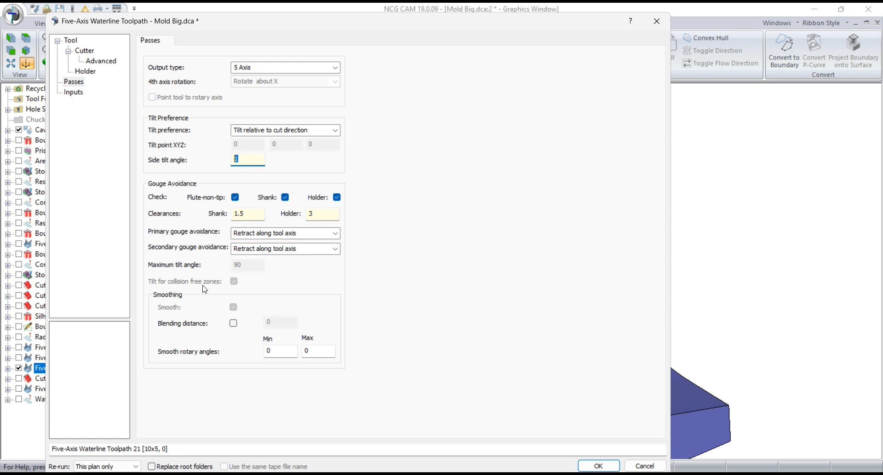
Re-run the selected branch of the five-axis waterline toolpath with its root folders replaced
click(154, 466)
click(135, 467)
click(107, 473)
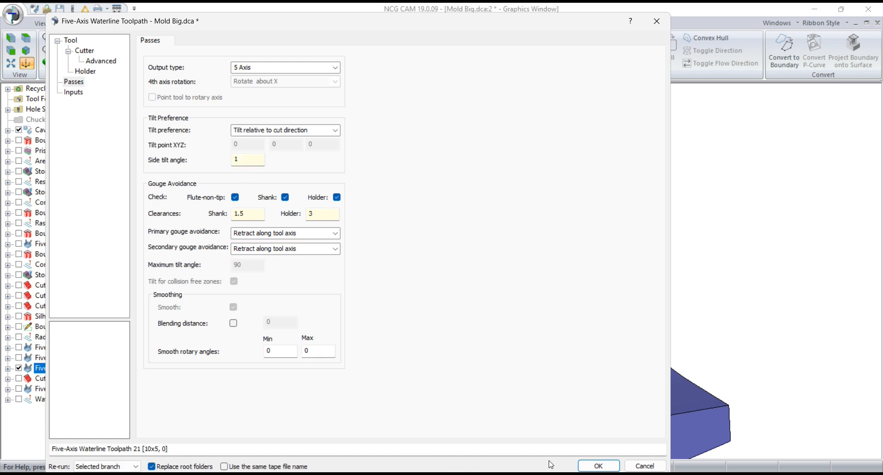
click(598, 465)
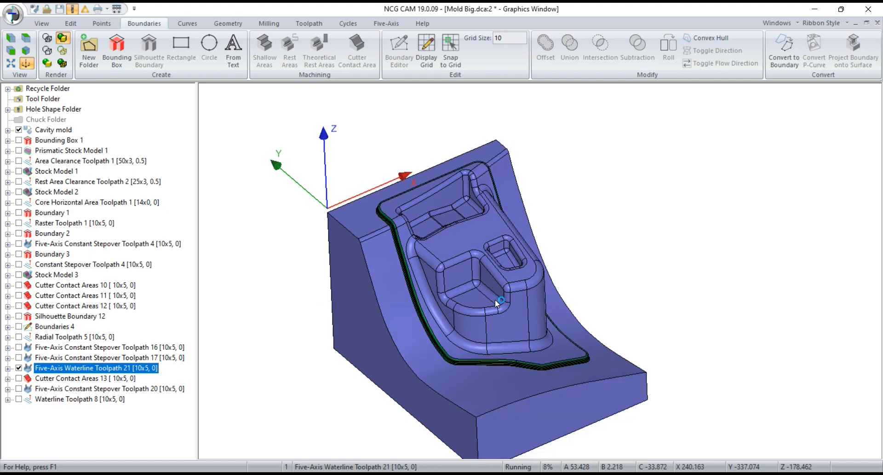
Hide Five-Axis Waterline Toolpath 21 and show Five-Axis Constant Stepover Toolpath 20 to inspect its passes along the pocket rim
click(19, 368)
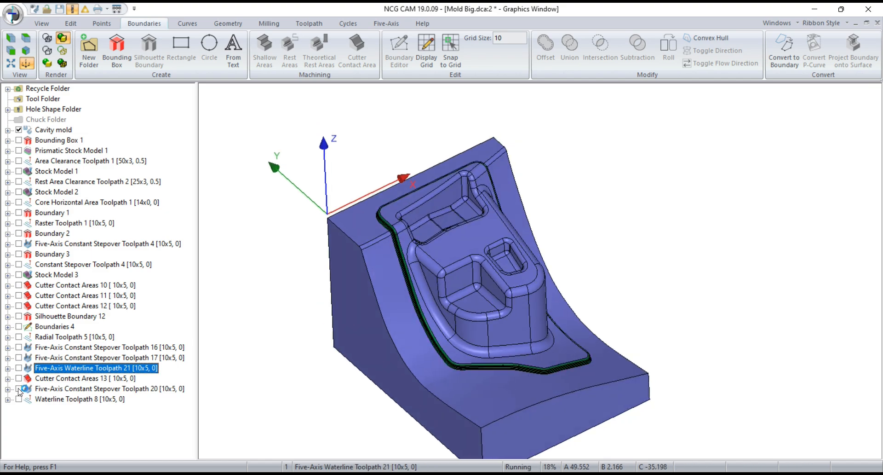
click(19, 389)
scroll(398, 272, up, 10)
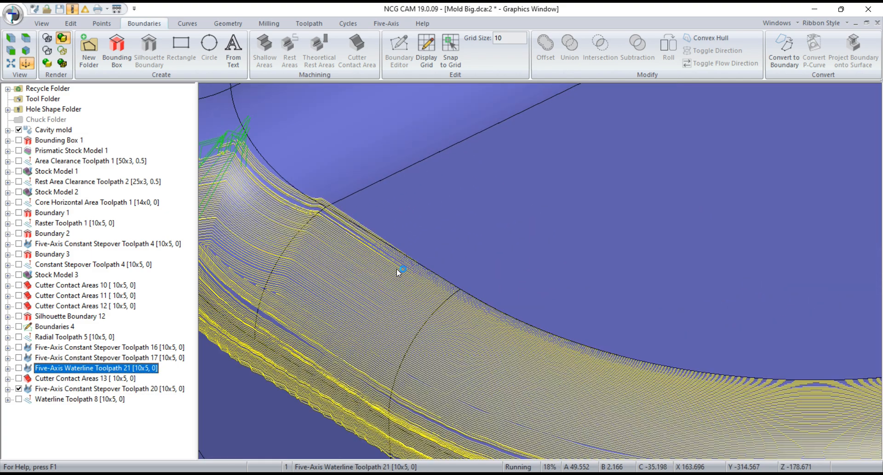
scroll(398, 272, down, 10)
scroll(545, 354, up, 2)
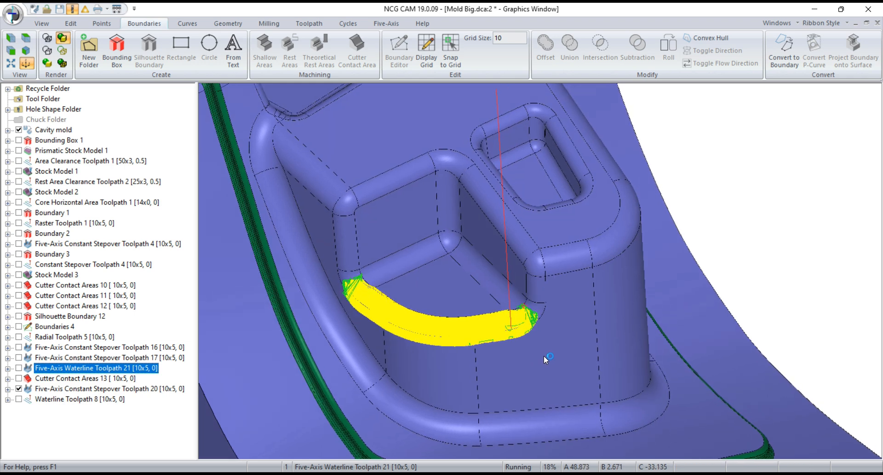
Set the maximum tilt angle of Five-Axis Constant Stepover Toolpath 20 to 90, keeping Tilt as the primary gouge avoidance
click(61, 389)
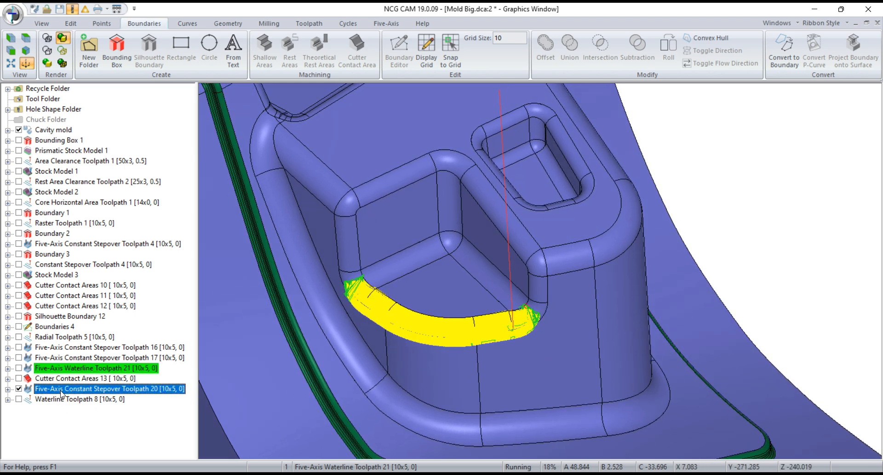
right_click(60, 391)
click(92, 465)
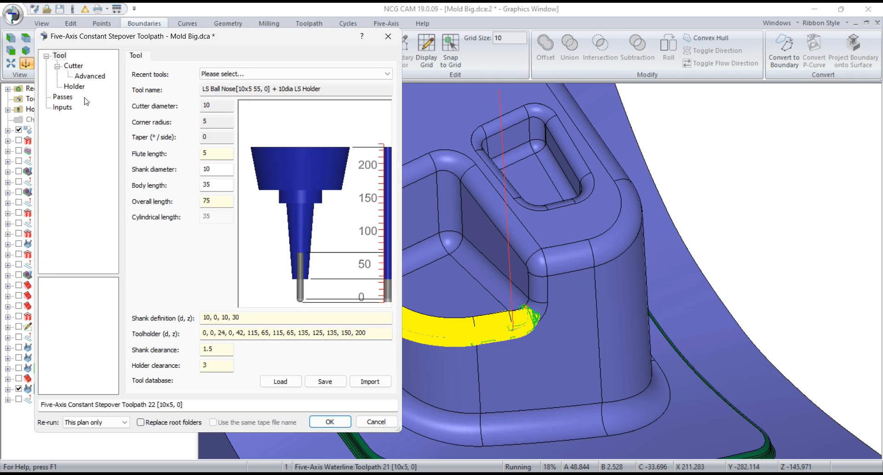
click(66, 98)
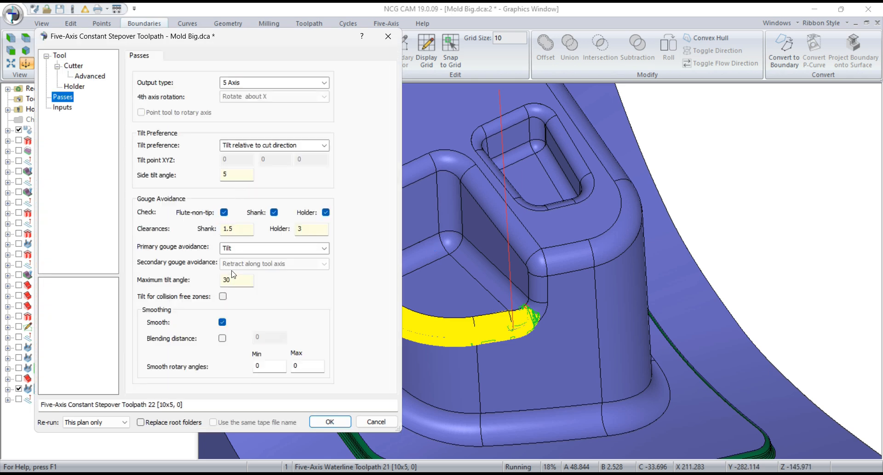
double_click(234, 280)
click(324, 248)
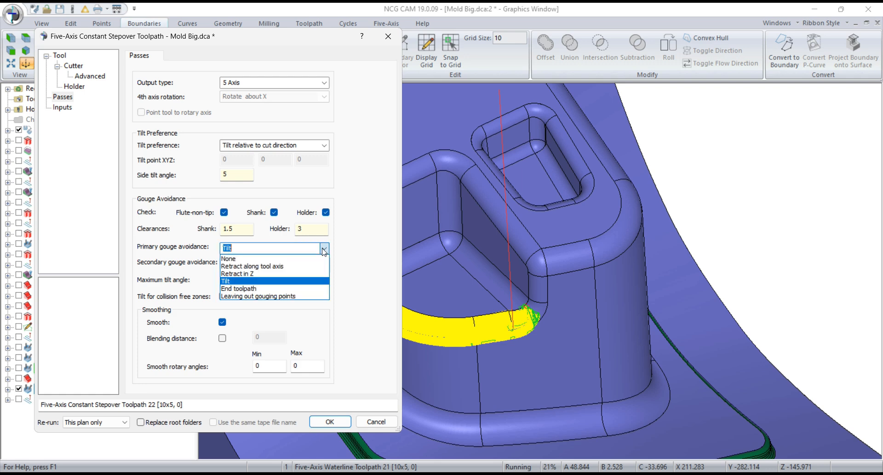
click(346, 248)
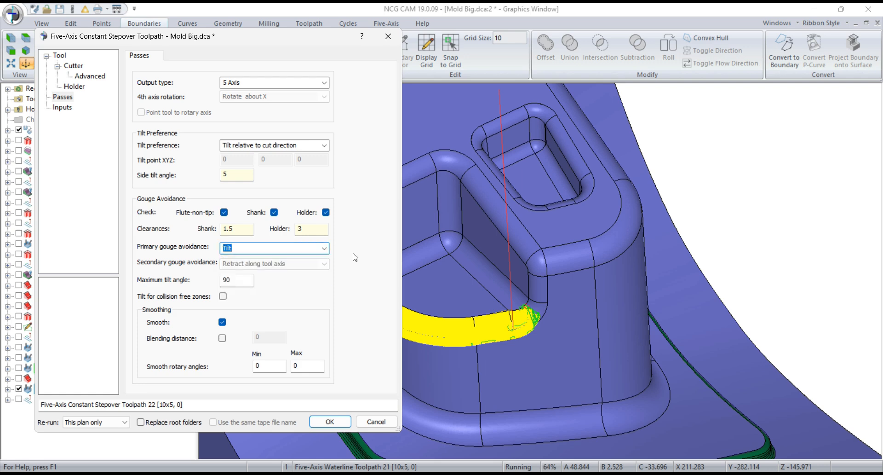
Re-run the selected branch of the constant stepover toolpath with its root folders replaced
click(140, 422)
click(97, 422)
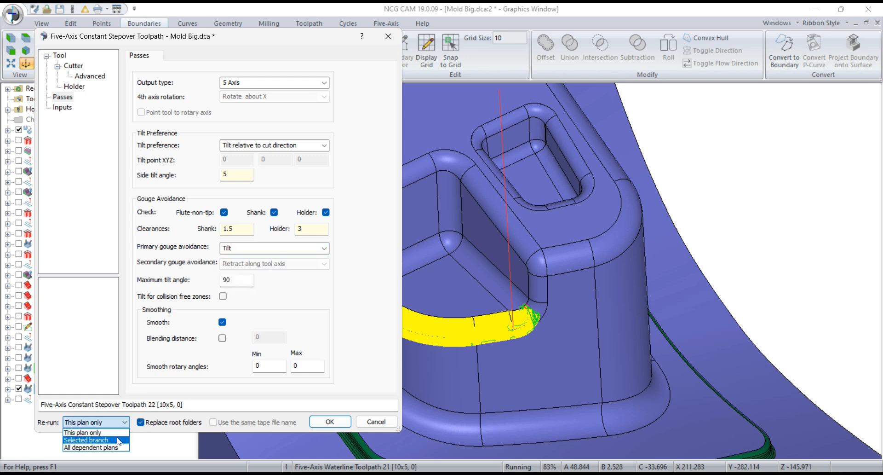
click(87, 441)
click(329, 421)
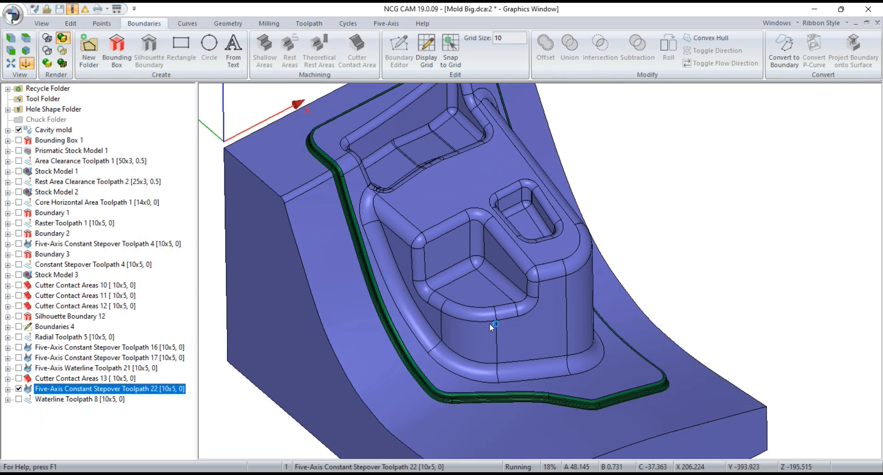
Hide Five-Axis Constant Stepover Toolpath 22 and show Five-Axis Waterline Toolpath 21 on the pocket walls
click(19, 388)
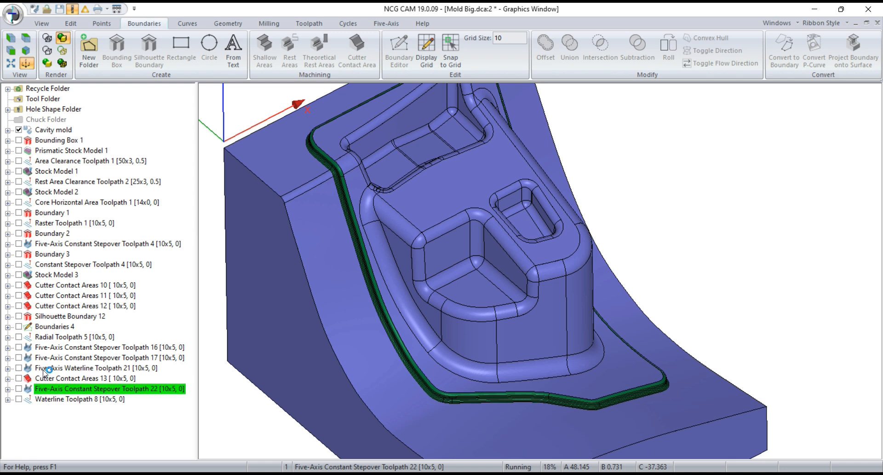
click(20, 368)
click(19, 369)
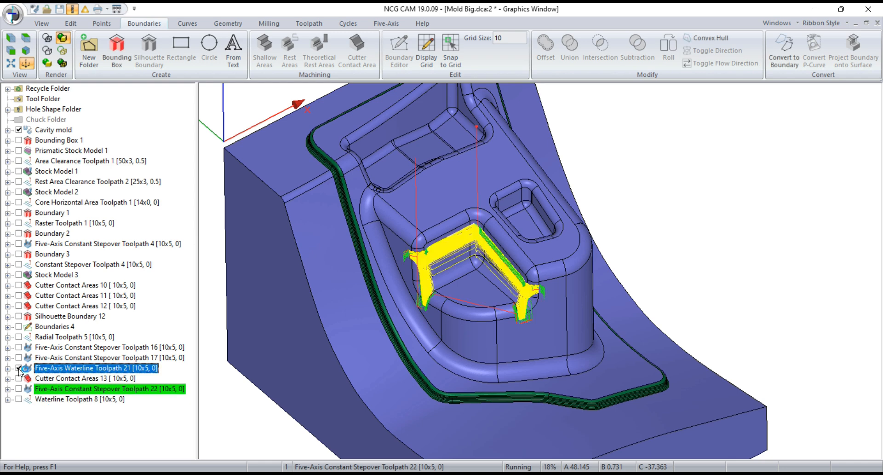
Set the primary gouge avoidance of Five-Axis Waterline Toolpath 21 to Tilt and re-run it with root folders replaced
right_click(39, 372)
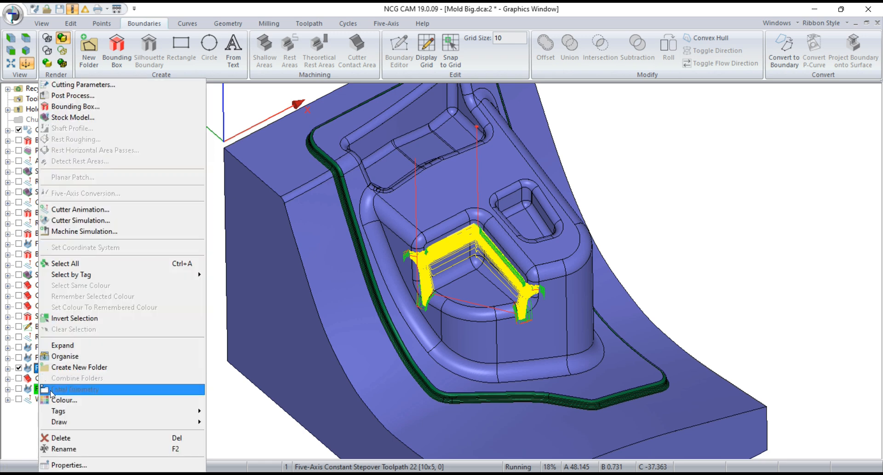
click(69, 466)
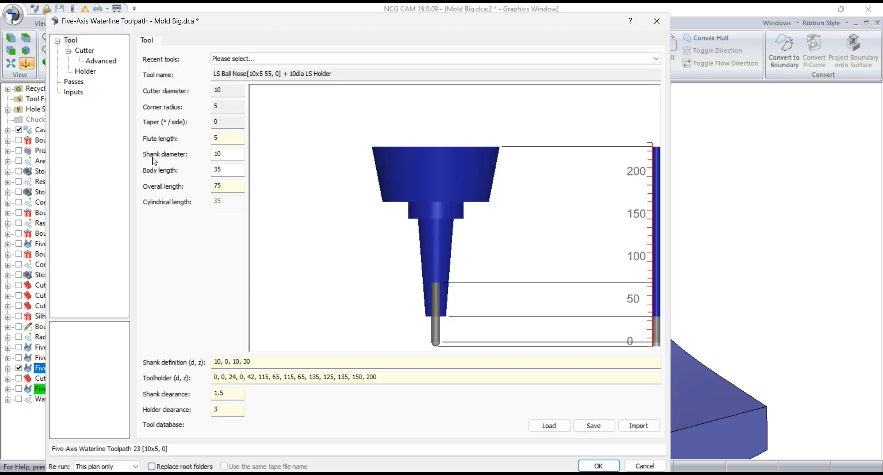
click(73, 81)
click(326, 233)
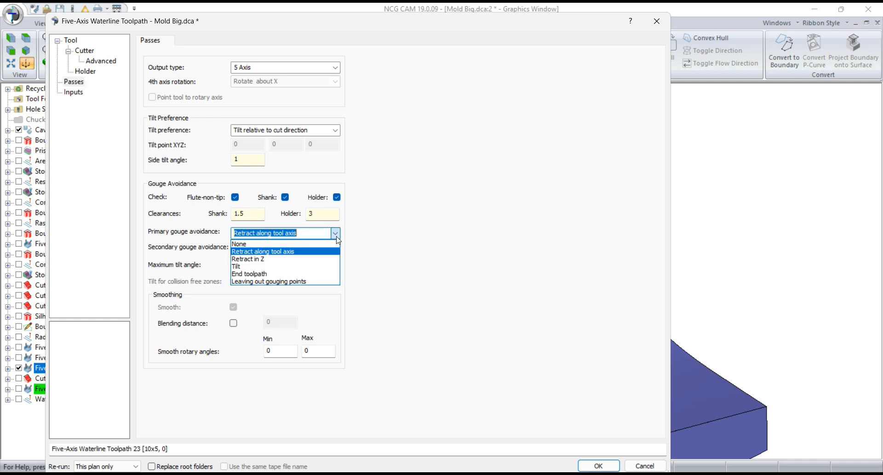
click(293, 266)
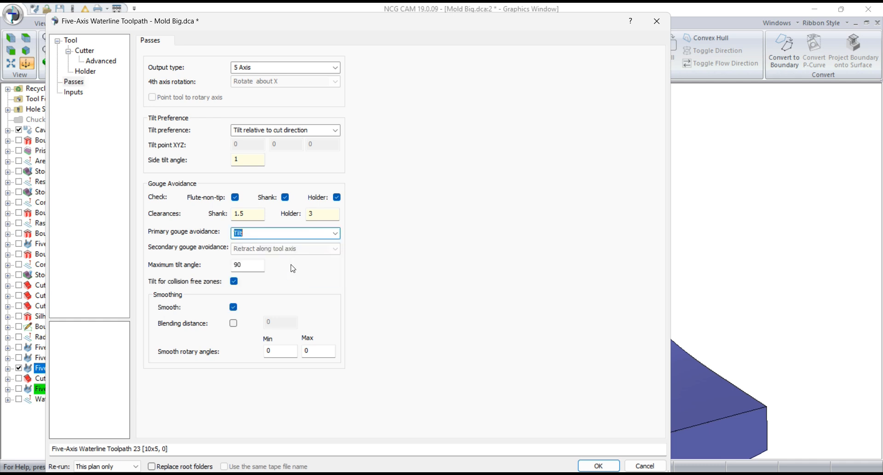
double_click(255, 270)
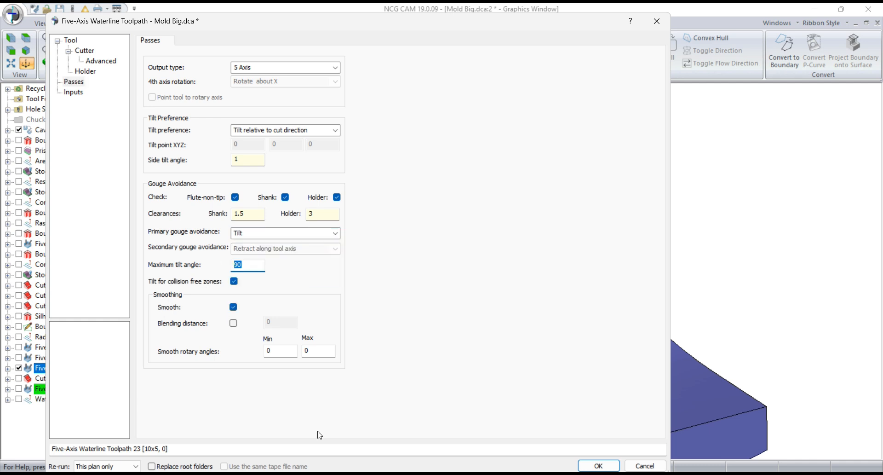
click(151, 465)
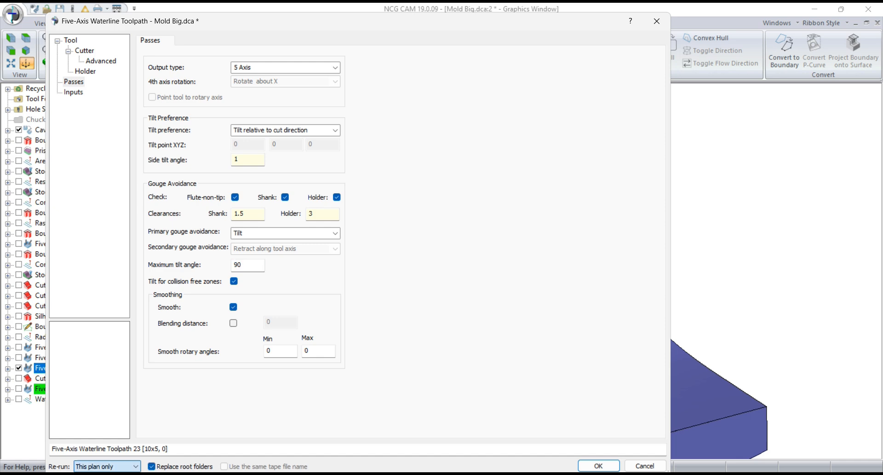
click(598, 466)
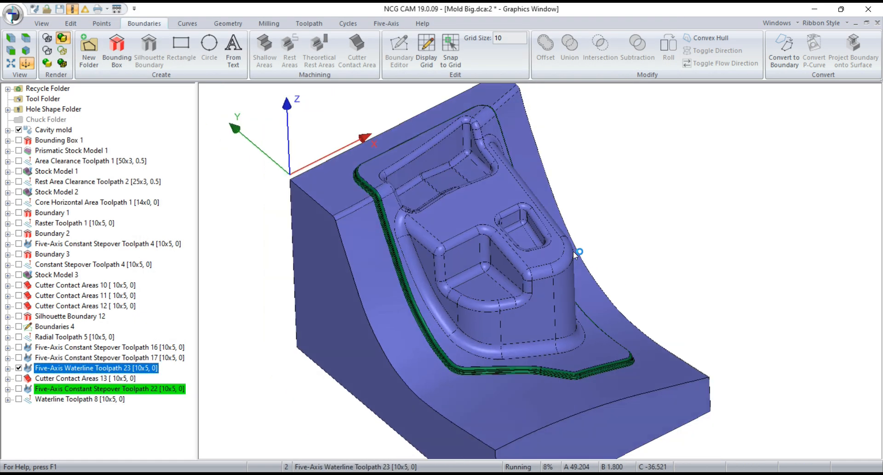
Start a five-axis conversion of Waterline Toolpath 8 with the recent tool LS Ball Nose[10x5 55, 0] + 10dia LS Holder
click(58, 400)
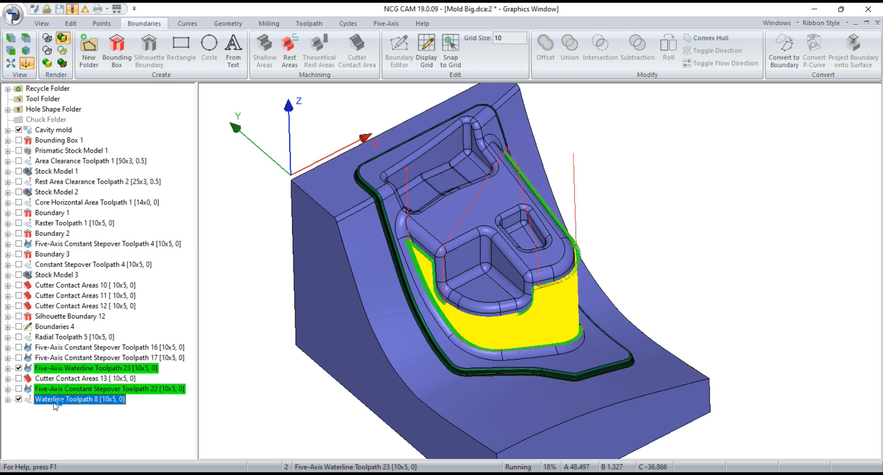
right_click(54, 399)
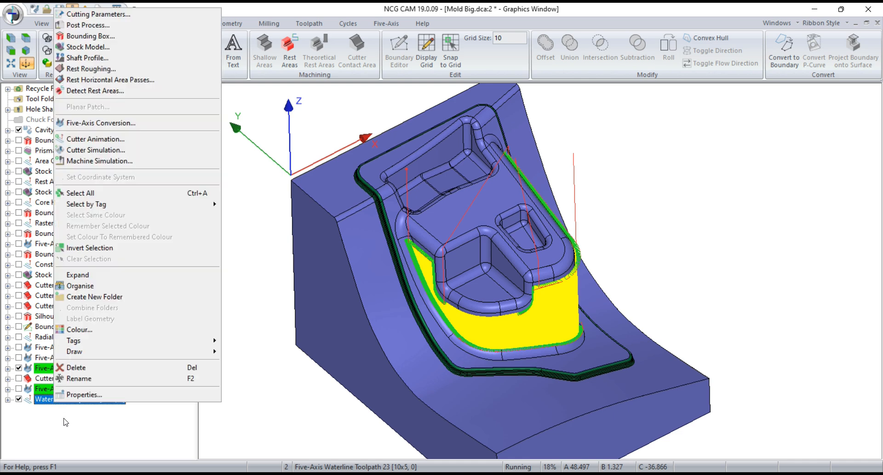
click(103, 120)
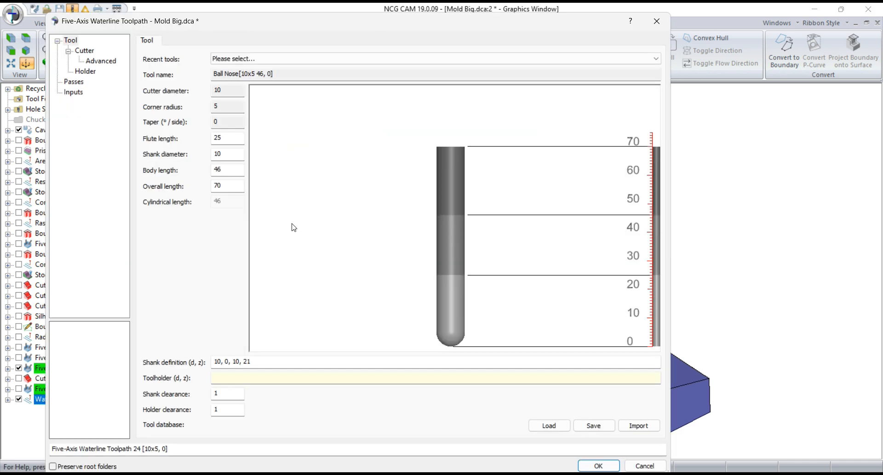
click(253, 58)
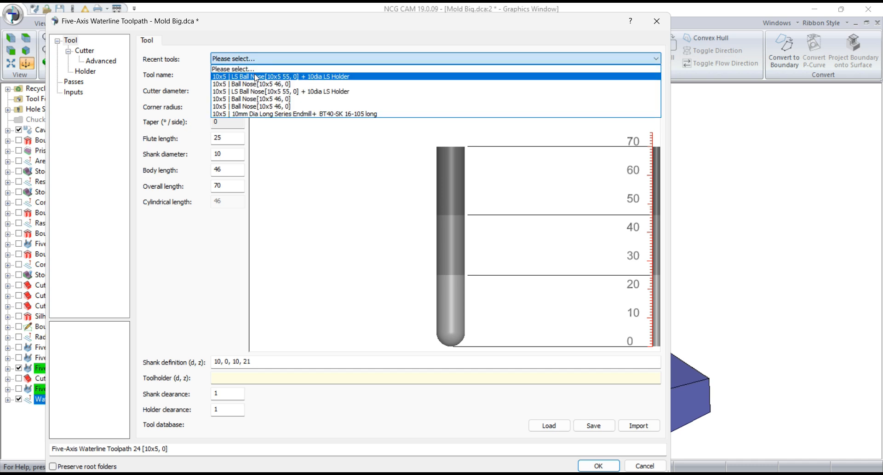
click(255, 77)
Set the side tilt angle to 1, enable tilt for collision free zones and smoothing, and calculate the five-axis waterline toolpath
click(74, 81)
drag(246, 161, 223, 165)
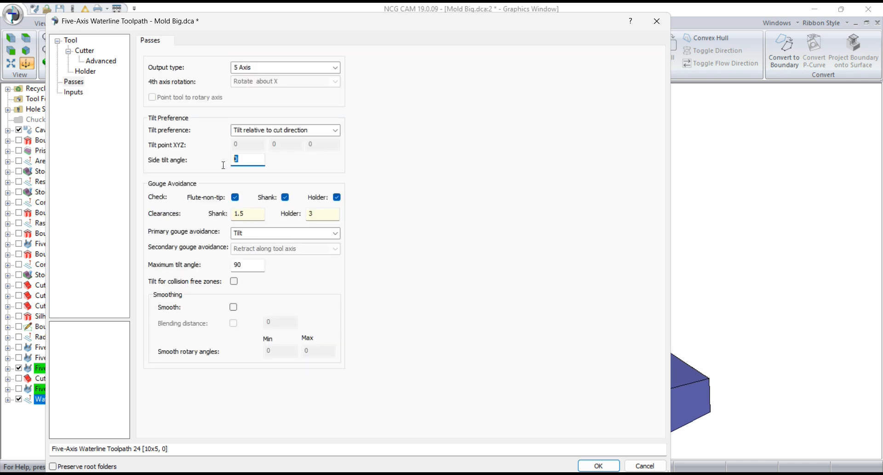
click(233, 281)
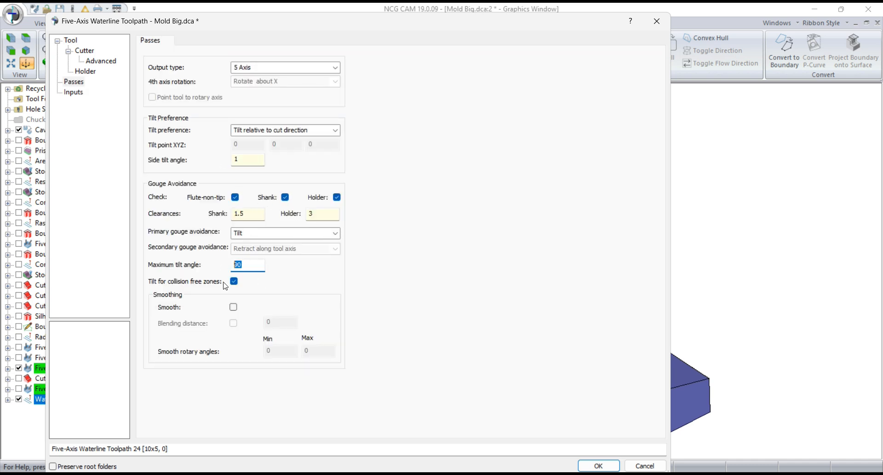
click(233, 307)
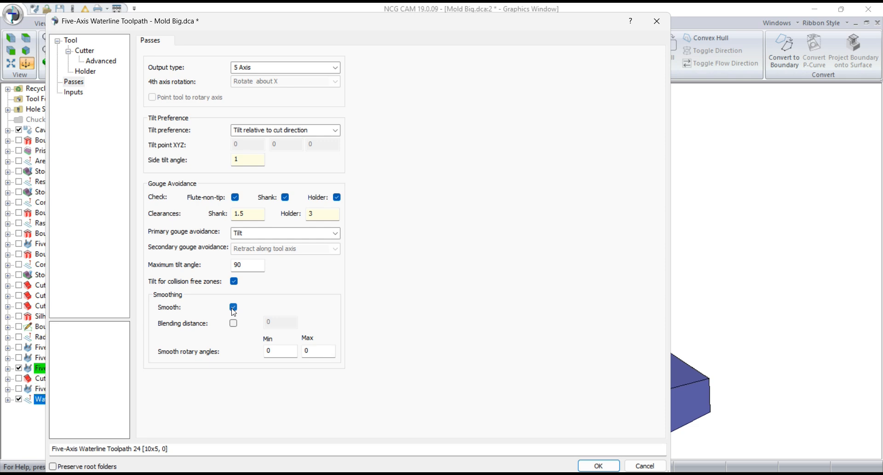
click(599, 465)
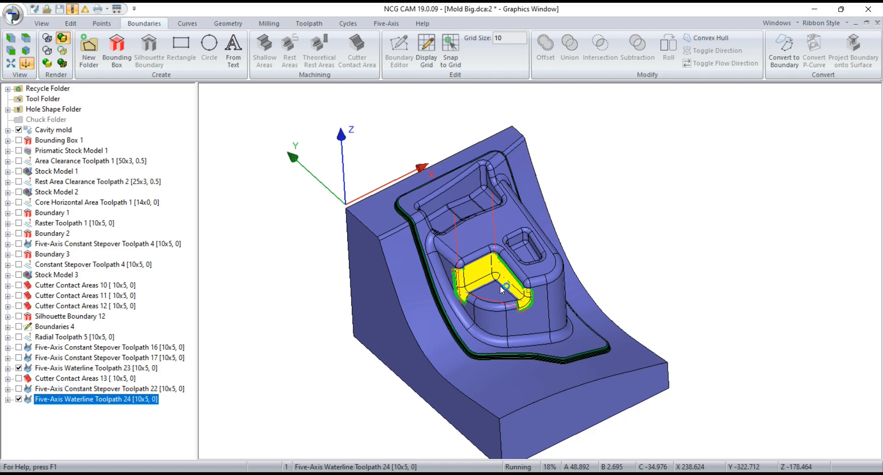
Examine the five-axis waterline passes on the pocket walls and corner up close
scroll(501, 286, up, 6)
scroll(548, 145, up, 4)
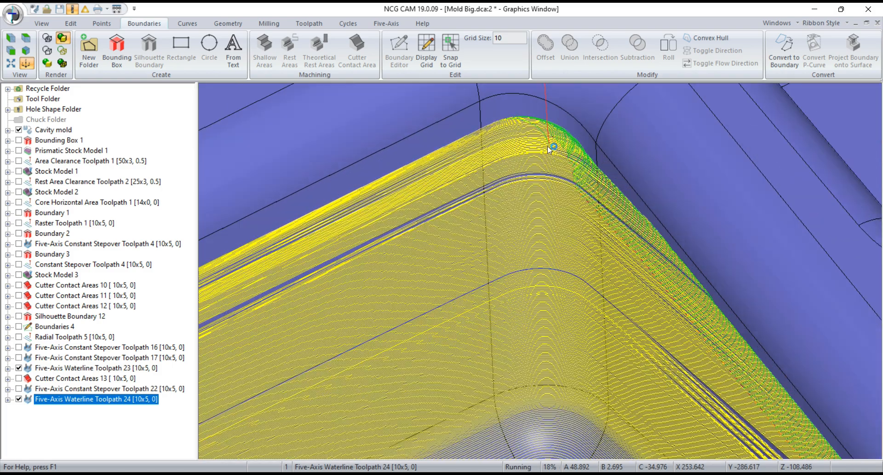
scroll(526, 147, down, 3)
scroll(521, 156, down, 6)
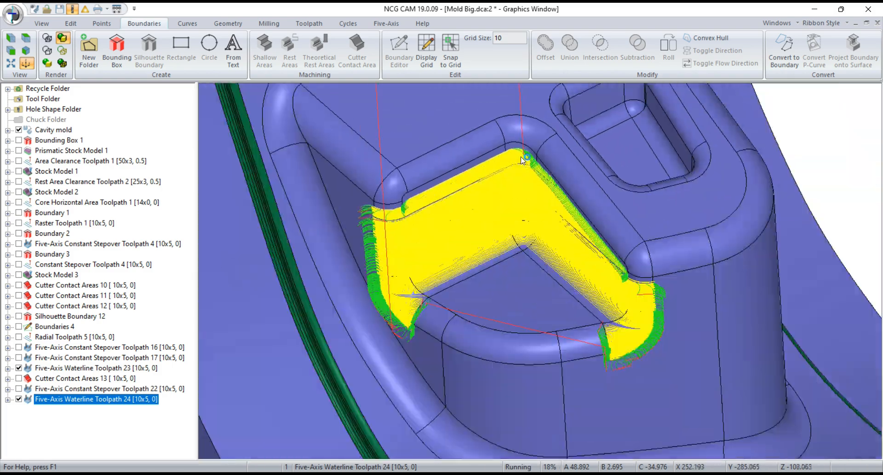
scroll(493, 236, up, 1)
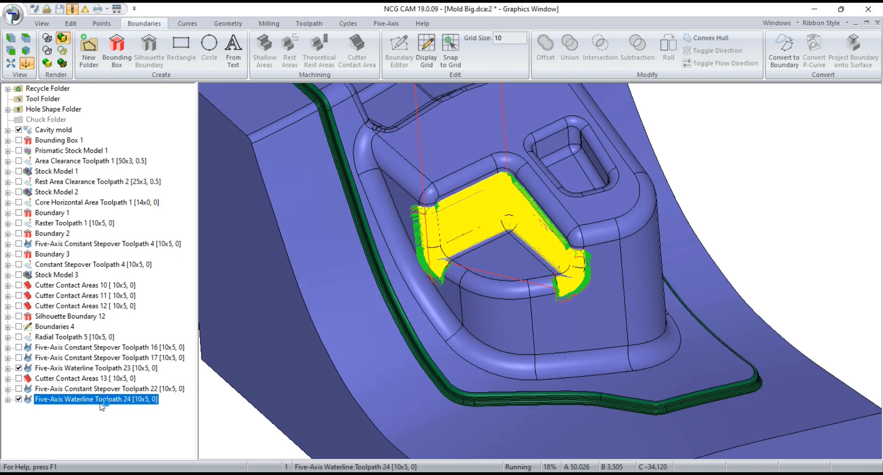
Show Five-Axis Constant Stepover Toolpath 22, hide Five-Axis Waterline Toolpath 23, and examine the passes at both ends of the pocket rim
click(19, 389)
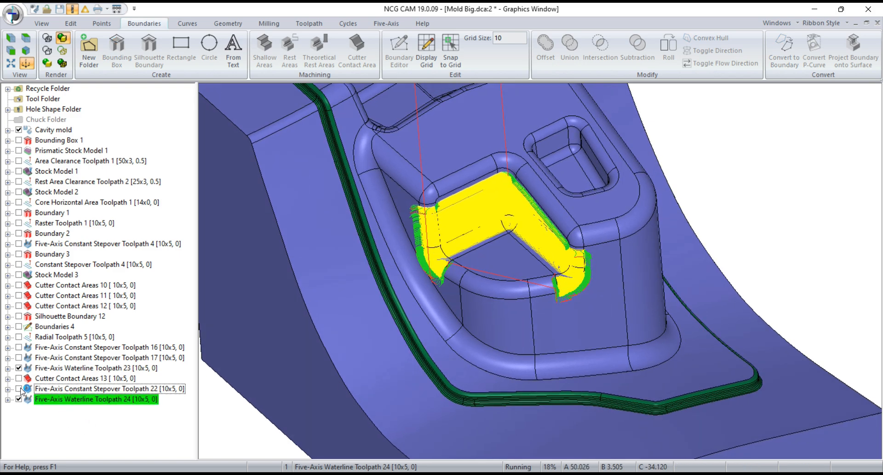
click(19, 367)
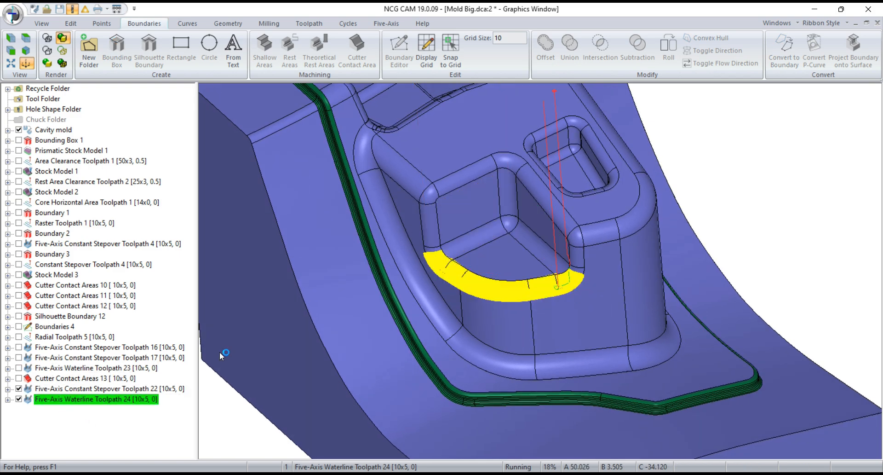
scroll(559, 289, up, 4)
scroll(560, 289, up, 3)
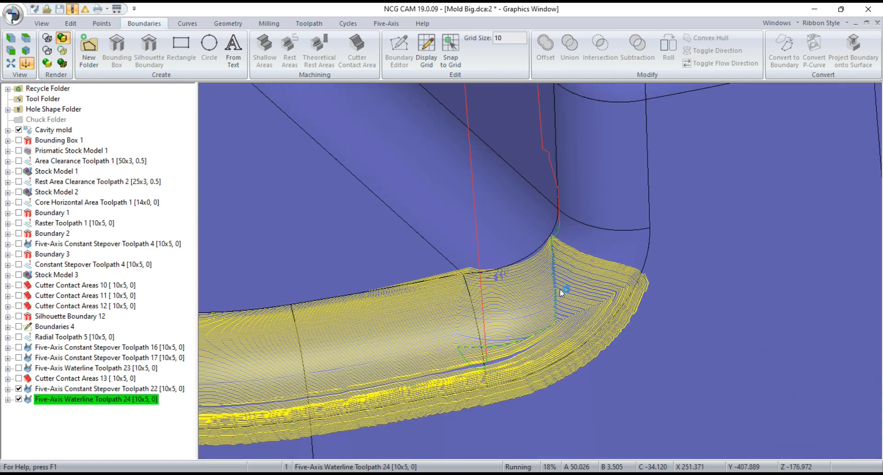
scroll(559, 289, down, 6)
scroll(559, 289, up, 2)
scroll(487, 286, up, 2)
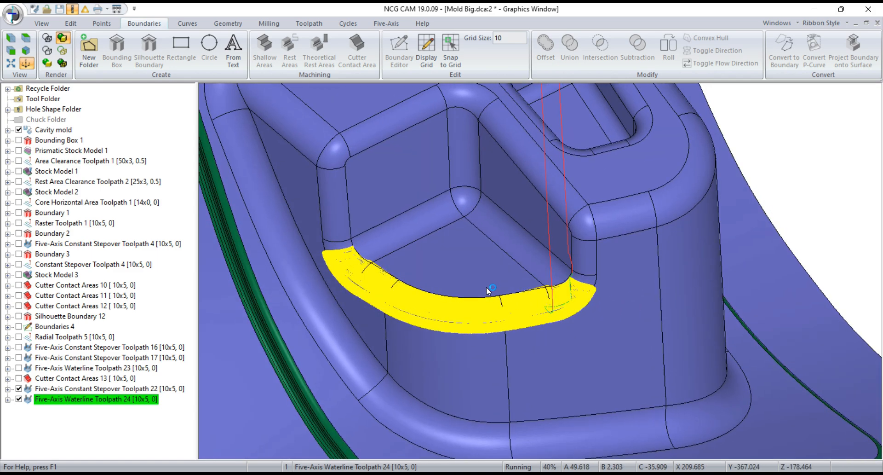
scroll(487, 286, down, 3)
middle_drag(556, 312, 459, 259)
scroll(460, 259, up, 5)
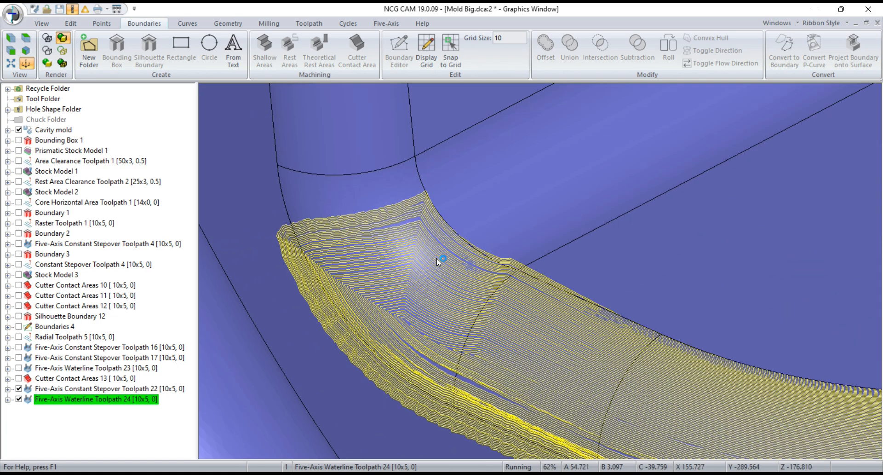
scroll(409, 276, down, 6)
middle_drag(558, 365, 526, 386)
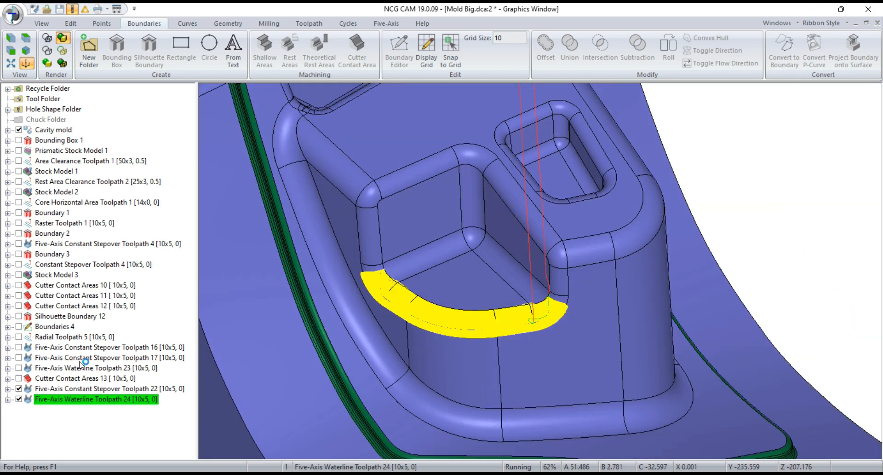
Hide Five-Axis Constant Stepover Toolpath 22 and show Cutter Contact Areas 13 to inspect the boundary around the pocket rim
click(19, 389)
click(20, 379)
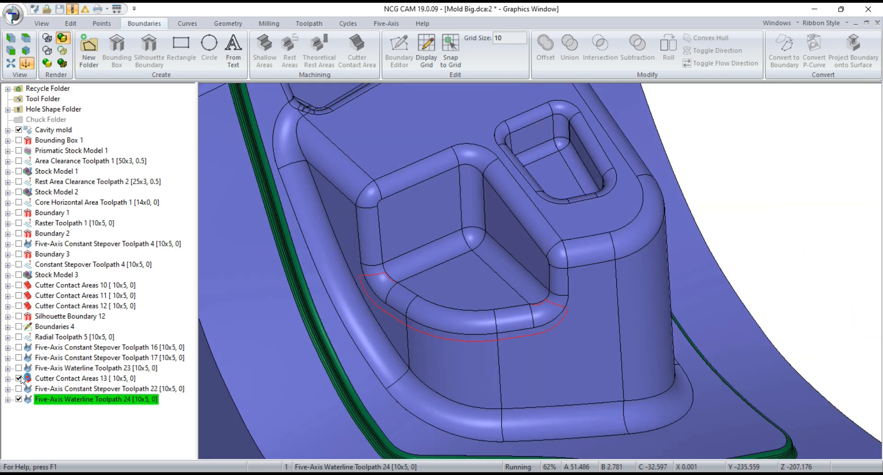
middle_drag(263, 324, 536, 335)
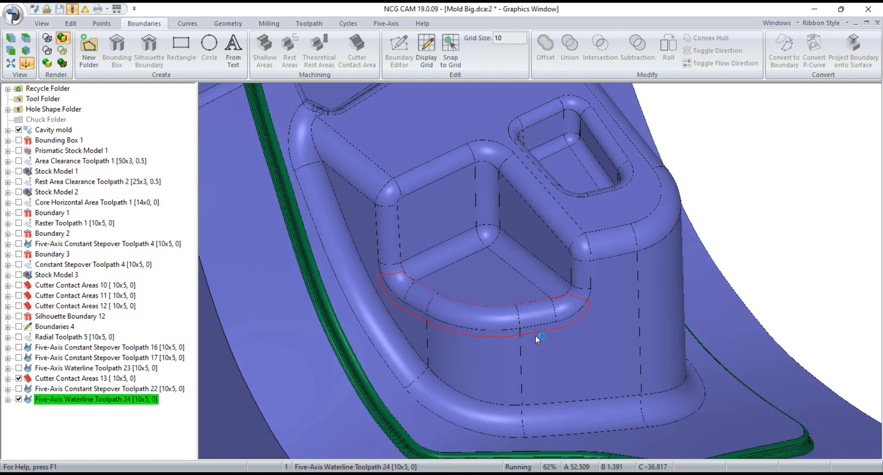
Select Cavity mold together with Cutter Contact Areas 13 and review the machining passes offered for them
scroll(536, 334, down, 3)
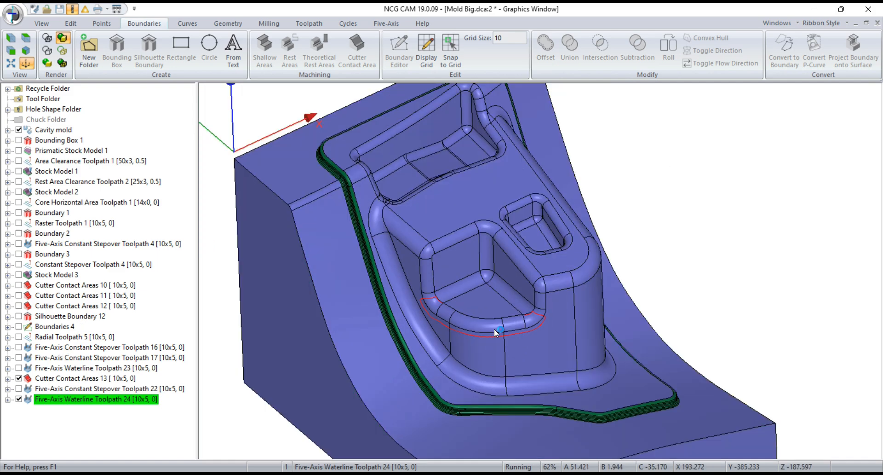
scroll(494, 331, up, 3)
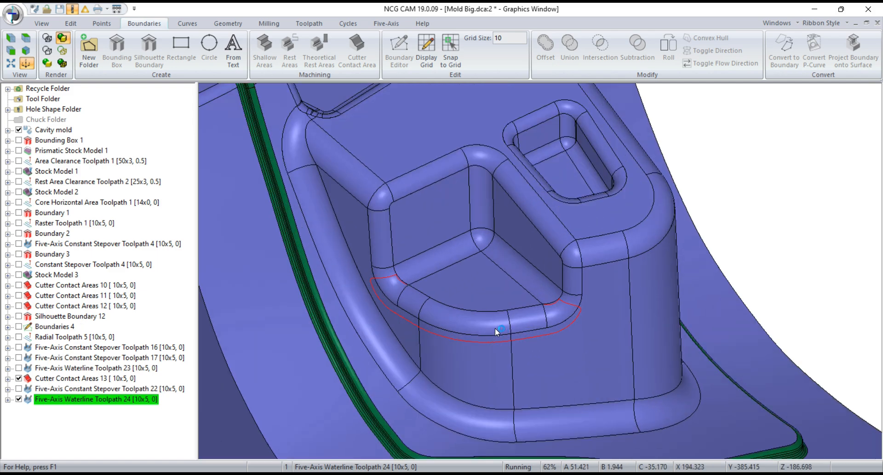
click(60, 130)
ctrl+click(67, 378)
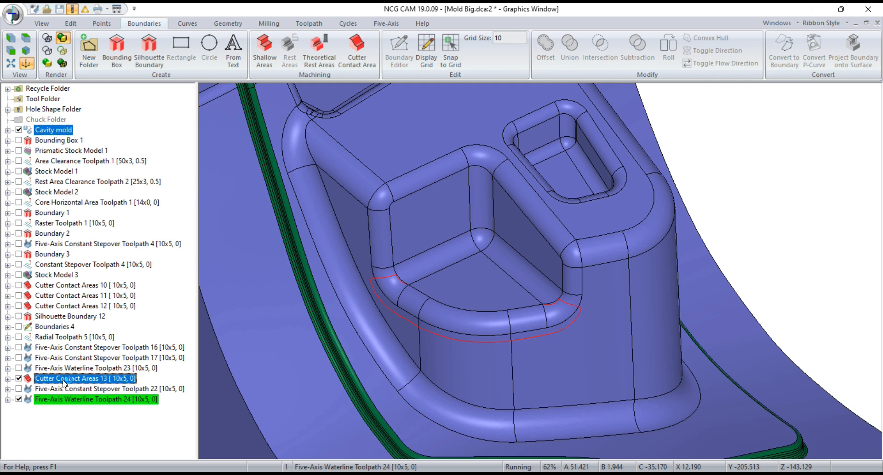
right_click(64, 134)
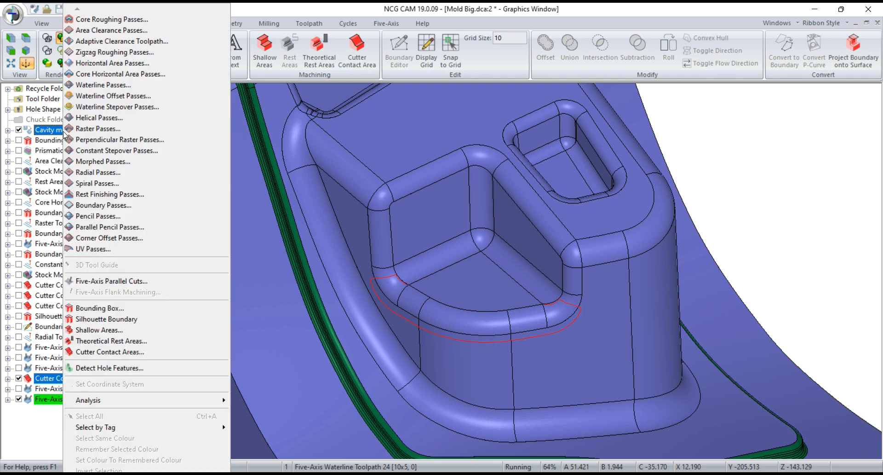
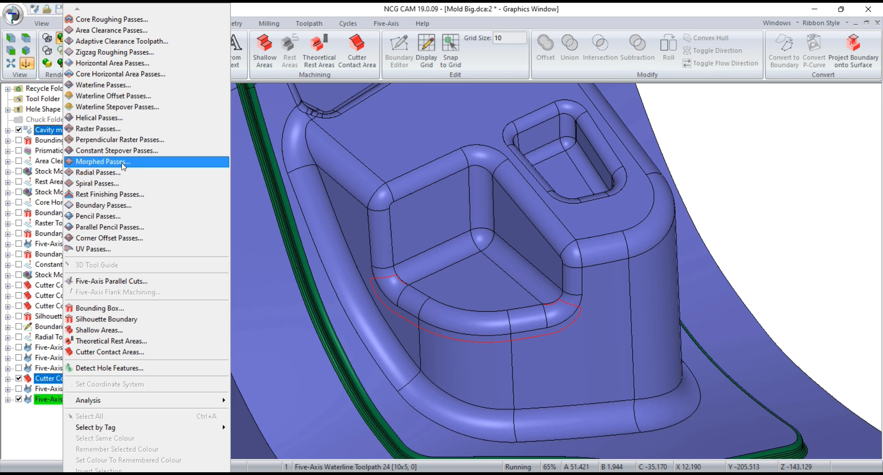
click(750, 168)
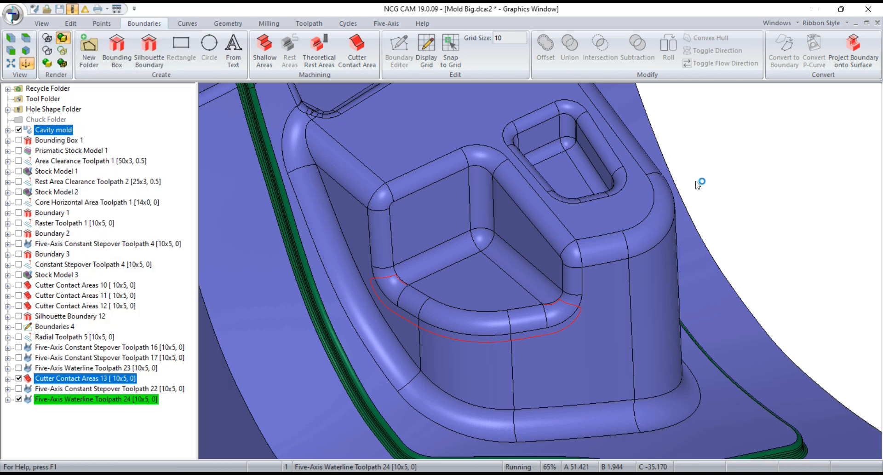
Hide Cutter Contact Areas 13 and Five-Axis Waterline Toolpath 24, and show Five-Axis Constant Stepover Toolpath 22
scroll(474, 269, down, 4)
click(45, 433)
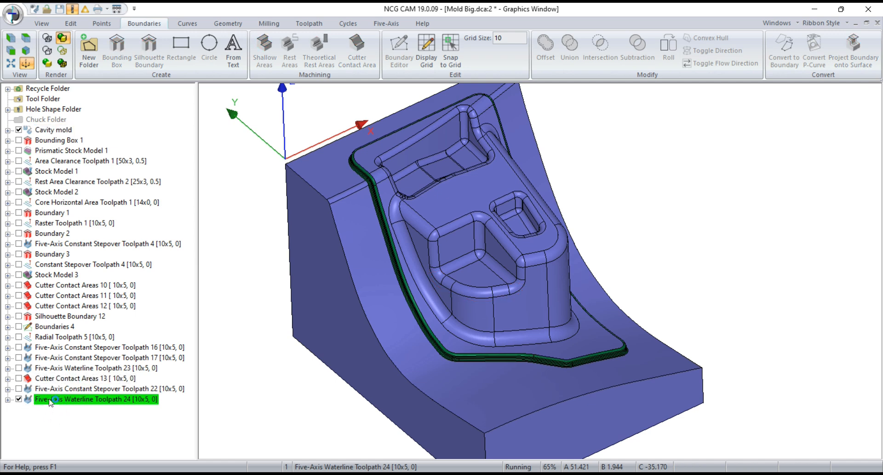
click(27, 389)
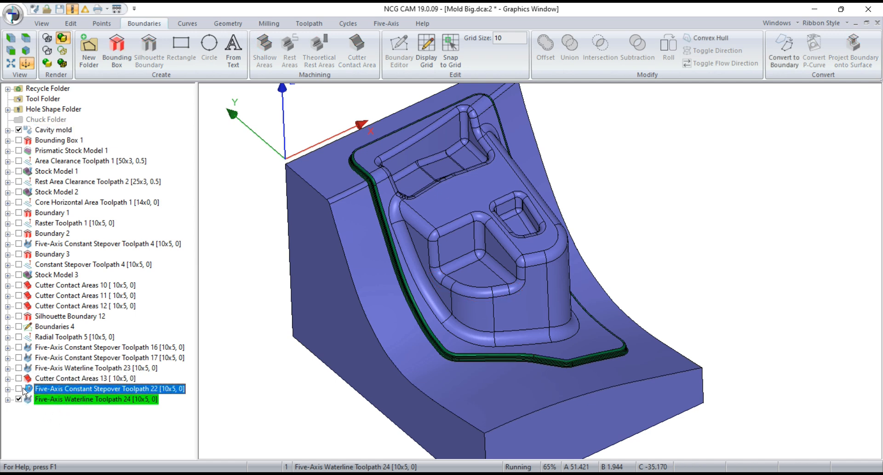
click(18, 388)
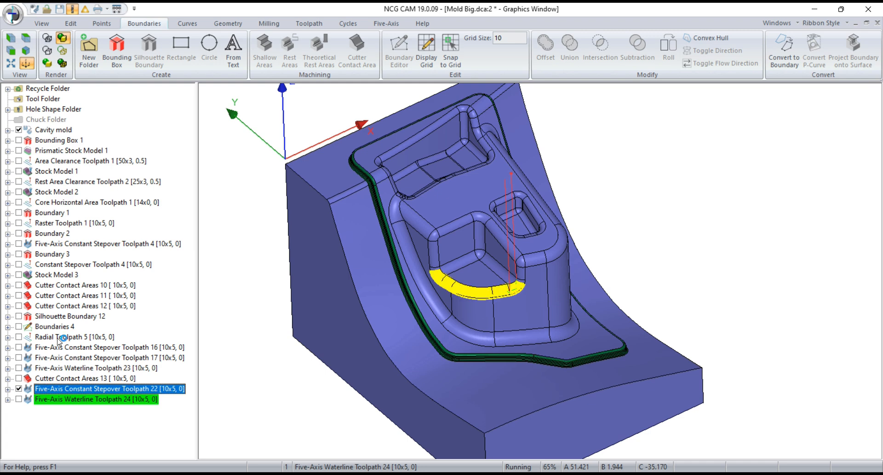
Run a cutter simulation of Five-Axis Constant Stepover Toolpath 22 using Cavity mold and Stock Model 3
ctrl+click(60, 130)
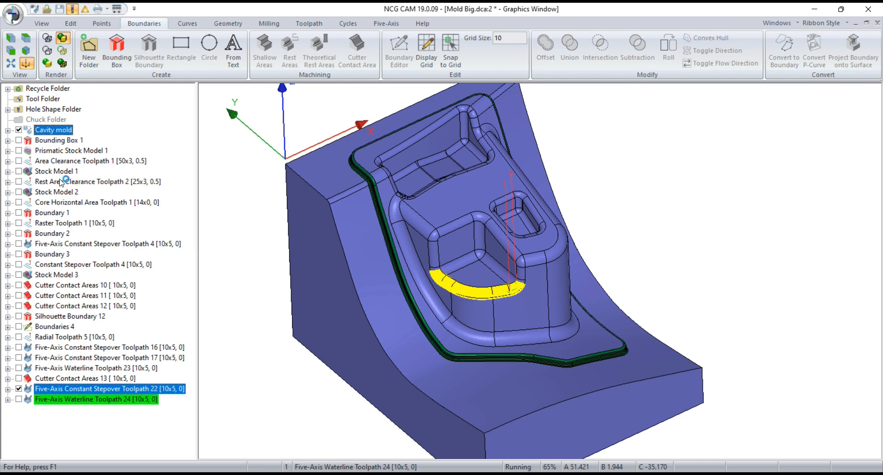
ctrl+click(56, 275)
right_click(55, 274)
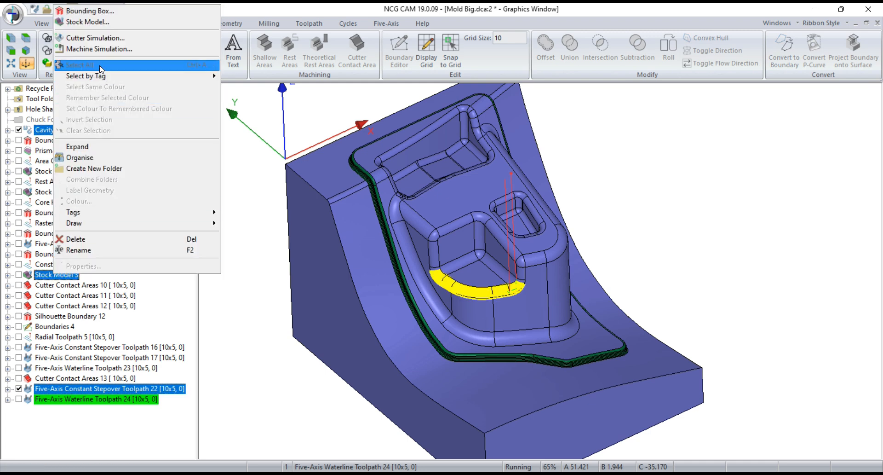
click(104, 45)
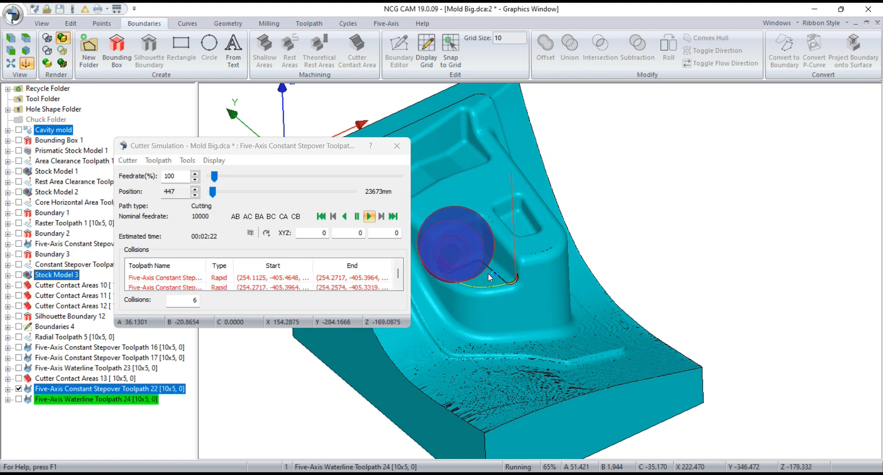
Examine the simulated cut and collision areas at the end of the pocket rim, and close the simulation
scroll(451, 275, up, 5)
scroll(573, 274, down, 5)
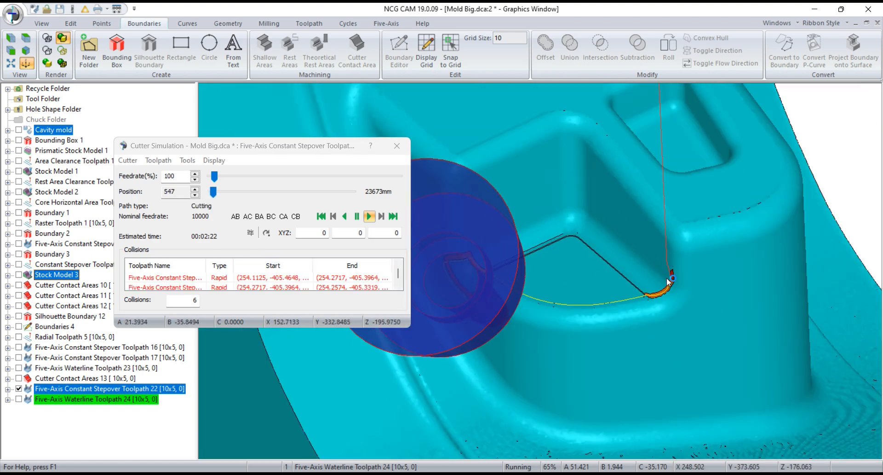
scroll(669, 267, up, 6)
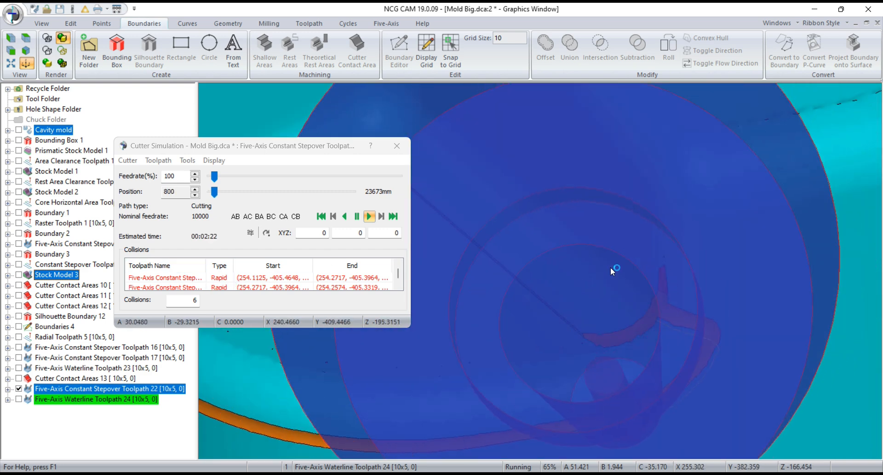
scroll(611, 266, down, 2)
scroll(641, 278, up, 4)
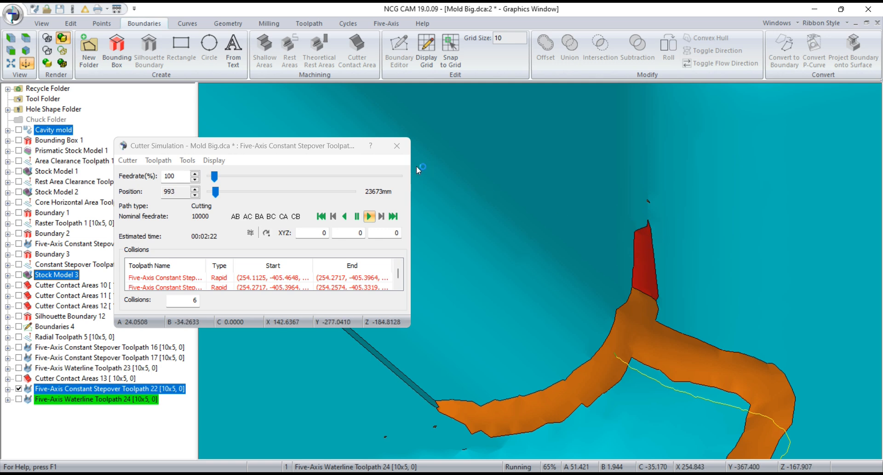
scroll(554, 256, down, 6)
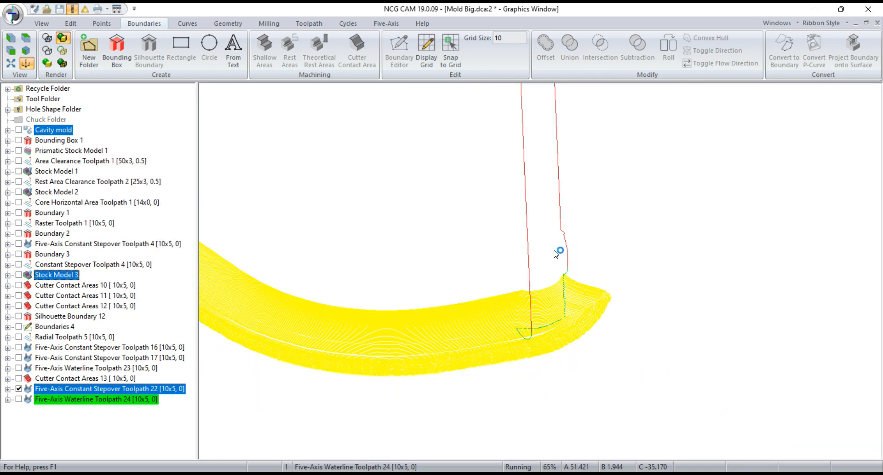
Open a recalculation of Five-Axis Constant Stepover Toolpath 22 and enable tilt for collision free zones in its pass settings
scroll(533, 262, up, 2)
scroll(535, 265, up, 3)
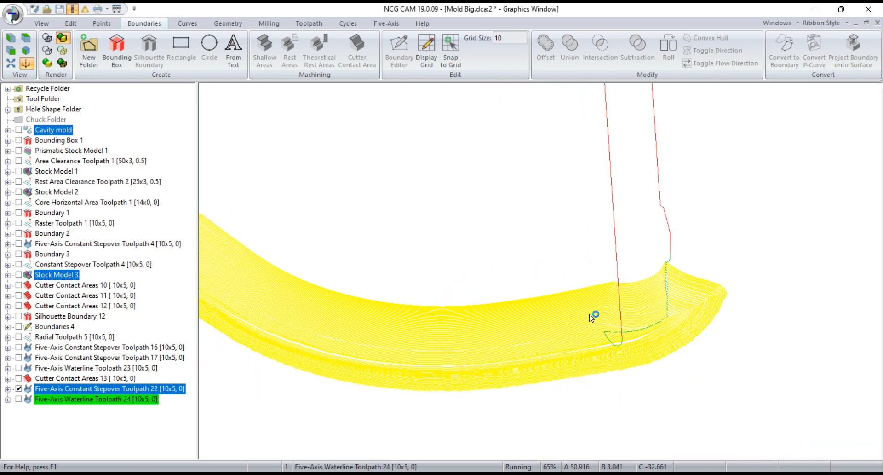
scroll(597, 316, down, 4)
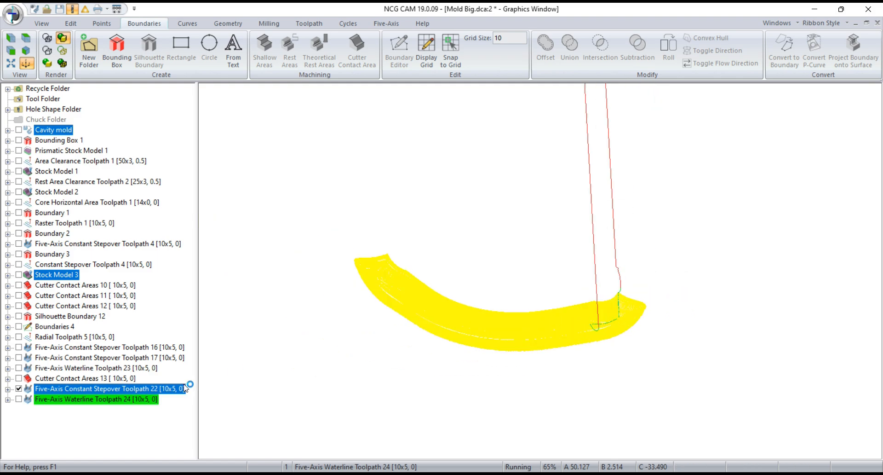
click(137, 423)
click(76, 389)
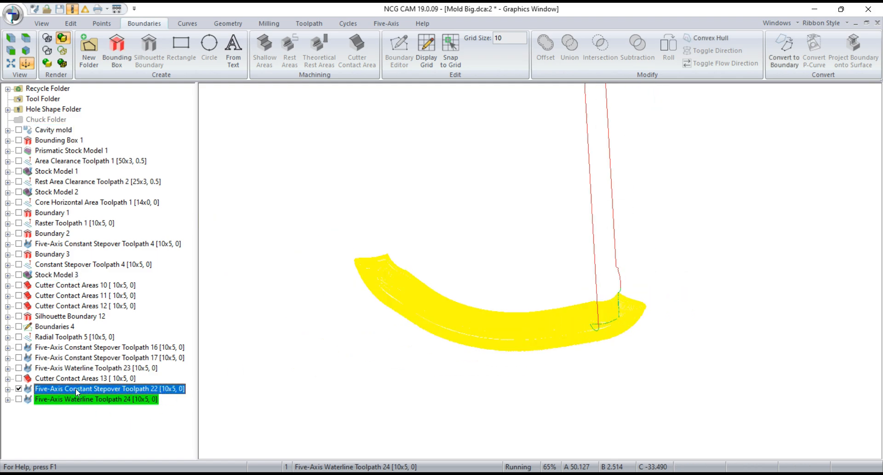
right_click(76, 389)
click(314, 340)
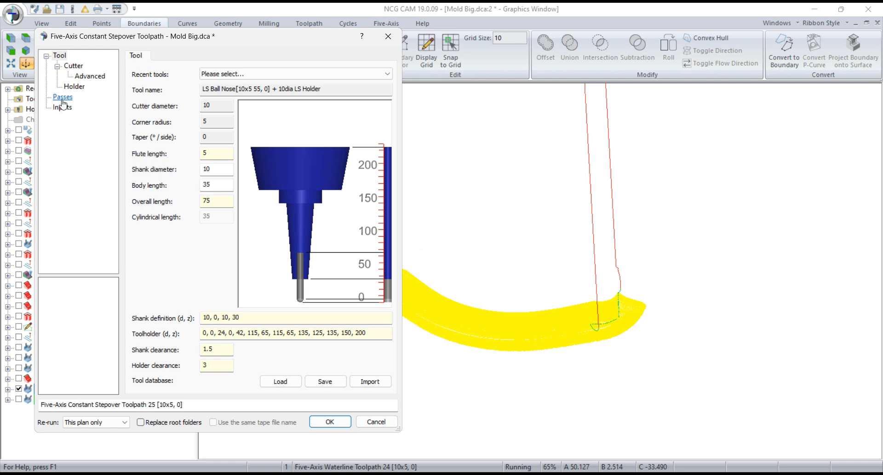
click(63, 98)
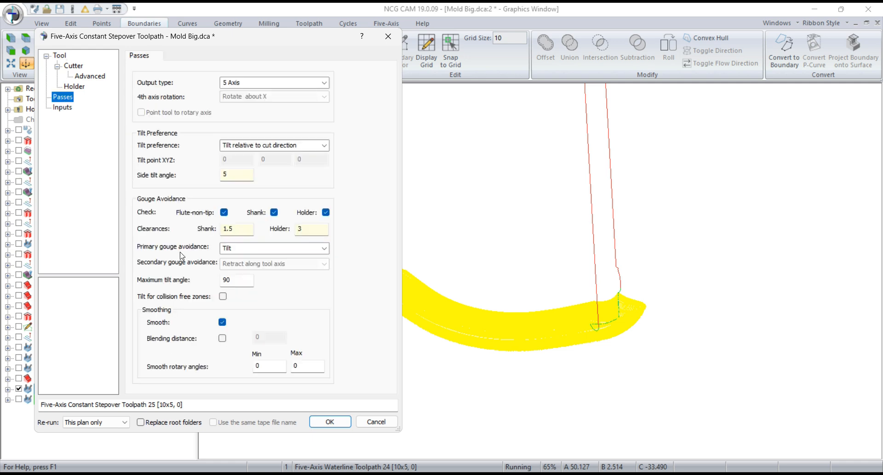
click(223, 296)
Review the holder and shank clearances and set the tilt preference to Tilt through point
click(306, 232)
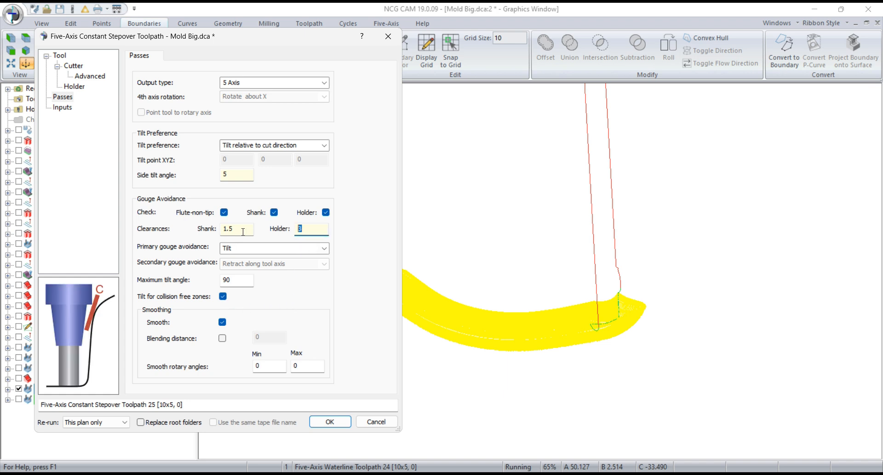
key(shift+Tab)
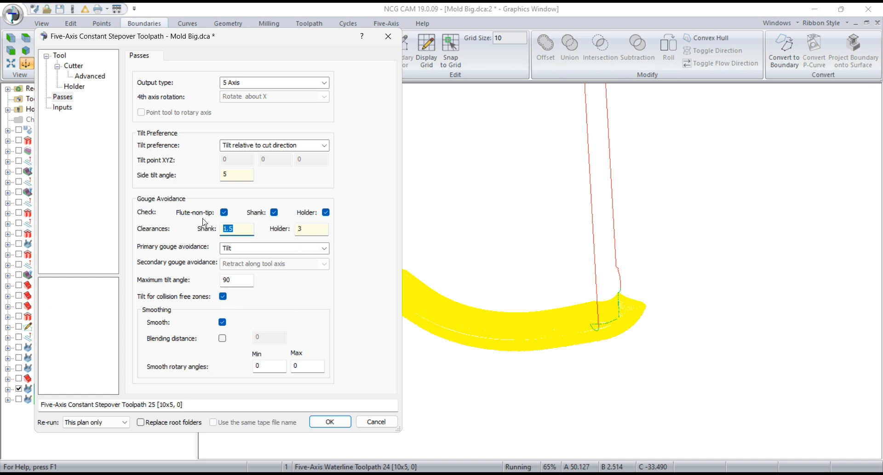
click(327, 146)
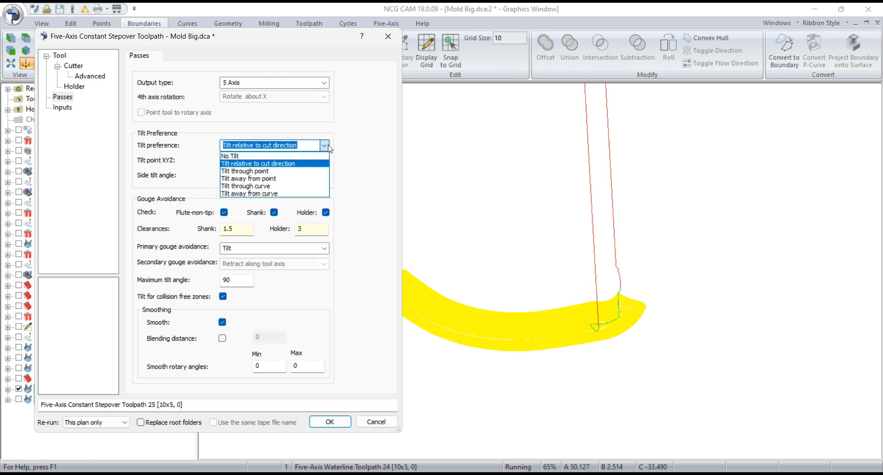
click(269, 171)
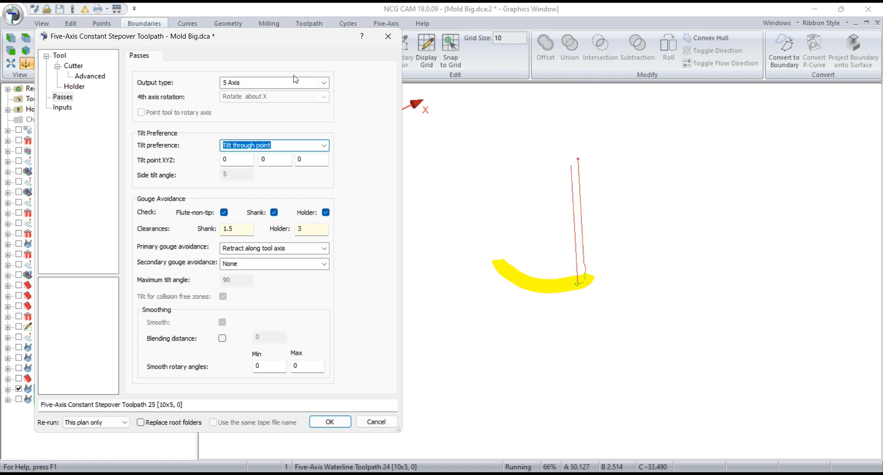
Show Cavity mold and move the toolpath settings dialog clear of the model
drag(287, 42, 475, 115)
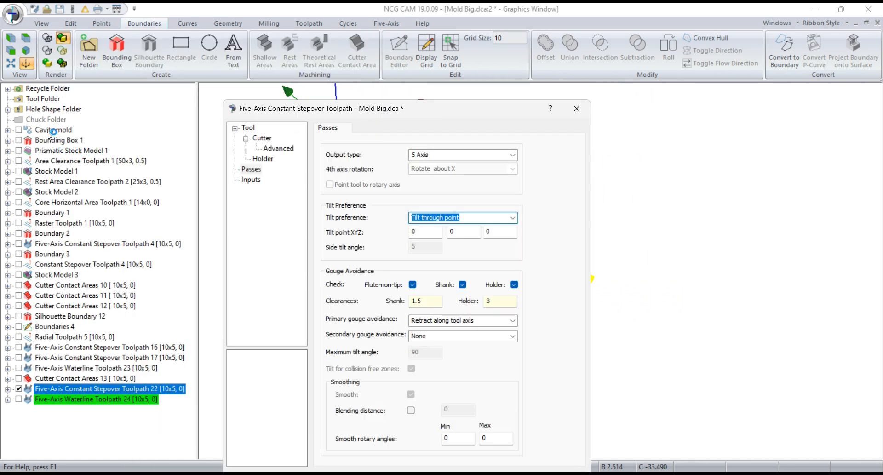
click(25, 133)
click(19, 130)
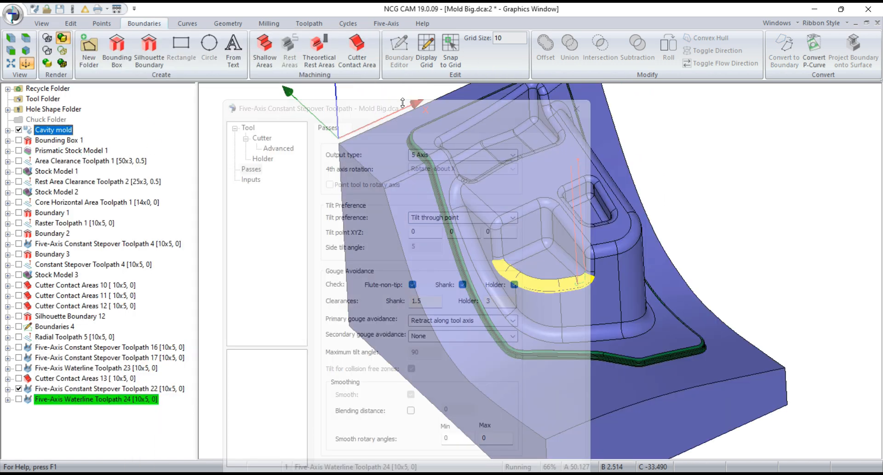
click(442, 111)
drag(441, 109, 175, 75)
Examine the rim toolpath and the surrounding pocket walls from several angles to judge where a tilt point could lie
scroll(573, 214, down, 3)
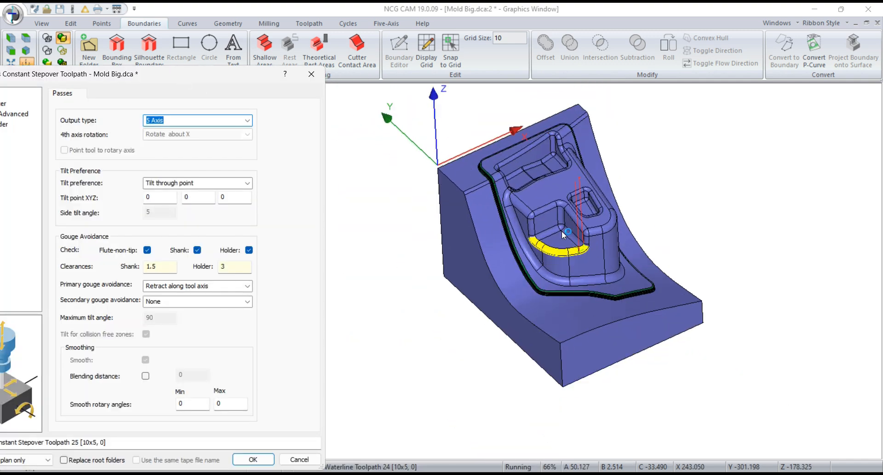
scroll(562, 230, up, 3)
middle_drag(579, 309, 611, 292)
middle_drag(544, 236, 556, 280)
scroll(556, 278, up, 3)
scroll(592, 269, up, 2)
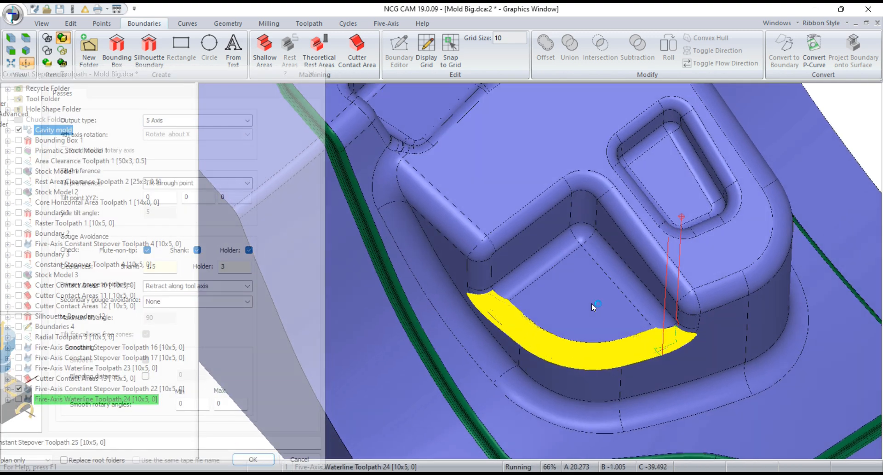
scroll(595, 248, down, 2)
middle_drag(594, 239, 579, 282)
scroll(585, 297, up, 1)
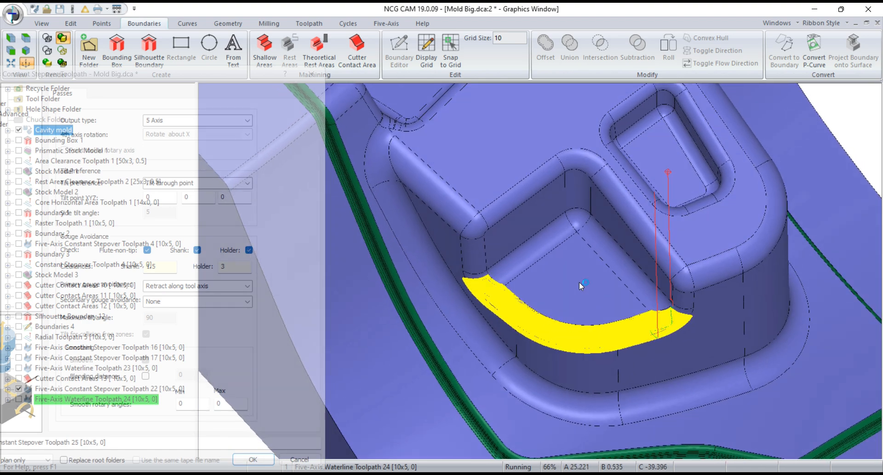
Inspect the X, Y and Z coordinate fields of the tilt point against the pocket corner and the whole mold
click(195, 198)
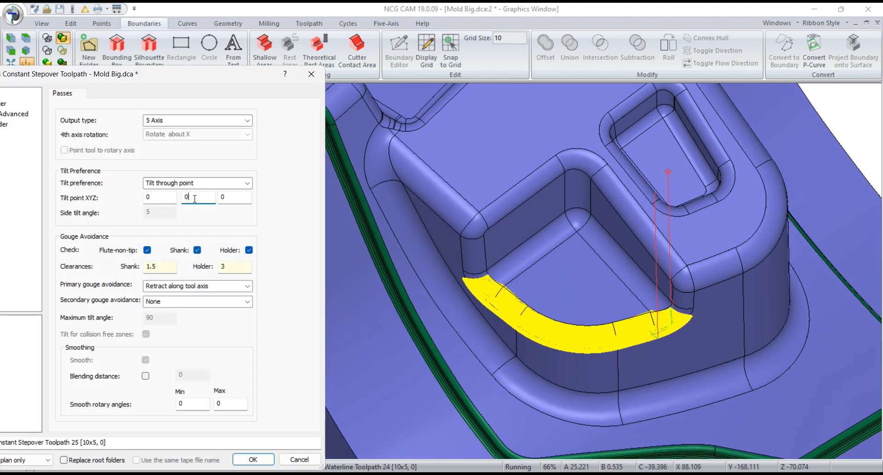
click(165, 200)
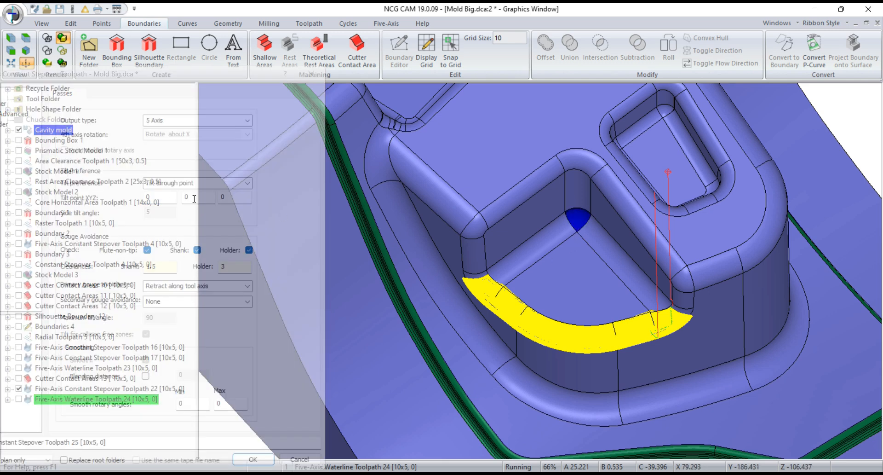
scroll(580, 243, down, 3)
scroll(566, 260, down, 5)
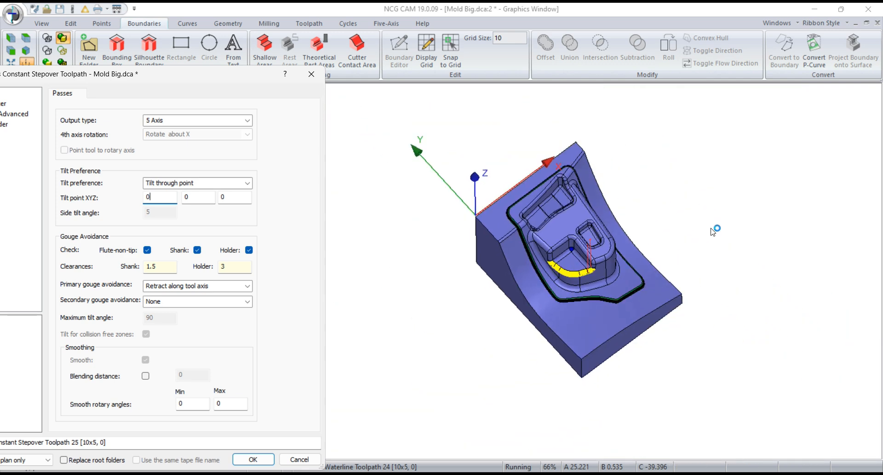
click(199, 196)
drag(211, 78, 303, 80)
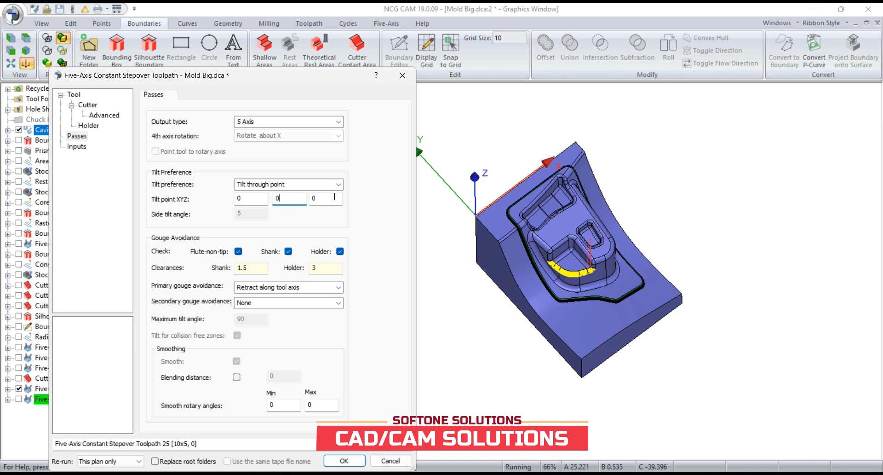
click(334, 197)
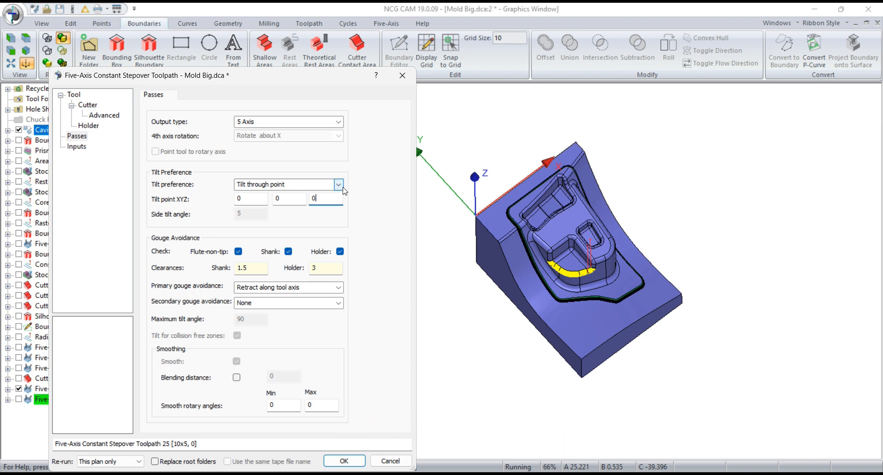
Set the tilt preference to Tilt relative to cut direction with side tilt angle 2 and recalculate the selected branch, replacing root folders
click(339, 184)
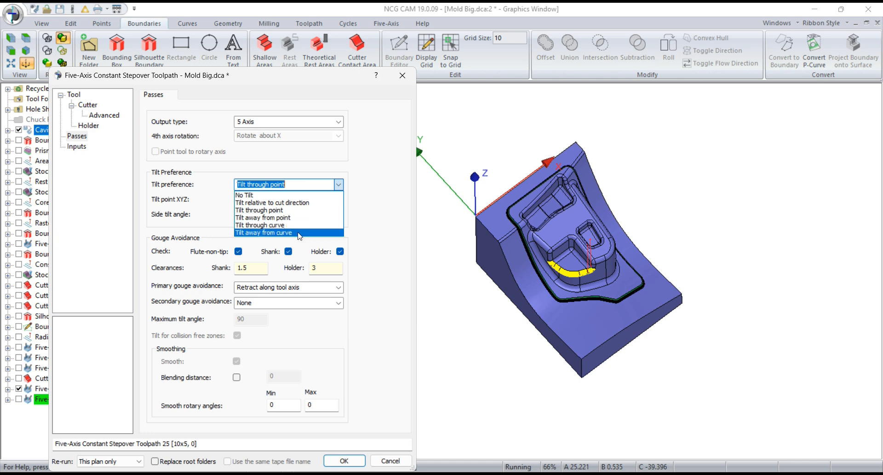
click(290, 202)
click(326, 193)
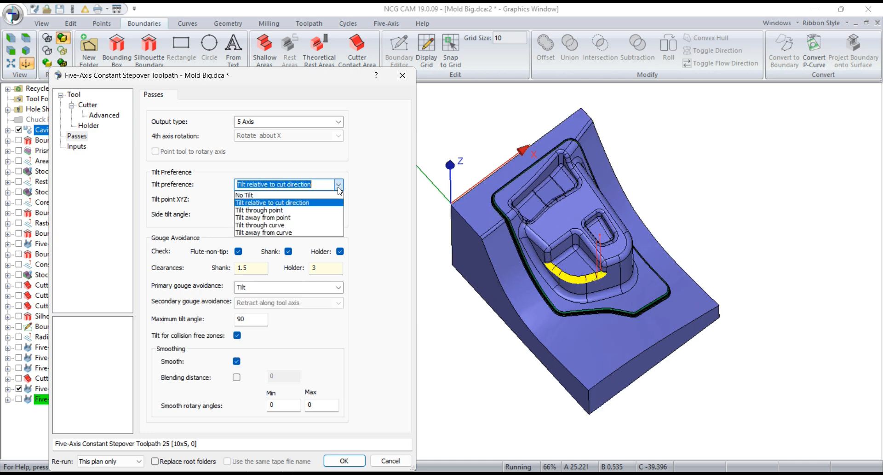
click(298, 196)
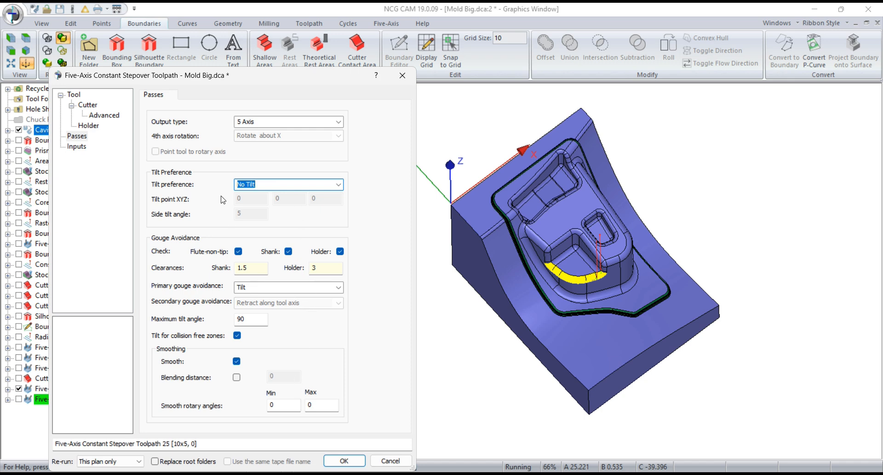
click(338, 188)
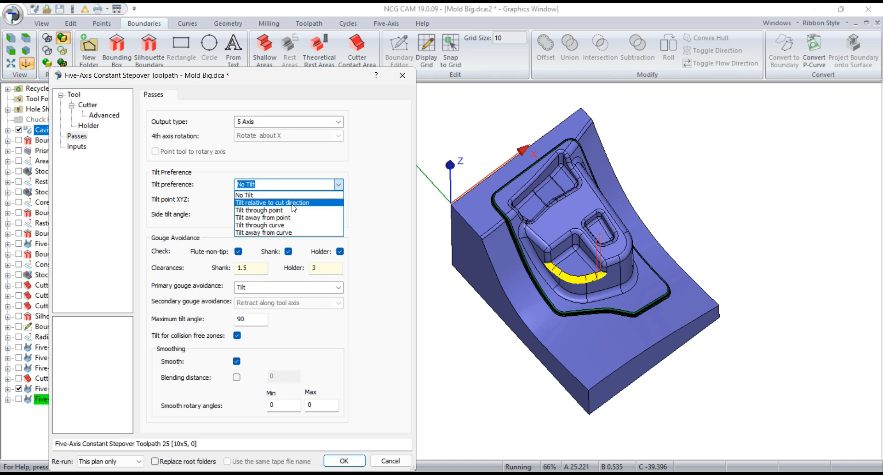
click(267, 199)
click(251, 218)
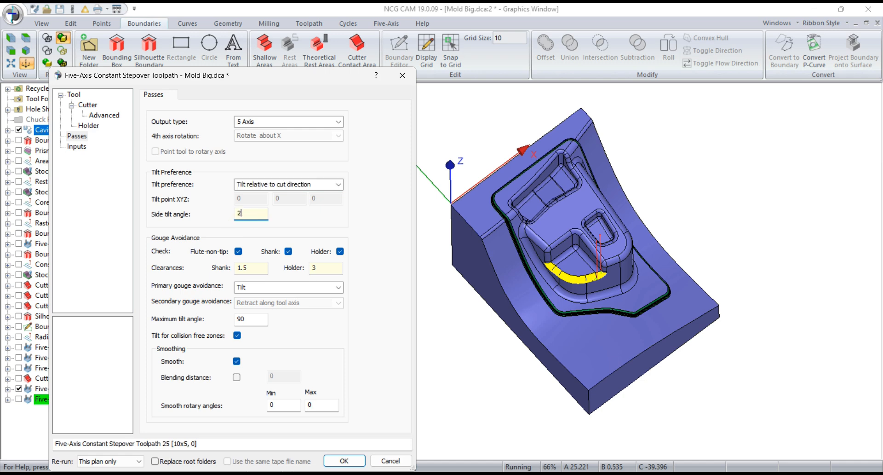
click(191, 462)
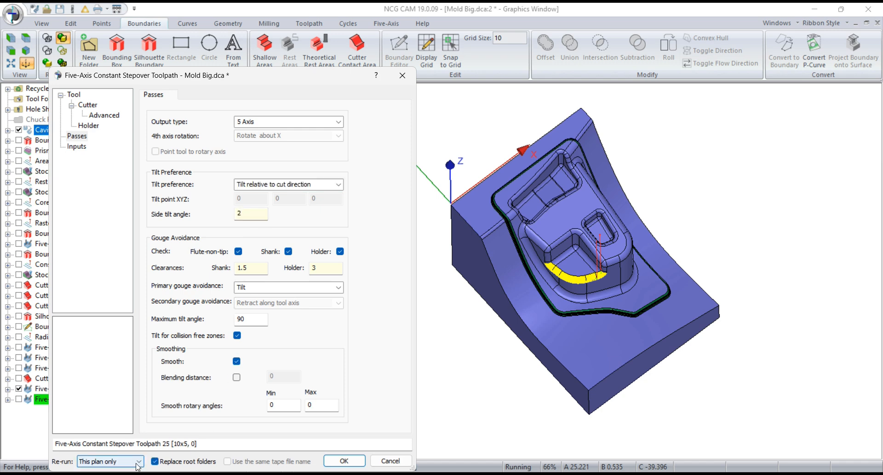
click(351, 464)
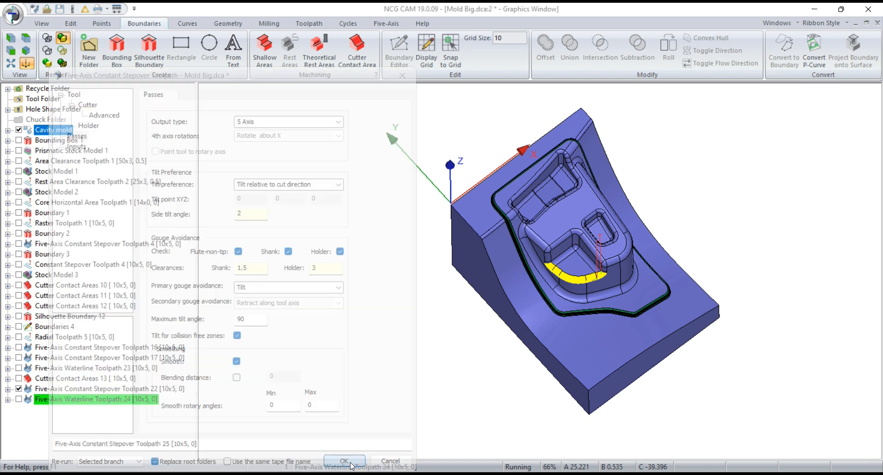
Compare the pocket rim's Constant Stepover Toolpath 22 with the pocket walls' Waterline Toolpath 23 by alternately showing and hiding them
scroll(409, 315, down, 2)
drag(520, 263, 528, 227)
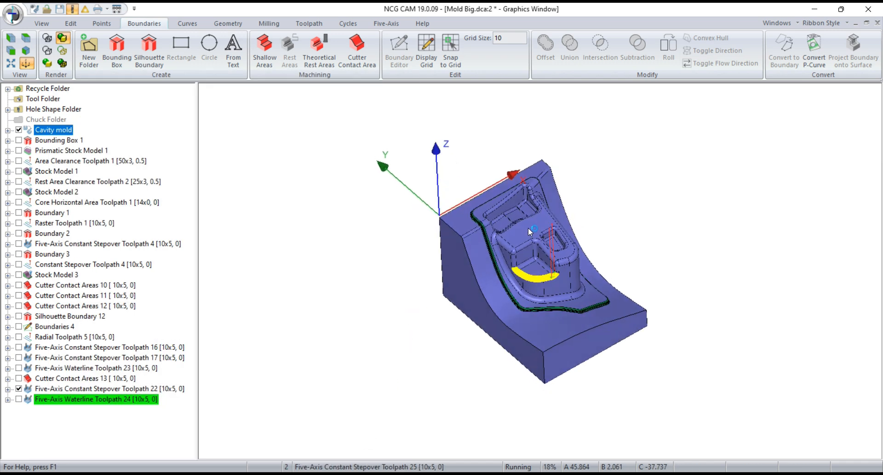
scroll(534, 276, up, 4)
mouse_move(502, 268)
mouse_down()
mouse_move(505, 250)
mouse_move(501, 262)
mouse_up()
click(86, 416)
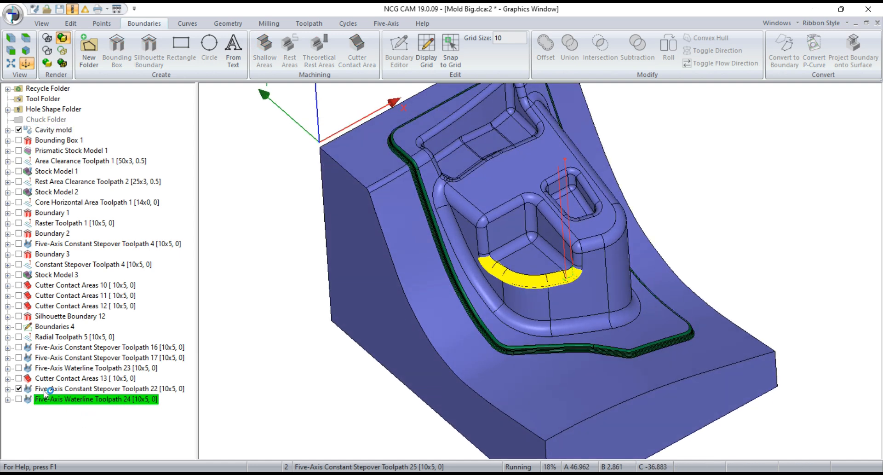
click(34, 389)
click(19, 390)
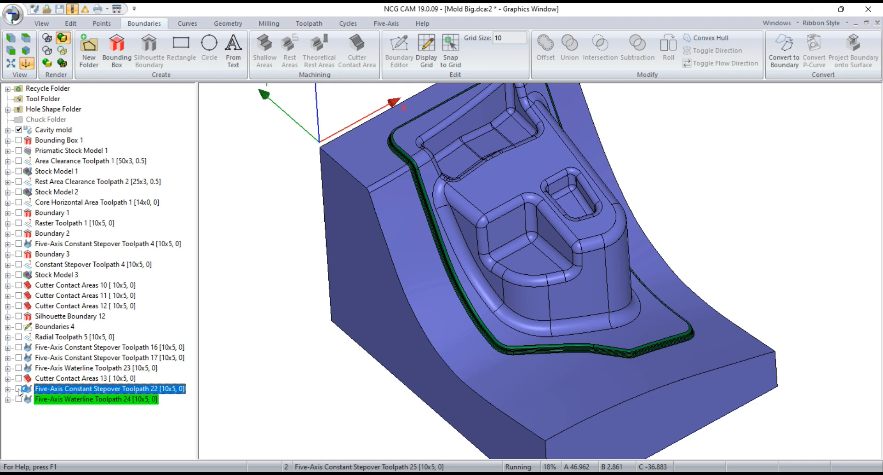
click(19, 389)
click(19, 389)
click(19, 389)
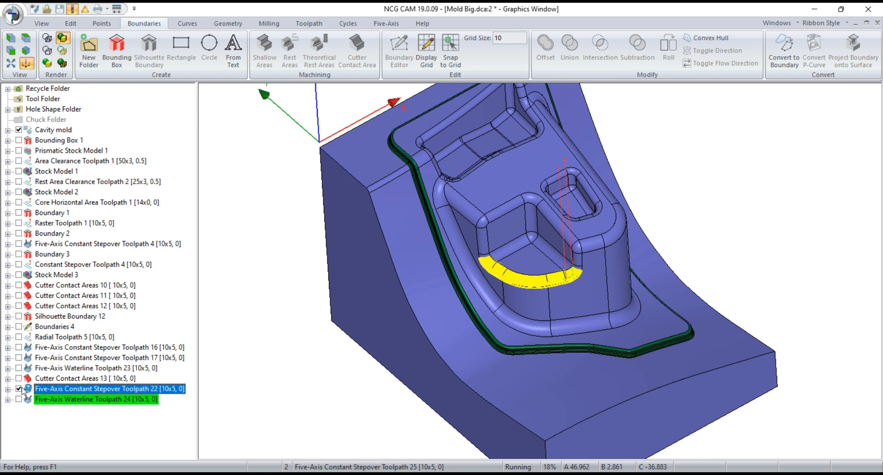
click(18, 389)
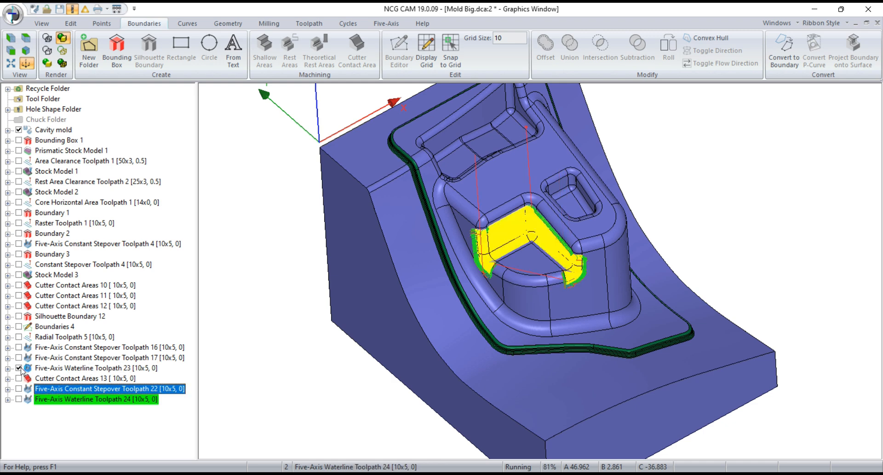
click(21, 368)
click(19, 389)
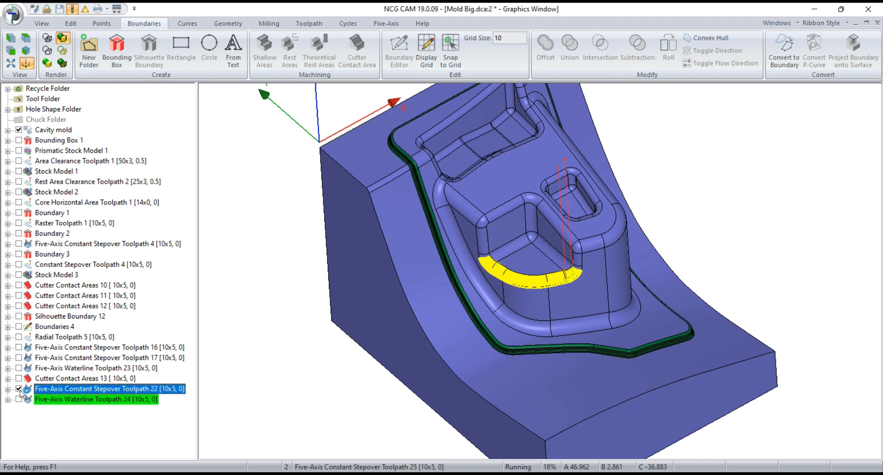
Examine the passes of the pocket rim toolpath up close and against the whole mold
scroll(620, 268, up, 10)
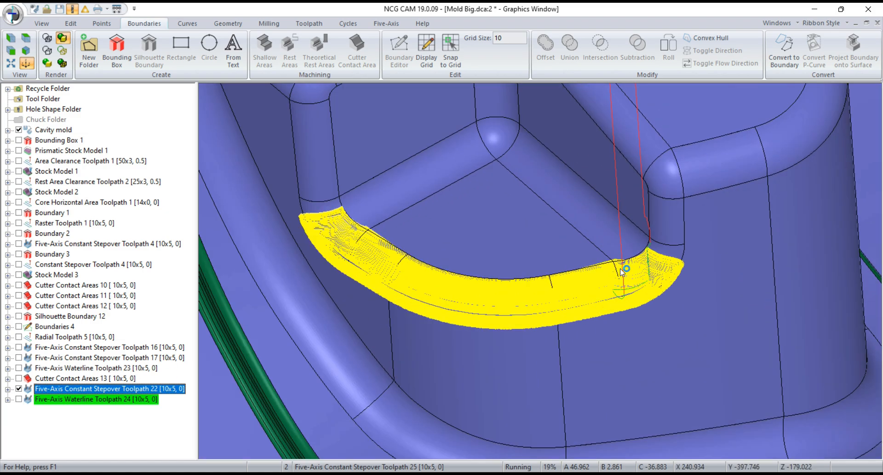
scroll(568, 305, down, 10)
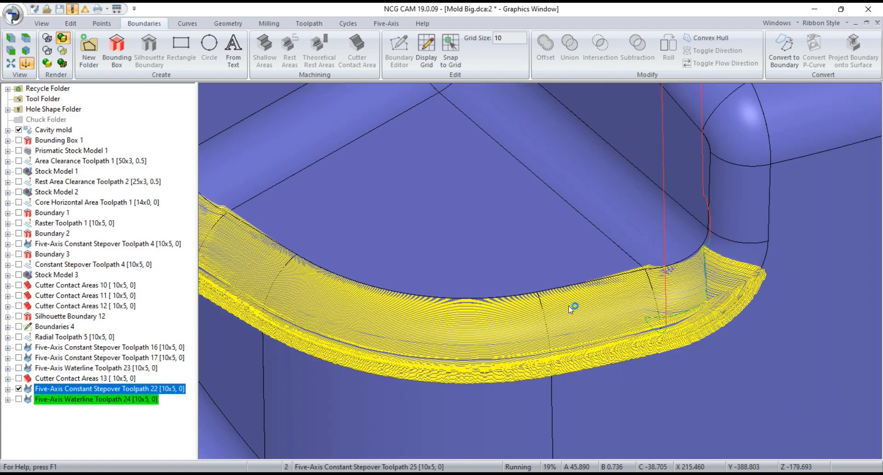
scroll(568, 306, down, 6)
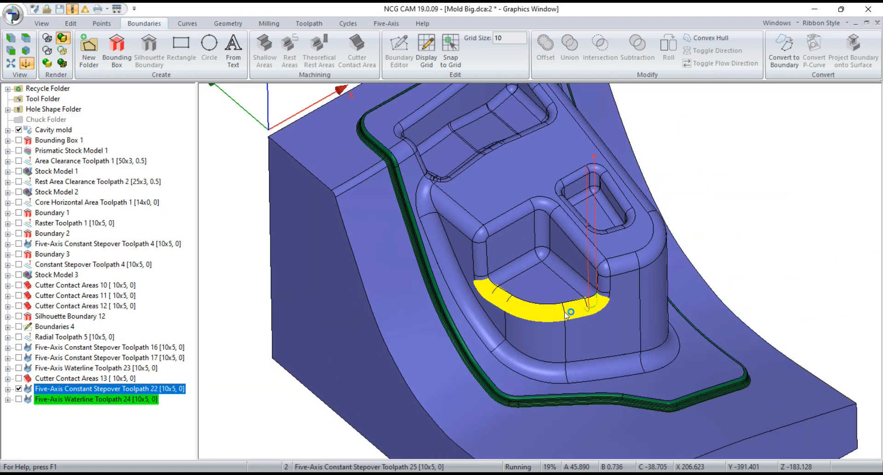
middle_drag(546, 254, 543, 245)
middle_drag(678, 355, 543, 262)
scroll(488, 300, down, 2)
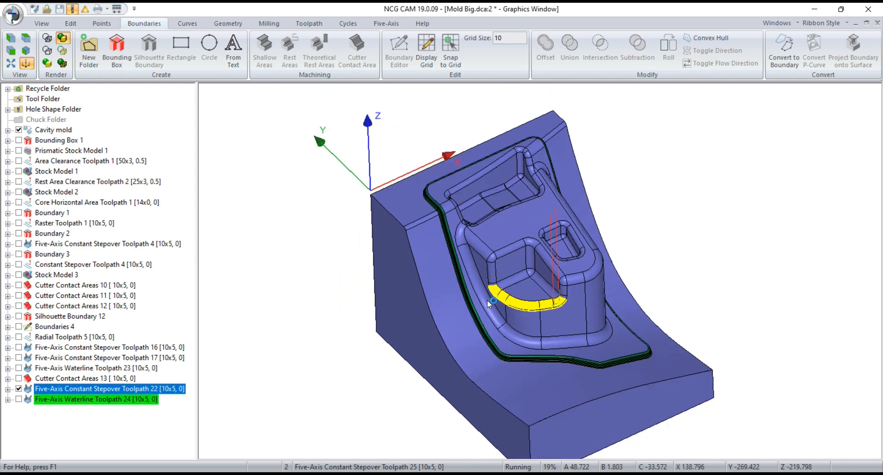
Hide Five-Axis Constant Stepover Toolpath 22 and show Five-Axis Waterline Toolpath 24 on the boss walls
click(91, 398)
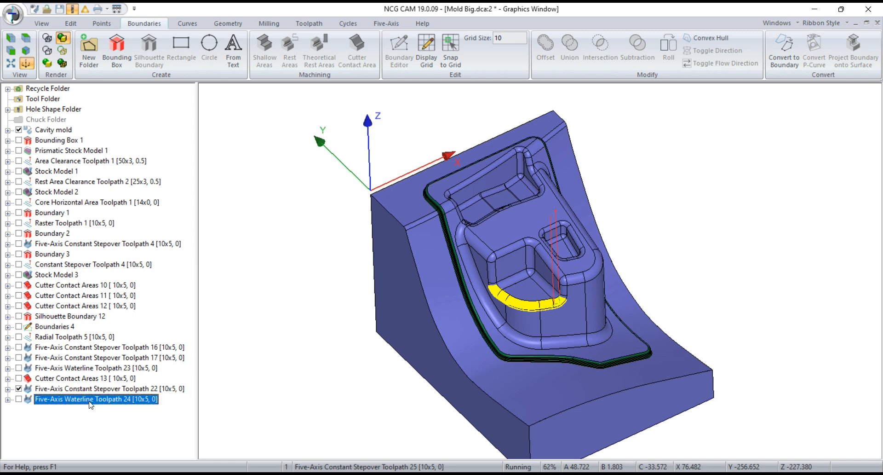
right_click(89, 401)
click(79, 414)
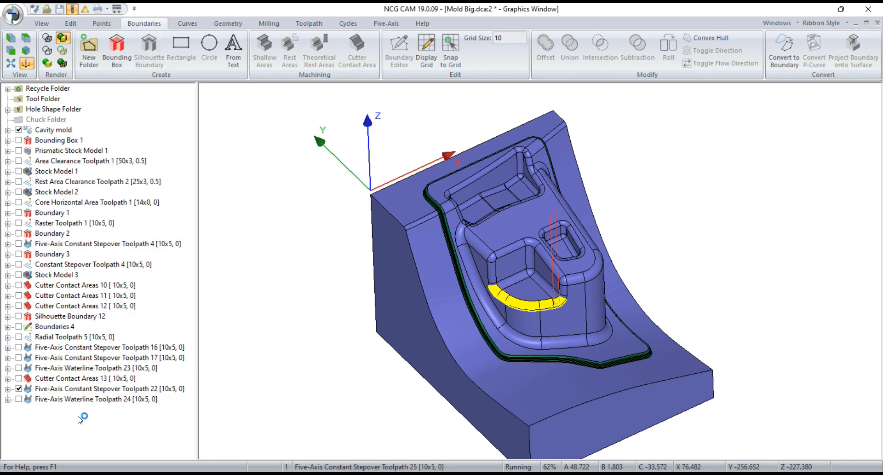
click(18, 389)
click(19, 400)
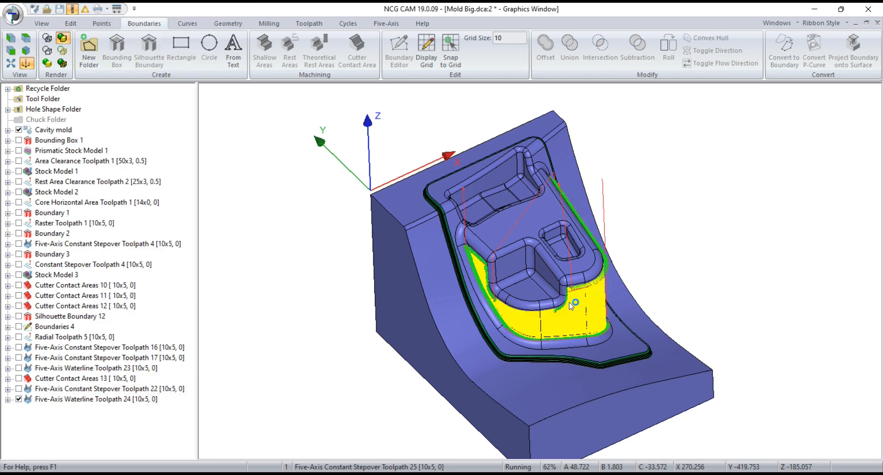
Inspect the waterline passes and lead moves along the outer boss walls up close and from several sides
scroll(570, 306, up, 10)
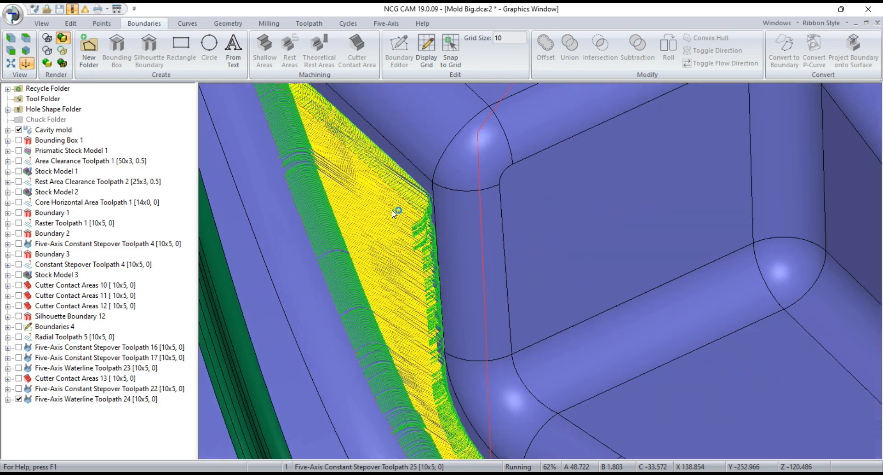
scroll(392, 210, down, 10)
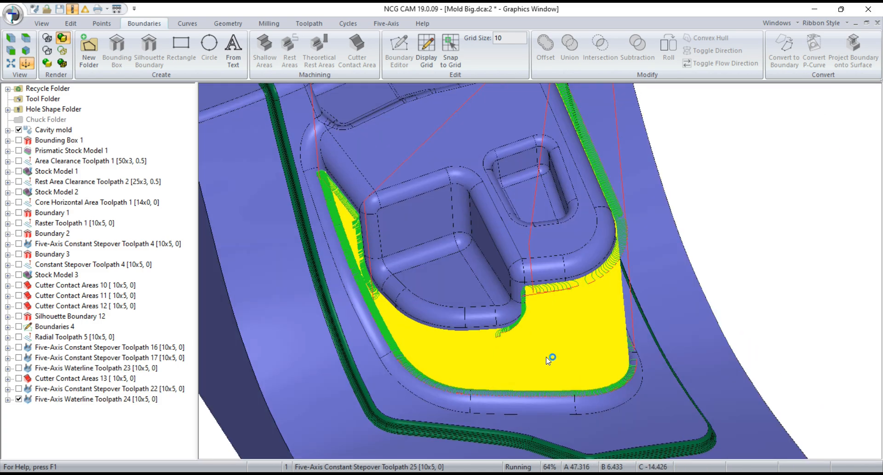
scroll(511, 360, up, 10)
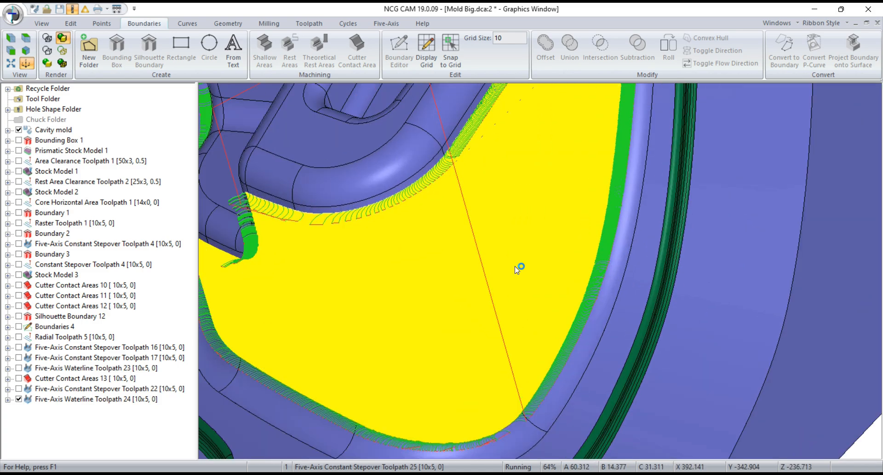
scroll(520, 250, down, 10)
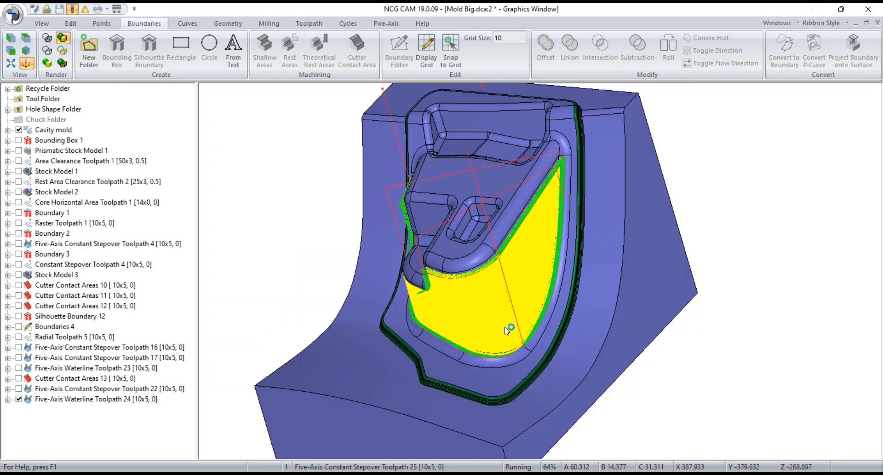
middle_drag(507, 330, 551, 367)
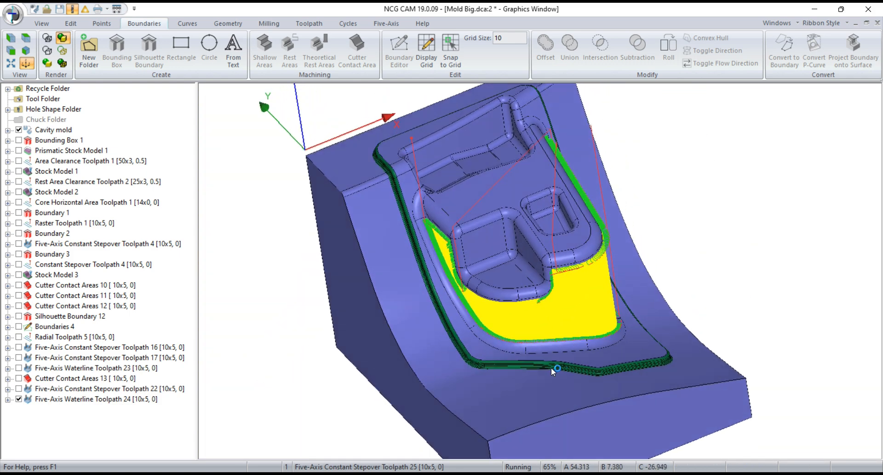
Run a cutter simulation of Five-Axis Waterline Toolpath 24 with Cavity mold and Stock Model 3
click(88, 399)
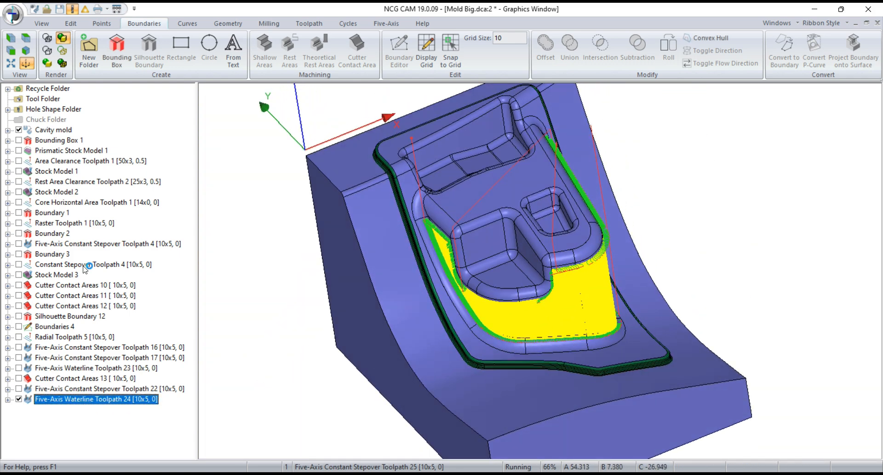
ctrl+click(55, 132)
right_click(53, 277)
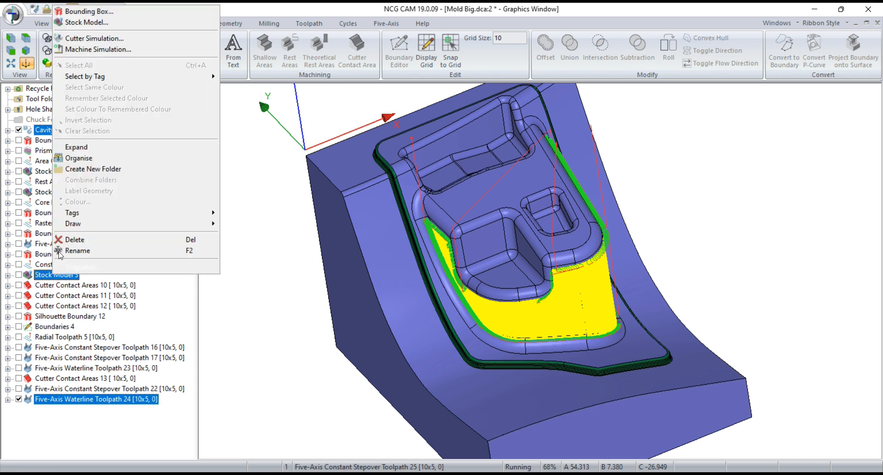
click(89, 40)
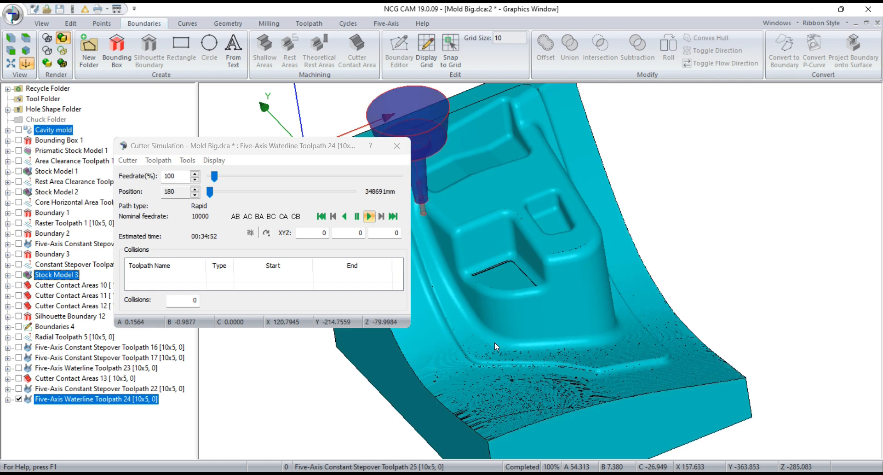
Watch the running waterline simulation from several sides, checking the tilted cutter and holder against the boss wall
middle_drag(614, 310, 552, 252)
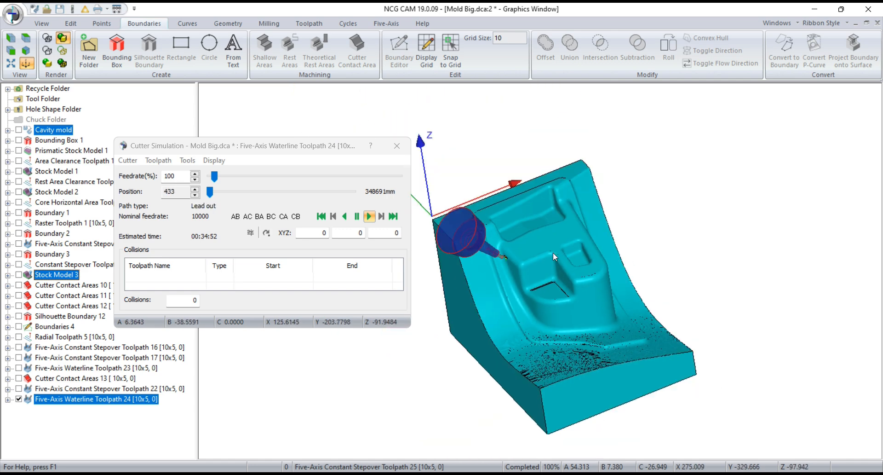
scroll(497, 259, up, 6)
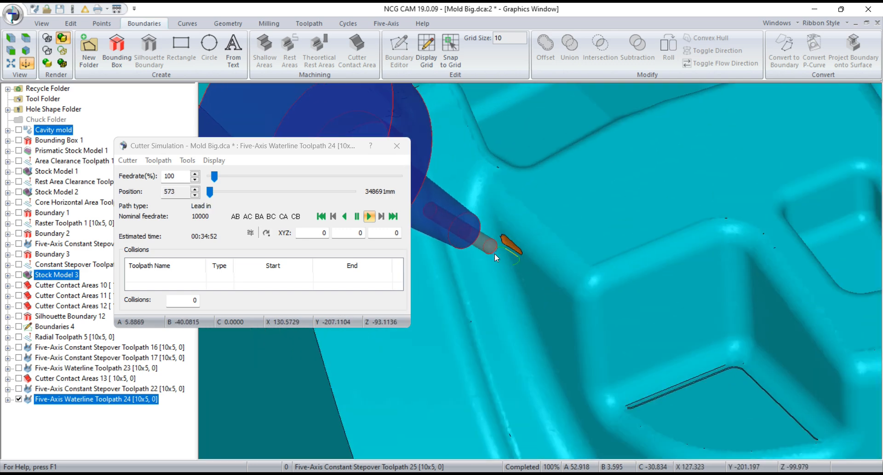
scroll(496, 254, down, 6)
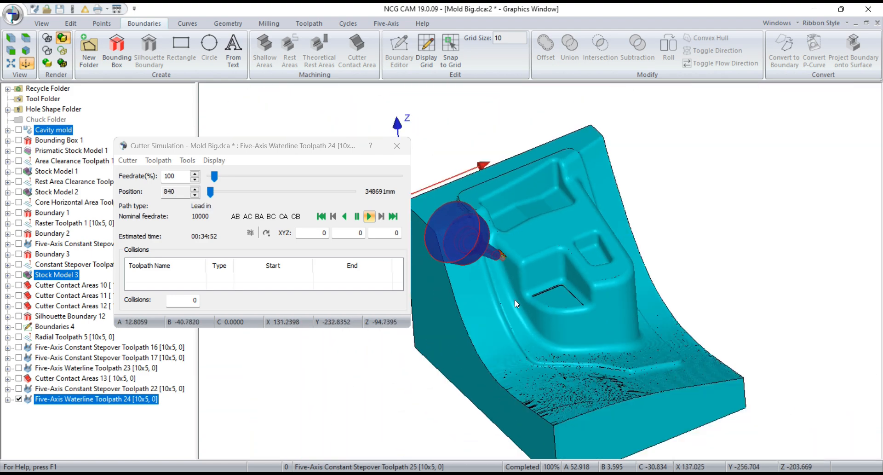
middle_drag(514, 299, 644, 256)
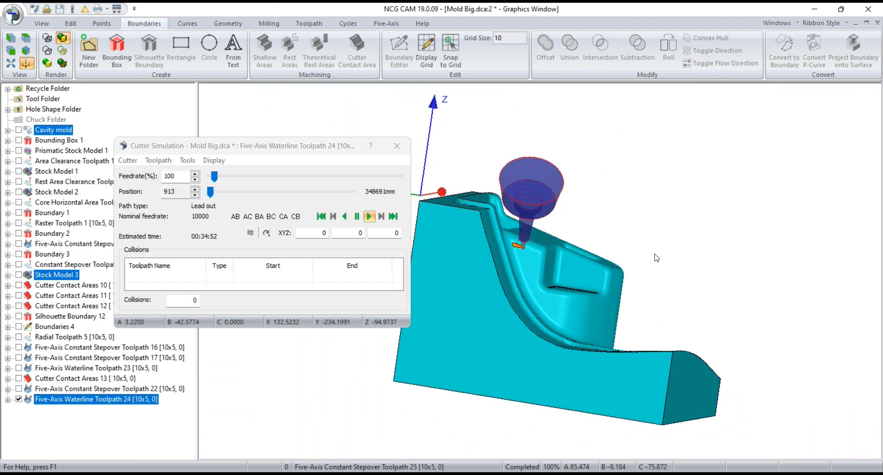
middle_drag(589, 282, 539, 274)
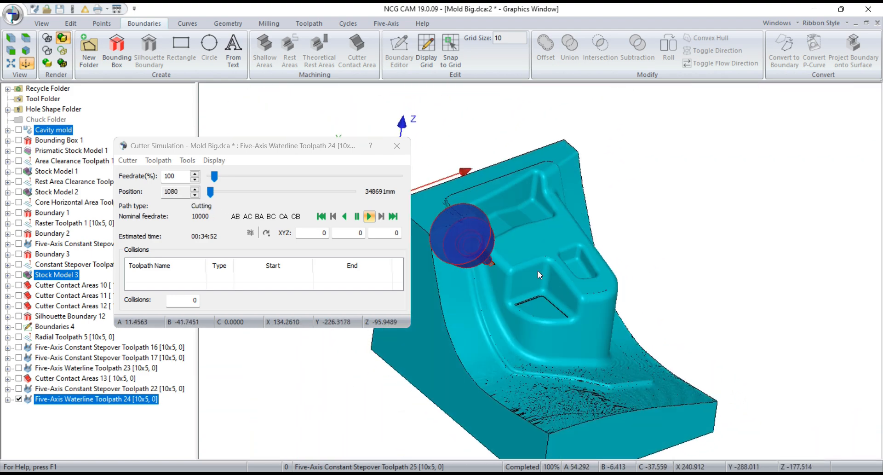
scroll(497, 252, down, 3)
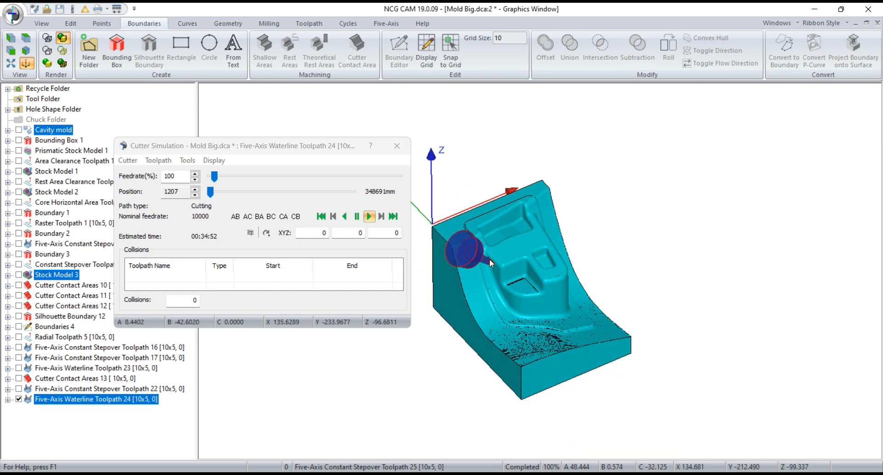
middle_drag(490, 259, 483, 187)
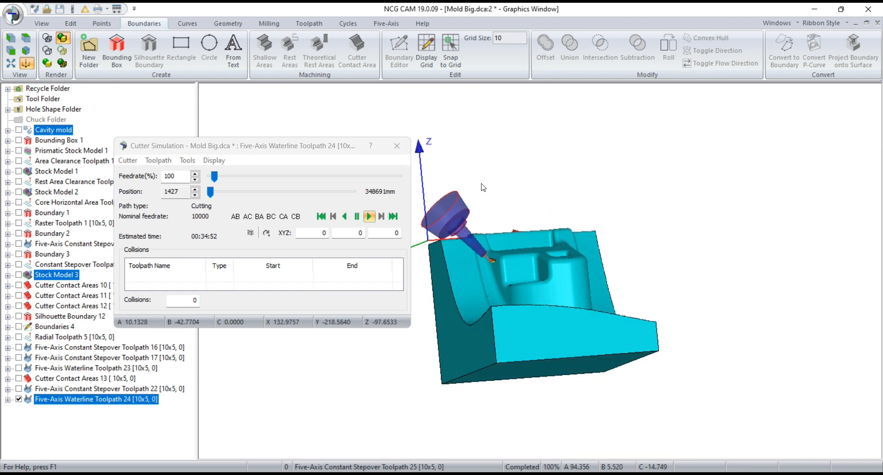
middle_click(502, 183)
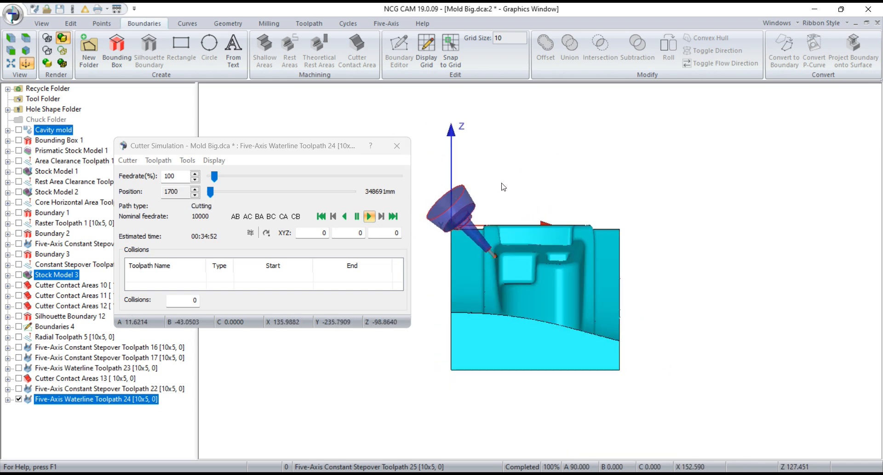
Slow the simulation feedrate to 48% and examine the cutter's contact with the boss wall up close
drag(214, 176, 212, 176)
scroll(474, 237, up, 4)
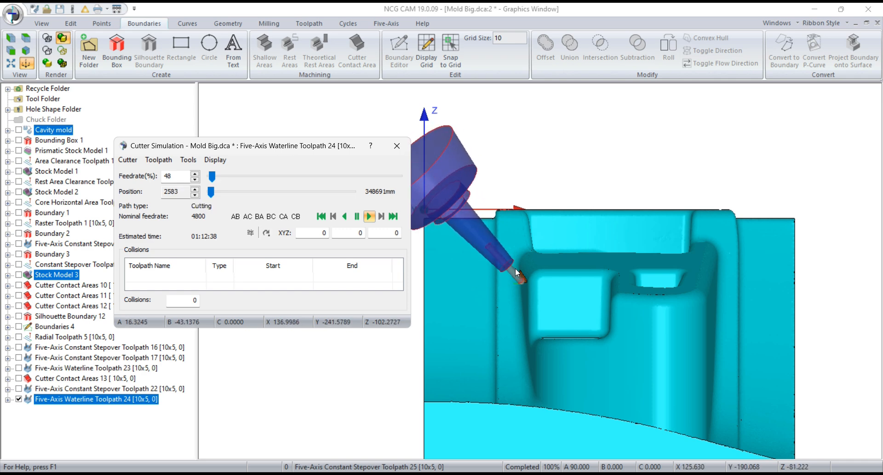
scroll(533, 256, down, 3)
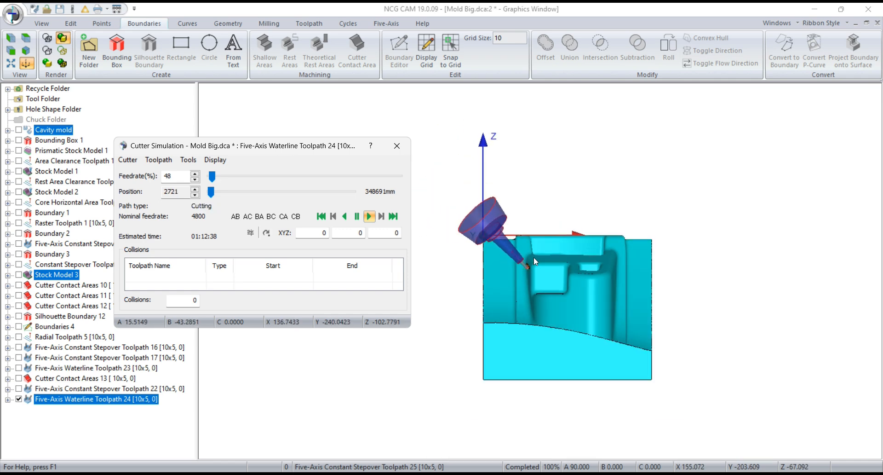
middle_drag(509, 297, 538, 249)
scroll(523, 269, up, 5)
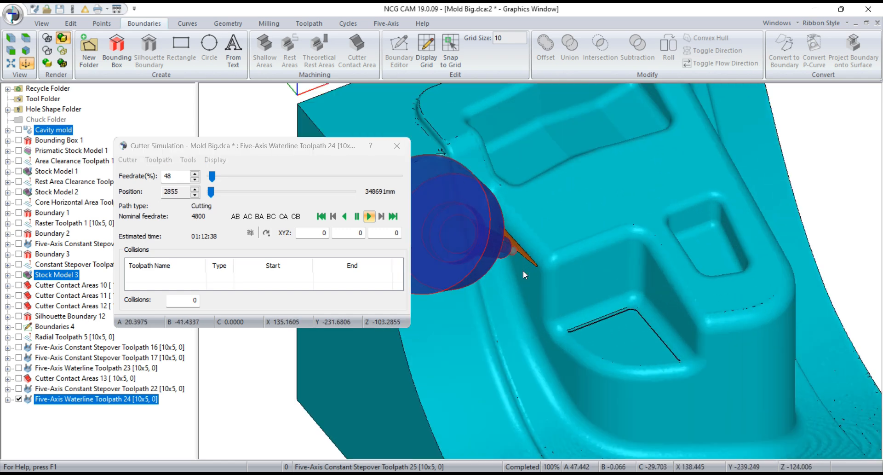
Run the simulation at 3048% and then 376% feedrate, check the machined wall area, and close the simulation
drag(212, 176, 350, 180)
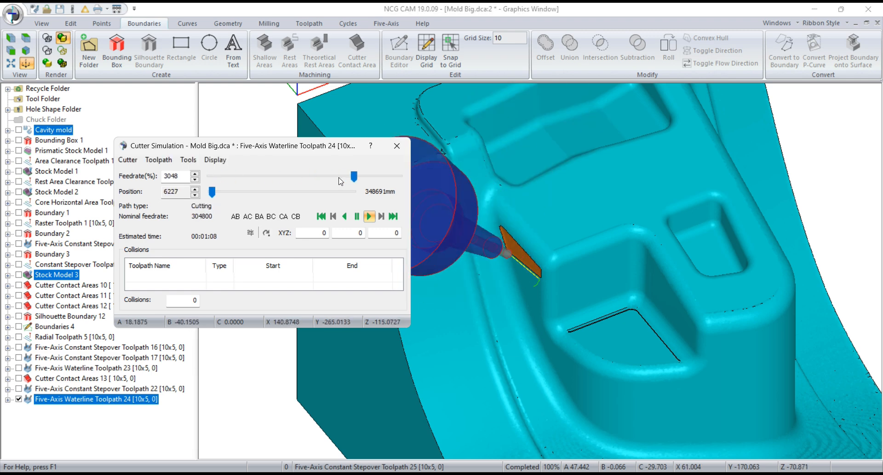
drag(354, 178, 228, 180)
scroll(529, 289, up, 3)
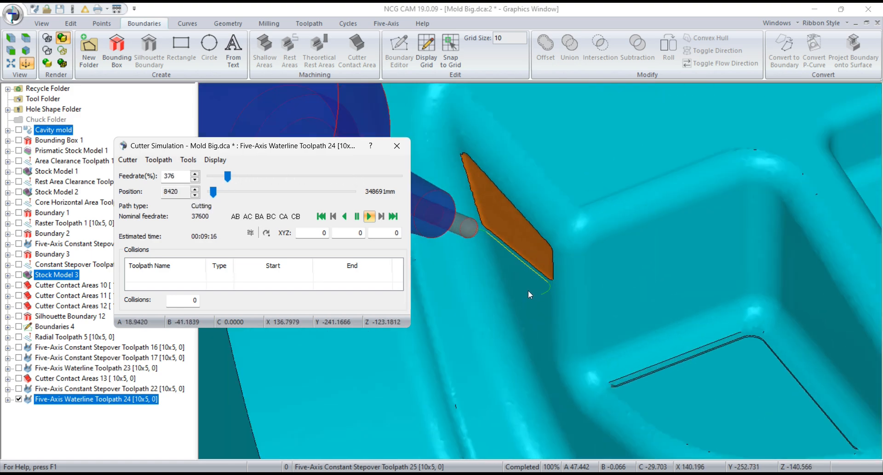
scroll(528, 289, down, 5)
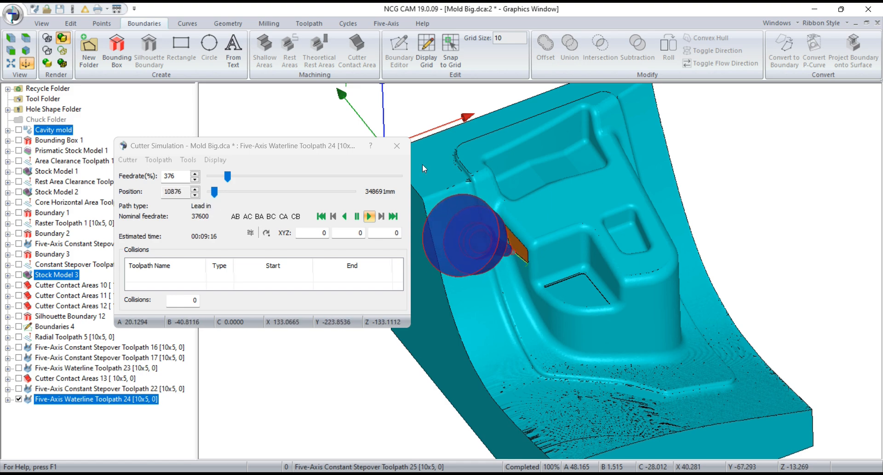
click(396, 145)
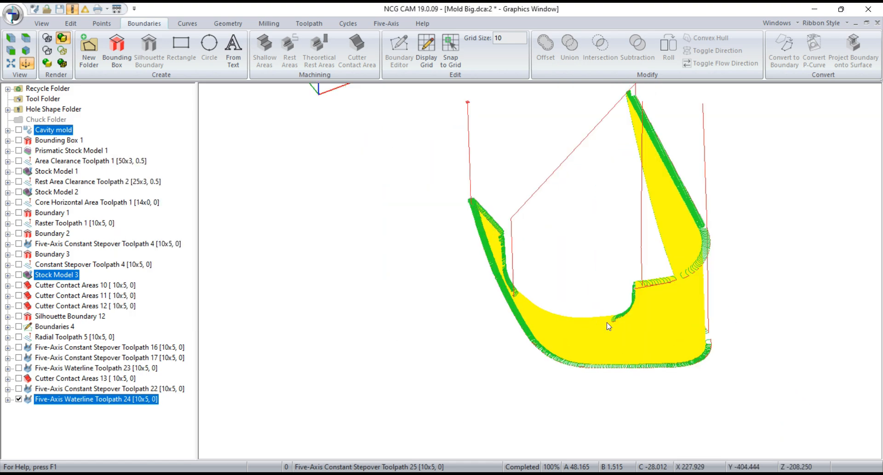
Inspect the lead arcs, cutting passes and rapid links of Five-Axis Waterline Toolpath 24 up close and as a whole
scroll(609, 326, up, 6)
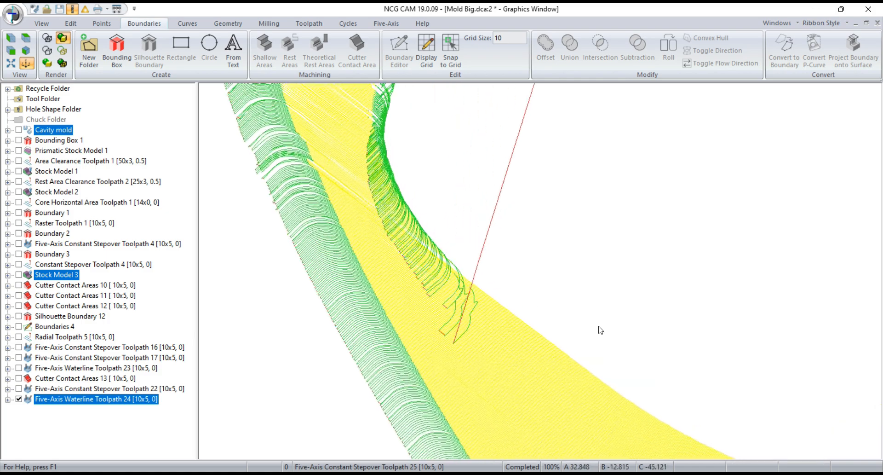
drag(599, 326, 564, 283)
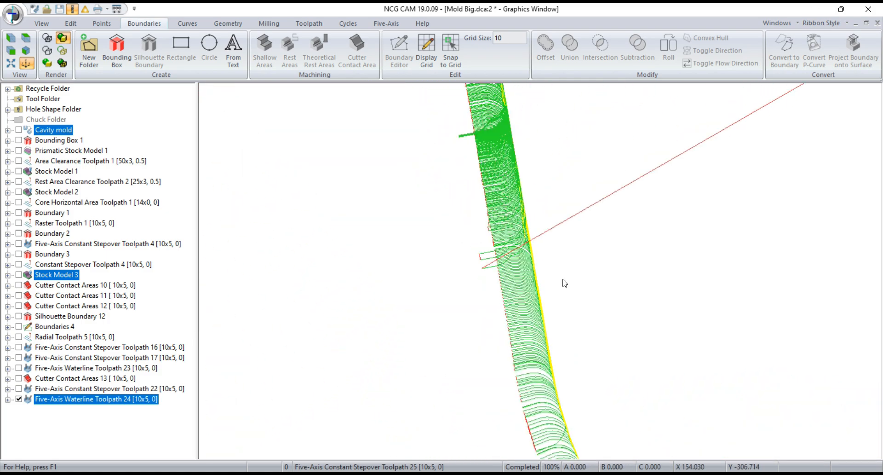
scroll(542, 284, up, 6)
scroll(453, 268, down, 8)
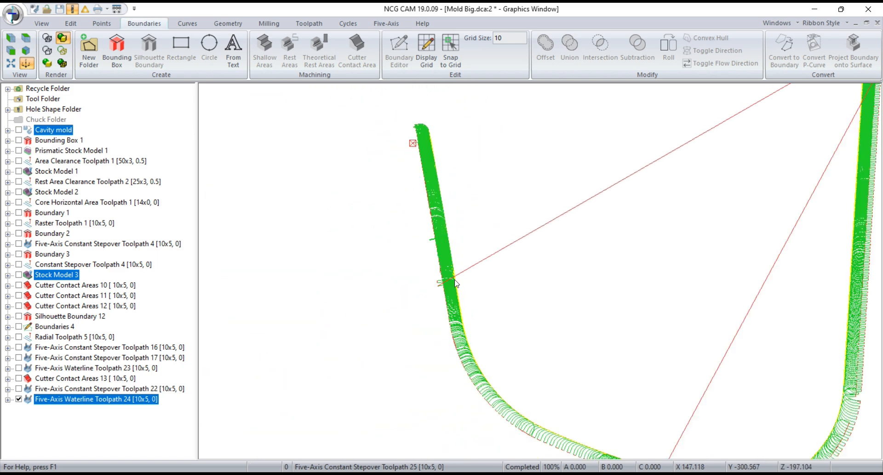
scroll(454, 280, down, 3)
drag(606, 290, 563, 367)
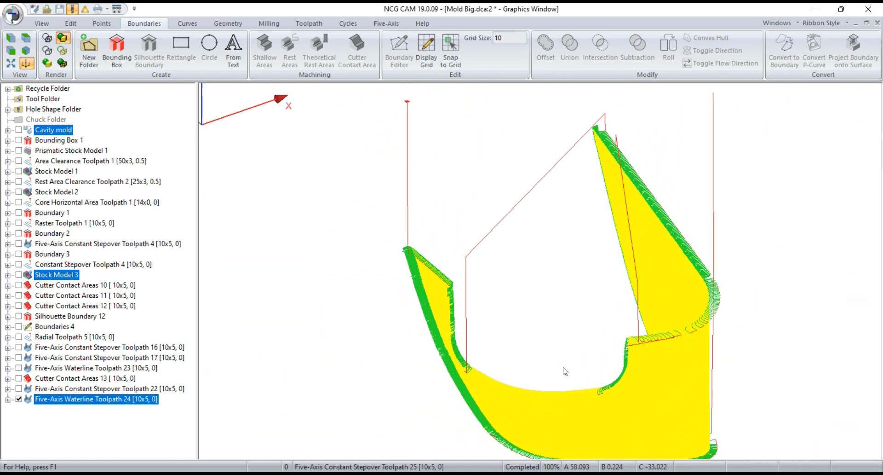
scroll(465, 263, down, 3)
drag(506, 292, 498, 298)
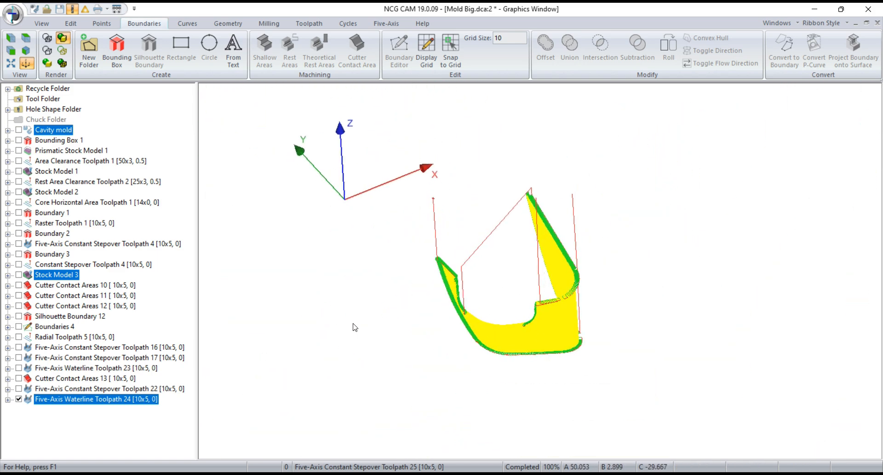
Show Cavity mold together with Five-Axis Waterline Toolpath 24 and examine the passes against the boss walls
click(248, 390)
click(45, 133)
click(18, 129)
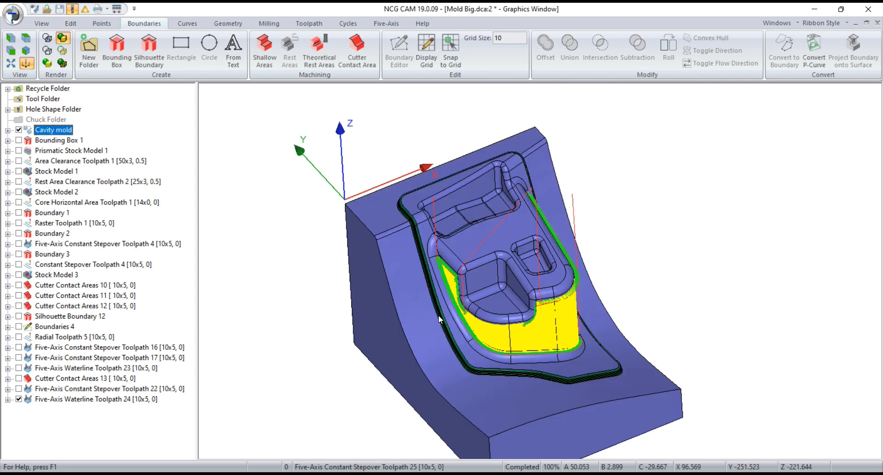
drag(493, 348, 507, 343)
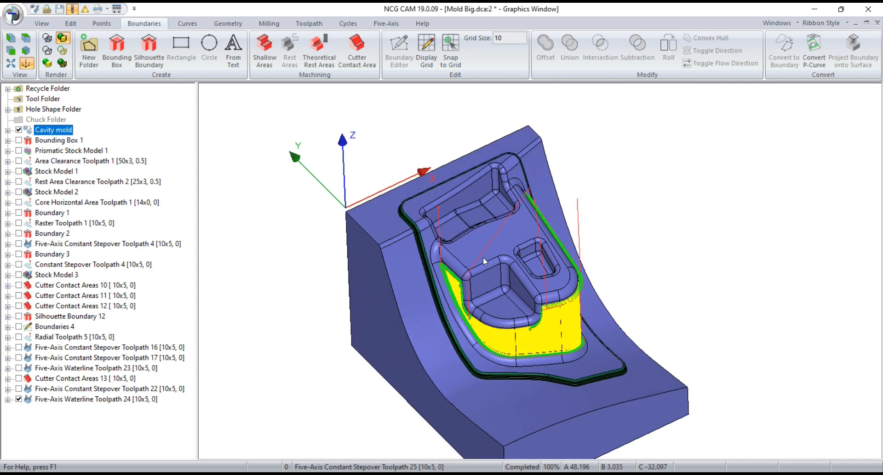
drag(482, 256, 470, 260)
Hide Five-Axis Waterline Toolpath 24 and show Boundaries 4 on the mold
click(47, 398)
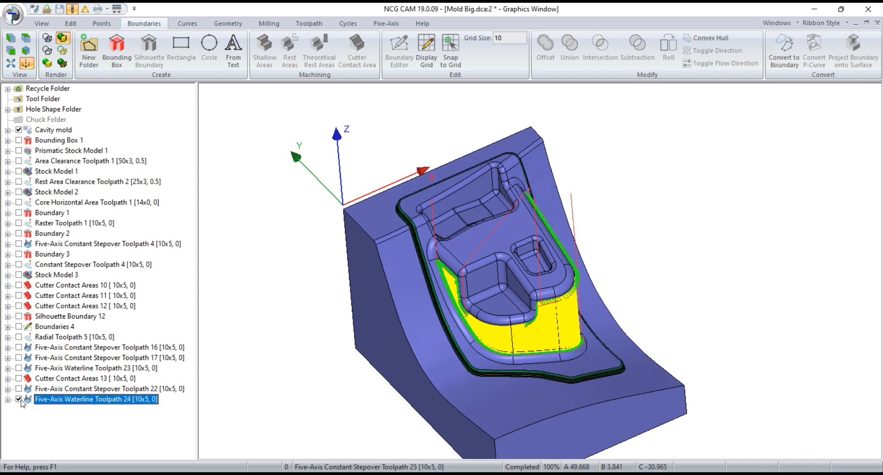
click(19, 399)
click(19, 326)
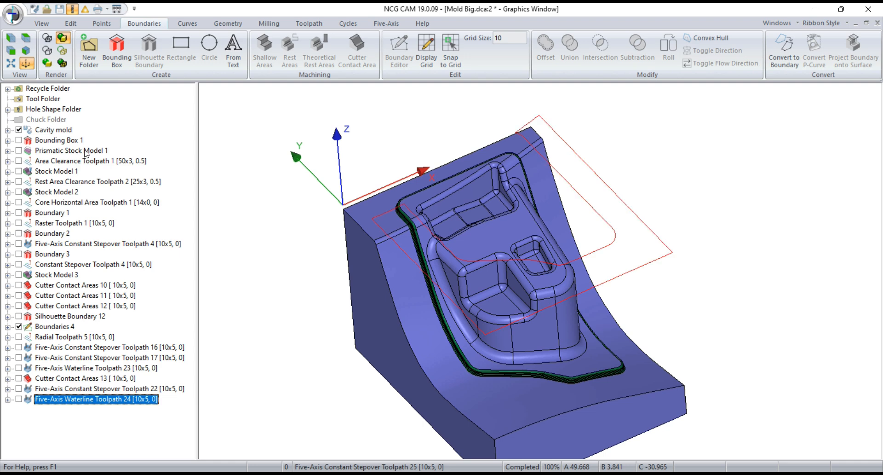
Start Raster Passes on Cavity mold within Boundaries 4, using the recent 10x5 Ball Nose[10x5 46, 0] tool
click(57, 132)
ctrl+click(68, 327)
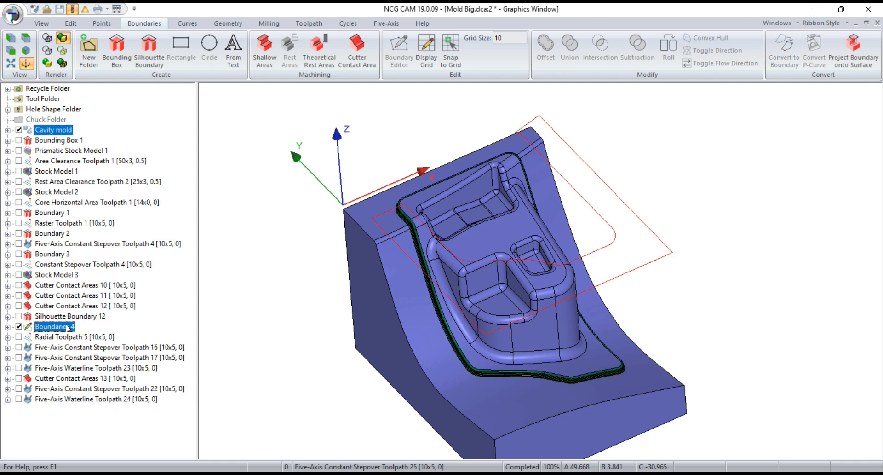
right_click(68, 327)
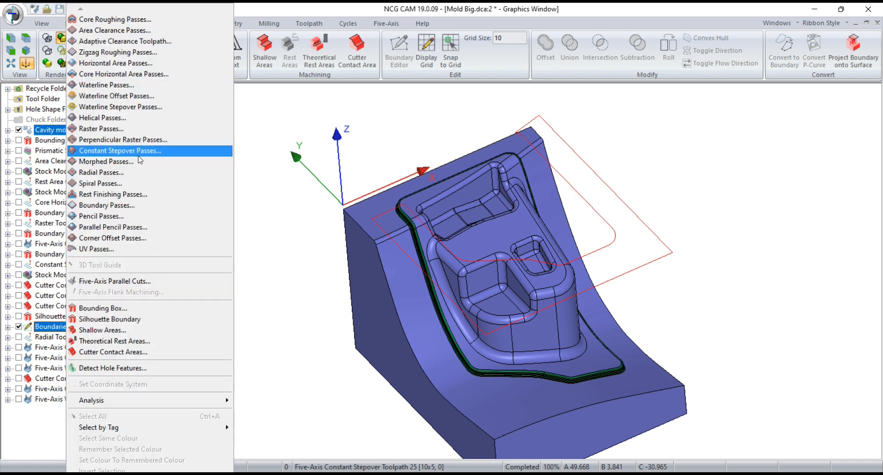
click(120, 129)
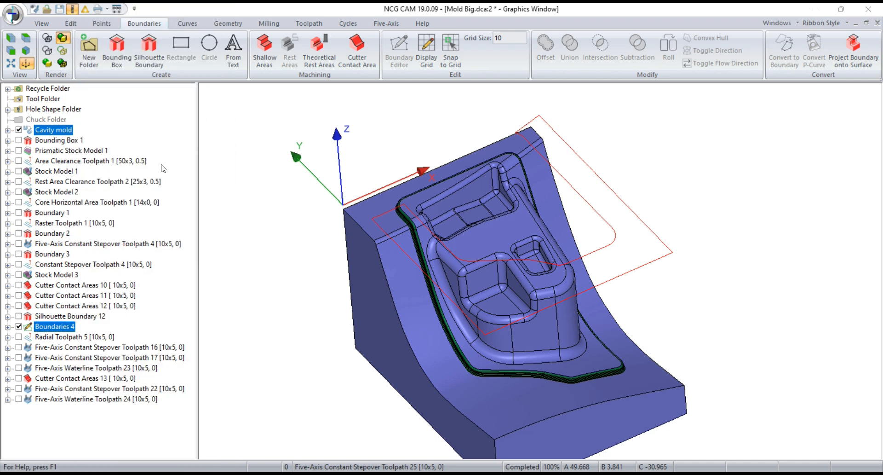
click(271, 90)
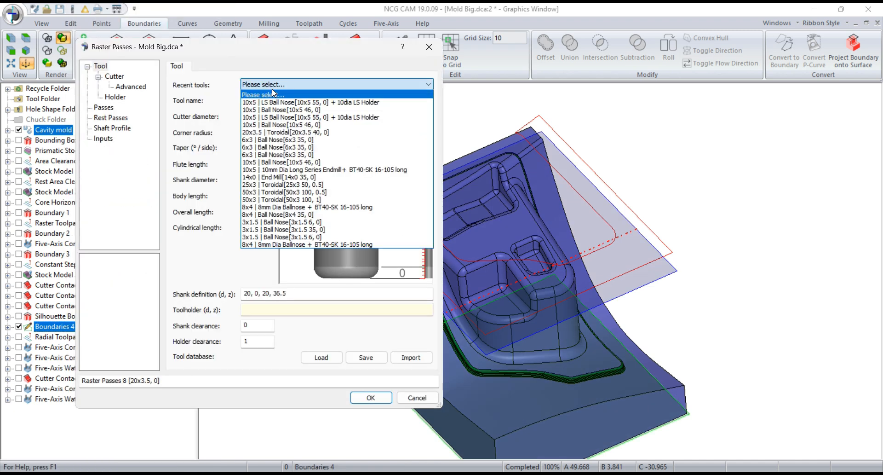
click(271, 109)
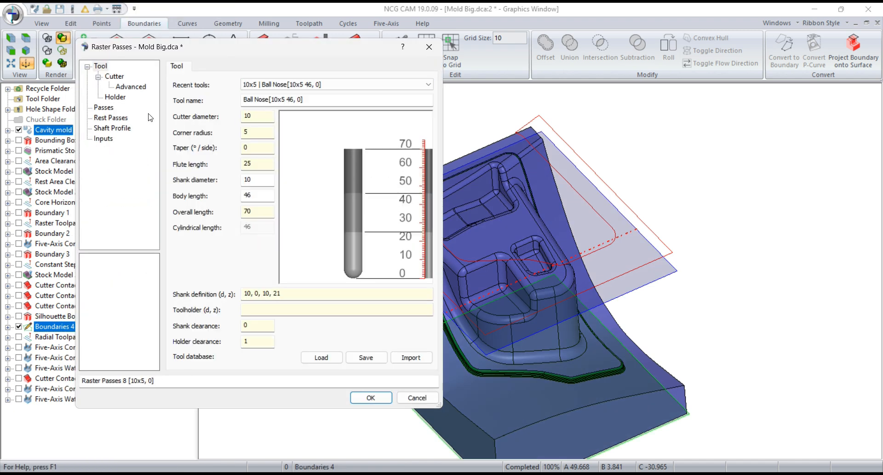
Set the raster stepover to 0.25, the angle to 45 and the pass extension to Tangential, and calculate the passes
click(108, 107)
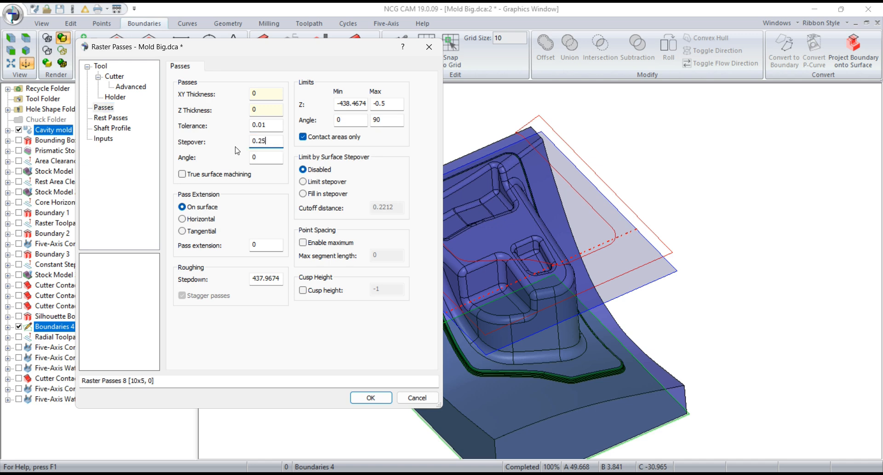
scroll(584, 296, down, 3)
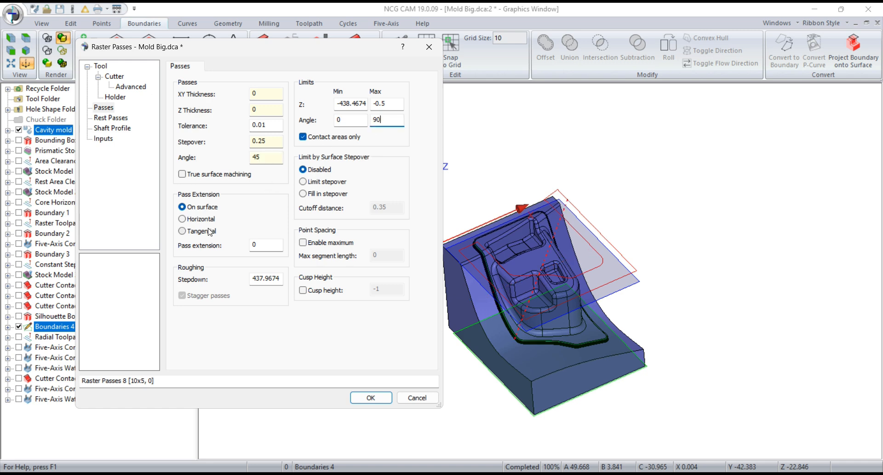
mouse_move(209, 231)
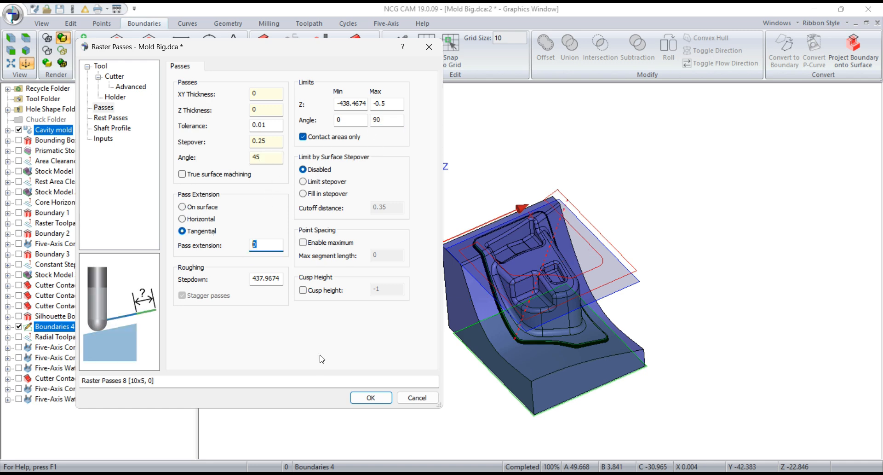
click(368, 401)
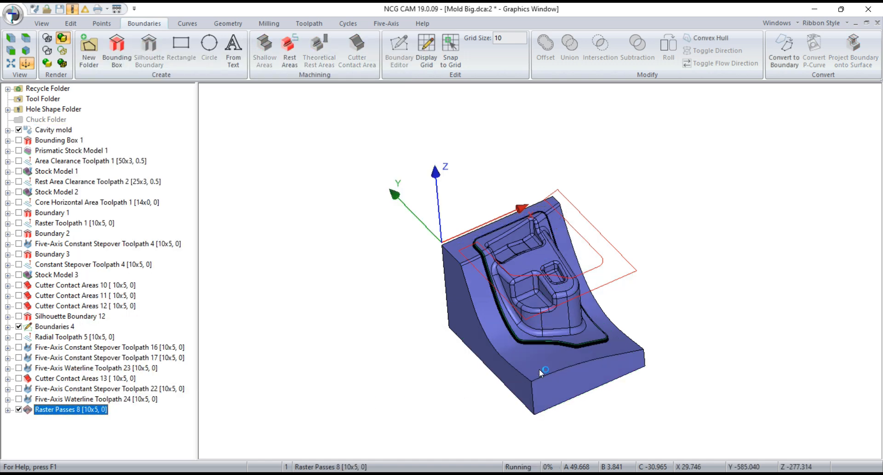
scroll(567, 353, up, 3)
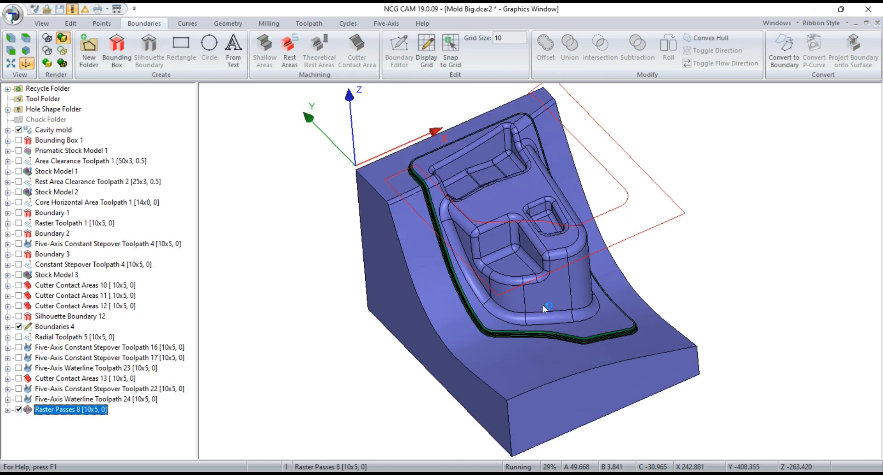
middle_drag(543, 305, 553, 299)
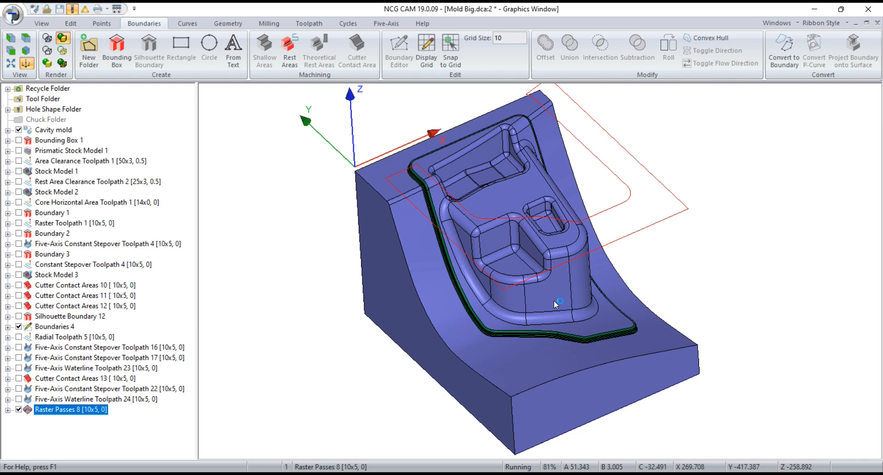
Hide Boundaries 4 and examine Raster Passes 8 across the mold's curved outer surface and along the green groove
click(55, 327)
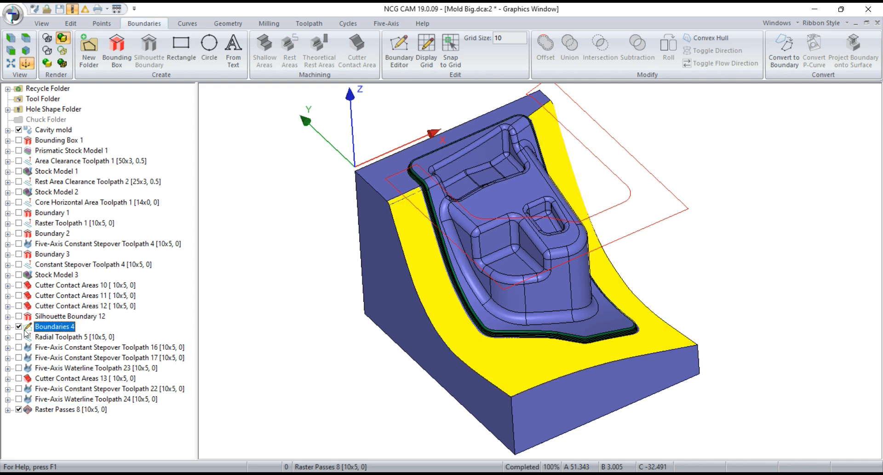
click(19, 326)
scroll(599, 257, up, 10)
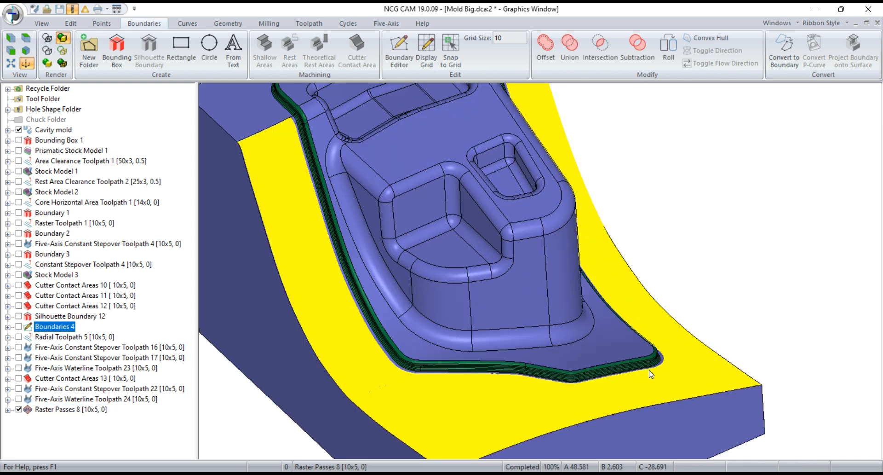
scroll(578, 324, down, 12)
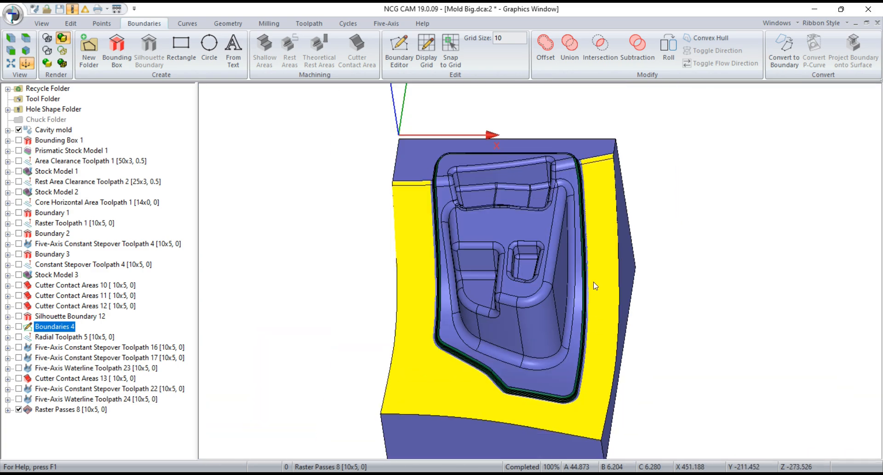
drag(614, 286, 434, 245)
scroll(434, 245, up, 10)
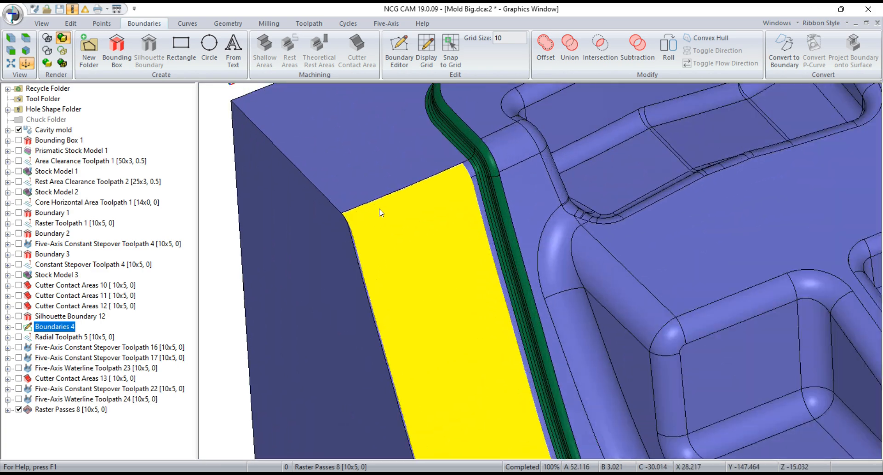
scroll(371, 196, down, 10)
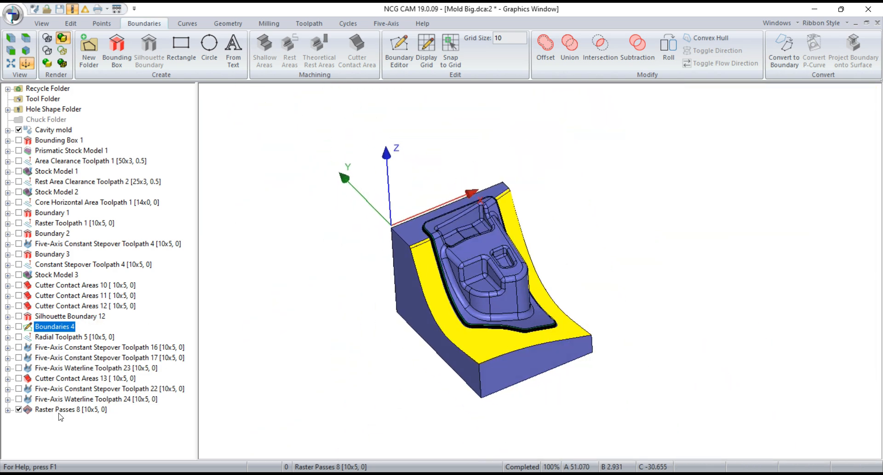
Link Raster Passes 8 into a bidirectional raster toolpath with Safe Z set to 100
click(61, 410)
right_click(108, 130)
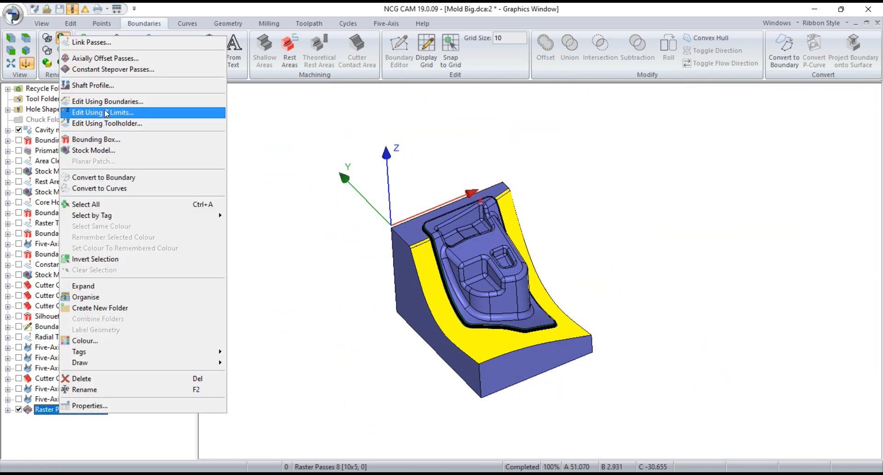
click(104, 41)
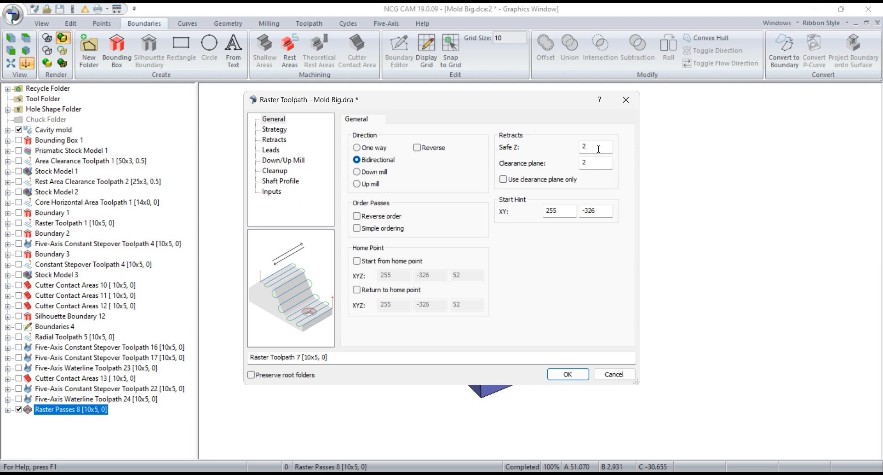
double_click(598, 148)
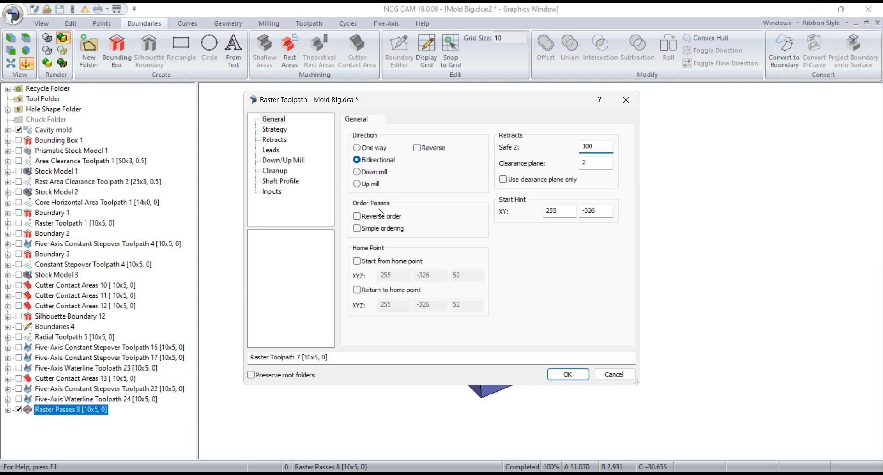
click(275, 129)
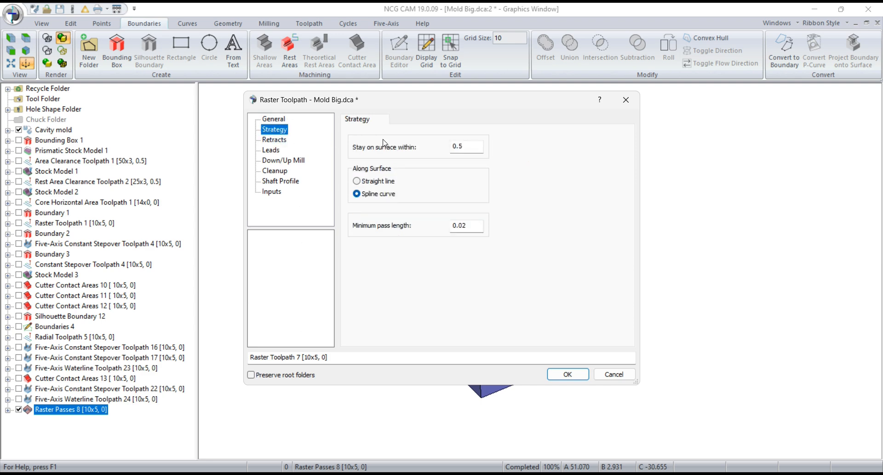
click(273, 150)
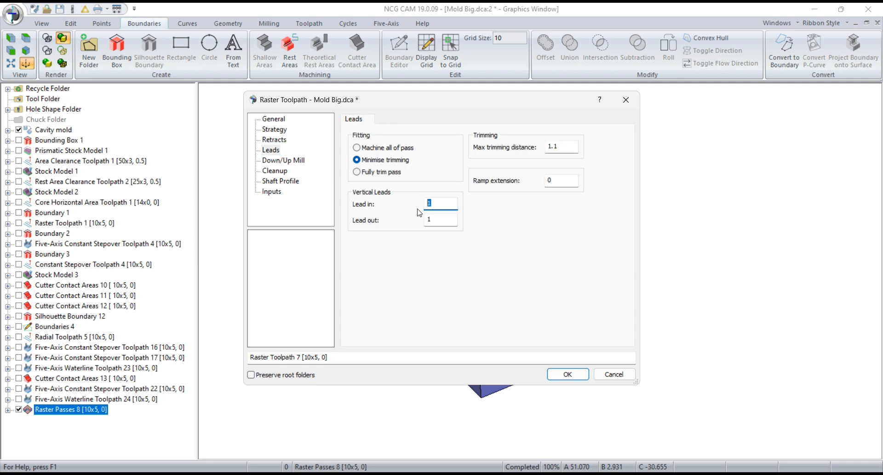
click(567, 374)
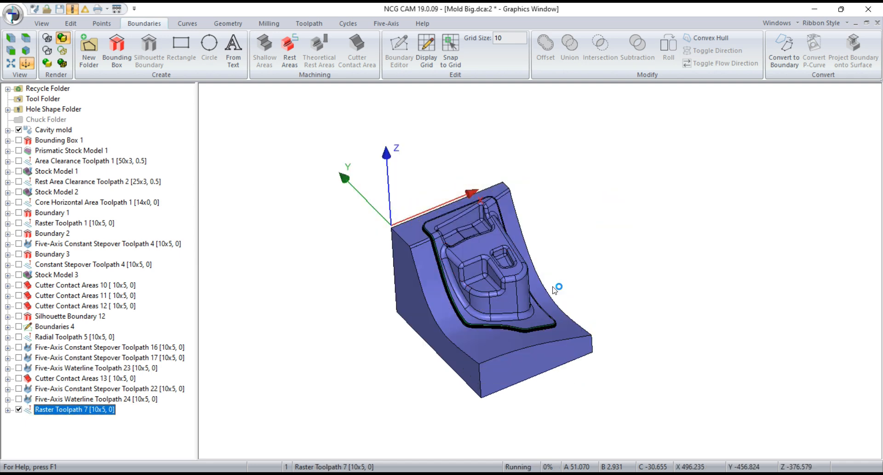
Examine the links and pass ends of Raster Toolpath 7 along the green groove and the upper edge of the curved surface
scroll(501, 285, up, 2)
middle_drag(481, 344, 491, 346)
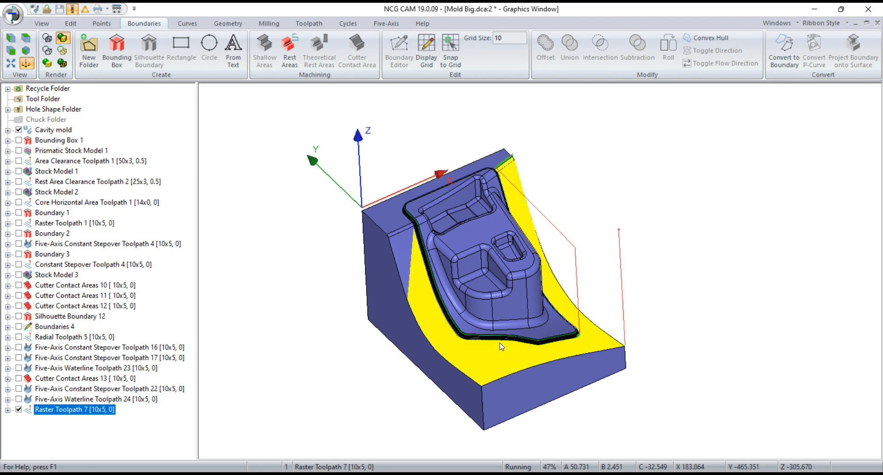
scroll(589, 346, up, 10)
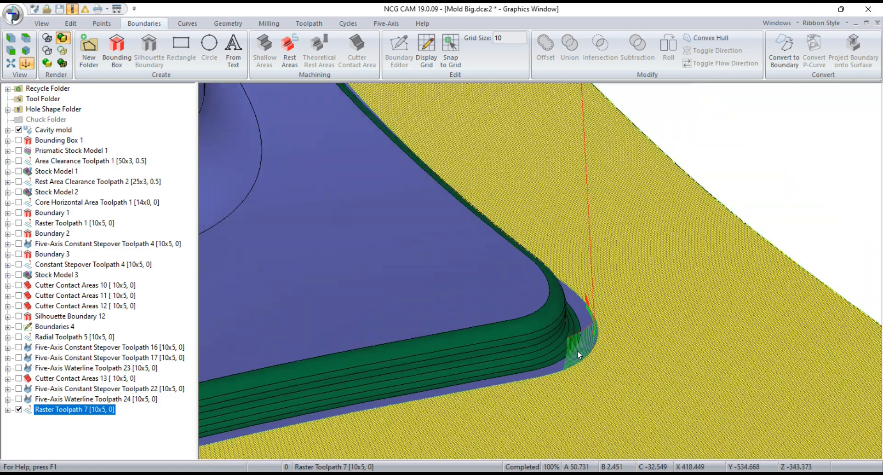
scroll(576, 353, down, 8)
middle_drag(565, 367, 473, 383)
scroll(556, 180, up, 6)
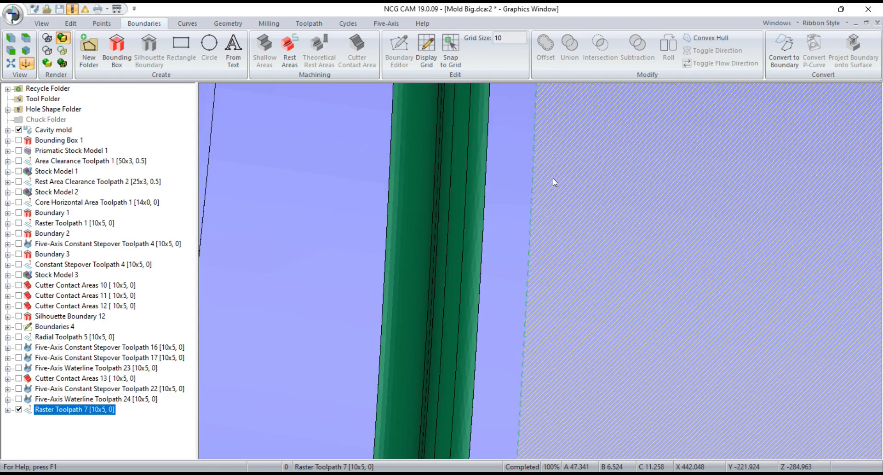
scroll(552, 180, down, 5)
scroll(551, 247, down, 5)
middle_drag(564, 340, 672, 341)
scroll(511, 162, up, 8)
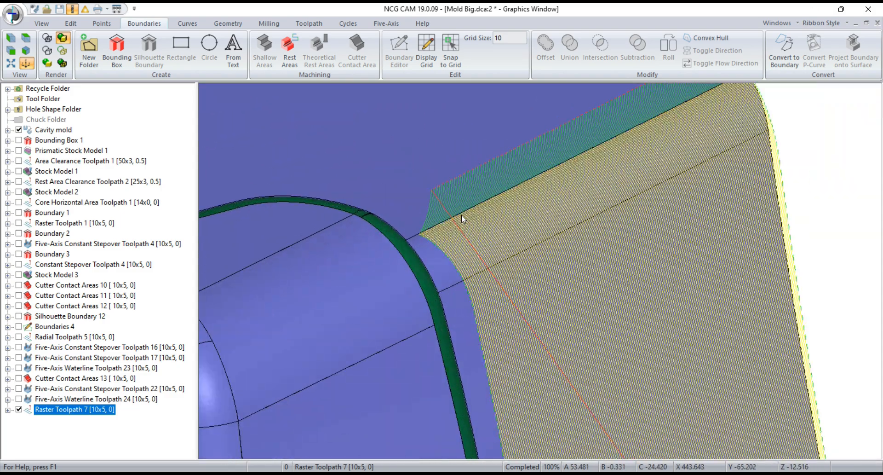
scroll(446, 221, down, 10)
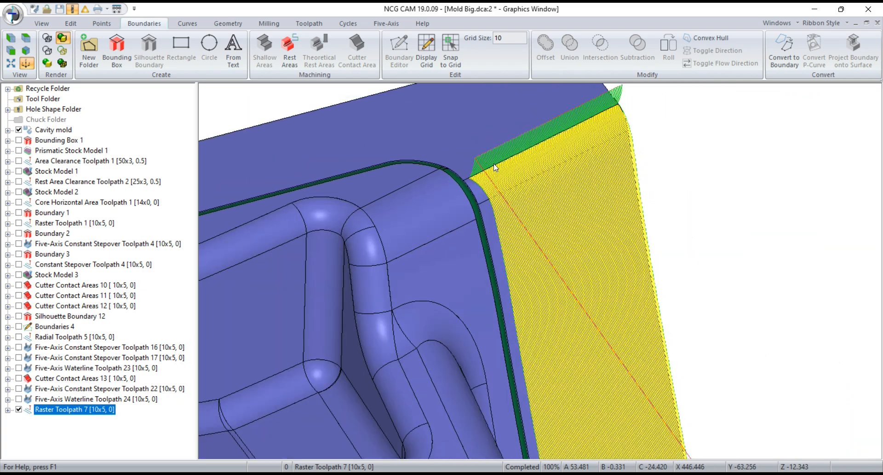
mouse_move(435, 235)
middle_down()
mouse_move(498, 322)
mouse_move(443, 202)
mouse_move(421, 239)
middle_up()
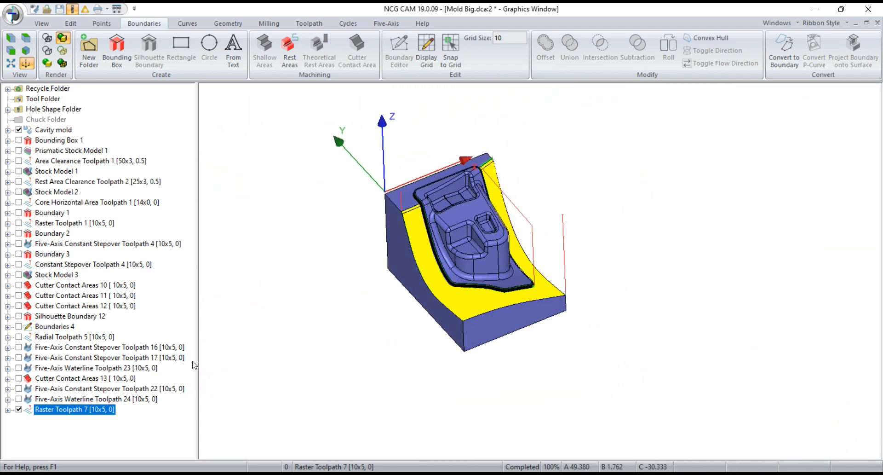
Recalculate Raster Toolpath 7 with Stay on surface within set to 5, replacing root folders and re-running the selected branch
right_click(78, 414)
click(95, 405)
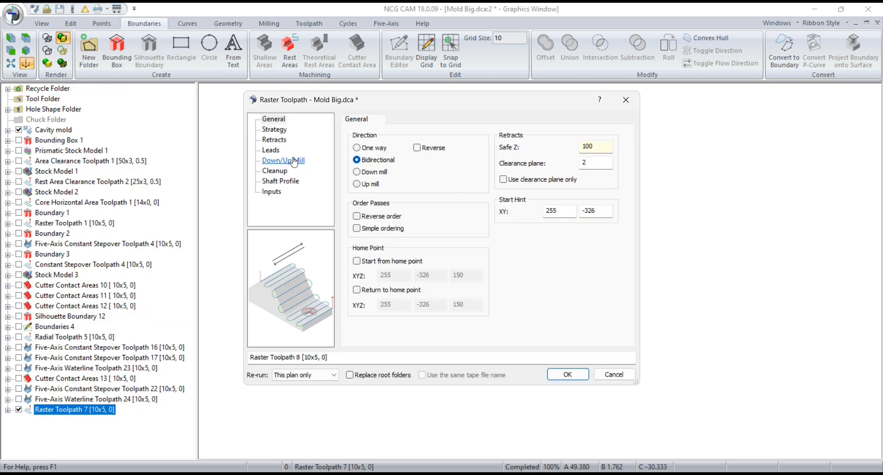
click(275, 130)
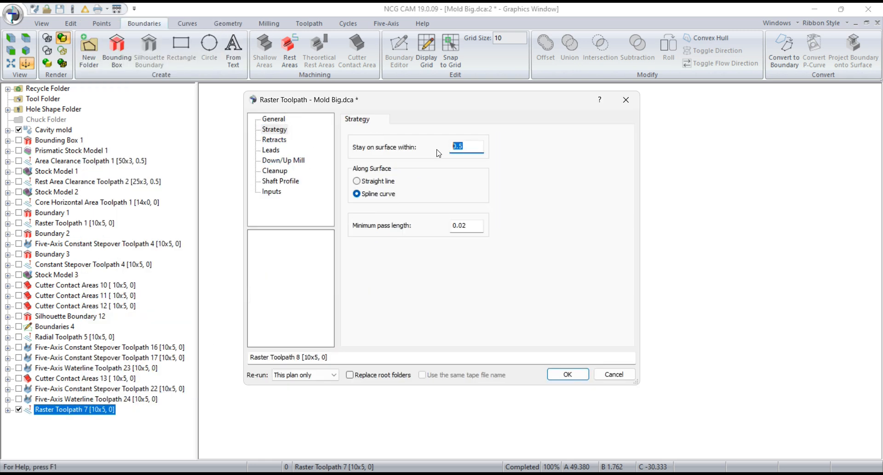
click(298, 380)
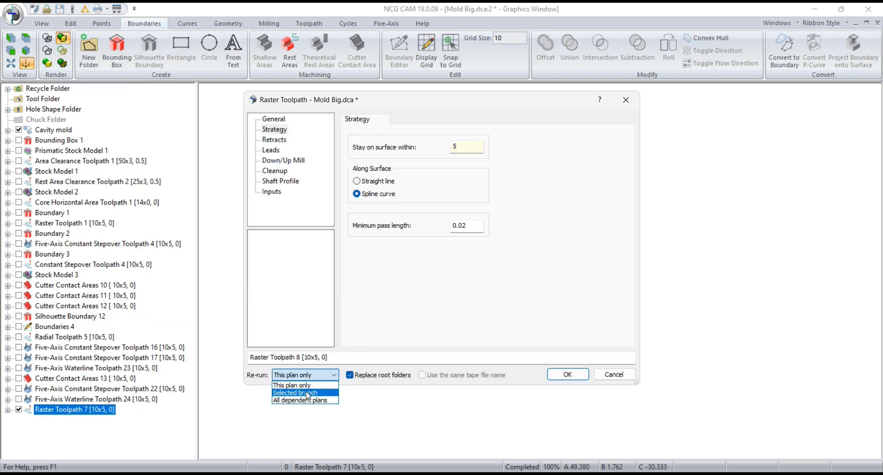
click(313, 392)
click(566, 375)
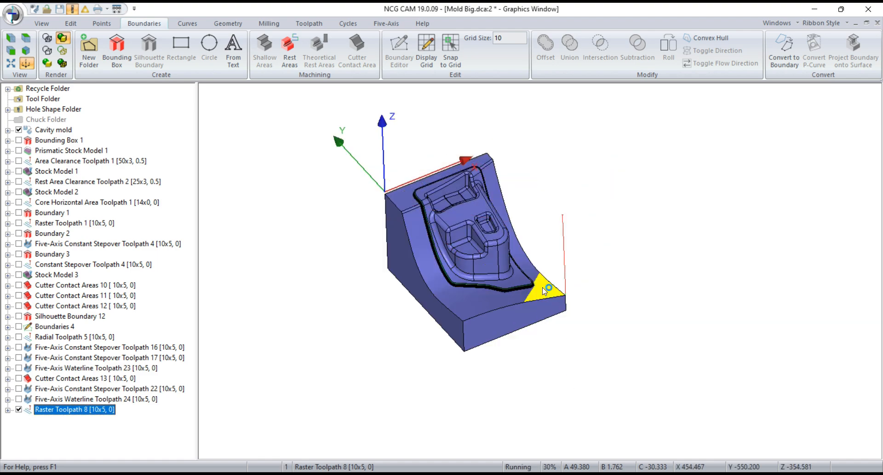
Examine the linking moves of Raster Toolpath 8 along the mold's upper edge and around the lower corner of the groove
scroll(442, 202, up, 10)
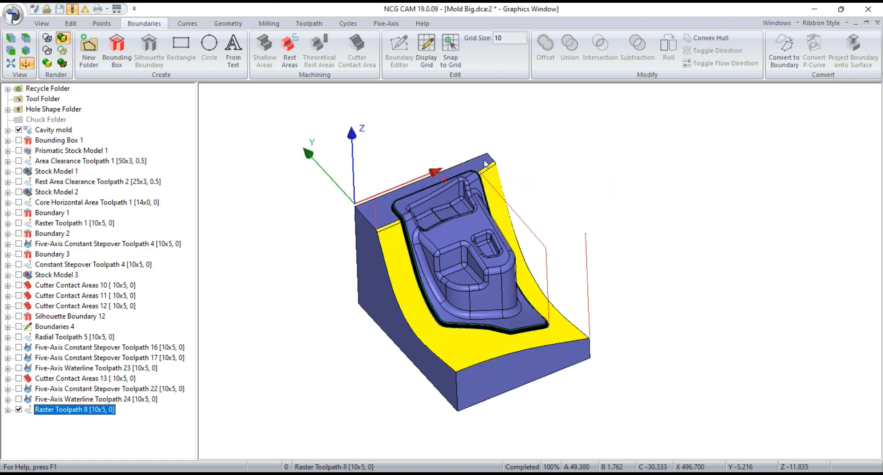
scroll(437, 225, down, 8)
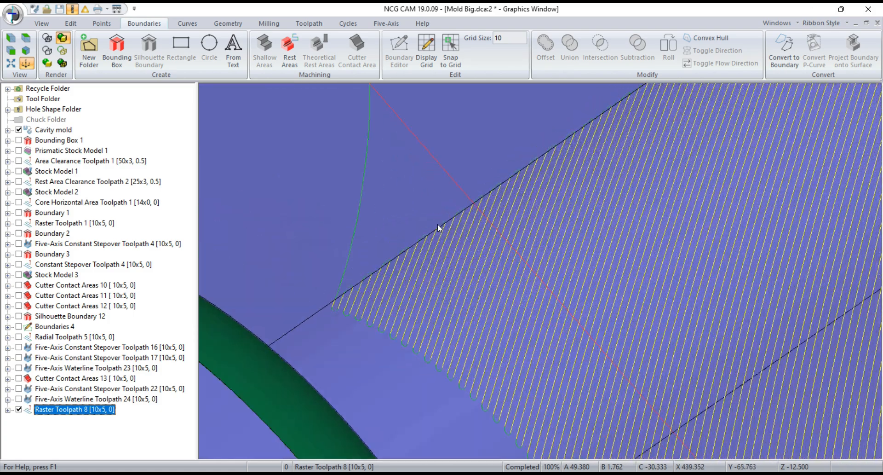
scroll(502, 176, up, 3)
scroll(478, 178, up, 5)
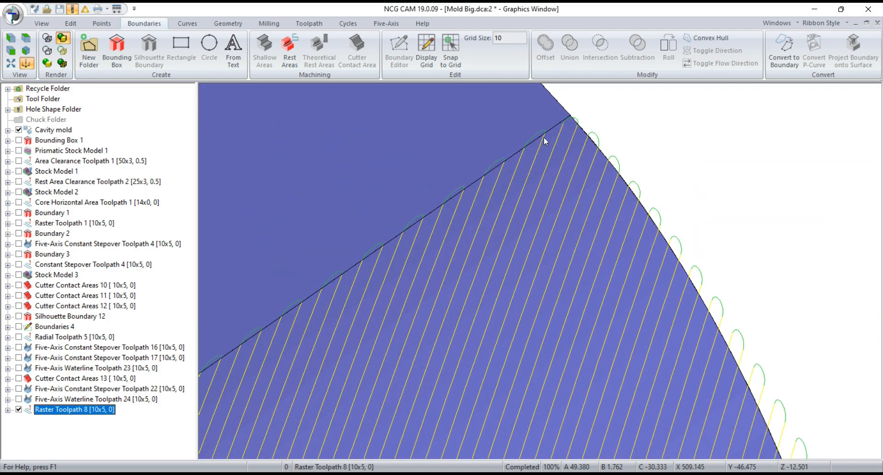
scroll(544, 136, down, 10)
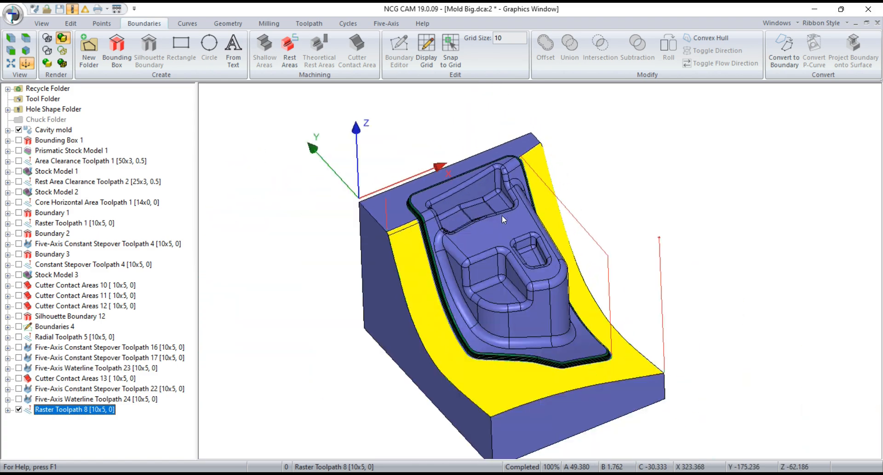
middle_drag(688, 347, 529, 391)
scroll(528, 388, up, 8)
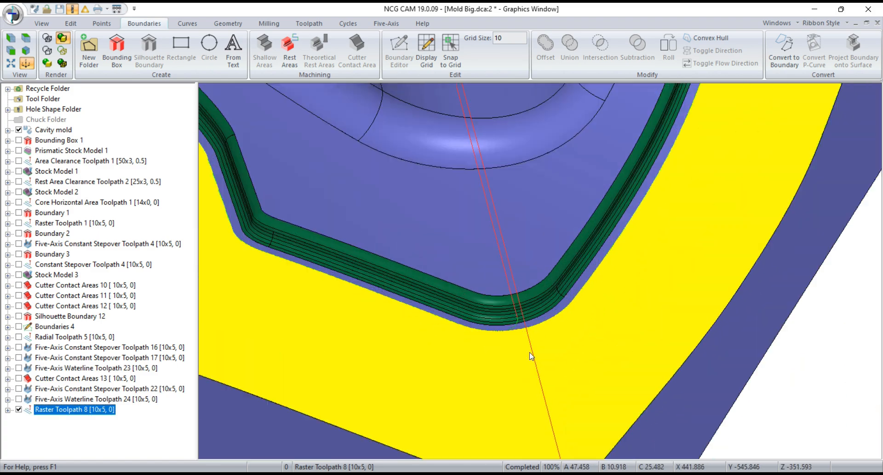
scroll(520, 330, down, 10)
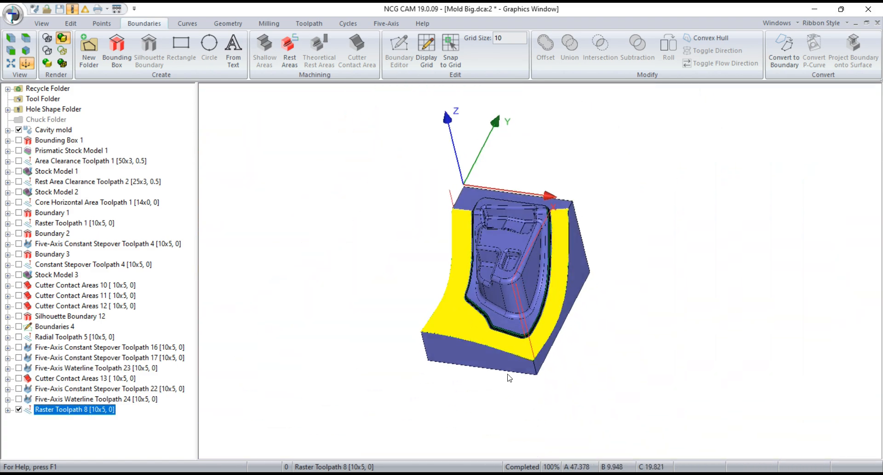
middle_drag(618, 357, 520, 252)
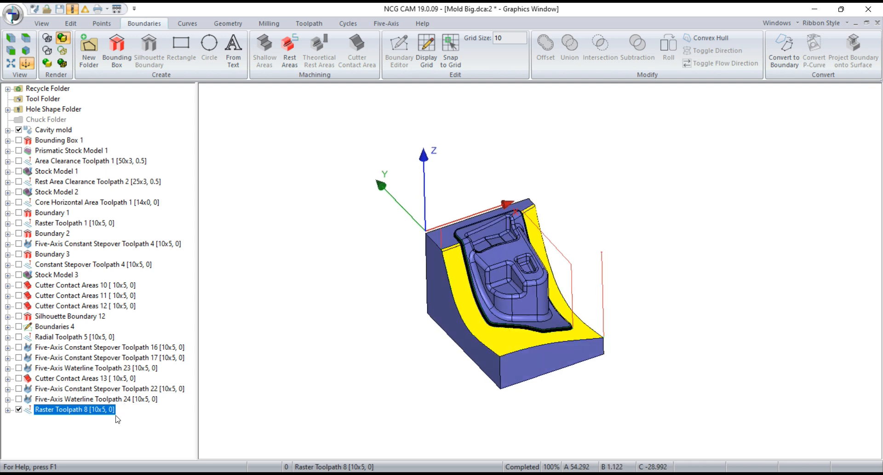
Start a Five-Axis Conversion of Raster Toolpath 8 with the recent 10x5 LS Ball Nose[10x5 55, 0] + 10dia LS Holder tool
click(105, 434)
right_click(114, 123)
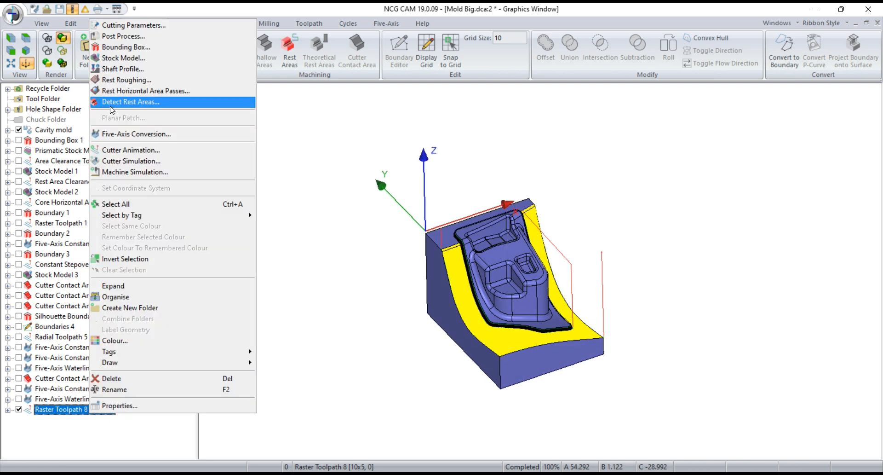
click(123, 134)
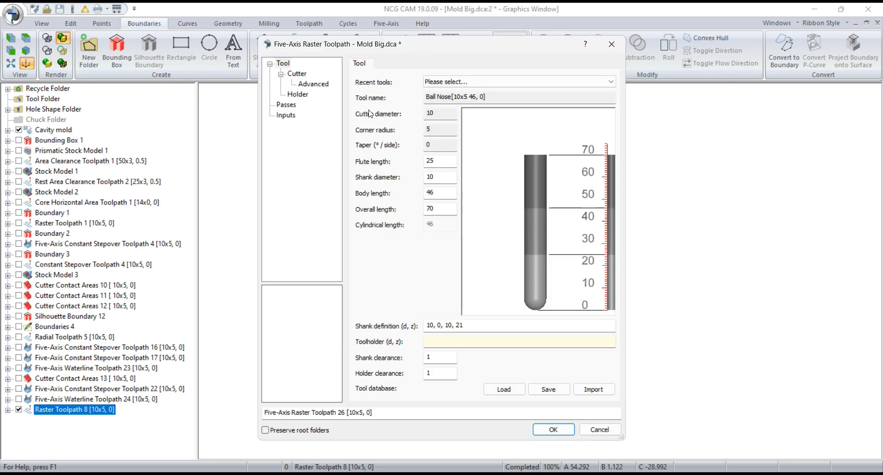
click(446, 81)
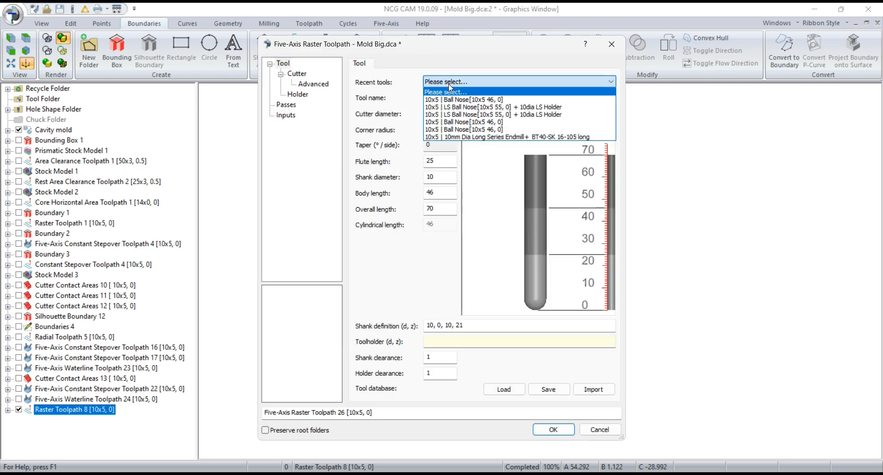
click(458, 107)
Set the holder clearance to 5, enable smoothing for the five-axis passes and calculate the toolpath
click(287, 105)
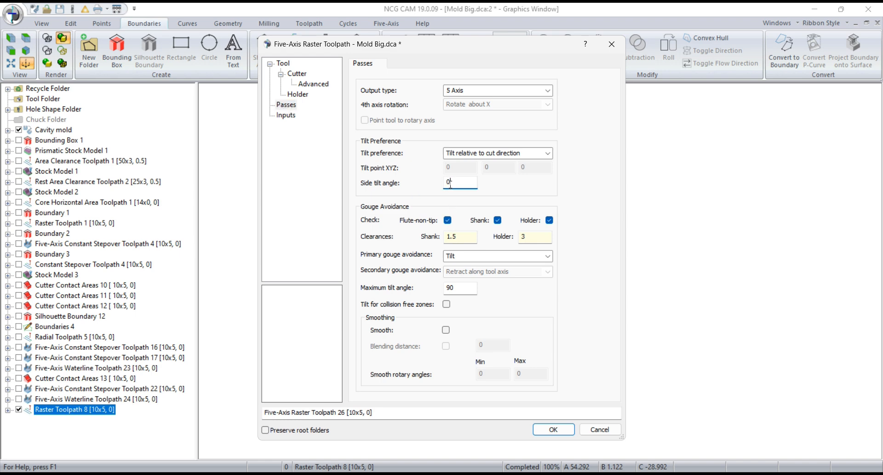
click(540, 241)
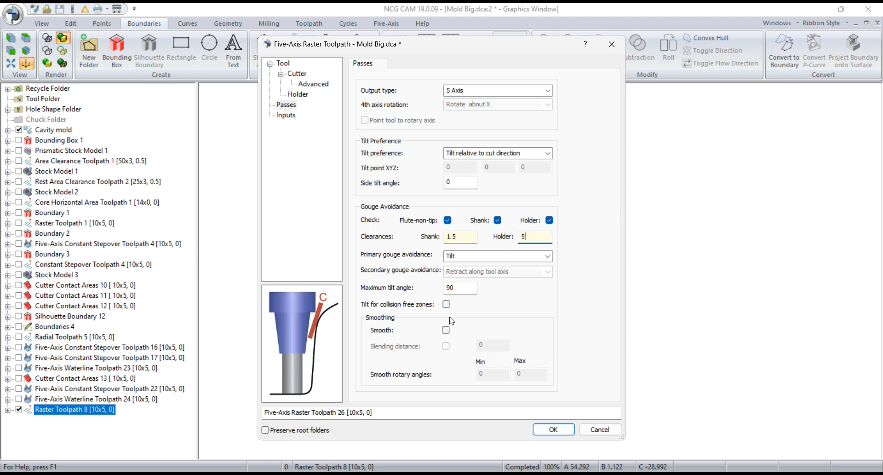
click(446, 330)
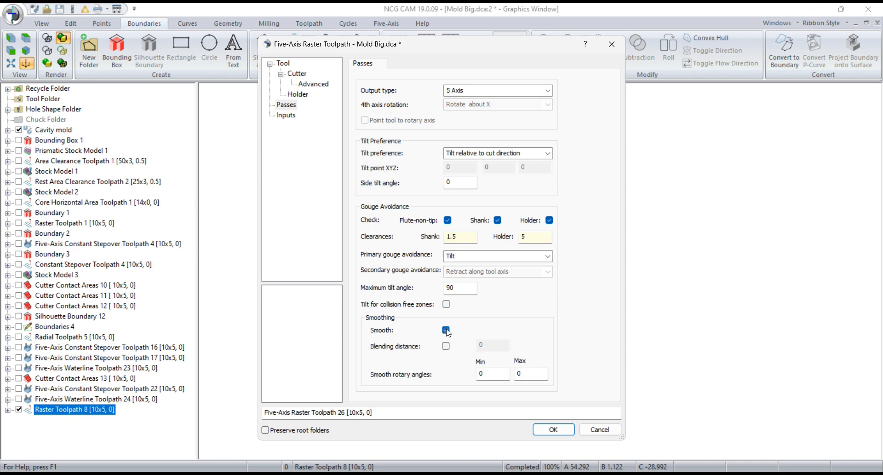
click(539, 431)
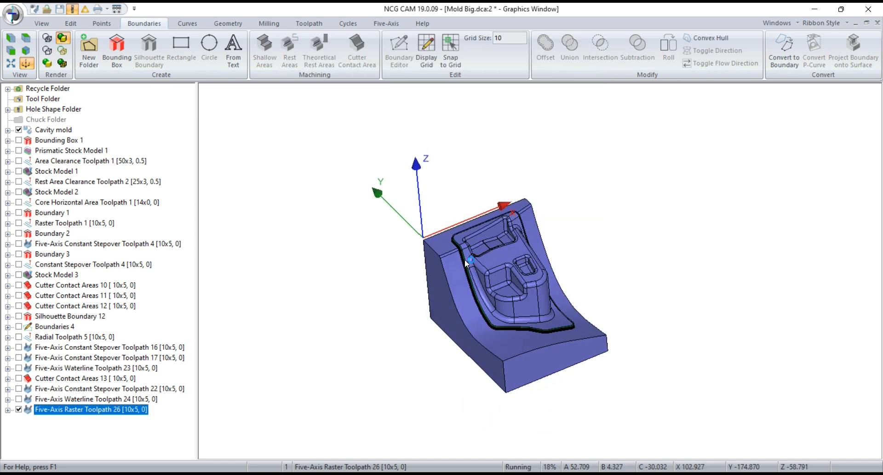
Examine the groove around the cavity mold's pocket from both sides and at its upper corners while the five-axis toolpath calculates
scroll(456, 244, up, 5)
scroll(451, 233, down, 5)
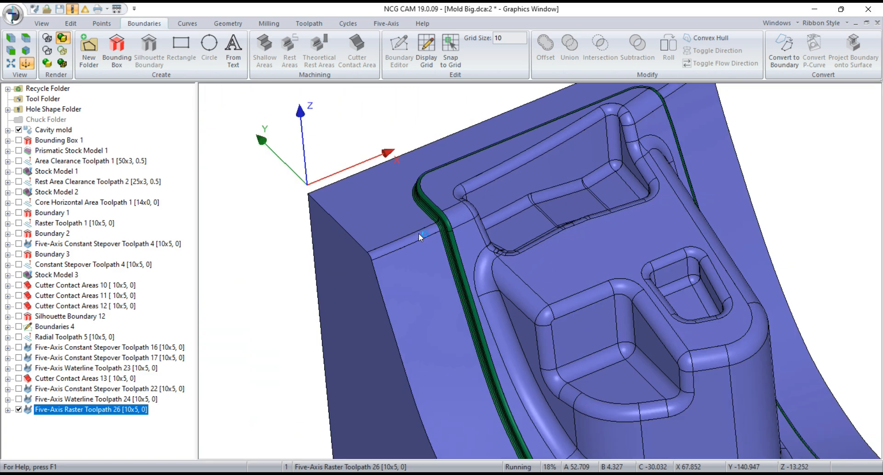
scroll(418, 227, down, 3)
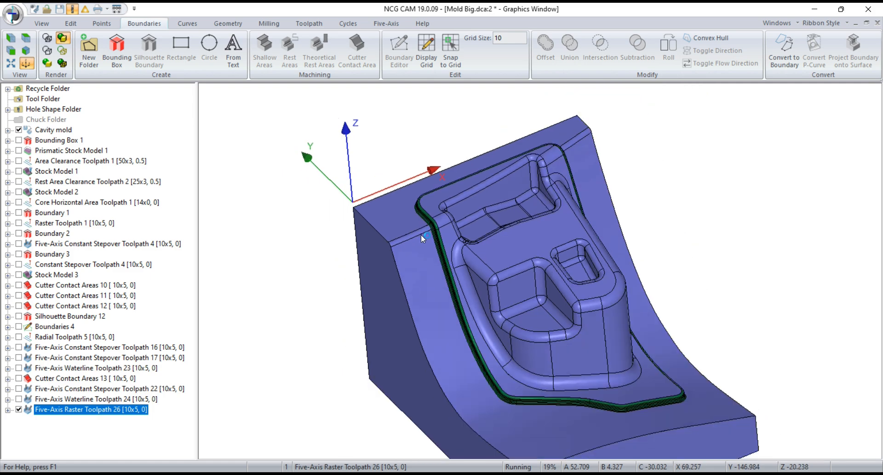
middle_drag(672, 382, 621, 344)
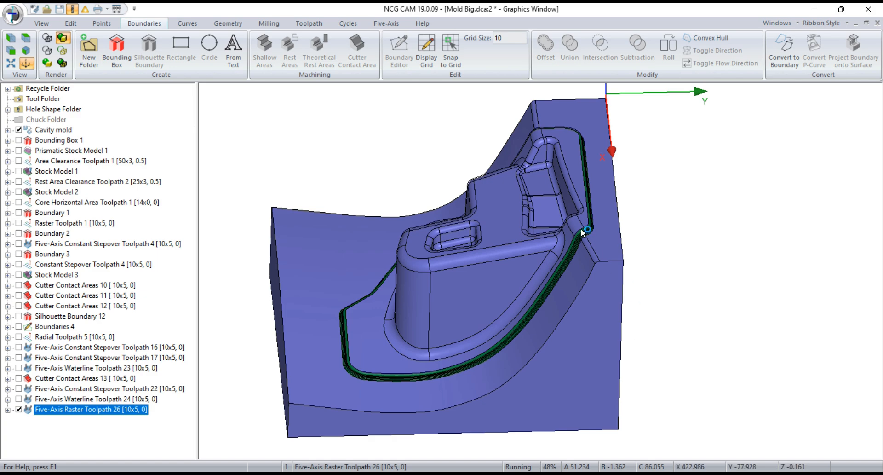
scroll(581, 232, up, 5)
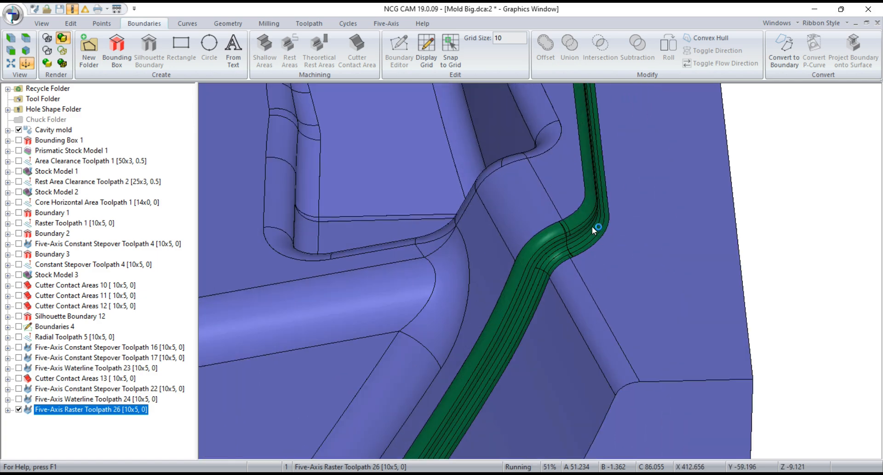
scroll(592, 225, down, 5)
middle_drag(542, 407, 636, 212)
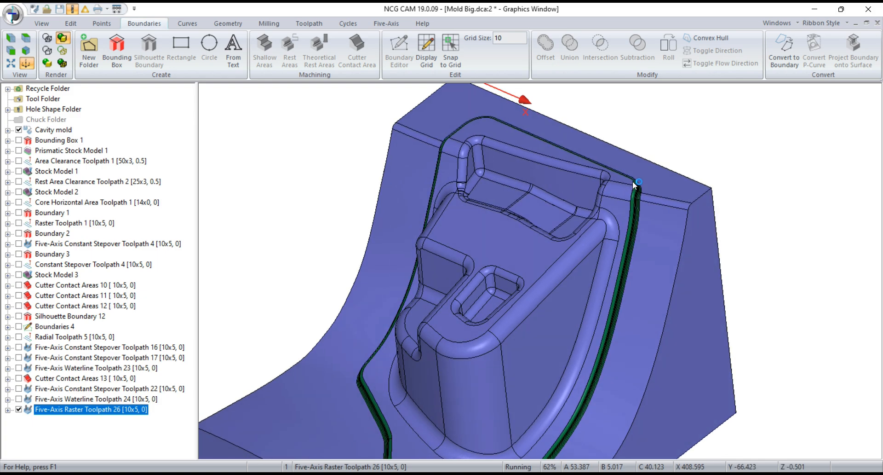
scroll(633, 180, up, 5)
scroll(644, 190, down, 5)
scroll(621, 200, down, 3)
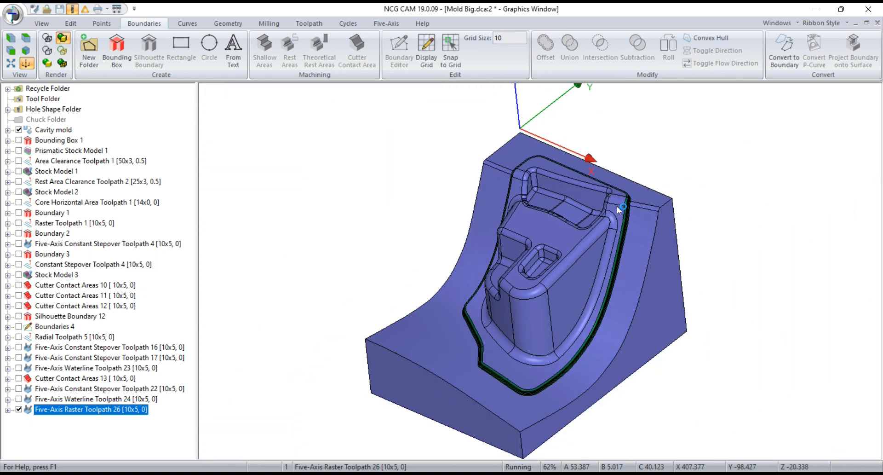
middle_drag(617, 205, 531, 239)
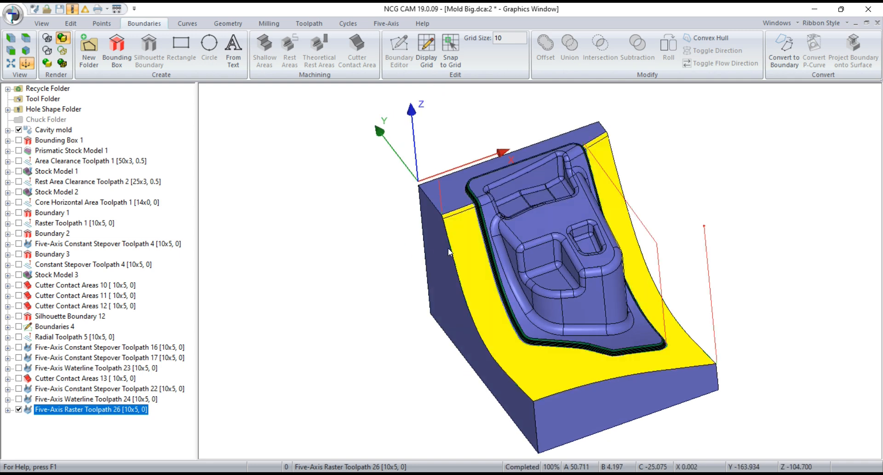
Examine the passes and linking moves of Five-Axis Raster Toolpath 26 beside the groove and along the mold's upper edge
scroll(450, 252, up, 10)
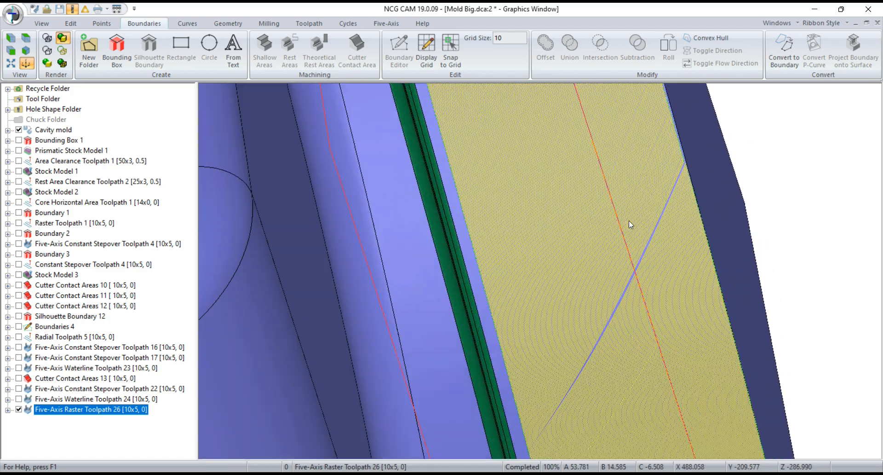
scroll(629, 219, up, 2)
scroll(589, 216, down, 6)
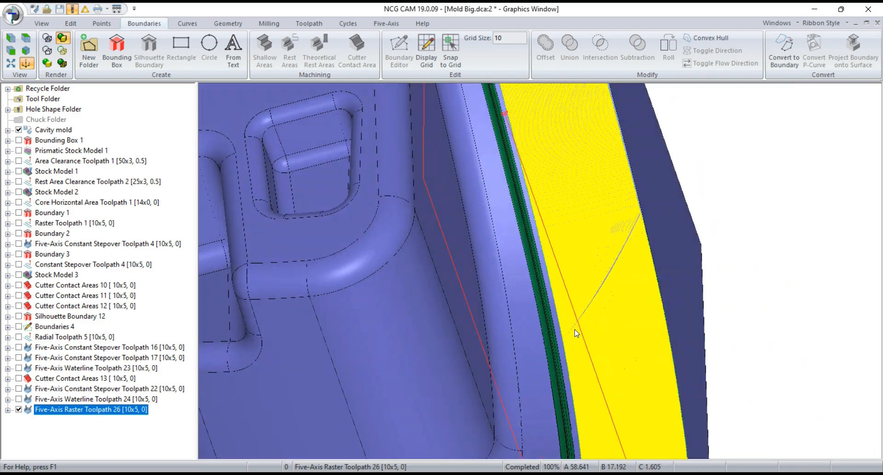
middle_drag(577, 333, 691, 298)
scroll(662, 345, up, 7)
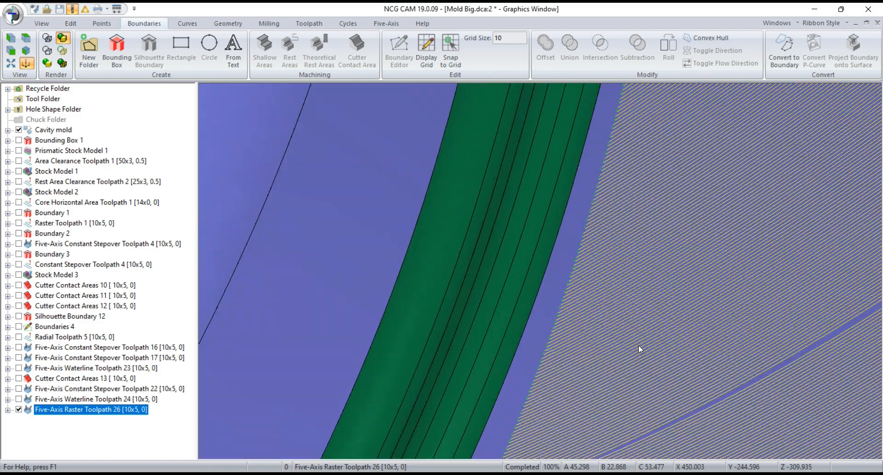
scroll(639, 345, down, 6)
scroll(615, 183, up, 5)
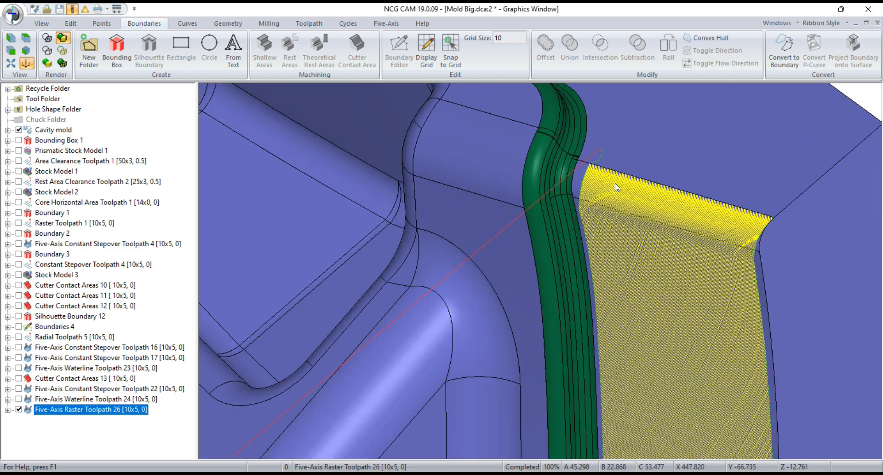
scroll(589, 178, down, 8)
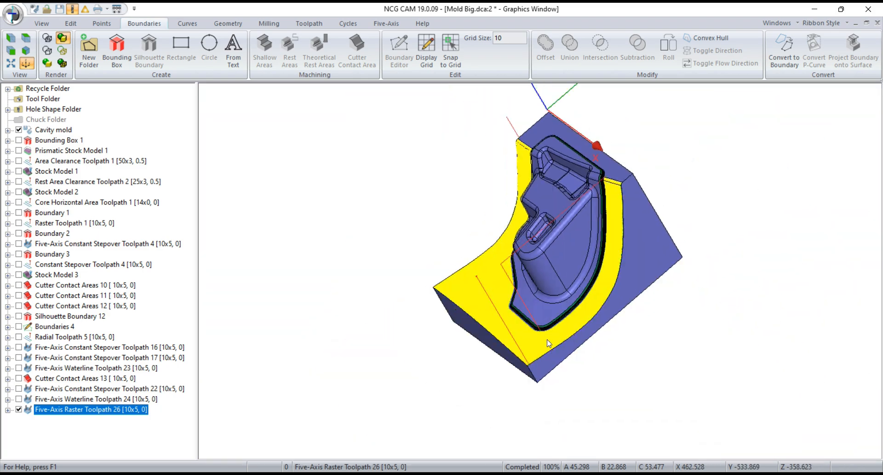
middle_drag(548, 342, 464, 222)
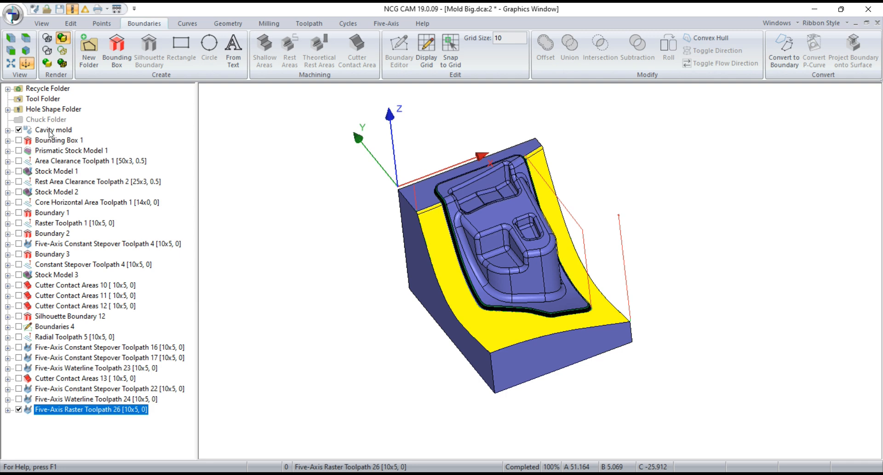
Run a cutter simulation of Five-Axis Raster Toolpath 26 on Stock Model 3 with the Cavity mold, at a feedrate of 4000%
right_click(55, 278)
click(105, 40)
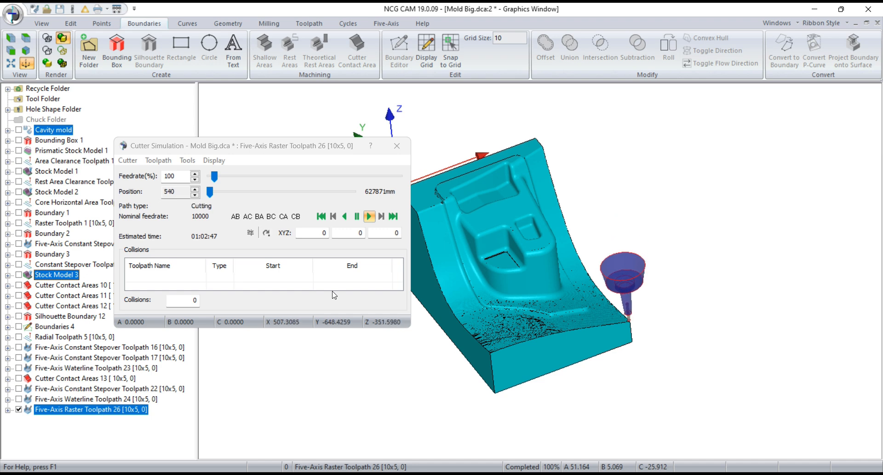
middle_drag(562, 311, 581, 308)
scroll(582, 345, down, 2)
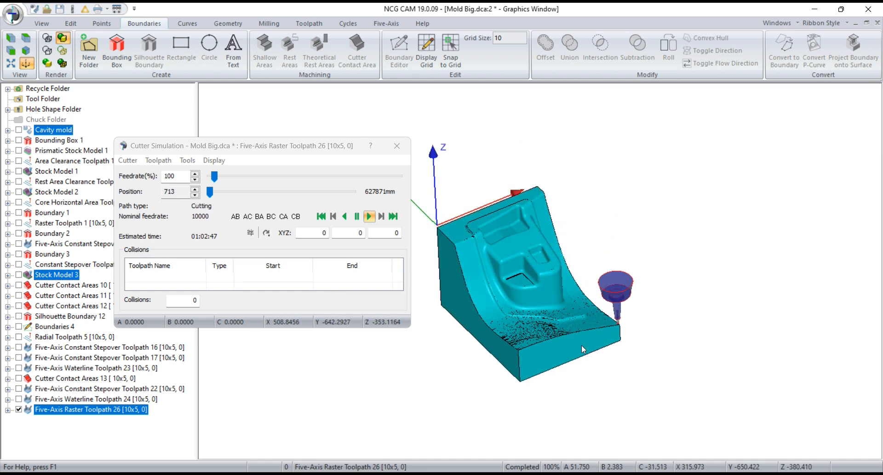
scroll(515, 291, up, 4)
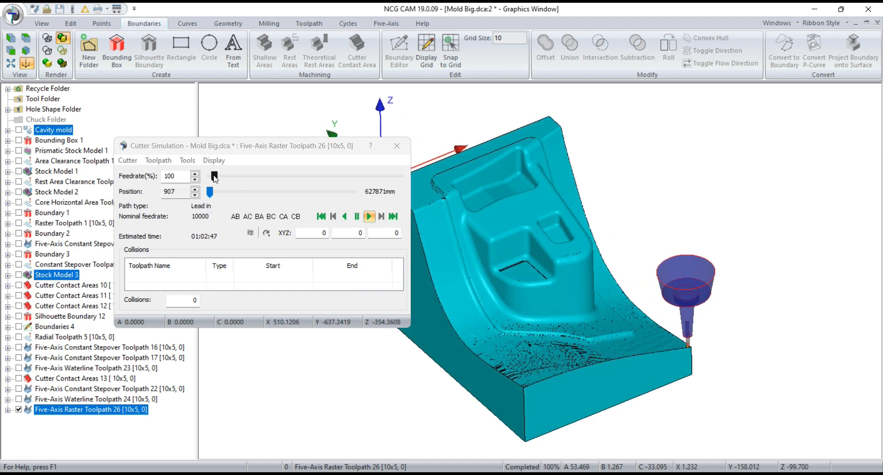
drag(214, 176, 332, 185)
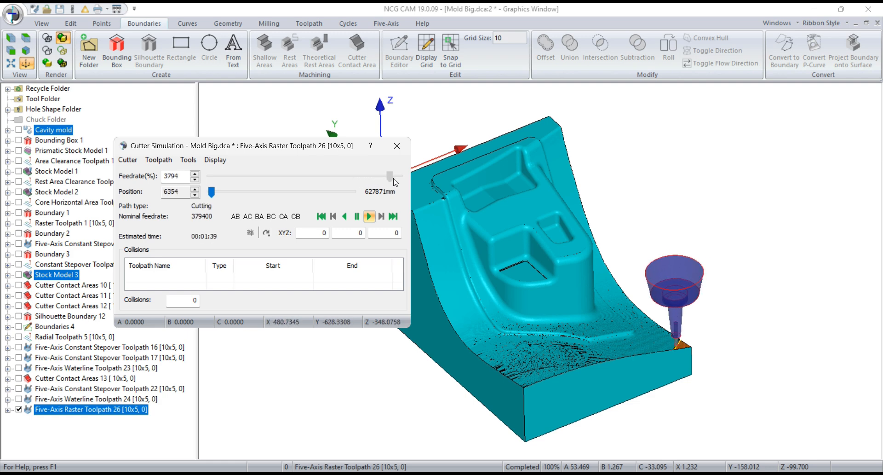
drag(395, 183, 419, 180)
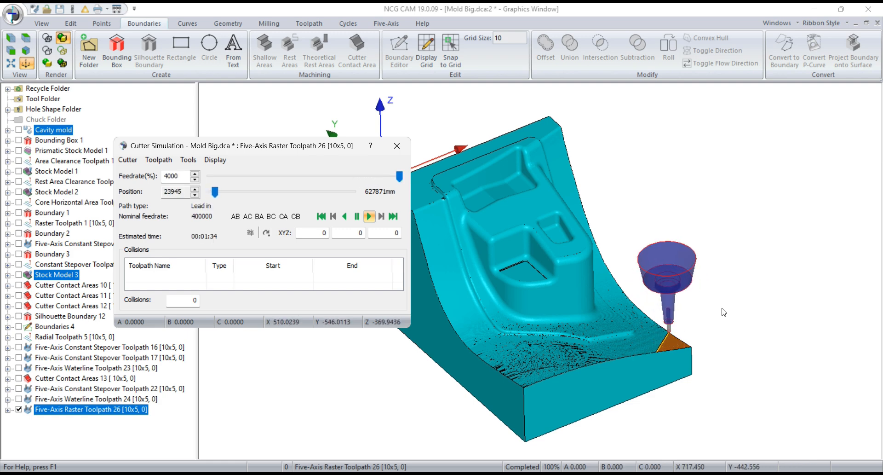
Watch the simulated raster finishing of the mold's lower corner from above and from oblique views
key(z)
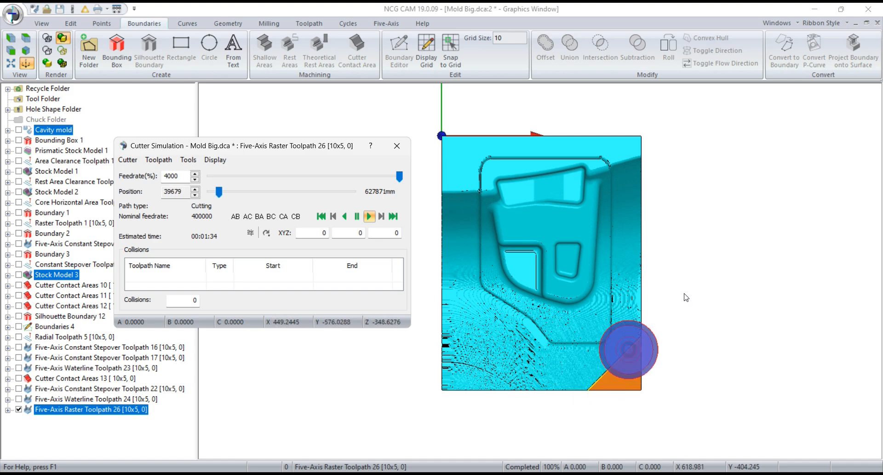
drag(677, 293, 696, 203)
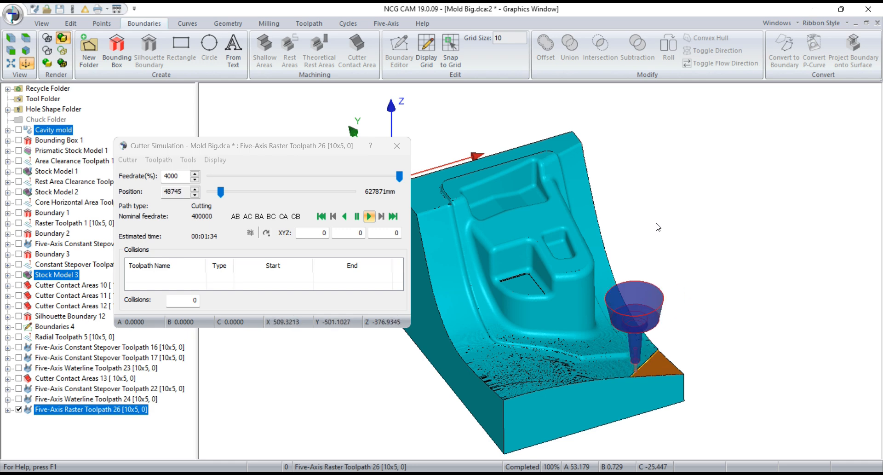
scroll(624, 222, down, 2)
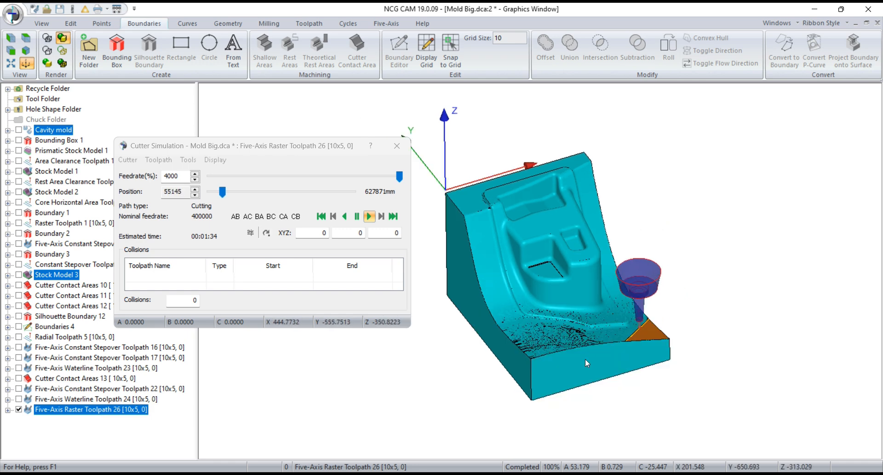
drag(585, 358, 608, 362)
drag(566, 247, 562, 234)
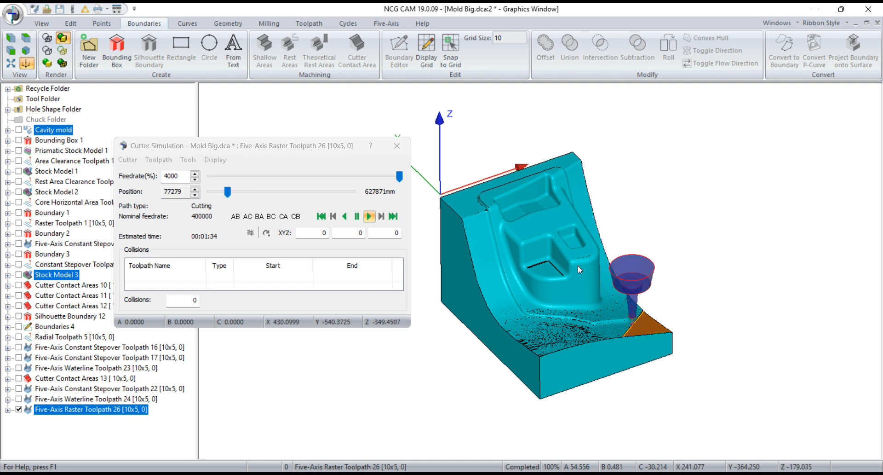
key(z)
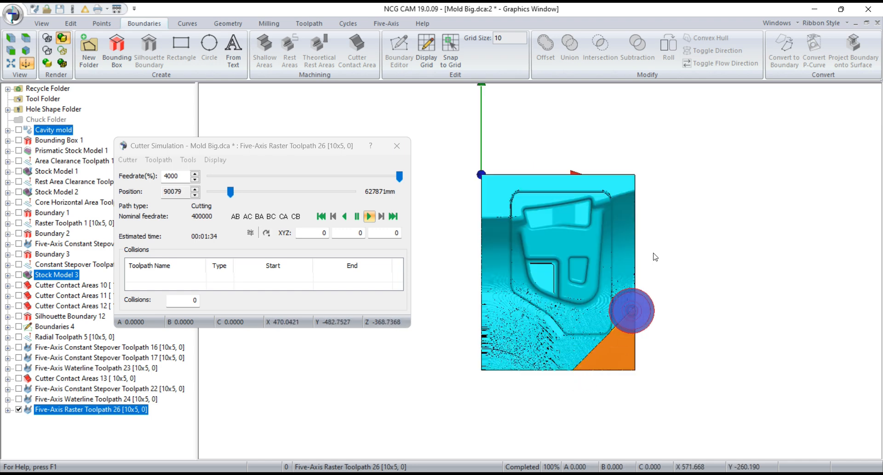
scroll(617, 328, up, 2)
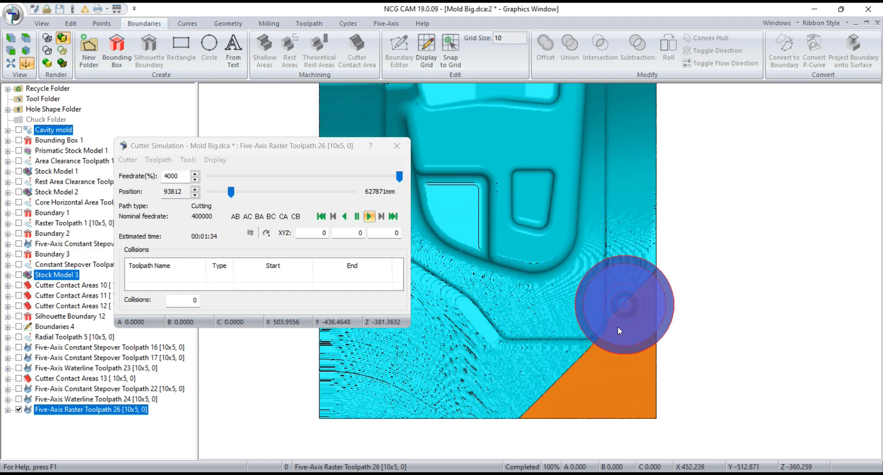
scroll(579, 283, down, 2)
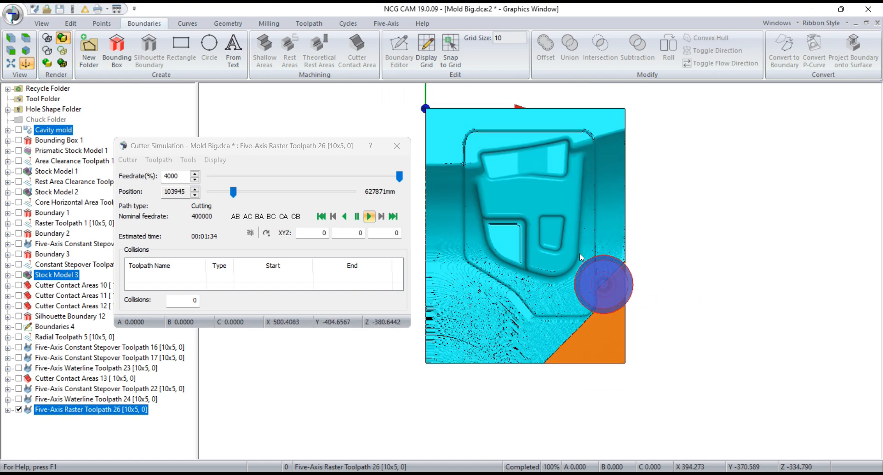
mouse_move(584, 186)
middle_down()
mouse_move(586, 153)
mouse_move(582, 181)
middle_up()
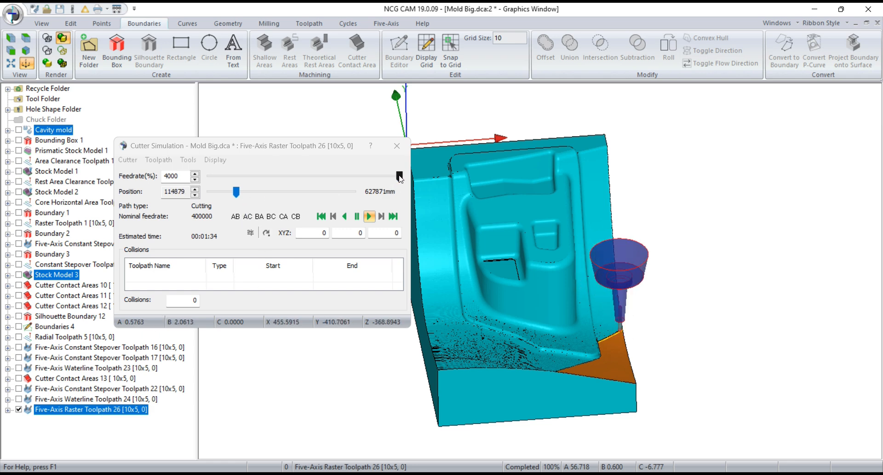
Slow the simulation feedrate to 61% and inspect the cutter and holder close up at the edge of the machined corner
drag(399, 177, 212, 180)
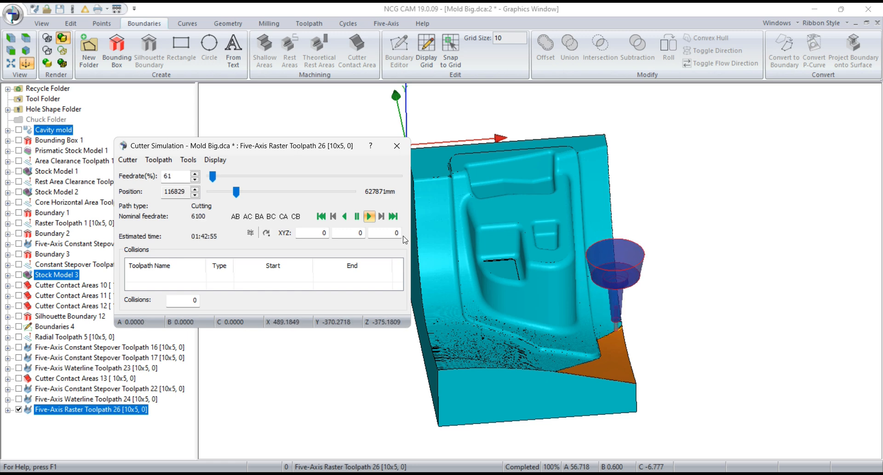
scroll(613, 323, up, 3)
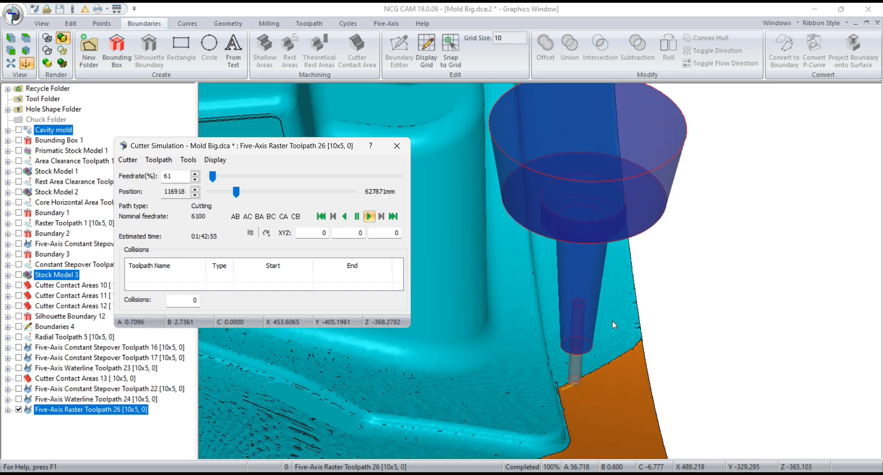
scroll(612, 316, down, 1)
drag(550, 332, 547, 303)
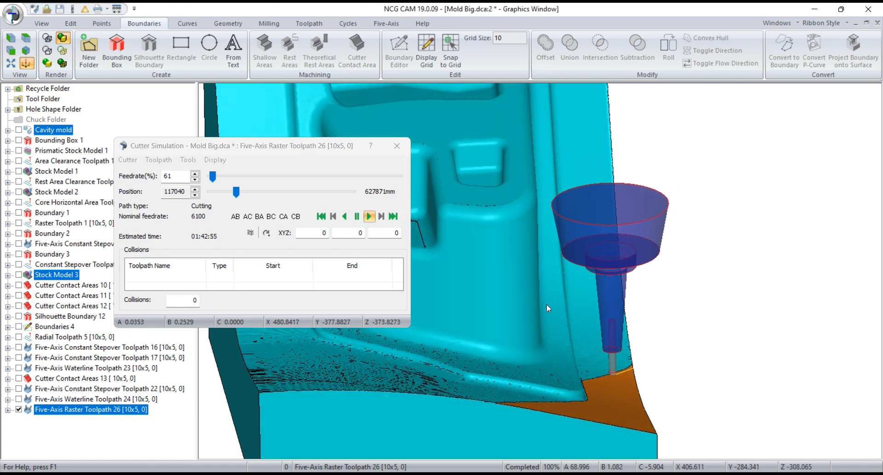
scroll(610, 294, down, 3)
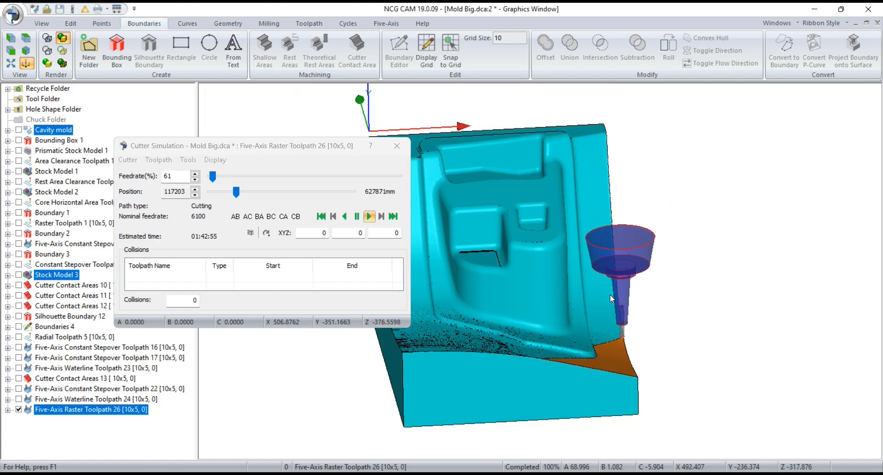
Examine the tool tilt and holder clearance beside the pocket wall from the front and close up at the groove
key(F6)
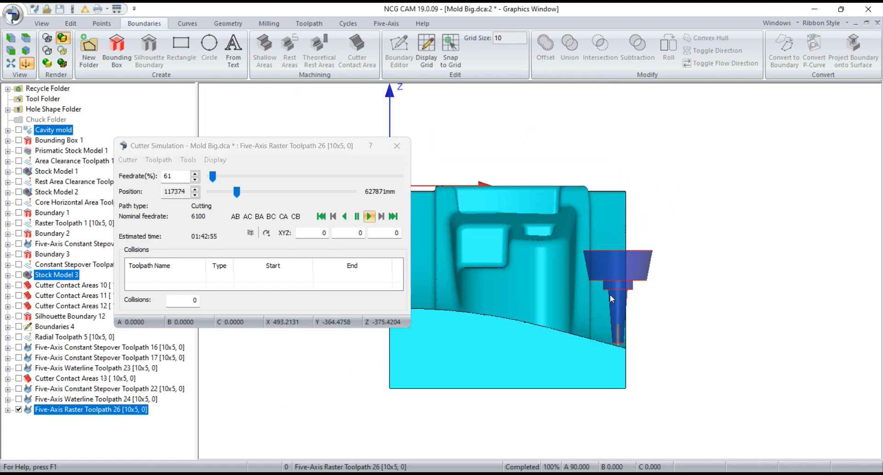
scroll(610, 294, up, 2)
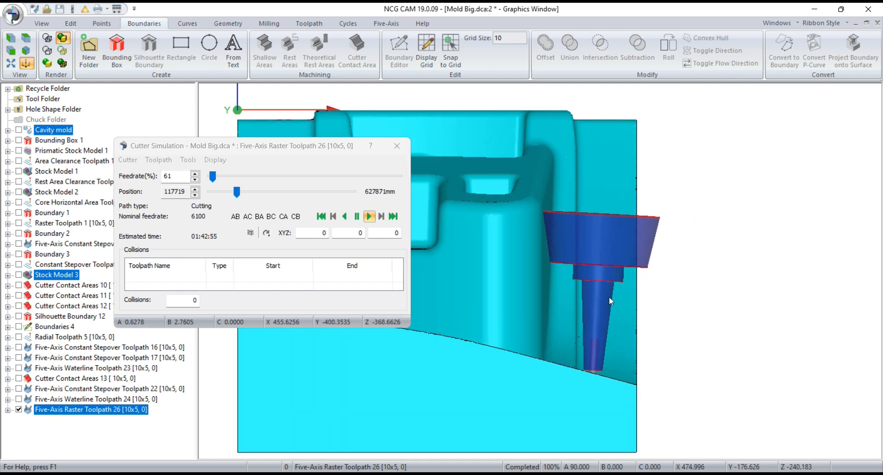
scroll(578, 269, down, 3)
middle_drag(559, 344, 553, 353)
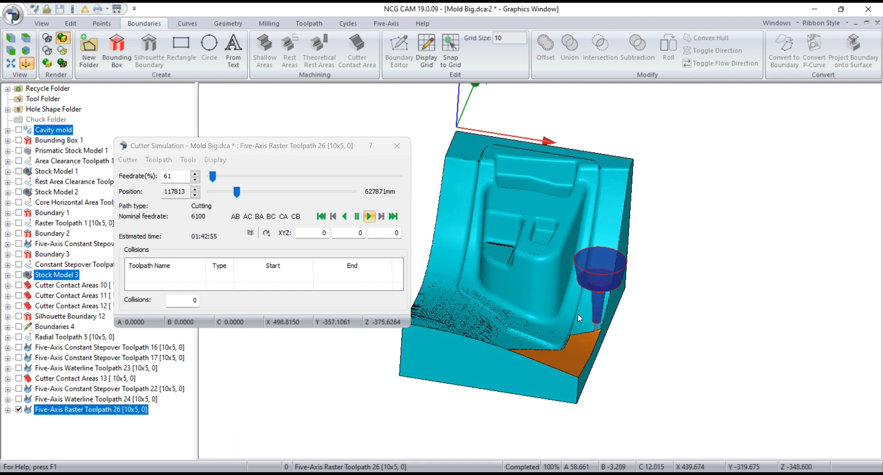
middle_drag(577, 313, 557, 350)
middle_drag(580, 286, 562, 291)
scroll(587, 340, up, 5)
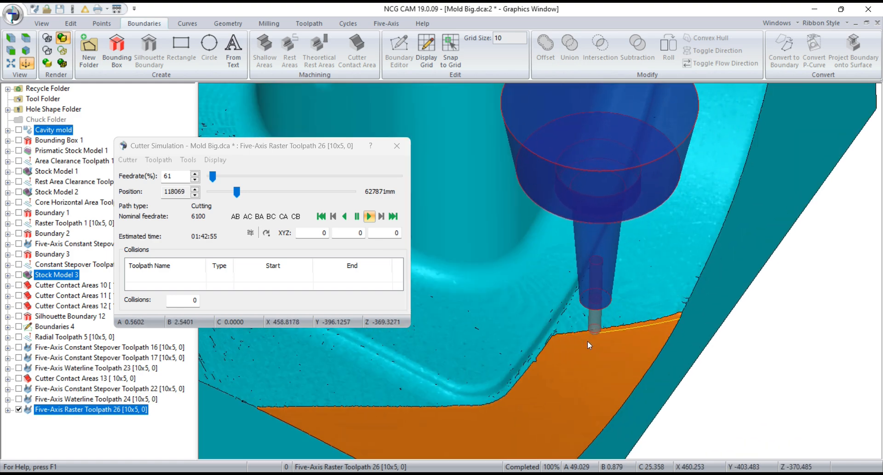
scroll(587, 340, down, 6)
middle_drag(568, 381, 577, 249)
scroll(562, 324, up, 3)
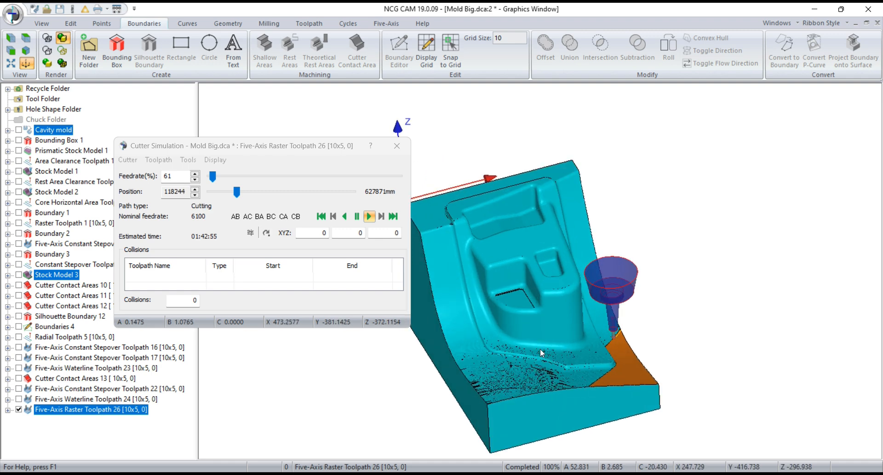
Advance the raster cutter simulation at a feedrate of 4000%, then slow it to 170%
middle_drag(541, 352, 521, 311)
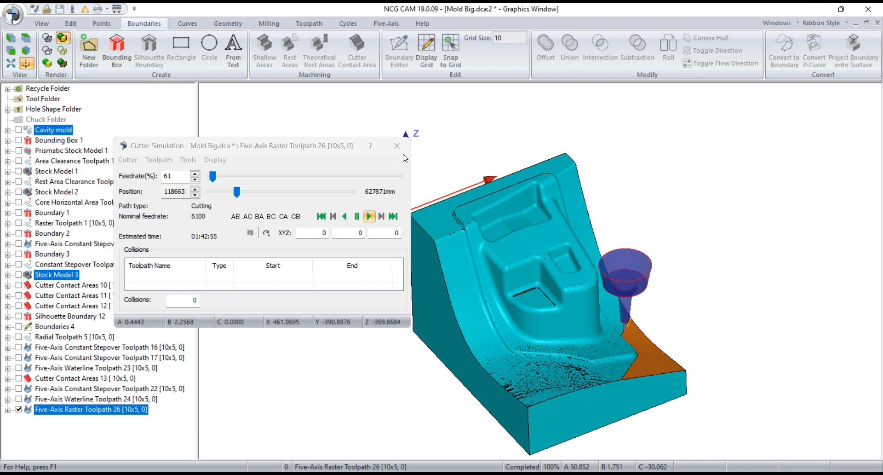
drag(213, 176, 409, 181)
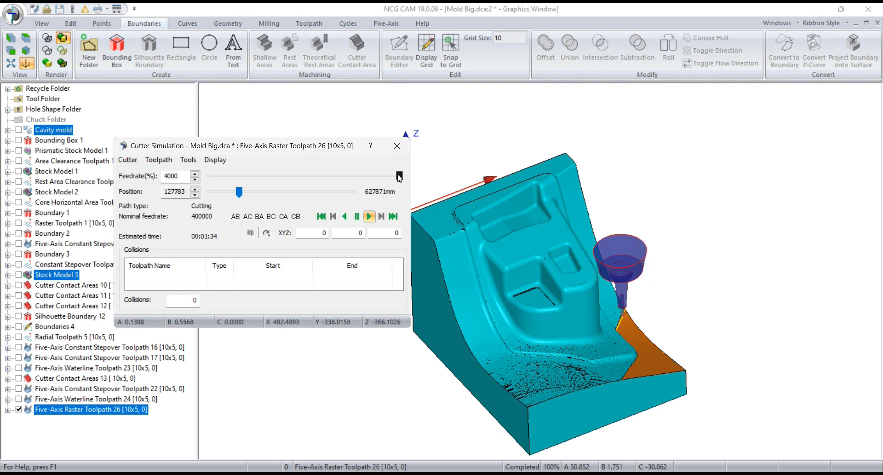
drag(400, 176, 218, 178)
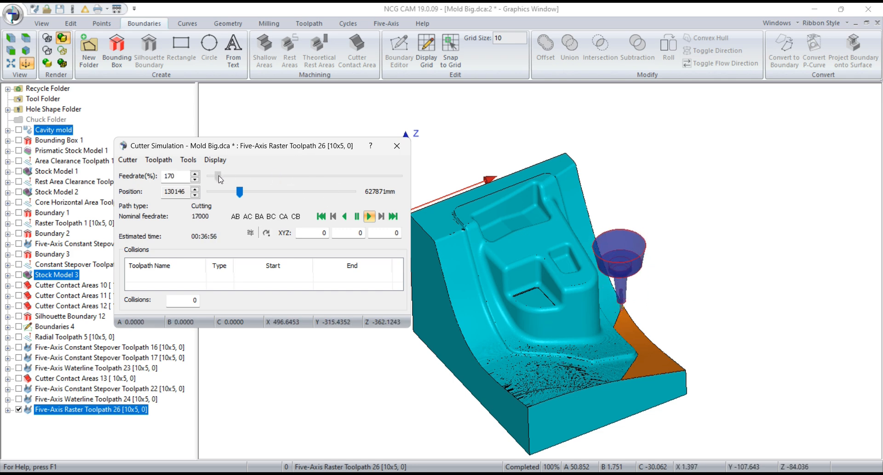
click(592, 393)
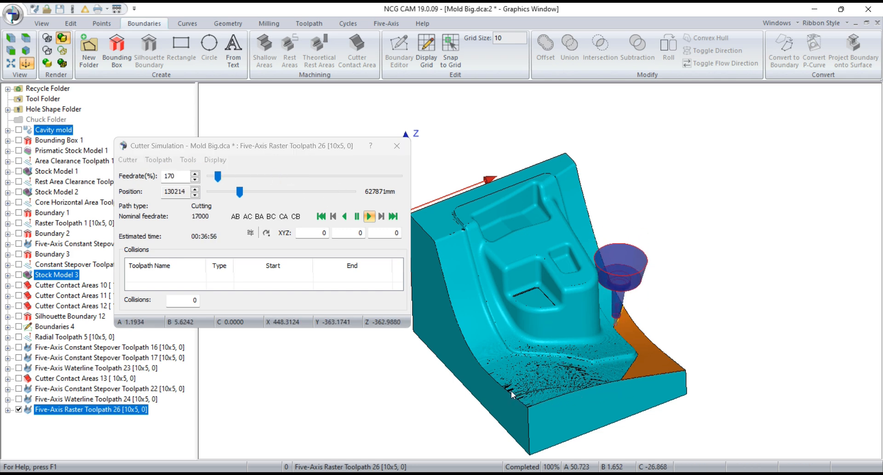
Watch the simulated raster finishing at the mold's lower corner from the front and above, then close the cutter simulation
middle_drag(511, 390, 505, 383)
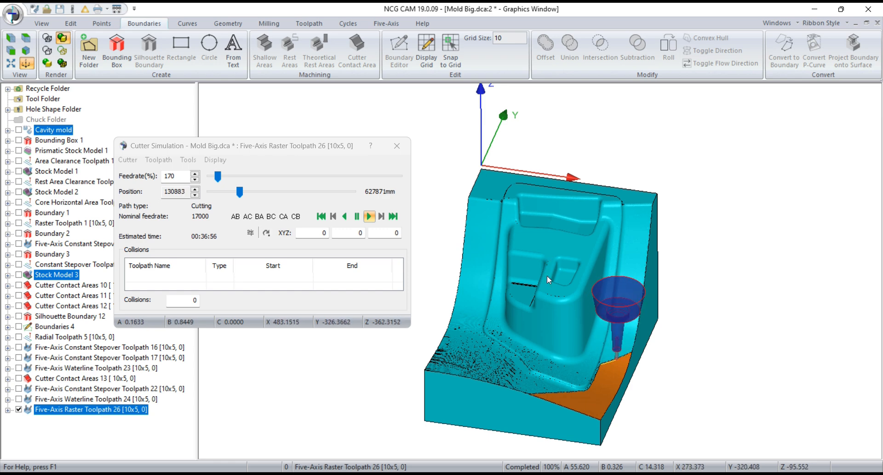
middle_drag(547, 277, 537, 296)
middle_drag(539, 205, 542, 212)
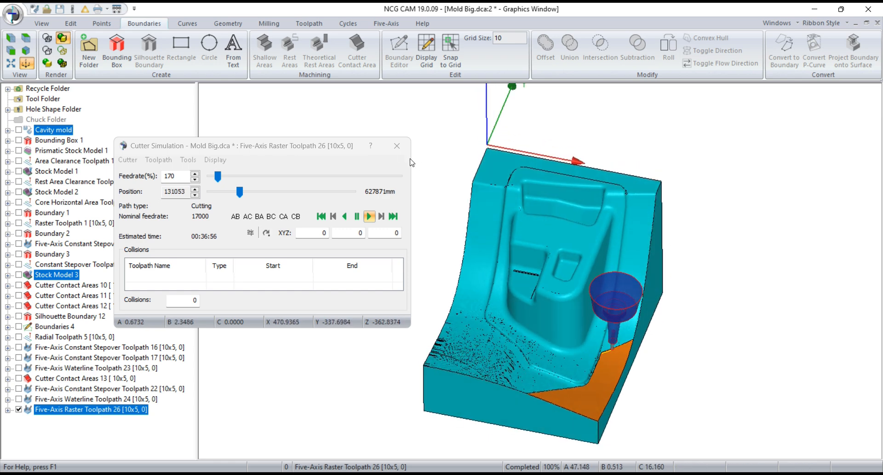
click(396, 145)
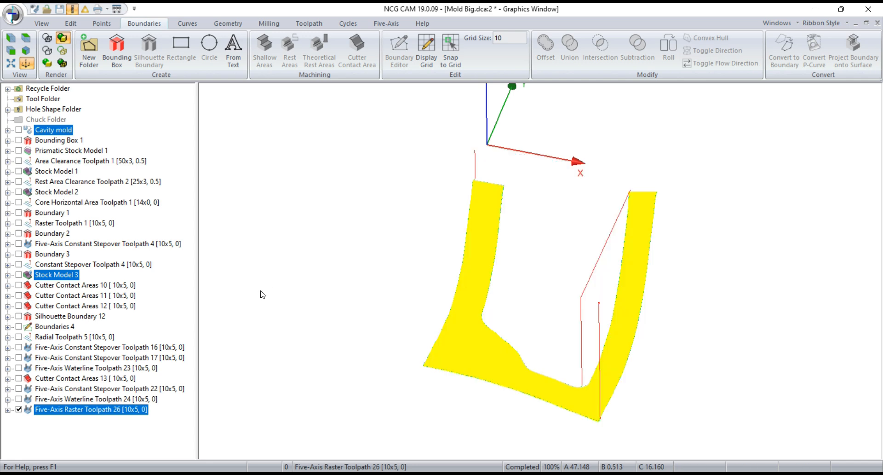
Show the Cavity mold with Five-Axis Raster Toolpath 26 and examine the toolpath's edge beside the groove
click(98, 433)
click(19, 130)
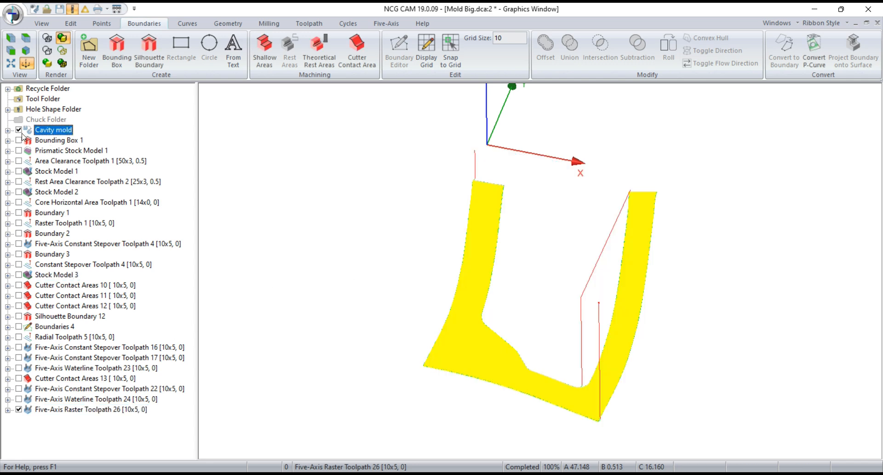
drag(458, 409, 605, 355)
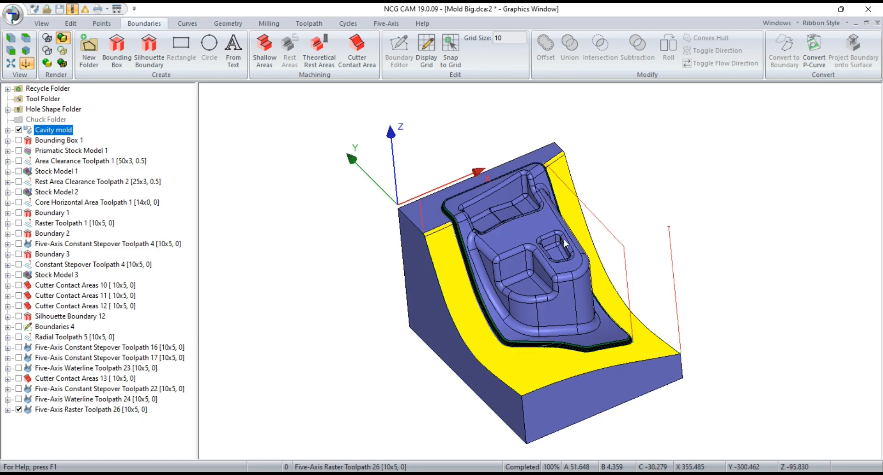
scroll(439, 239, up, 7)
scroll(441, 207, up, 4)
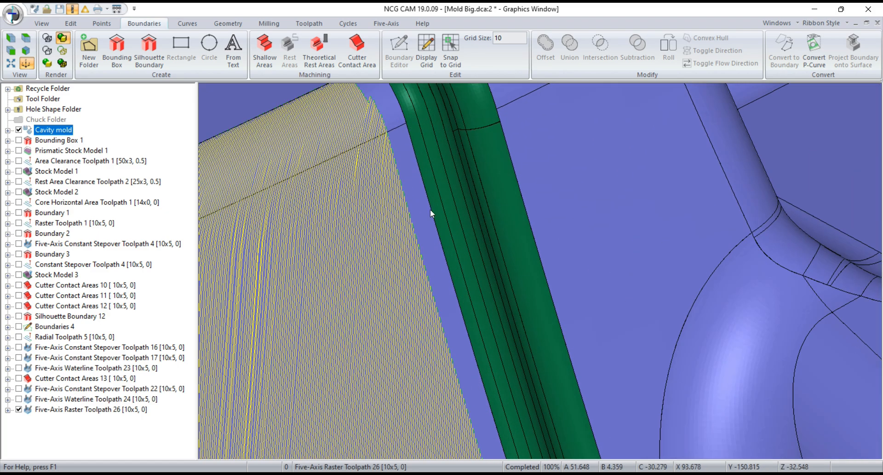
scroll(429, 209, down, 6)
scroll(439, 246, down, 8)
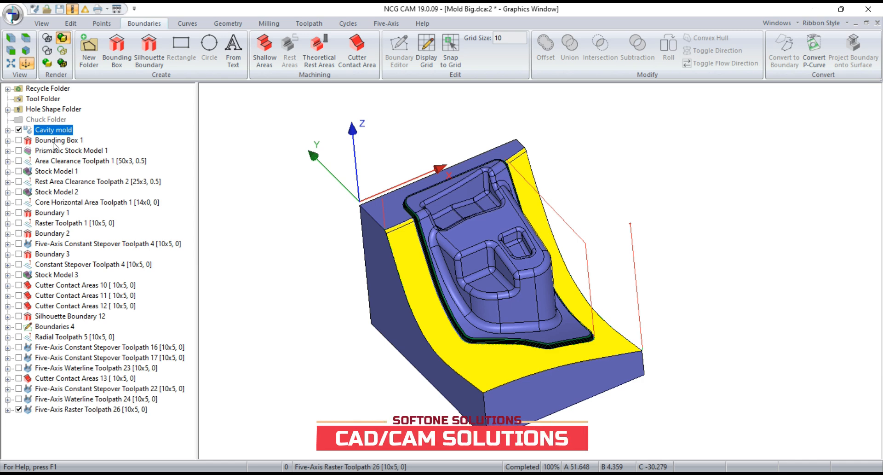
Create a resolution 1 stock model from Cavity mold, Bounding Box 1, Stock Model 3, Radial Toolpath 5 and five-axis toolpaths 16, 17, 22, 23, 24 and 26
ctrl+click(54, 141)
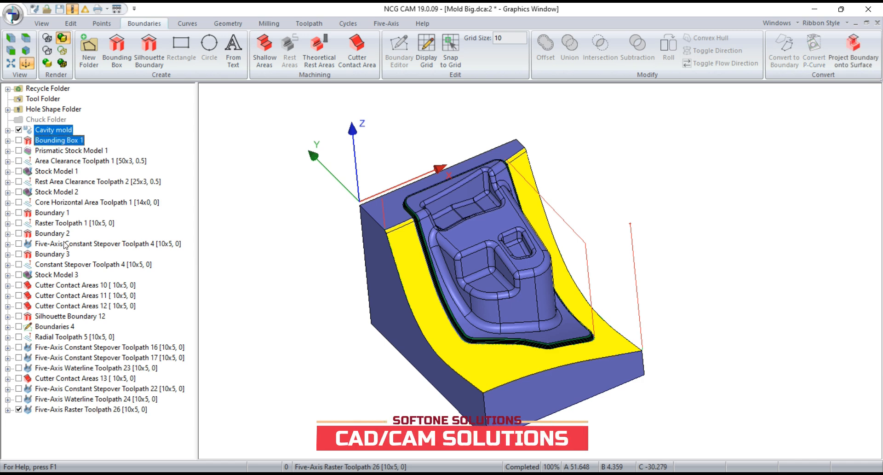
ctrl+click(56, 275)
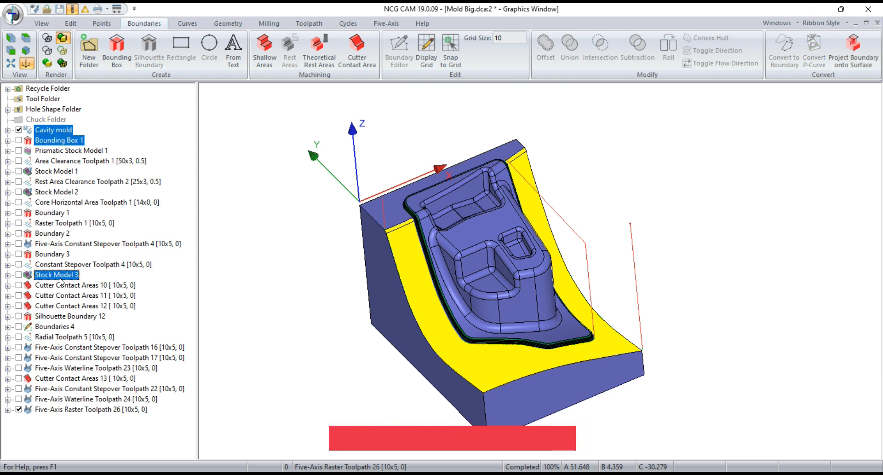
ctrl+click(59, 348)
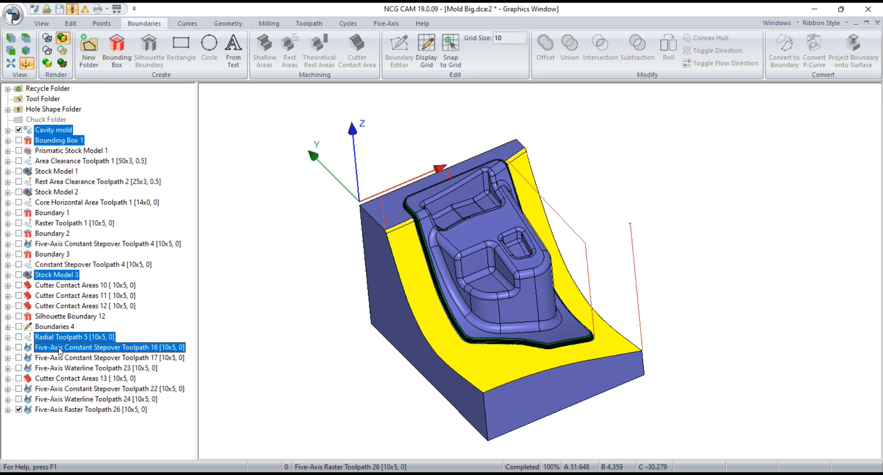
ctrl+click(64, 358)
ctrl+click(67, 368)
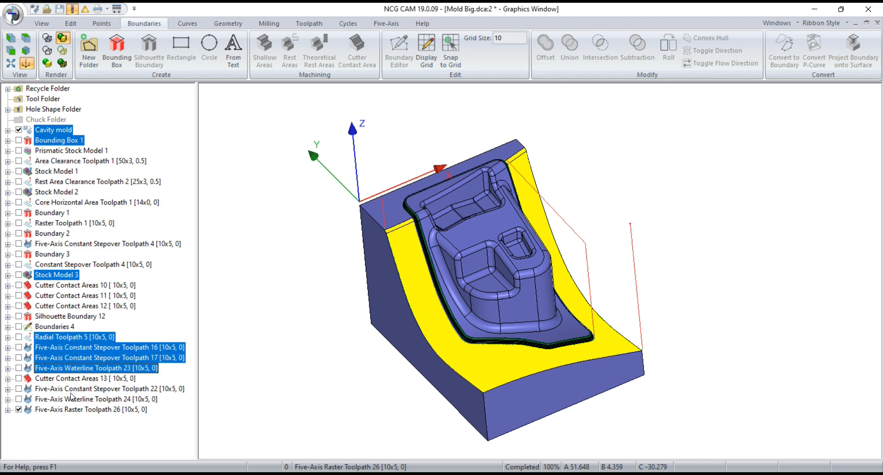
ctrl+click(71, 388)
ctrl+click(74, 399)
ctrl+click(77, 410)
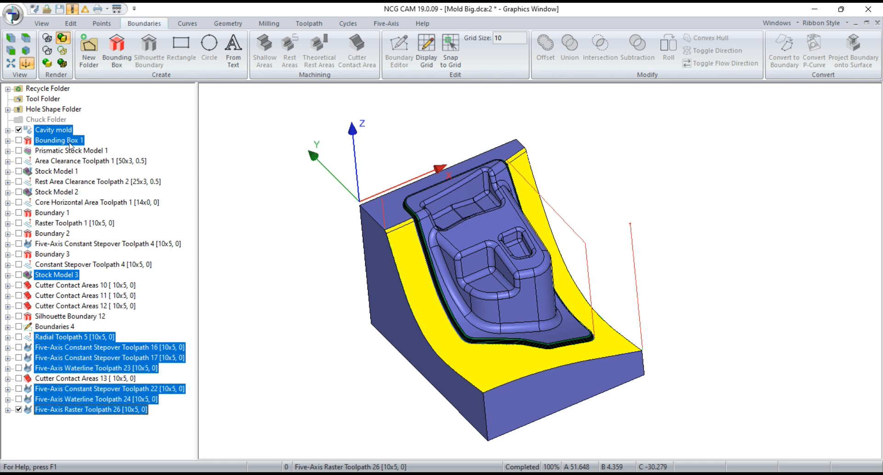
right_click(62, 129)
click(99, 147)
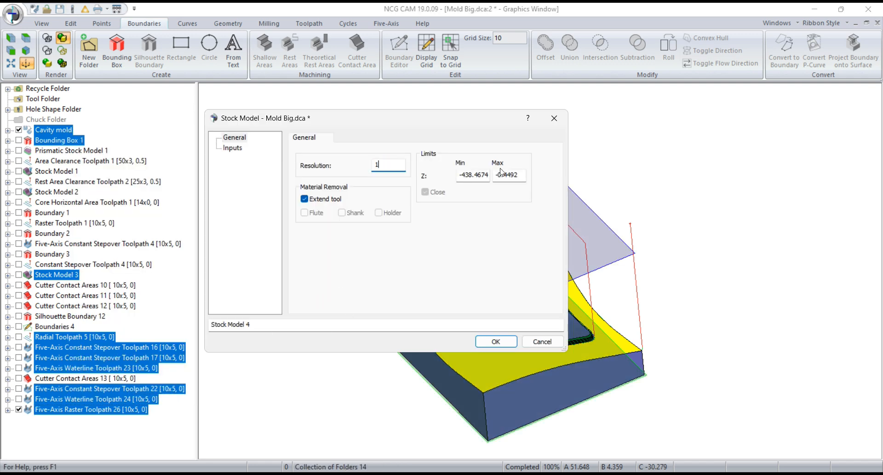
click(502, 344)
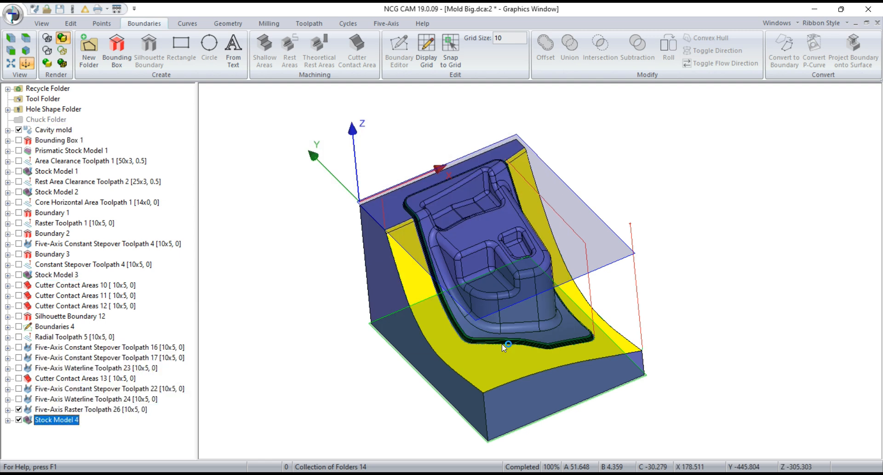
Hide Five-Axis Raster Toolpath 26 and view the new stock model overlaid on the mold from the opposite side
scroll(504, 301, down, 2)
middle_drag(504, 300, 520, 299)
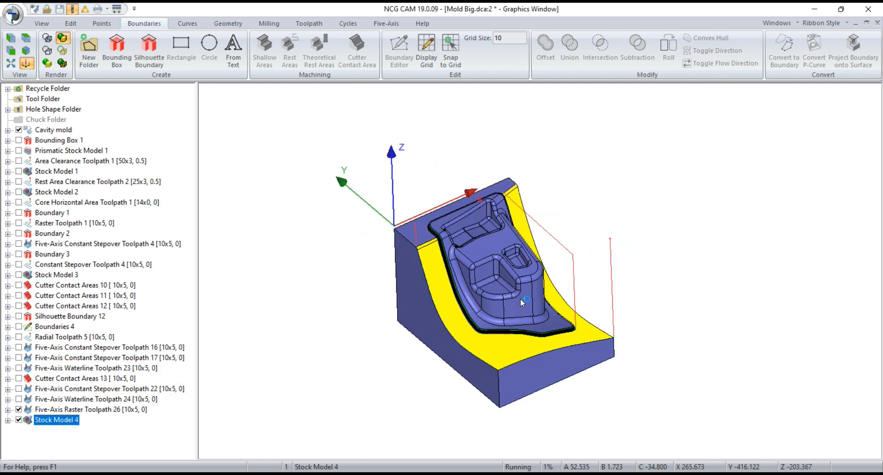
scroll(488, 285, up, 2)
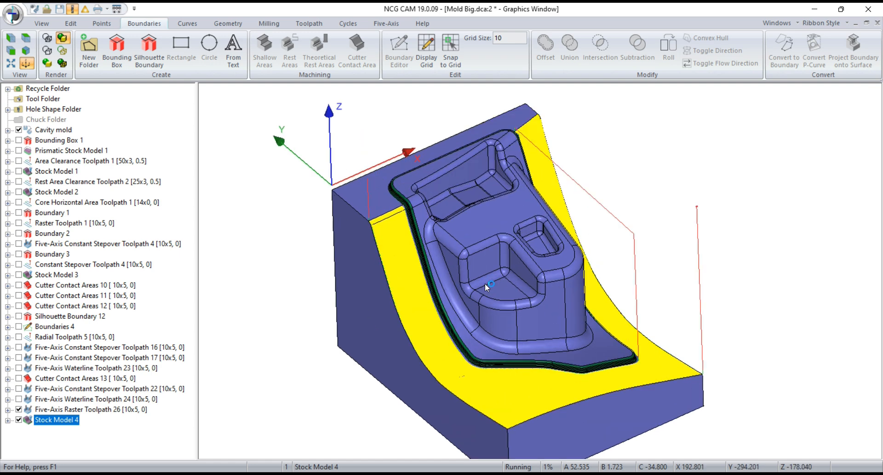
scroll(486, 284, down, 1)
middle_drag(491, 285, 498, 281)
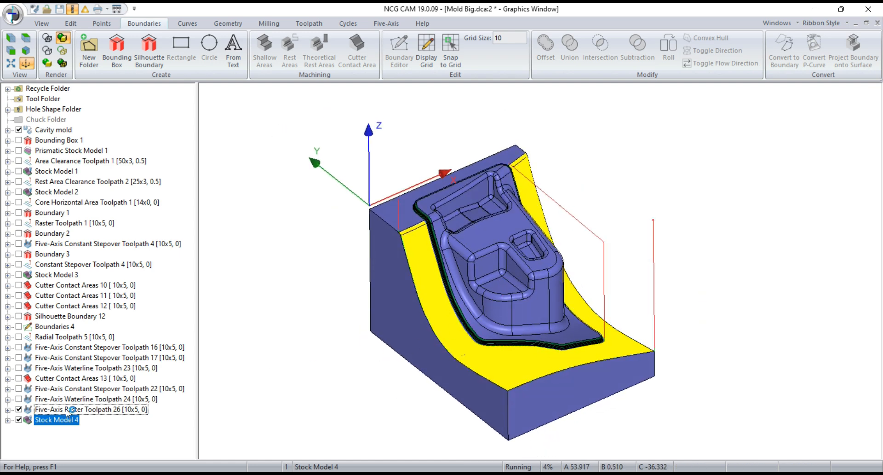
click(19, 409)
middle_drag(593, 417, 605, 414)
middle_drag(467, 415, 381, 210)
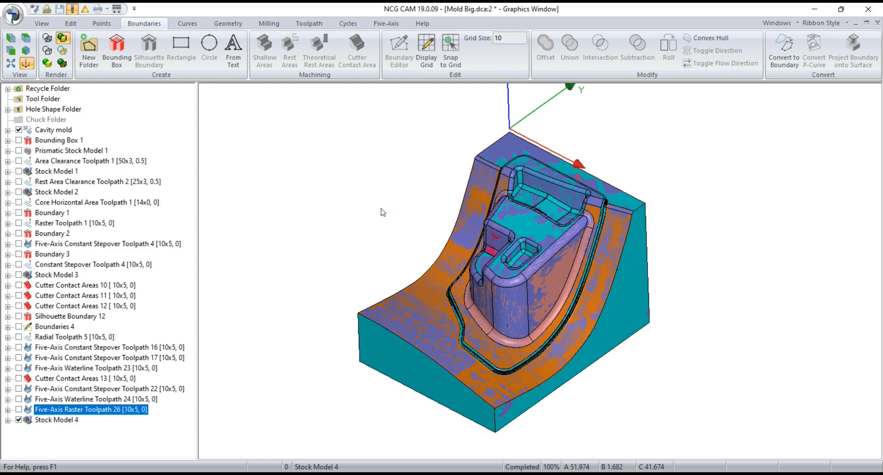
Compare the stock model with the mold close up at the fillets and corner of the triangular-floored pocket
scroll(504, 258, up, 3)
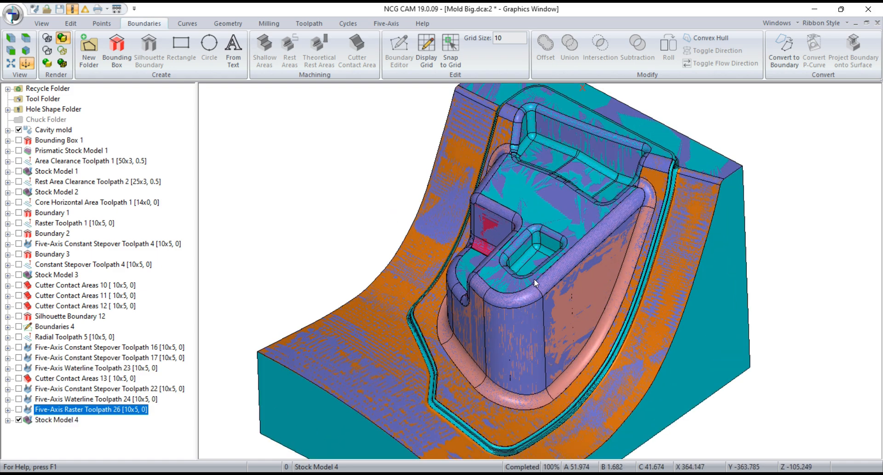
middle_drag(534, 277, 459, 175)
scroll(618, 225, up, 4)
scroll(614, 230, down, 1)
middle_drag(591, 211, 578, 183)
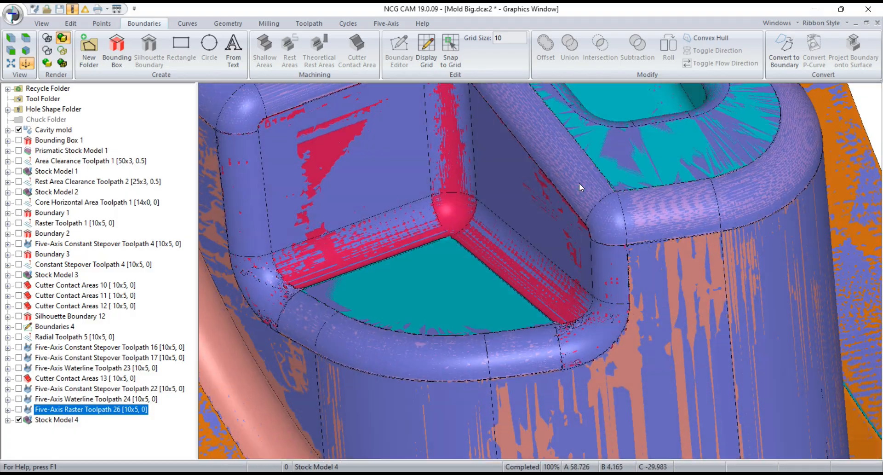
scroll(575, 189, down, 6)
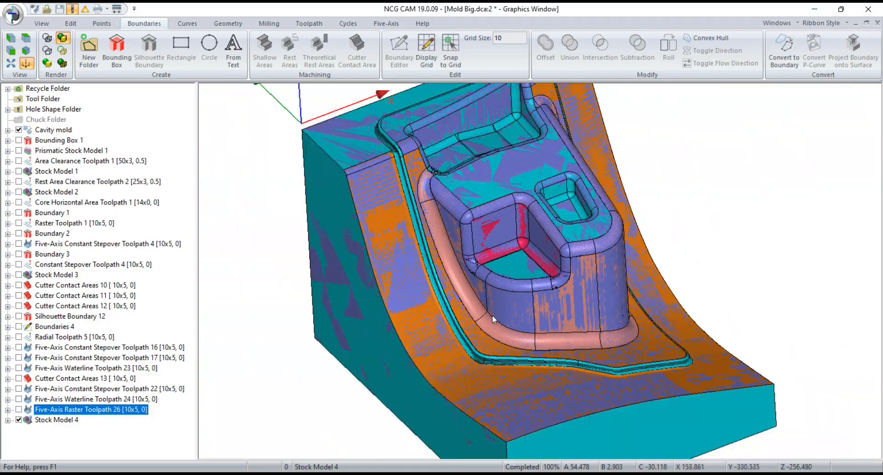
Examine the machined stock along the groove and its adjoining surfaces at the mold's upper edge
middle_drag(493, 314, 506, 326)
scroll(387, 169, up, 6)
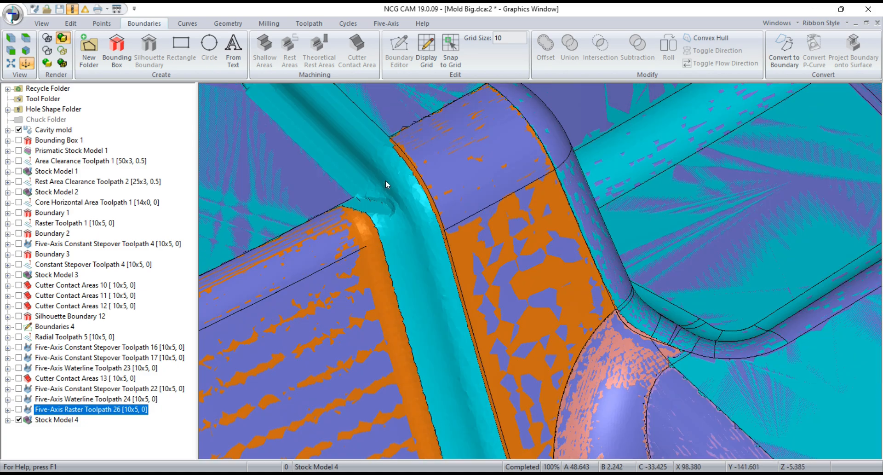
scroll(385, 180, up, 3)
scroll(385, 180, down, 3)
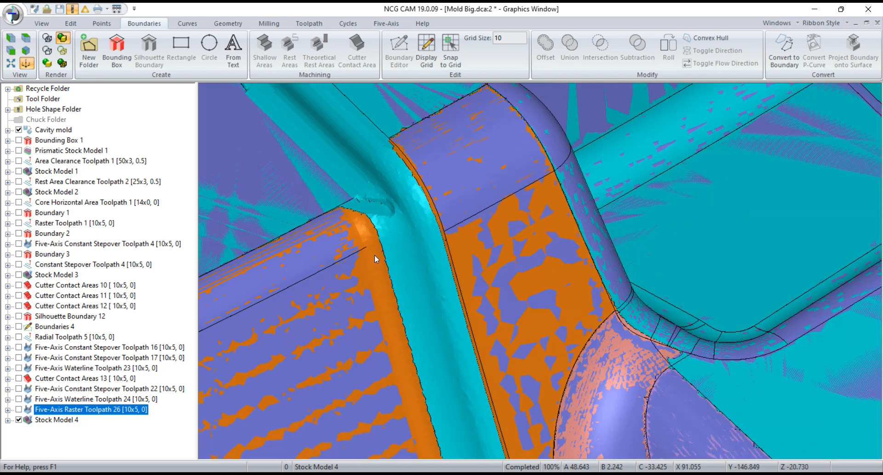
scroll(367, 207, down, 5)
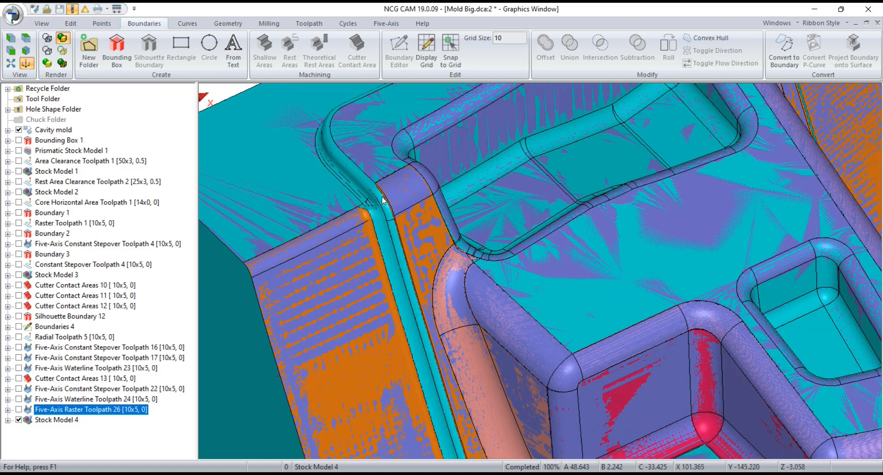
scroll(382, 201, up, 7)
scroll(381, 201, down, 5)
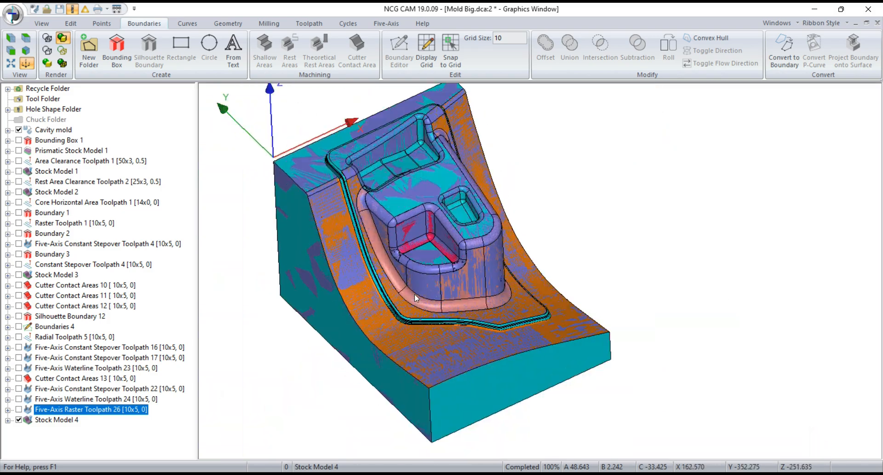
Inspect the stock model around the groove's lower bend and the raster-finished surface outside it
scroll(445, 346, up, 7)
scroll(445, 346, down, 5)
middle_drag(366, 250, 557, 358)
scroll(569, 308, up, 5)
scroll(566, 352, down, 6)
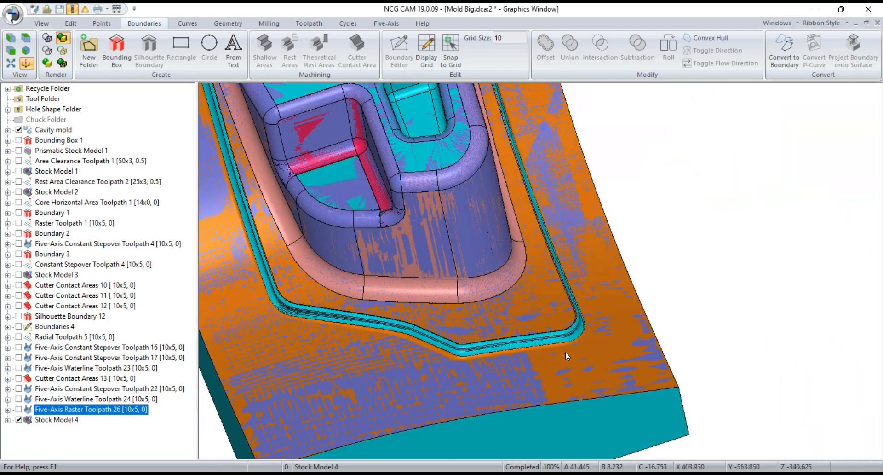
middle_drag(467, 372, 575, 358)
Show Five-Axis Waterline Toolpath 23 over the stock model and examine its coverage of the pocket walls and fillets
scroll(447, 257, up, 7)
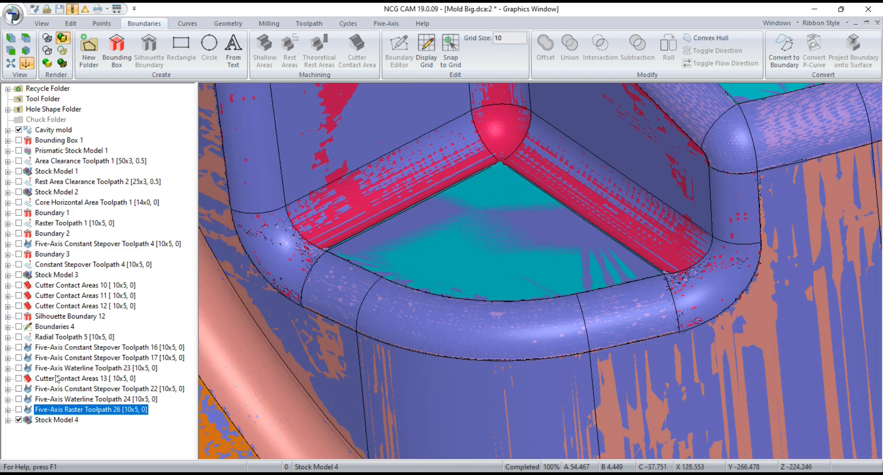
click(18, 368)
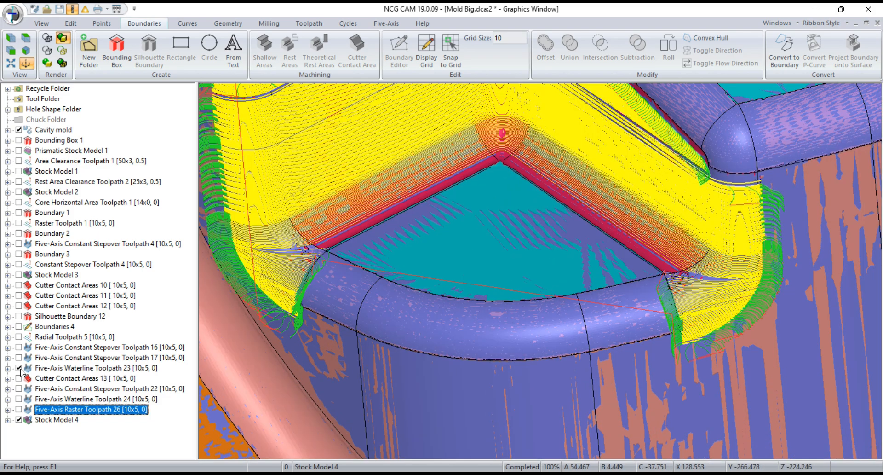
scroll(500, 316, down, 6)
middle_drag(500, 316, 593, 375)
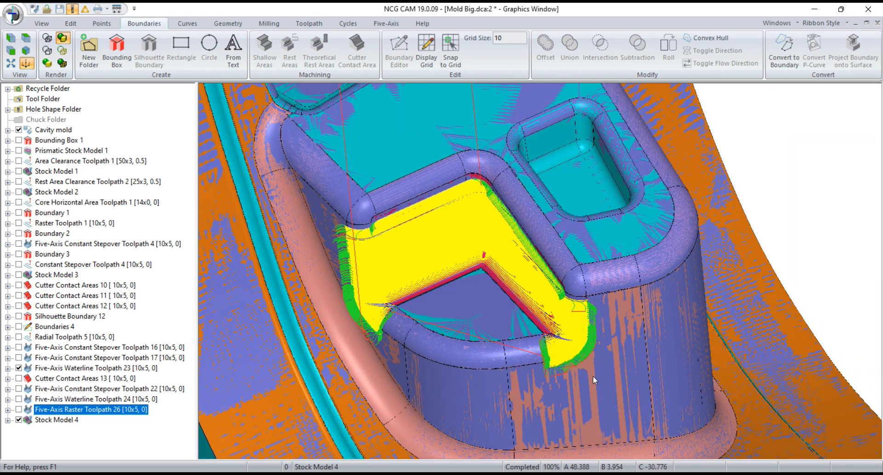
Show Five-Axis Constant Stepover Toolpath 17 instead of Waterline Toolpath 23 and examine it between the core and the groove
click(19, 368)
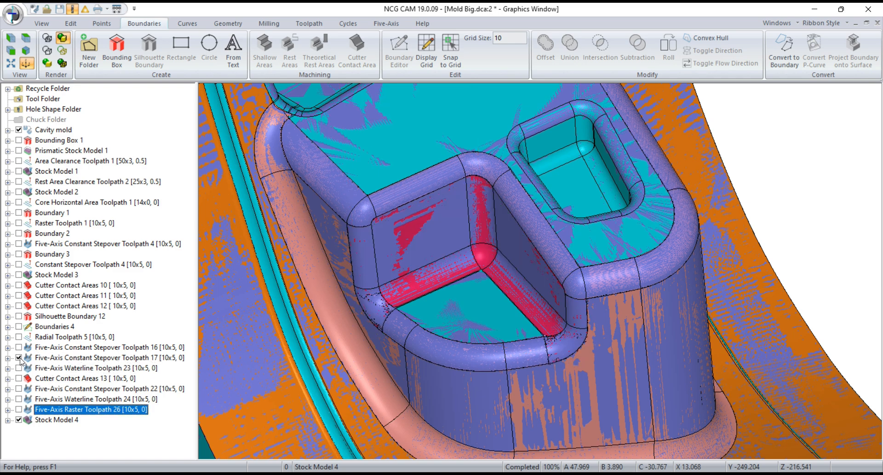
scroll(349, 257, down, 4)
scroll(349, 263, up, 2)
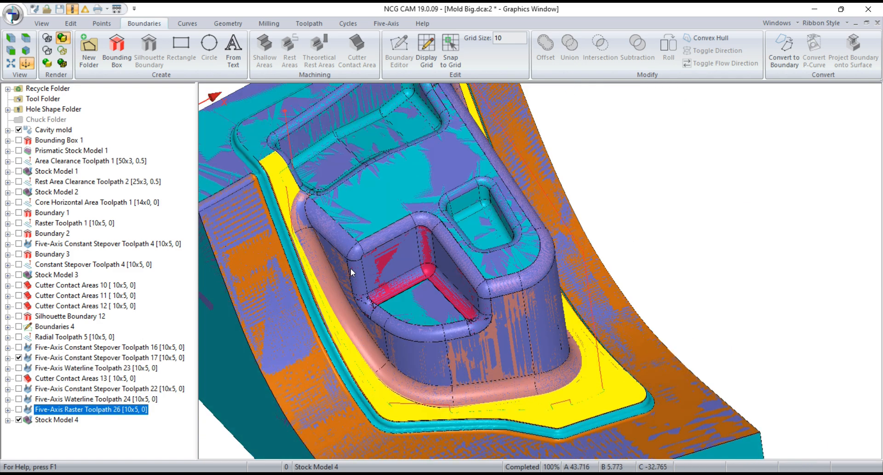
Hide Five-Axis Constant Stepover Toolpath 17 and briefly display Five-Axis Constant Stepover Toolpath 16 over the stock model
click(19, 357)
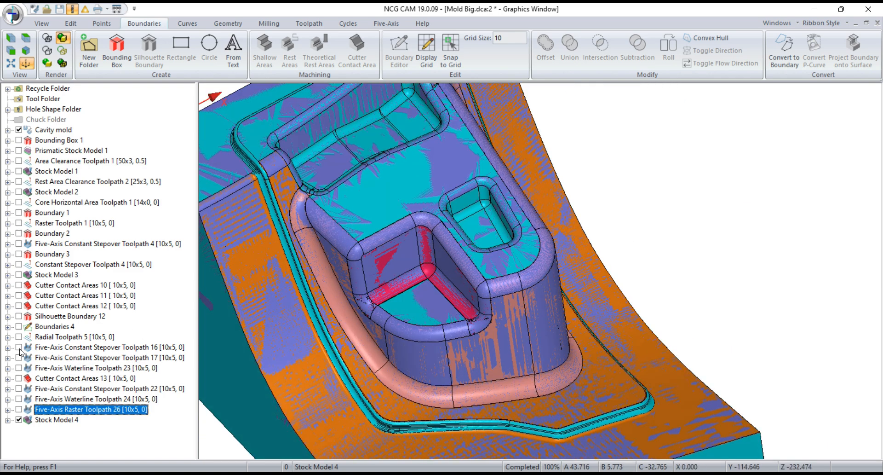
click(19, 347)
click(19, 347)
Show Five-Axis Constant Stepover Toolpath 22 over the stock model and examine its coverage of the fillet along the core's stepped recess
click(19, 389)
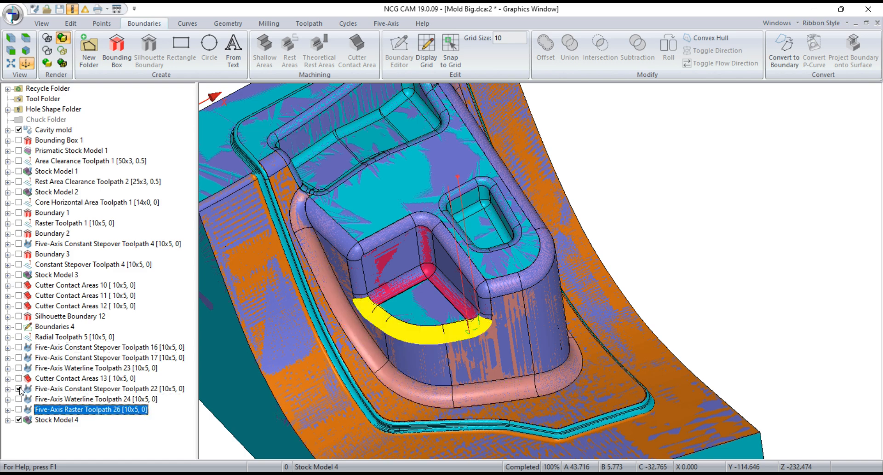
scroll(399, 318, up, 5)
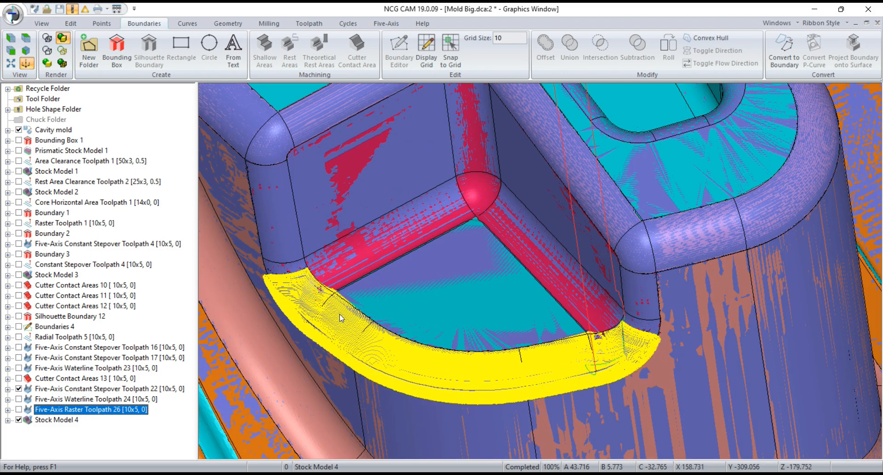
middle_drag(340, 314, 352, 313)
scroll(351, 314, down, 4)
scroll(432, 289, down, 4)
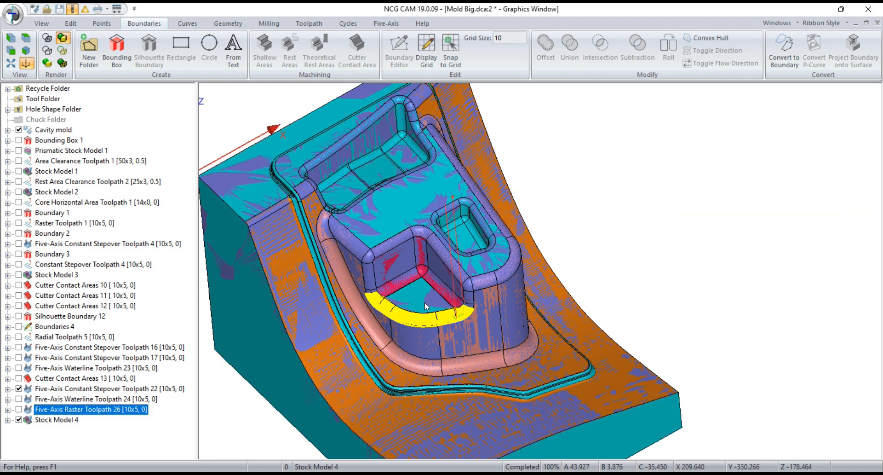
middle_drag(424, 302, 354, 333)
View Five-Axis Waterline Toolpath 24 on the core's outer walls in place of Constant Stepover Toolpath 22, and hide it again
click(19, 389)
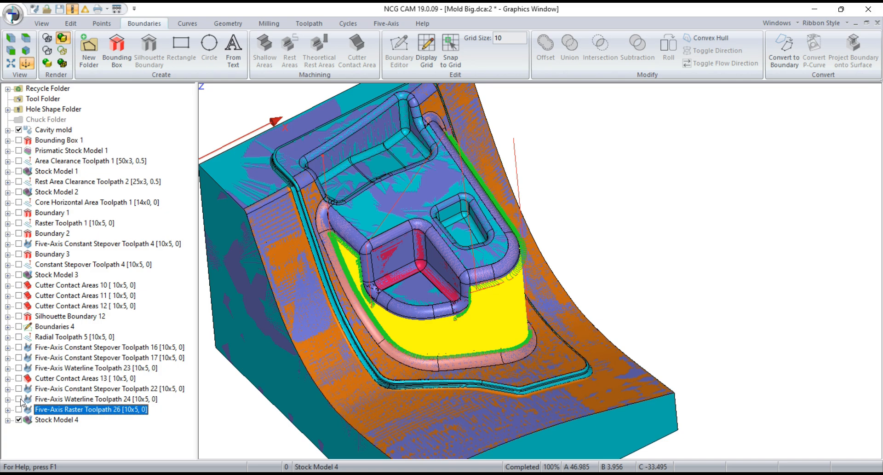
click(19, 399)
scroll(529, 321, down, 3)
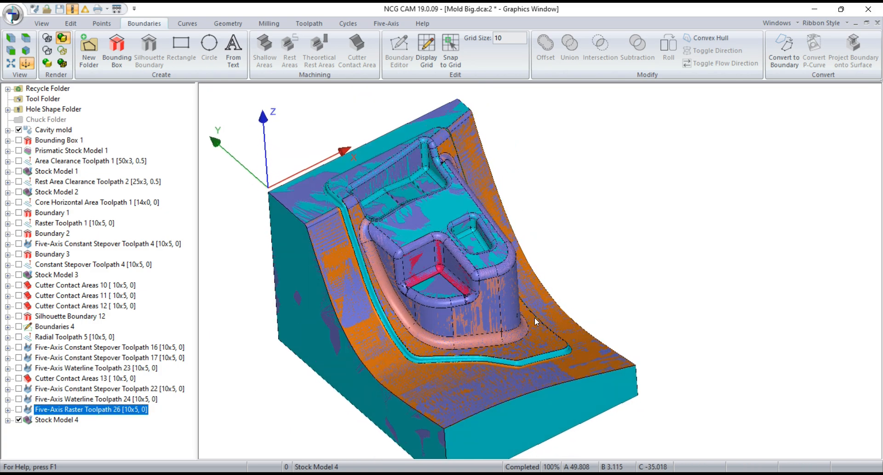
Examine the machined stock at the groove's upper corner, where it crosses onto the mold's top face
scroll(348, 162, up, 5)
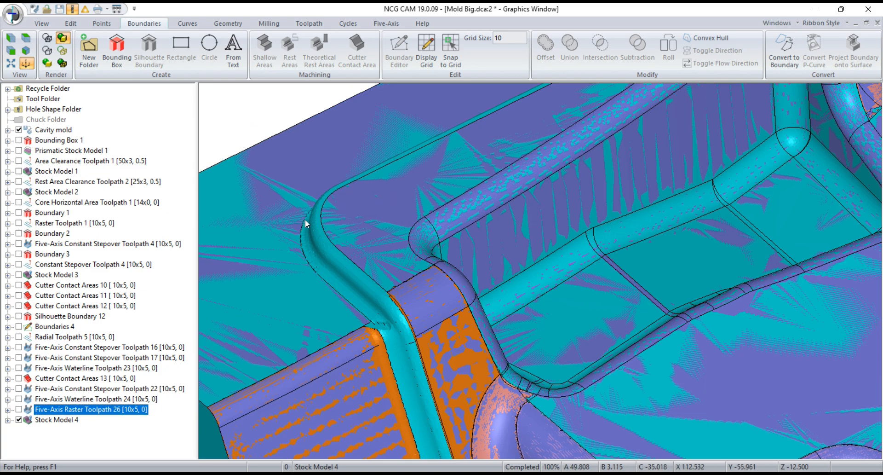
scroll(305, 219, up, 2)
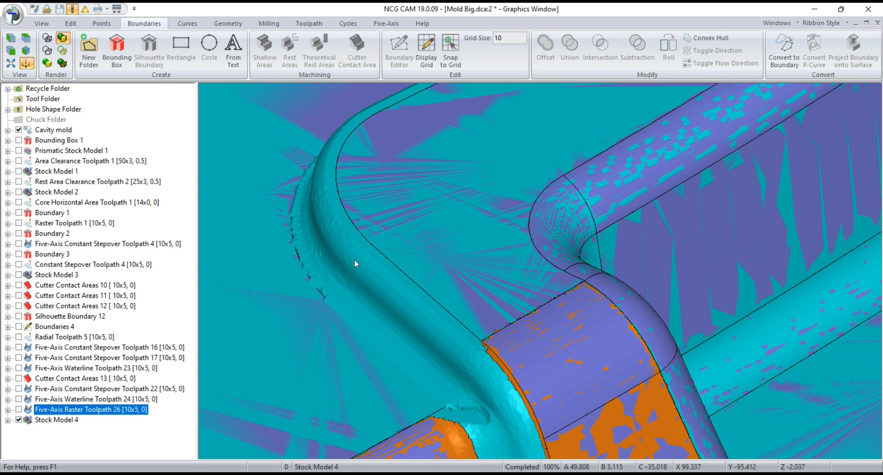
scroll(374, 207, down, 6)
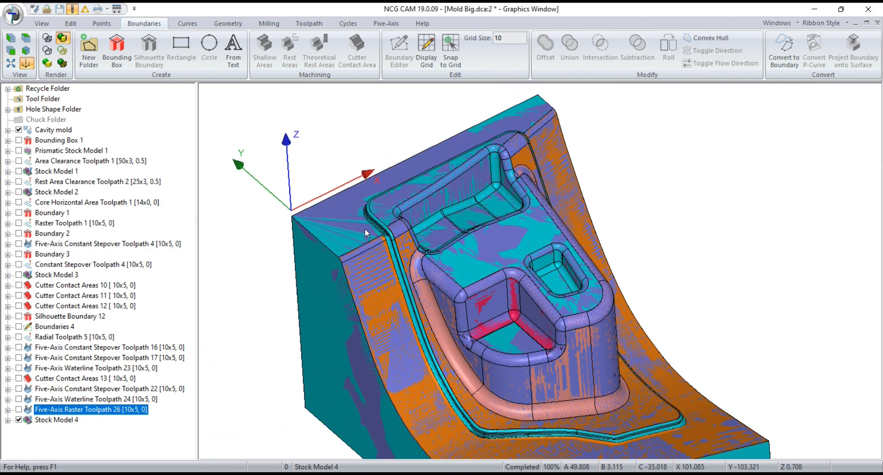
Hide Stock Model 4 so that only the cavity mold is displayed, and view the whole mold
click(31, 420)
click(19, 418)
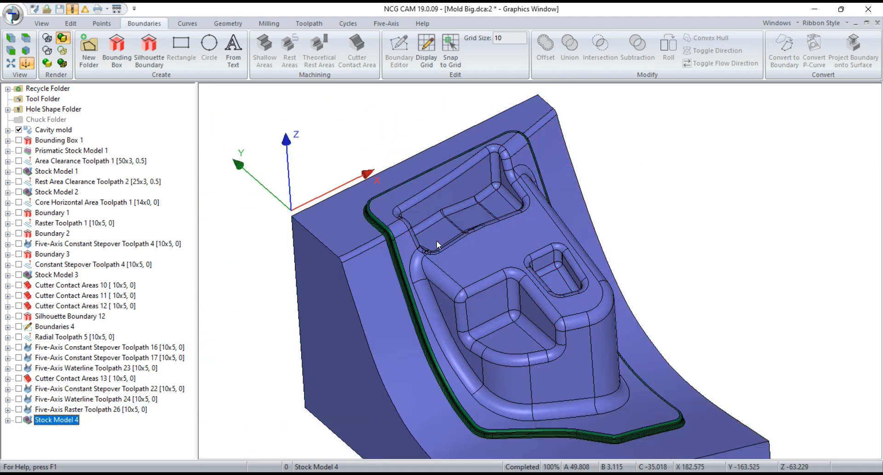
scroll(464, 248, down, 2)
drag(562, 300, 636, 286)
scroll(582, 310, down, 2)
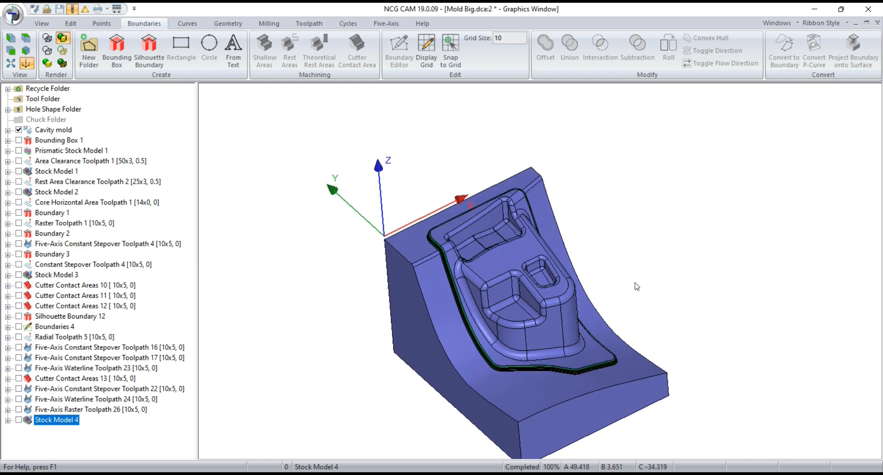